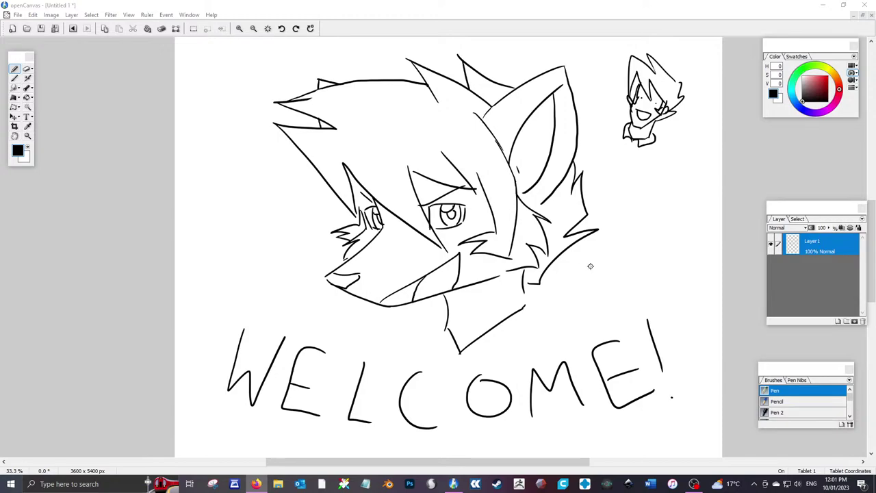
Draw a small smiley face beside the wolf character's neck and touch up the back of the neck line
click(622, 245)
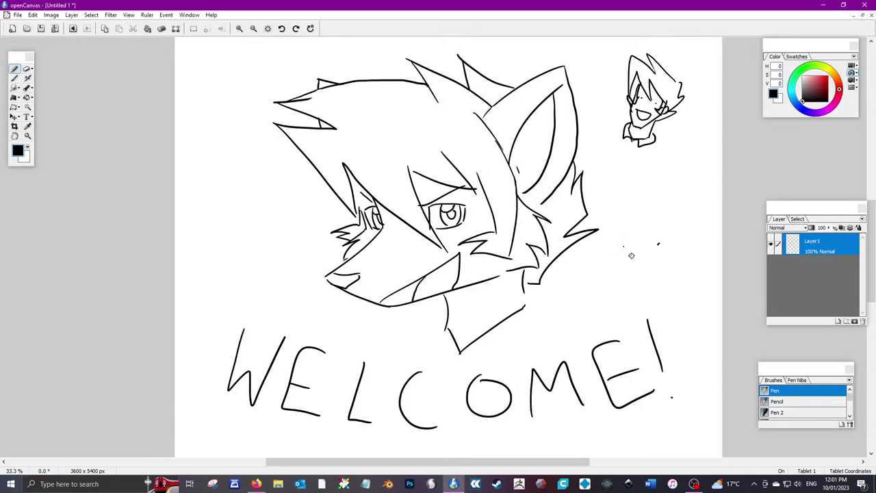
mouse_move(629, 255)
mouse_down()
mouse_move(656, 256)
mouse_move(617, 253)
mouse_up()
drag(669, 237, 670, 251)
drag(526, 306, 525, 291)
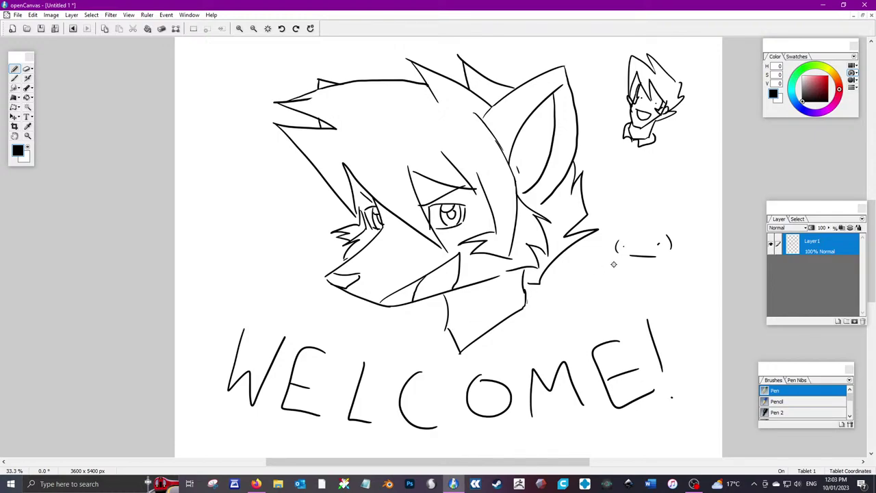
Hide Layer1 and add a new layer to draw on
click(772, 247)
click(838, 320)
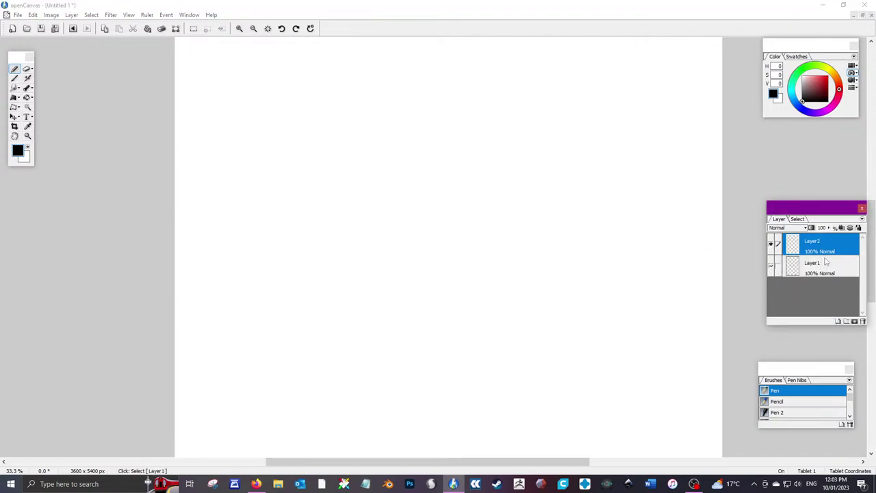
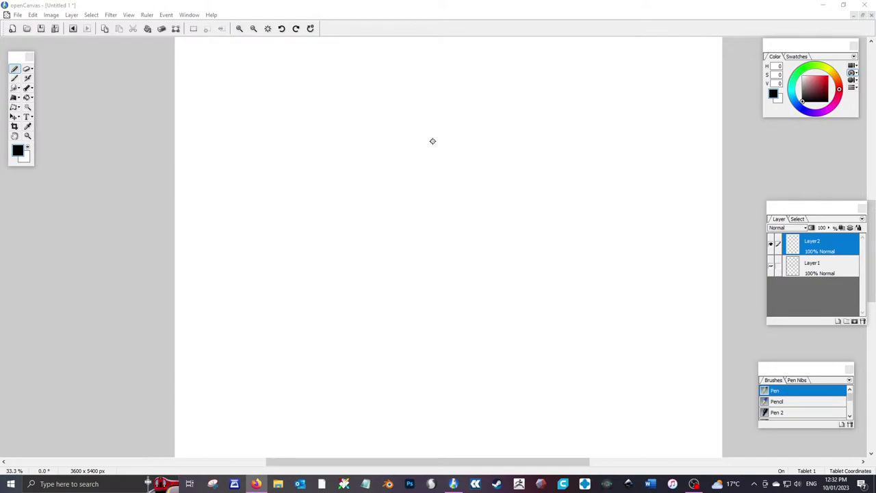
Draw a left-facing wolf head with forehead, muzzle, jaw, near ear, cheek fur, nose and a stern eye
mouse_move(436, 128)
mouse_down()
mouse_move(412, 138)
mouse_move(400, 162)
mouse_move(352, 186)
mouse_move(391, 222)
mouse_move(490, 218)
mouse_up()
mouse_move(510, 162)
mouse_down()
mouse_move(527, 182)
mouse_move(520, 210)
mouse_move(512, 207)
mouse_up()
mouse_move(483, 118)
mouse_down()
mouse_move(537, 105)
mouse_move(526, 152)
mouse_move(511, 164)
mouse_up()
mouse_move(499, 132)
mouse_down()
mouse_move(522, 117)
mouse_move(509, 159)
mouse_move(500, 146)
mouse_move(508, 153)
mouse_up()
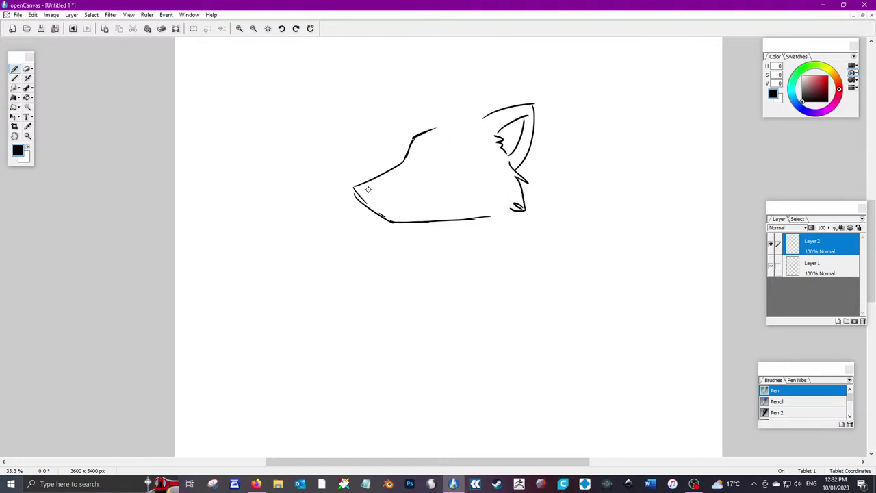
mouse_move(354, 185)
mouse_down()
mouse_move(384, 196)
mouse_move(357, 196)
mouse_move(365, 198)
mouse_up()
mouse_move(431, 171)
mouse_down()
mouse_move(453, 161)
mouse_move(455, 173)
mouse_move(460, 167)
mouse_move(444, 167)
mouse_move(462, 155)
mouse_move(428, 159)
mouse_up()
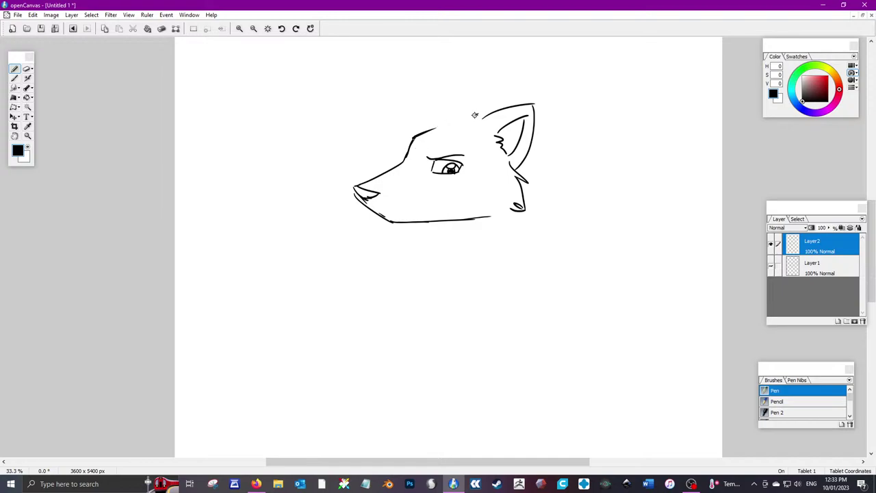
Draw the top of the head and a narrow, pointed far ear with an inner ear line
mouse_move(479, 114)
mouse_down()
mouse_move(421, 131)
mouse_move(429, 102)
mouse_move(414, 108)
mouse_move(409, 100)
mouse_move(404, 140)
mouse_up()
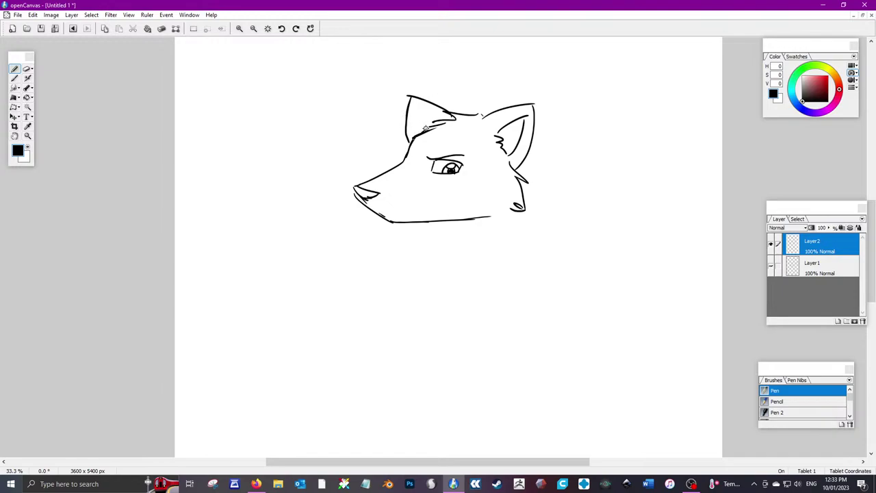
key(ctrl+z)
key(ctrl+z)
key(ctrl+z)
key(ctrl+z)
drag(453, 115, 430, 87)
mouse_move(418, 133)
mouse_down()
mouse_move(430, 88)
mouse_move(426, 125)
mouse_move(428, 101)
mouse_up()
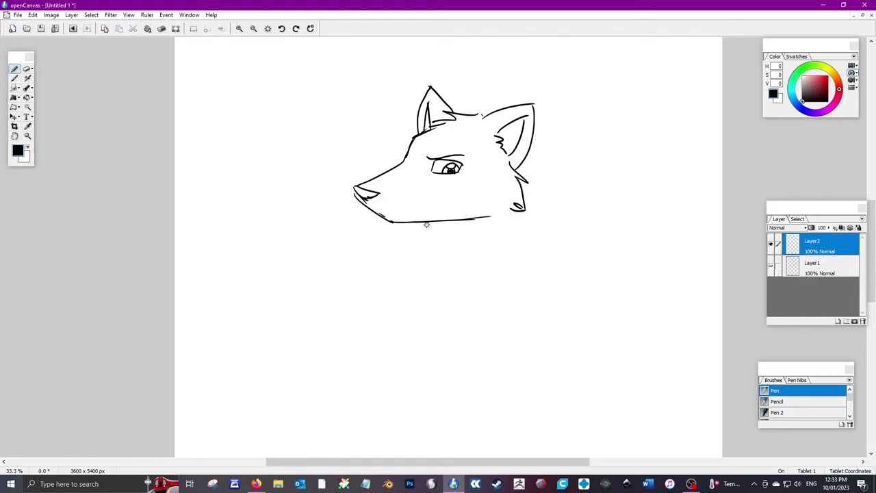
Draw the neck with its pointed base, a short shoulder line, and the shaggy mane behind the head
mouse_move(429, 224)
mouse_down()
mouse_move(420, 279)
mouse_move(431, 300)
mouse_move(459, 286)
mouse_up()
drag(510, 216, 505, 247)
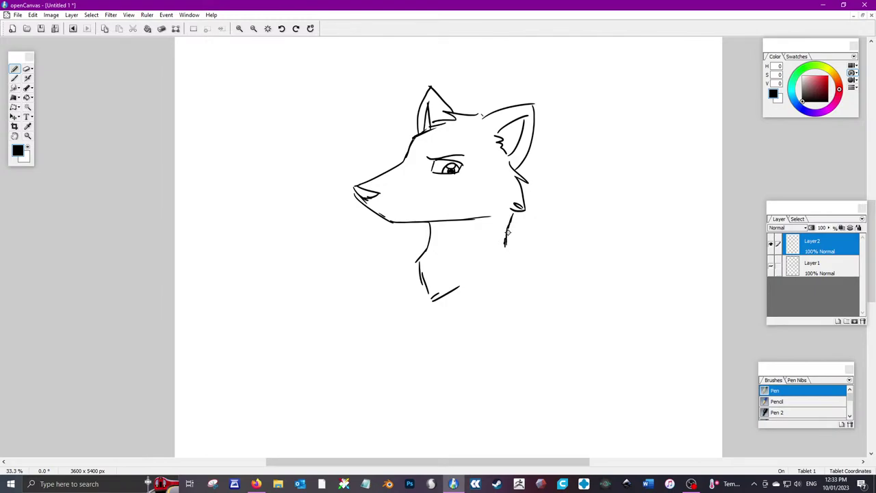
mouse_move(499, 246)
mouse_down()
mouse_move(496, 261)
mouse_move(467, 286)
mouse_move(480, 276)
mouse_up()
drag(419, 255, 395, 265)
mouse_move(524, 158)
mouse_down()
mouse_move(542, 215)
mouse_move(528, 240)
mouse_move(545, 271)
mouse_up()
drag(510, 212, 477, 243)
mouse_move(498, 226)
mouse_down()
mouse_move(495, 274)
mouse_move(524, 259)
mouse_up()
Paint out the stray lines inside the mane behind the neck with the pen in white
click(14, 136)
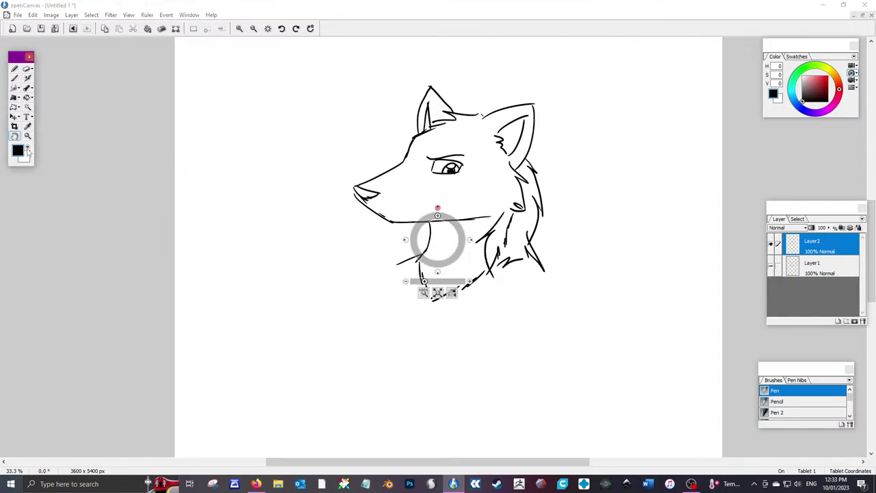
click(28, 148)
key(p)
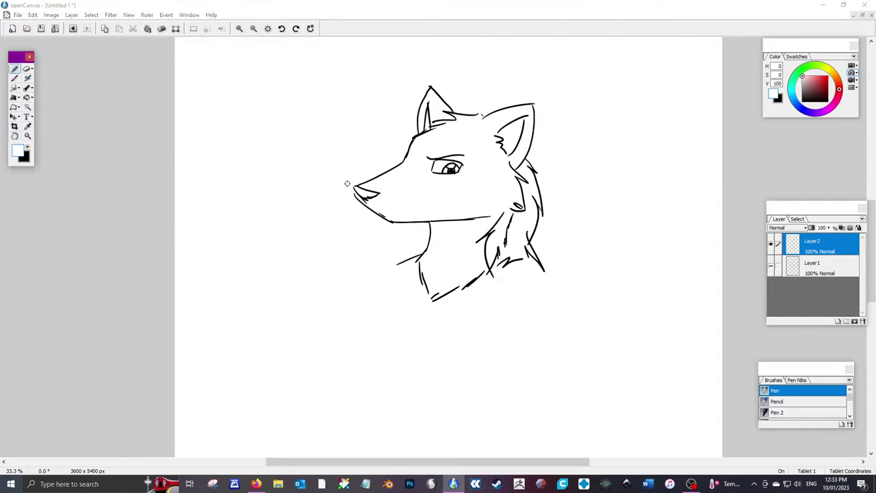
click(497, 235)
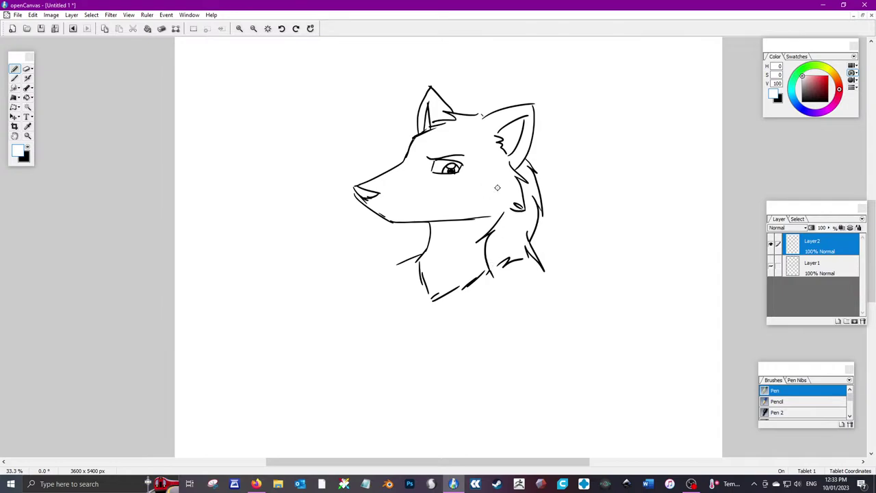
Return to black and touch up the near ear's tip and the front of the muzzle below the nose
click(28, 147)
click(532, 103)
drag(355, 191, 368, 207)
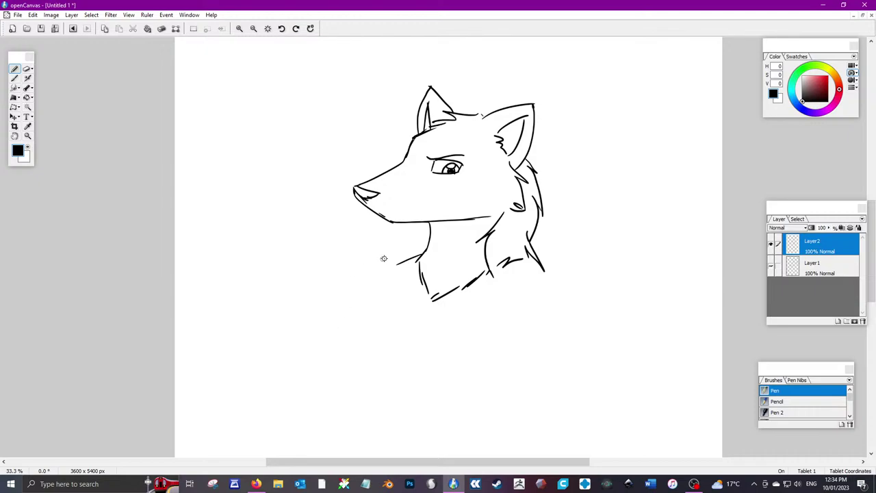
drag(371, 206, 439, 210)
key(ctrl+z)
drag(437, 204, 407, 219)
key(ctrl+z)
key(ctrl+z)
key(ctrl+z)
key(ctrl+z)
Draw a smirking mouth along the muzzle, curving up into the cheek with a small tooth mark
mouse_move(384, 215)
mouse_down()
mouse_move(451, 195)
mouse_move(453, 205)
mouse_move(440, 210)
mouse_up()
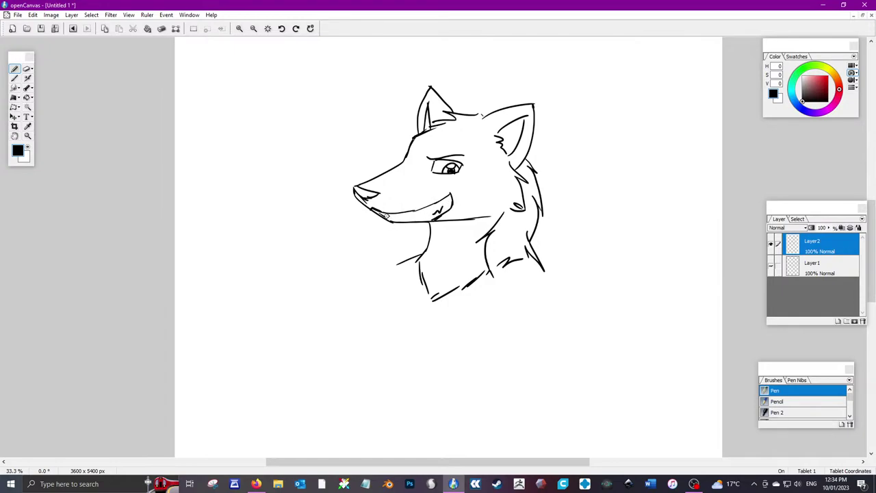
mouse_move(388, 217)
mouse_down()
mouse_move(315, 230)
mouse_move(335, 239)
mouse_move(374, 232)
mouse_move(356, 238)
mouse_move(394, 220)
mouse_up()
Draw a banded cigar with a dark tip in the wolf's mouth and clean up its mouth end in white
drag(341, 222, 346, 240)
mouse_move(356, 218)
mouse_down()
mouse_move(363, 235)
mouse_move(315, 229)
mouse_up()
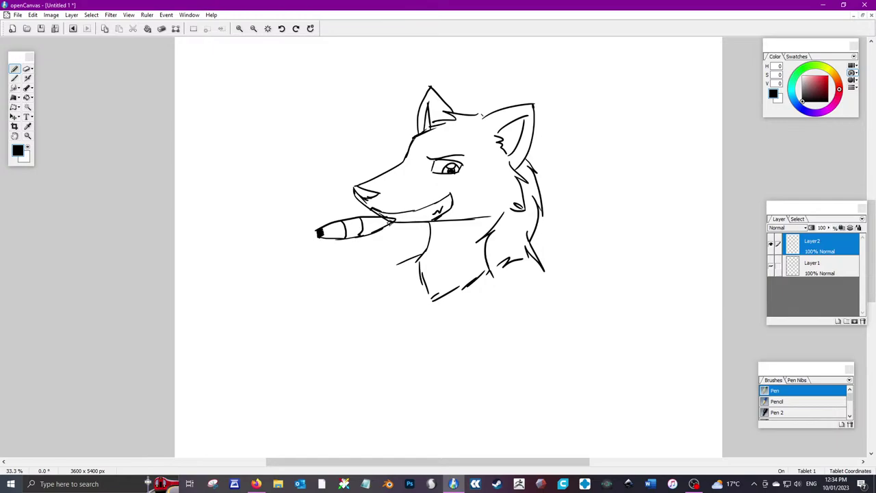
click(29, 151)
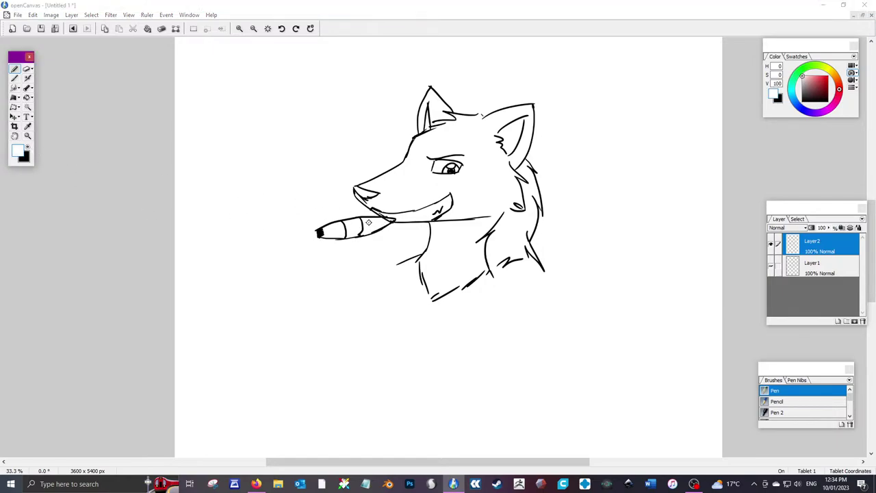
drag(387, 220, 382, 218)
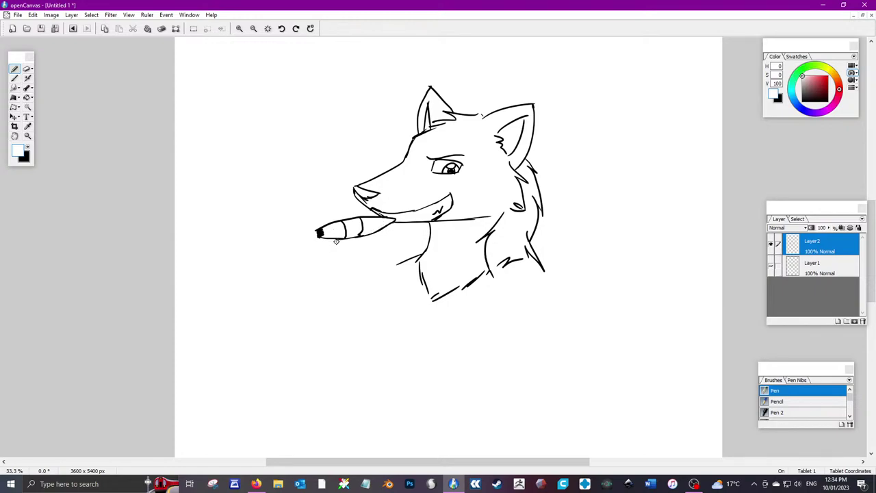
In black, add a circle to the cigar's band and wavy smoke rising from its tip
click(29, 152)
mouse_move(350, 224)
mouse_down()
mouse_move(358, 233)
mouse_move(350, 222)
mouse_up()
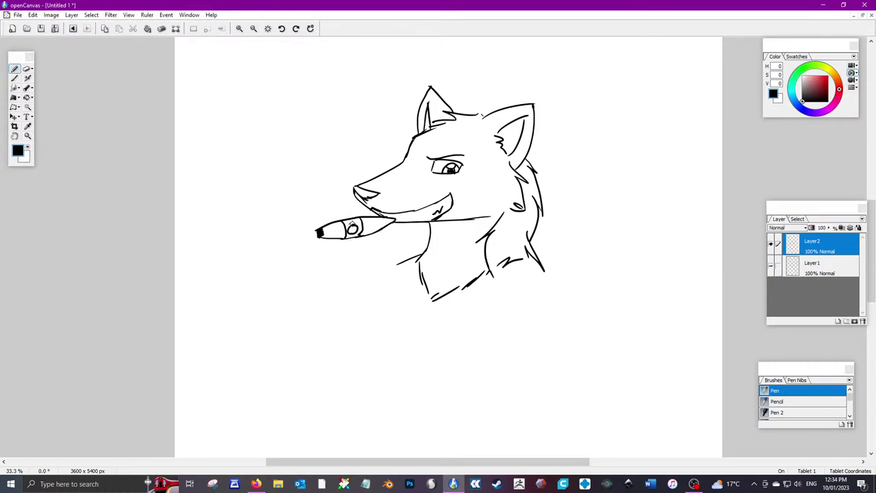
mouse_move(314, 223)
mouse_down()
mouse_move(330, 109)
mouse_move(309, 139)
mouse_move(300, 182)
mouse_move(314, 218)
mouse_up()
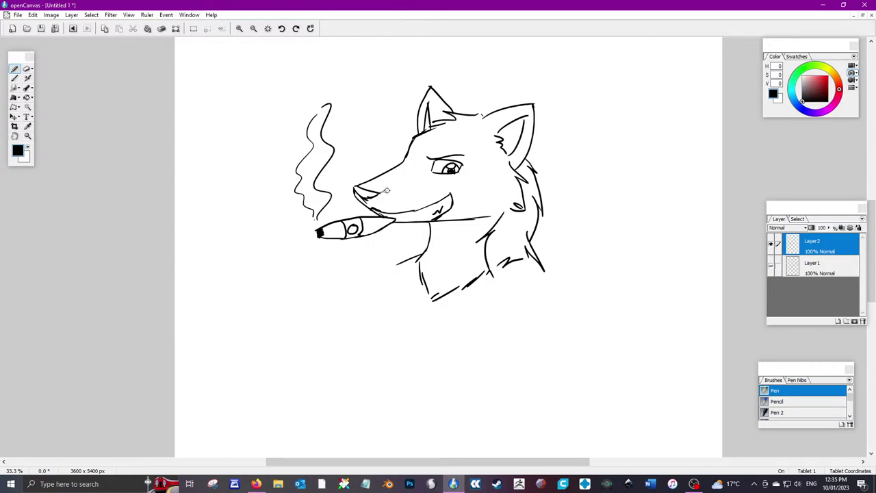
Draw the facial marking lines along the muzzle, around the eye and across the cheek, and thicken the brow
drag(387, 190, 426, 178)
mouse_move(465, 156)
mouse_down()
mouse_move(463, 178)
mouse_move(492, 184)
mouse_move(496, 208)
mouse_up()
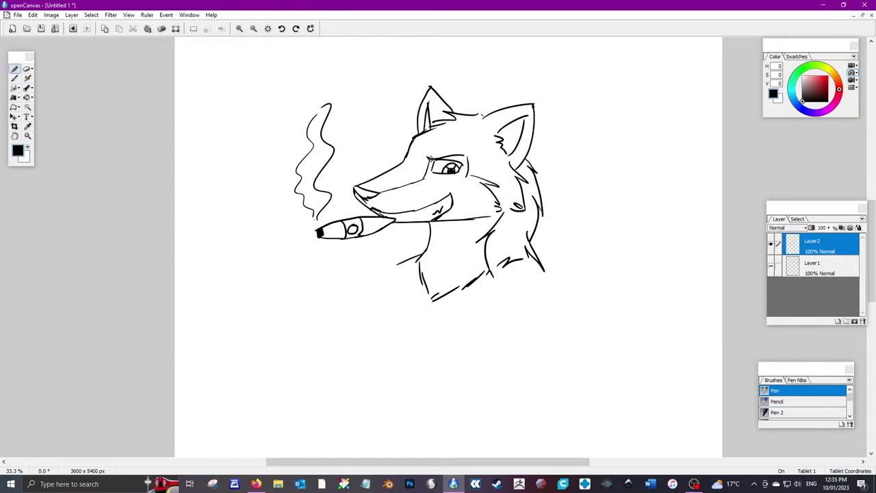
drag(429, 157, 450, 156)
Draw a large curved shoulder guard below the mane with a double-lined rim along its front and lower edges
mouse_move(545, 258)
mouse_down()
mouse_move(491, 287)
mouse_move(573, 346)
mouse_move(607, 341)
mouse_move(549, 258)
mouse_move(594, 282)
mouse_move(621, 324)
mouse_up()
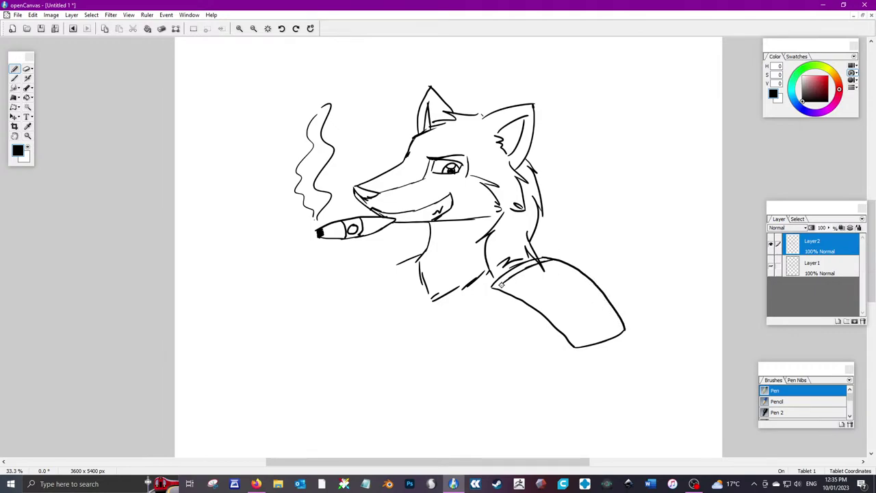
mouse_move(503, 283)
mouse_down()
mouse_move(583, 338)
mouse_move(578, 344)
mouse_move(582, 330)
mouse_move(578, 339)
mouse_move(626, 317)
mouse_up()
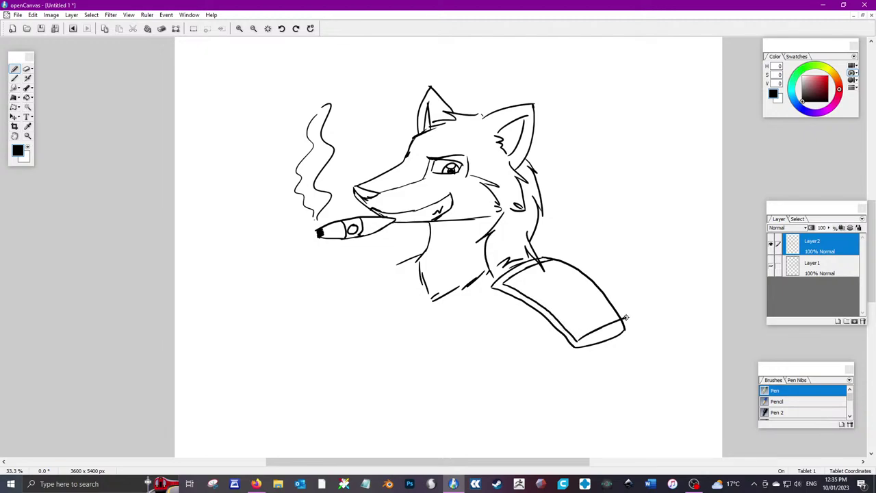
mouse_move(574, 342)
mouse_down()
mouse_move(618, 333)
mouse_move(610, 347)
mouse_move(611, 338)
mouse_move(590, 348)
mouse_move(619, 336)
mouse_up()
click(28, 148)
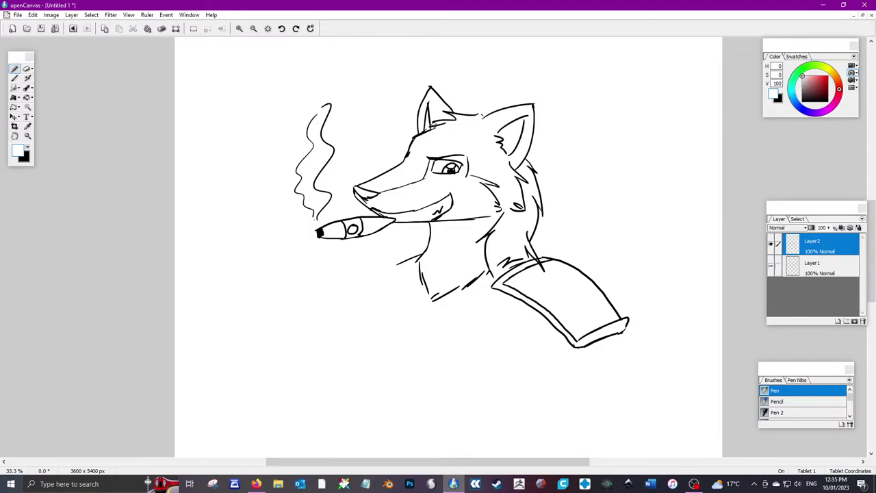
click(30, 147)
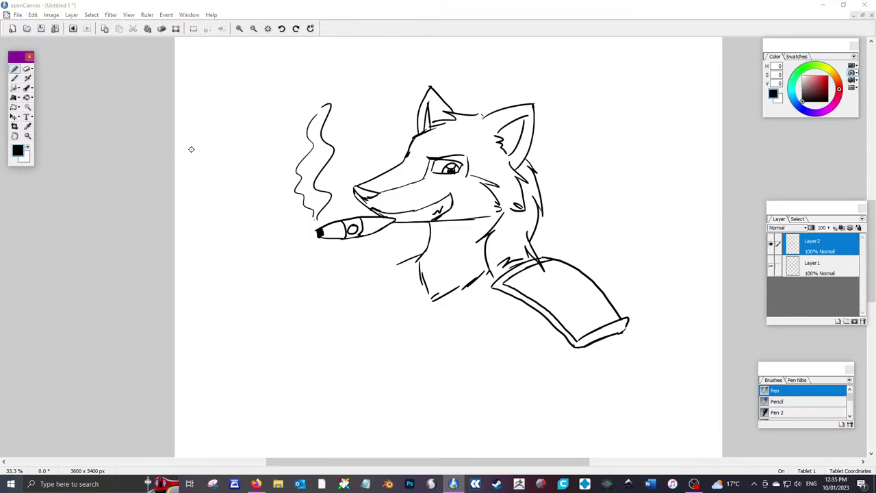
Fill the near shoulder guard with a row of parallel rectangular slats and touch up its outer corner
click(614, 312)
mouse_move(613, 313)
mouse_down()
mouse_move(577, 323)
mouse_move(581, 313)
mouse_move(575, 325)
mouse_up()
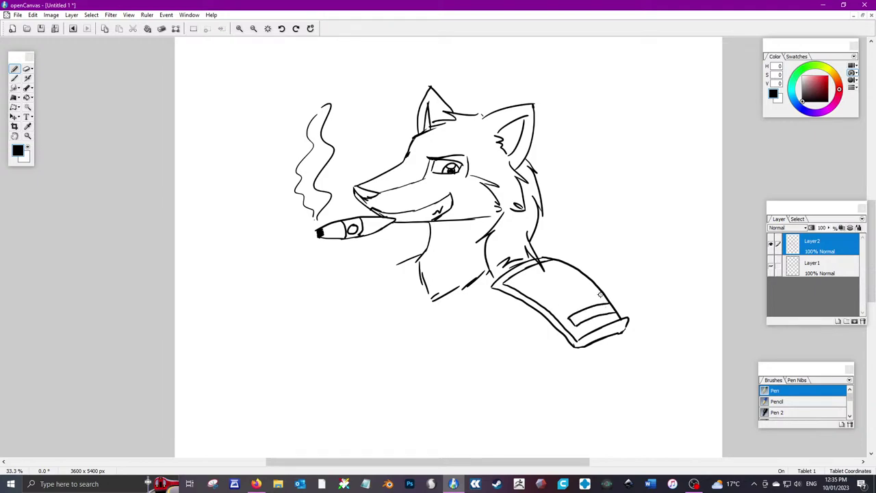
drag(606, 293, 561, 309)
drag(594, 283, 552, 303)
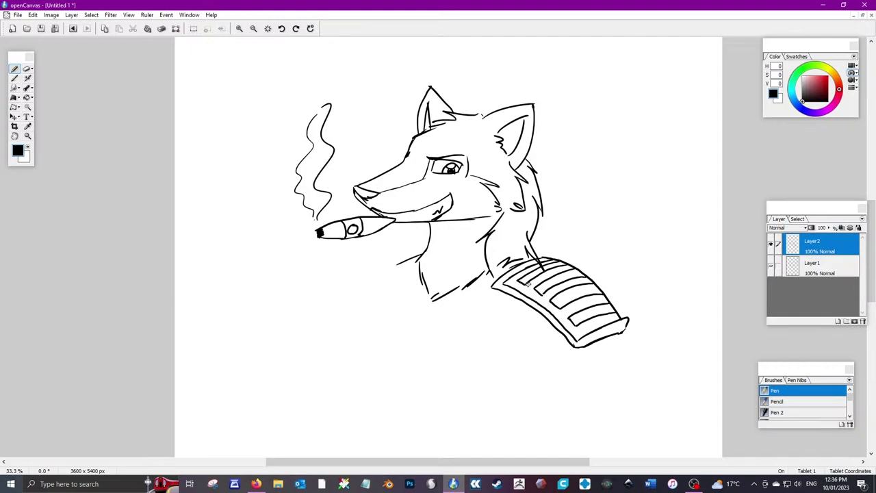
drag(628, 321, 621, 334)
Draw the chest outline beneath the neck and add angular double-lined trim down both sides of the vest
mouse_move(387, 272)
mouse_down()
mouse_move(367, 301)
mouse_move(363, 353)
mouse_up()
mouse_move(369, 303)
mouse_down()
mouse_move(386, 359)
mouse_move(422, 356)
mouse_move(479, 382)
mouse_move(520, 363)
mouse_up()
drag(542, 323, 518, 363)
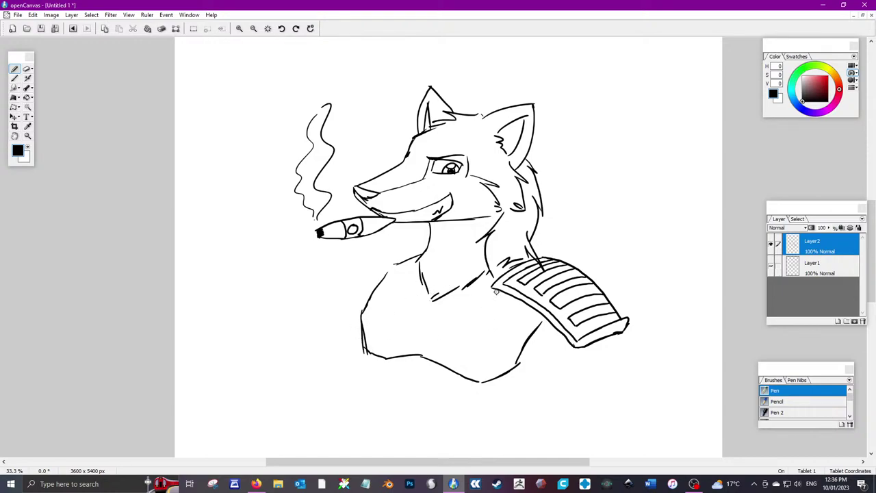
mouse_move(496, 291)
mouse_down()
mouse_move(470, 334)
mouse_move(477, 350)
mouse_move(468, 377)
mouse_move(501, 295)
mouse_up()
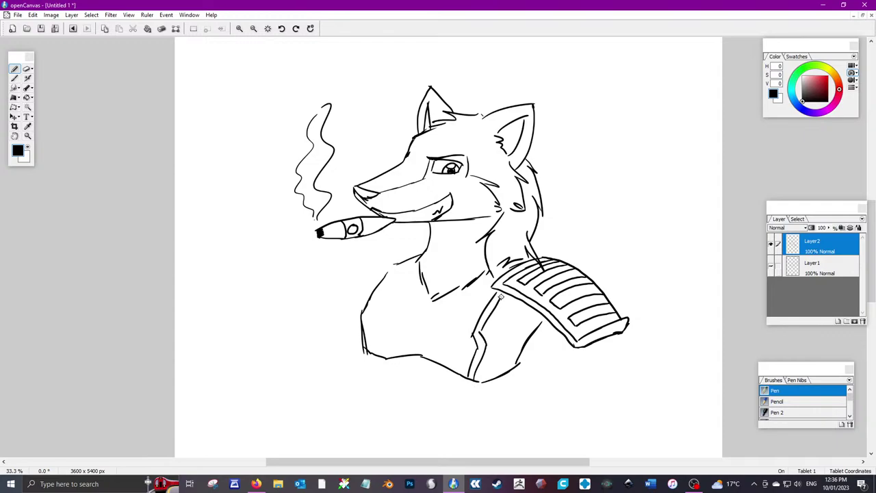
mouse_move(423, 274)
mouse_down()
mouse_move(379, 351)
mouse_move(387, 315)
mouse_move(416, 269)
mouse_move(408, 285)
mouse_move(394, 268)
mouse_up()
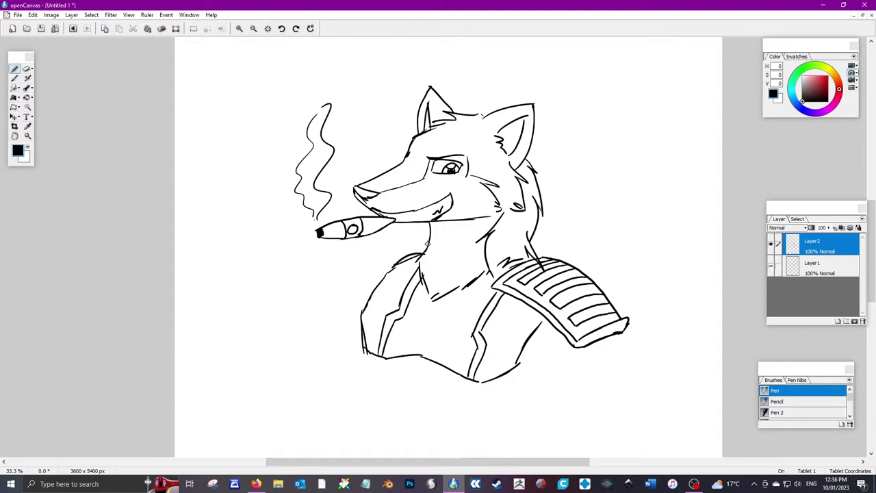
Draw the far shoulder guard with a rim and matching slats extending from the neck beneath the cigar
mouse_move(430, 240)
mouse_down()
mouse_move(303, 313)
mouse_move(302, 293)
mouse_move(296, 299)
mouse_move(304, 280)
mouse_move(304, 301)
mouse_move(373, 272)
mouse_move(395, 247)
mouse_move(309, 293)
mouse_up()
mouse_move(310, 293)
mouse_down()
mouse_move(326, 272)
mouse_move(319, 286)
mouse_up()
mouse_move(319, 286)
mouse_down()
mouse_move(336, 266)
mouse_move(332, 281)
mouse_move(346, 263)
mouse_move(341, 277)
mouse_move(356, 258)
mouse_move(348, 276)
mouse_move(371, 268)
mouse_up()
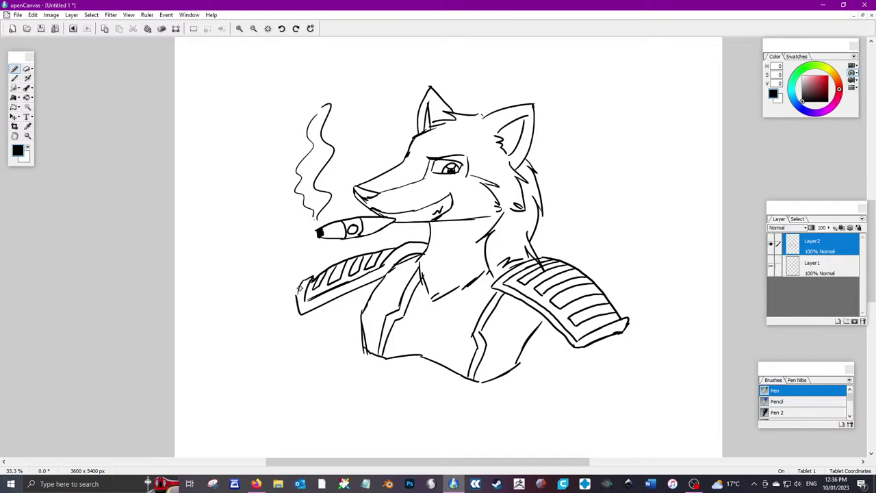
drag(300, 288, 298, 300)
Paint out the stray lines along the chest's far edge in white, then return to black
click(33, 152)
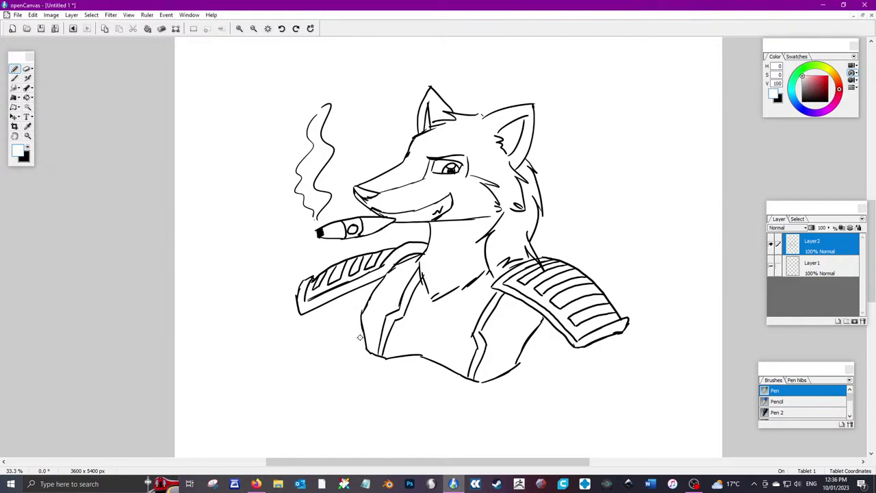
drag(362, 309, 358, 321)
click(33, 153)
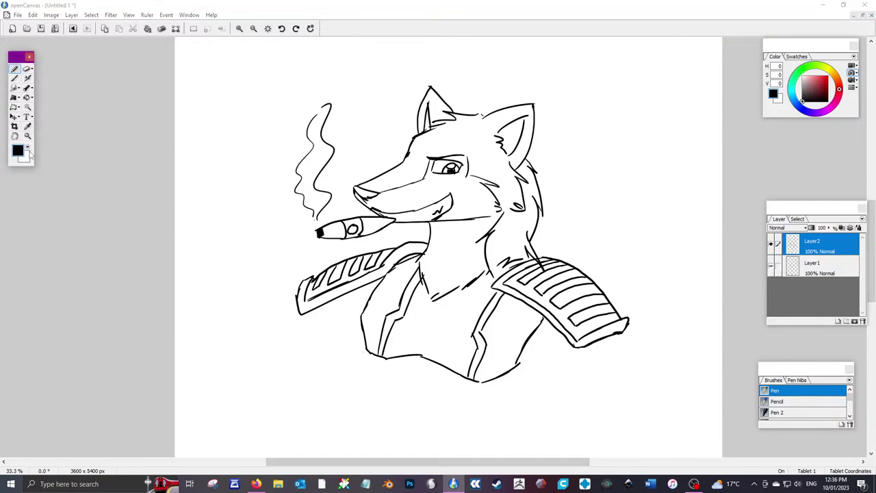
Draw the arm lines beneath both shoulder guards and a short wavy line under the near guard's outer corner
click(527, 347)
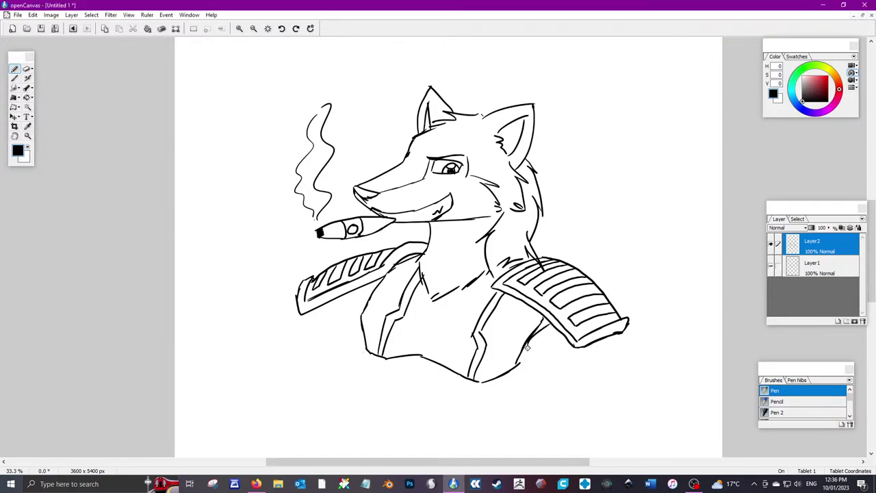
drag(553, 327, 524, 350)
drag(364, 284, 370, 298)
drag(611, 337, 619, 365)
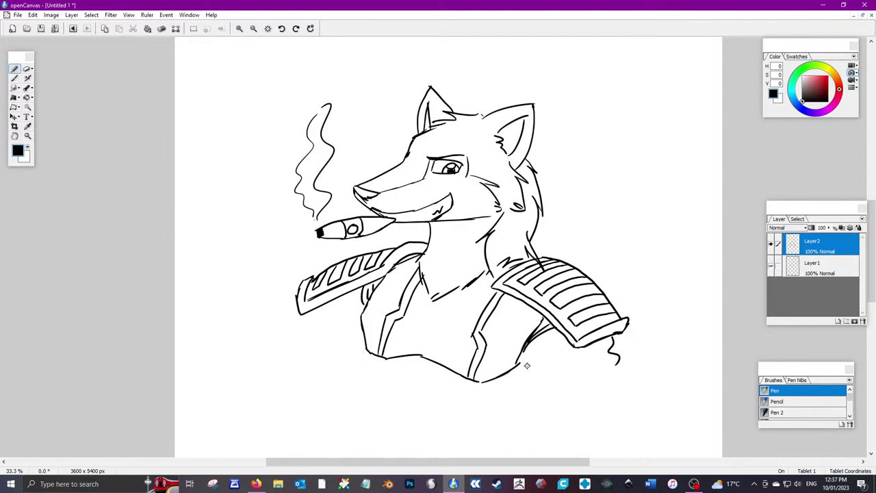
Draw the wolf's torso sides tapering downward from beneath both edges of the chest piece, plus a short line under the near armpit
drag(526, 358, 532, 380)
drag(377, 363, 377, 381)
drag(869, 284, 856, 305)
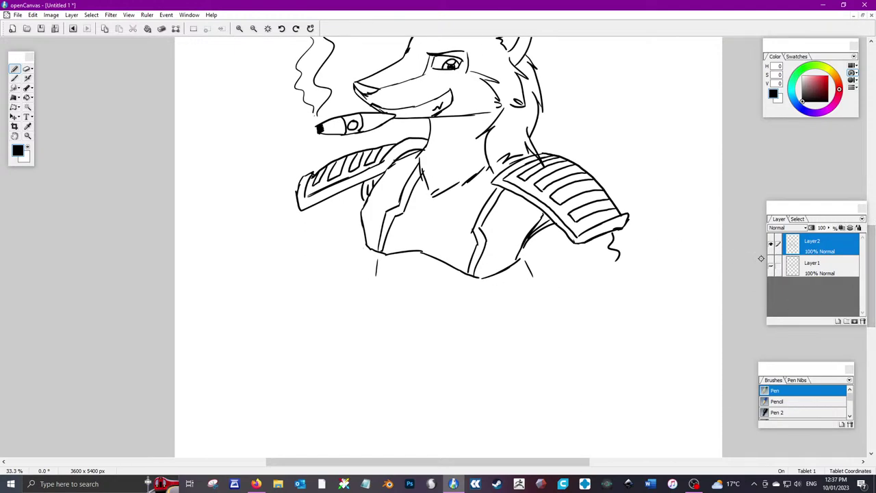
scroll(372, 311, up, 3)
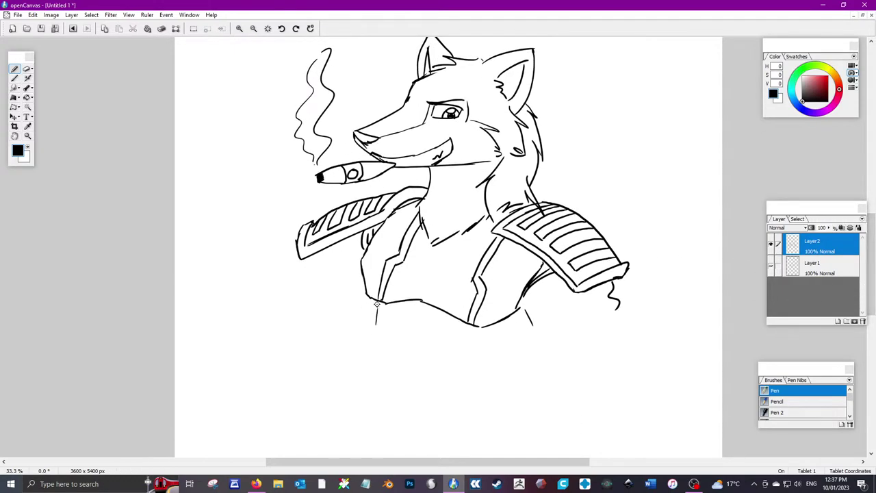
drag(377, 306, 371, 413)
drag(518, 319, 483, 397)
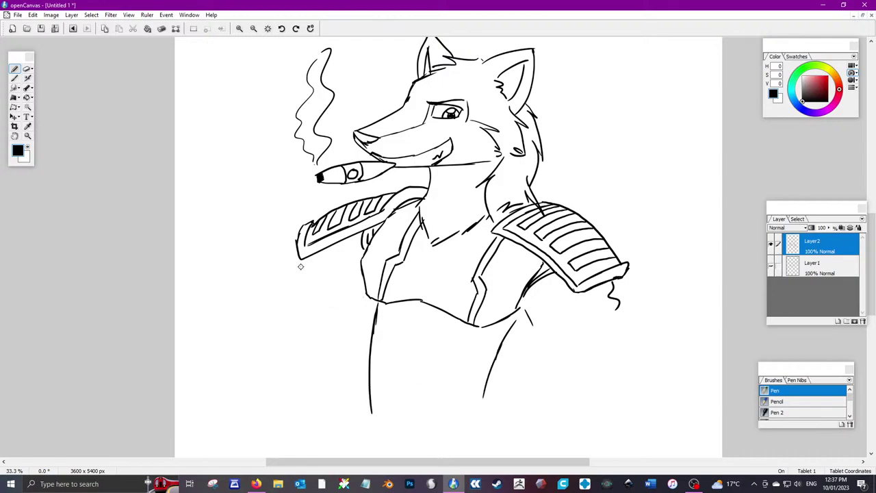
Draw the wolf's raised fist with curled fingers and thumb beside the cigar smoke, and its forearm widening down to a rounded elbow
mouse_move(266, 166)
mouse_down()
mouse_move(288, 151)
mouse_move(294, 178)
mouse_move(280, 159)
mouse_move(296, 178)
mouse_move(281, 159)
mouse_move(285, 184)
mouse_move(277, 181)
mouse_move(320, 196)
mouse_move(256, 191)
mouse_move(267, 166)
mouse_move(247, 212)
mouse_up()
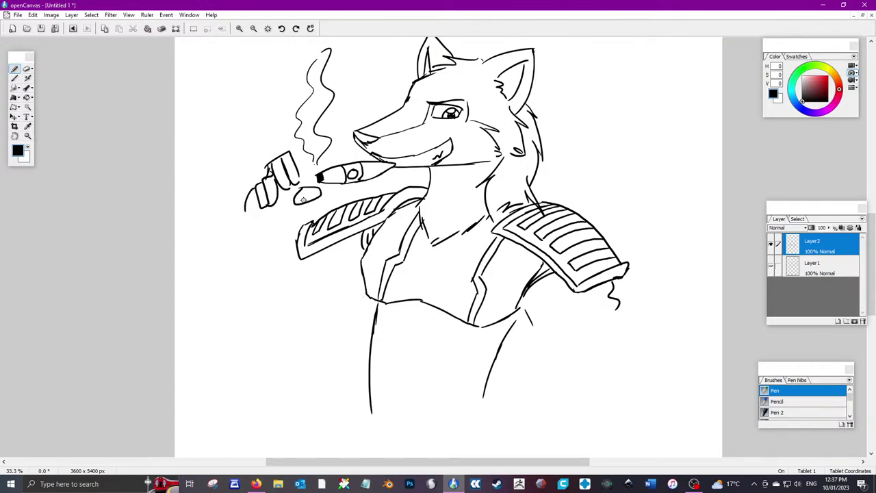
mouse_move(309, 199)
mouse_down()
mouse_move(295, 214)
mouse_move(253, 219)
mouse_move(260, 210)
mouse_move(267, 226)
mouse_move(256, 228)
mouse_move(232, 269)
mouse_up()
drag(281, 219, 284, 272)
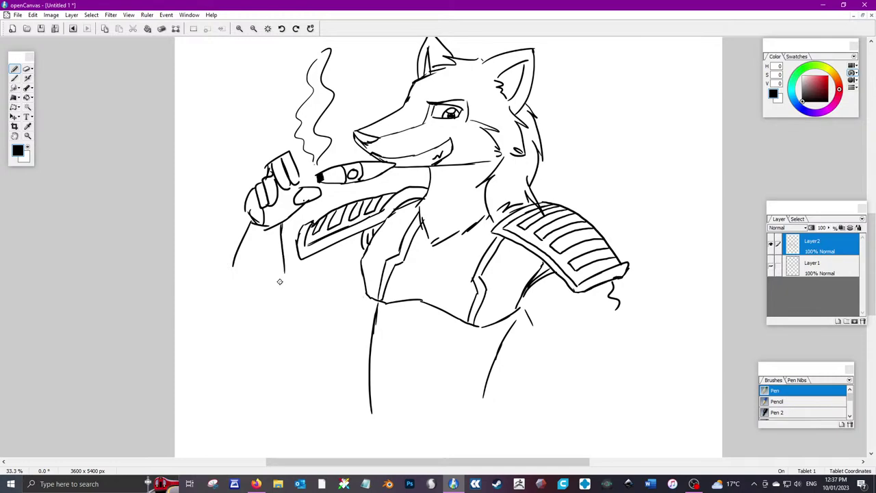
mouse_move(251, 221)
mouse_down()
mouse_move(225, 293)
mouse_move(263, 312)
mouse_move(287, 296)
mouse_up()
drag(253, 225, 228, 278)
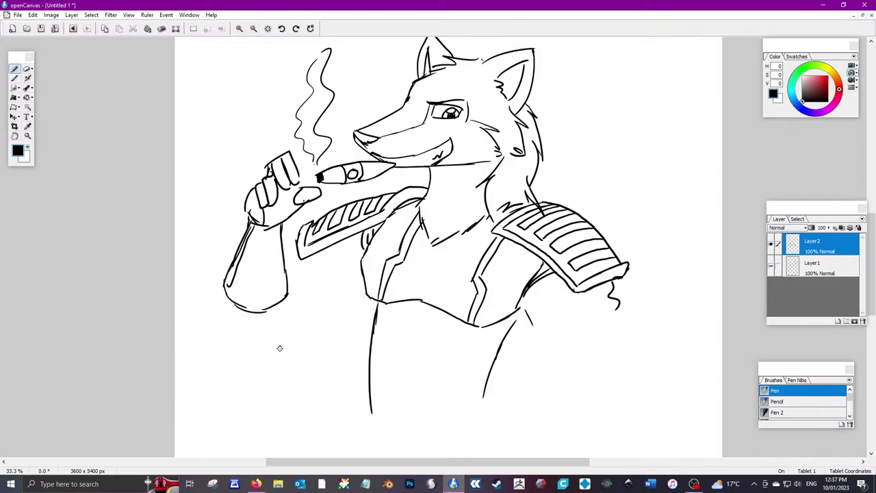
Sketch a small cat-like character's head beneath the raised elbow, with pointed ears, forehead tuft, cheek fur, round wide eyes and a nose
mouse_move(235, 349)
mouse_down()
mouse_move(248, 337)
mouse_move(265, 342)
mouse_move(196, 322)
mouse_move(202, 366)
mouse_move(215, 379)
mouse_up()
mouse_move(261, 338)
mouse_down()
mouse_move(277, 291)
mouse_move(306, 353)
mouse_up()
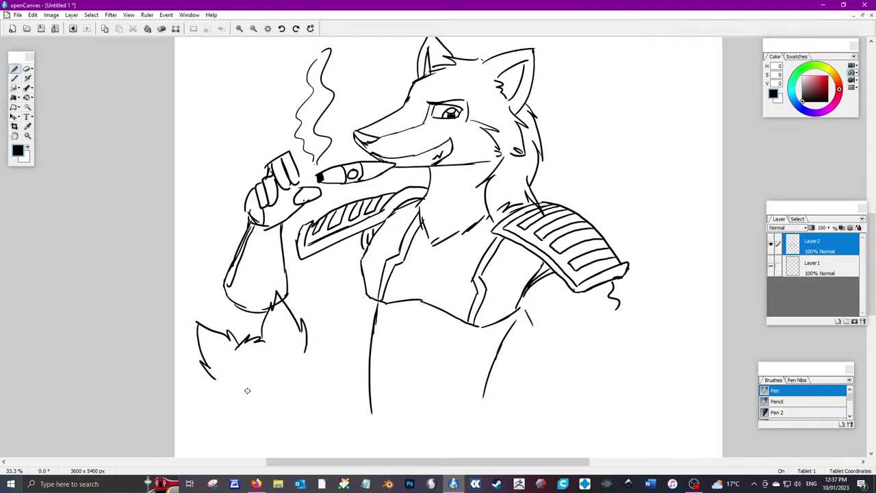
mouse_move(217, 381)
mouse_down()
mouse_move(227, 414)
mouse_move(229, 418)
mouse_up()
mouse_move(255, 378)
mouse_down()
mouse_move(236, 369)
mouse_move(252, 385)
mouse_move(247, 363)
mouse_move(234, 382)
mouse_move(245, 391)
mouse_move(267, 349)
mouse_up()
key(ctrl+z)
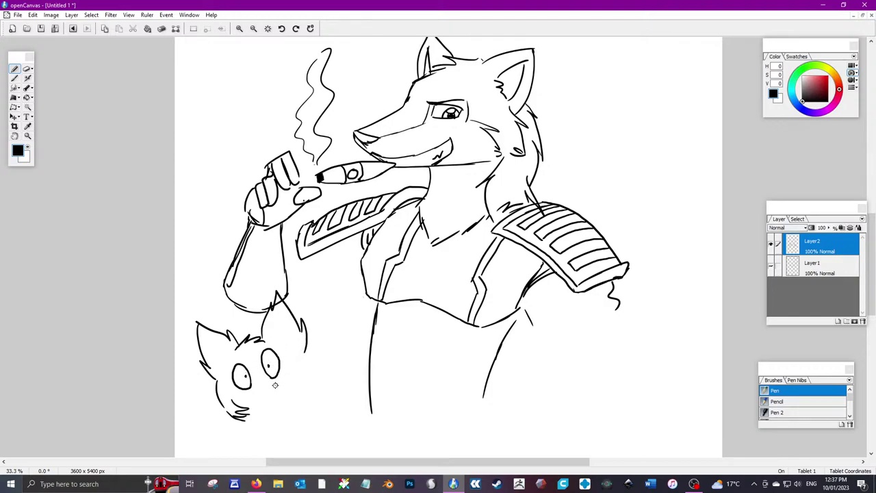
drag(273, 386, 277, 384)
Paint out the small character's oversized far ear in white, then return to black
click(28, 148)
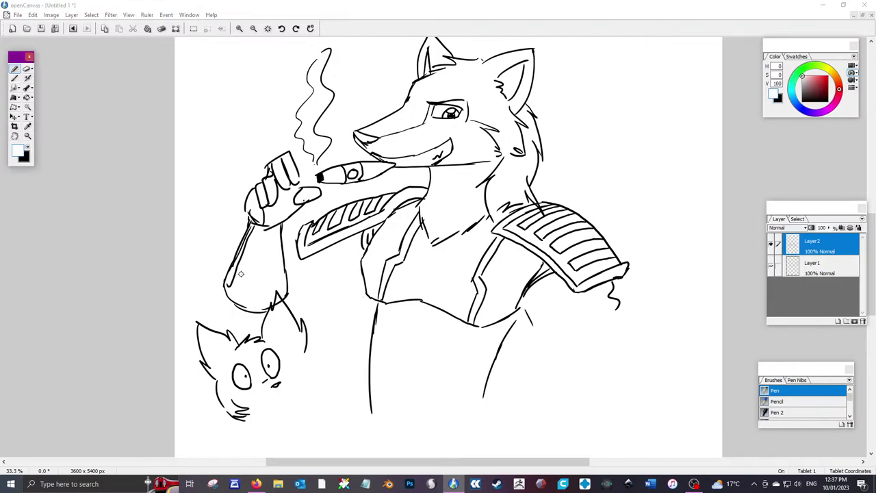
mouse_move(305, 316)
mouse_down()
mouse_move(309, 354)
mouse_move(286, 302)
mouse_move(267, 288)
mouse_move(268, 297)
mouse_move(278, 296)
mouse_move(263, 321)
mouse_move(268, 335)
mouse_move(270, 302)
mouse_up()
click(28, 148)
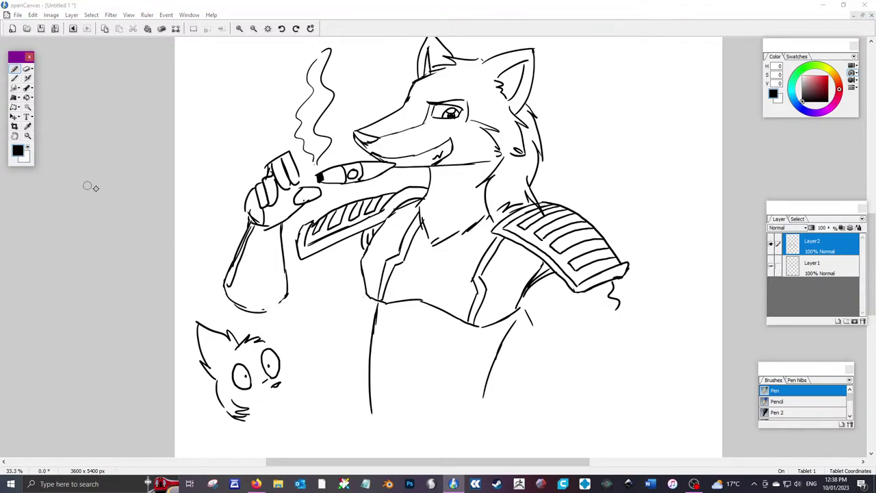
Redraw the small character's forehead tuft and a narrower far ear, then add the far cheek, jaw and a small mouth
click(251, 335)
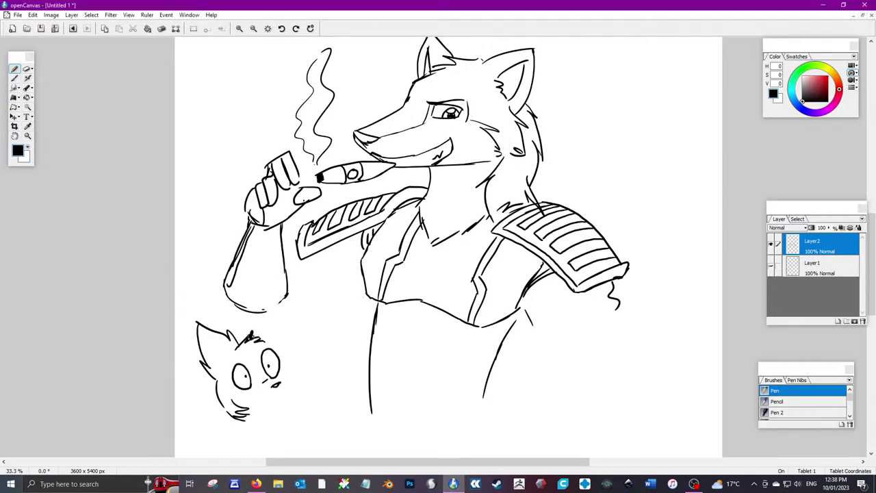
key(ctrl+z)
mouse_move(249, 336)
mouse_down()
mouse_move(254, 317)
mouse_move(259, 334)
mouse_move(271, 299)
mouse_move(287, 346)
mouse_move(273, 346)
mouse_move(268, 319)
mouse_move(281, 342)
mouse_move(272, 322)
mouse_up()
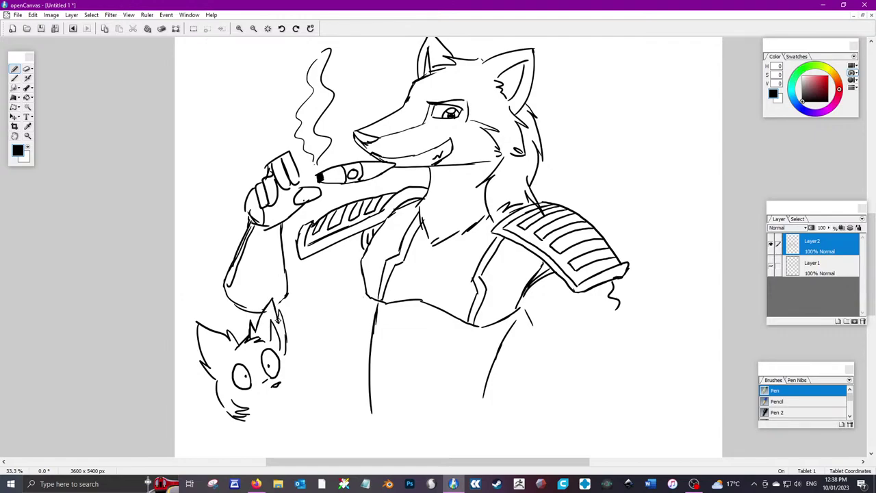
mouse_move(285, 355)
mouse_down()
mouse_move(296, 368)
mouse_move(289, 380)
mouse_up()
mouse_move(262, 412)
mouse_down()
mouse_move(286, 402)
mouse_move(294, 380)
mouse_move(271, 404)
mouse_up()
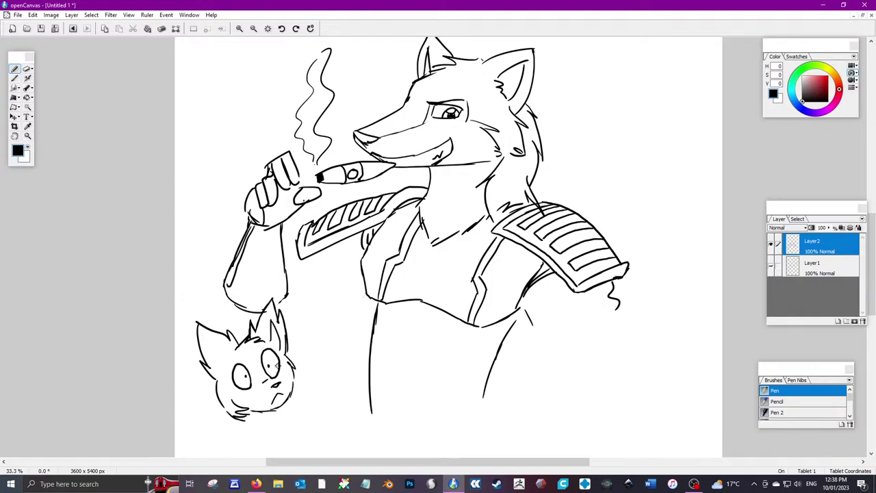
Replace the small character's mouth with an open grin biting a banded cigar, and add two wavy smoke lines and far cheek fur
key(ctrl+z)
key(ctrl+z)
mouse_move(286, 389)
mouse_down()
mouse_move(255, 394)
mouse_move(258, 408)
mouse_move(317, 366)
mouse_move(311, 385)
mouse_move(285, 401)
mouse_move(311, 393)
mouse_move(348, 357)
mouse_move(318, 363)
mouse_move(337, 356)
mouse_move(284, 397)
mouse_up()
drag(344, 354, 348, 360)
mouse_move(339, 366)
mouse_down()
mouse_move(314, 390)
mouse_move(315, 374)
mouse_up()
mouse_move(340, 343)
mouse_down()
mouse_move(319, 265)
mouse_move(348, 303)
mouse_move(357, 346)
mouse_up()
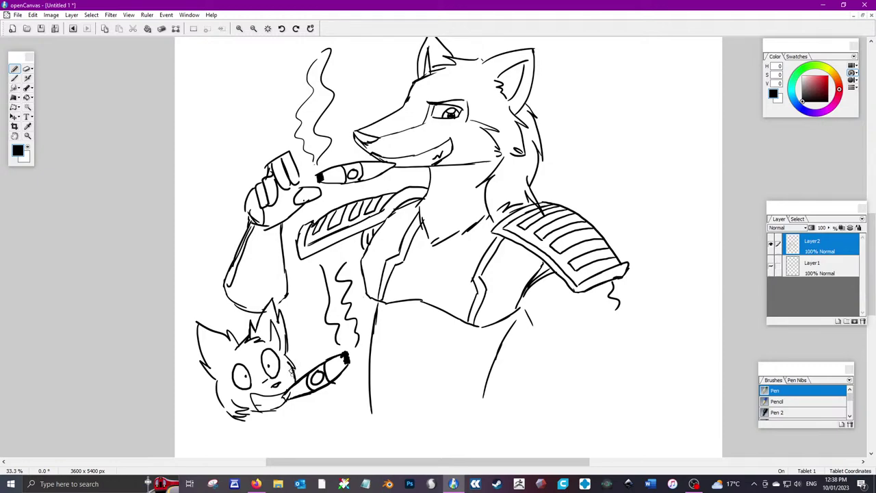
mouse_move(288, 356)
mouse_down()
mouse_move(301, 367)
mouse_move(298, 378)
mouse_up()
mouse_move(274, 409)
mouse_down()
mouse_move(292, 428)
mouse_move(253, 429)
mouse_move(268, 442)
mouse_up()
drag(274, 423, 284, 415)
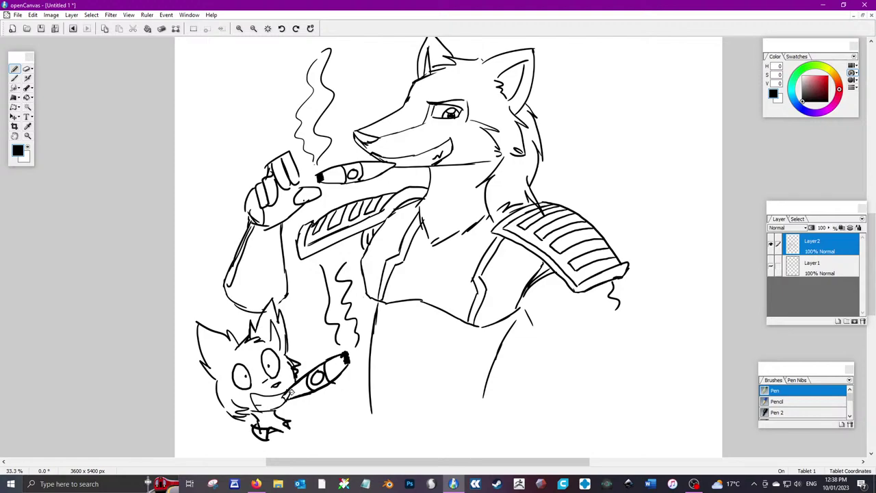
key(ctrl+z)
key(ctrl+z)
key(ctrl+z)
Draw buckled straps around the small character's neck, shoulder lines and a hand gripping the cigar
mouse_move(274, 415)
mouse_down()
mouse_move(262, 428)
mouse_move(273, 438)
mouse_move(253, 423)
mouse_move(250, 437)
mouse_move(272, 434)
mouse_up()
mouse_move(288, 419)
mouse_down()
mouse_move(281, 415)
mouse_move(300, 426)
mouse_move(288, 422)
mouse_up()
drag(275, 414, 293, 406)
mouse_move(233, 448)
mouse_down()
mouse_move(320, 411)
mouse_move(335, 417)
mouse_move(319, 405)
mouse_move(330, 382)
mouse_move(318, 367)
mouse_move(326, 337)
mouse_move(339, 345)
mouse_move(304, 370)
mouse_move(311, 358)
mouse_up()
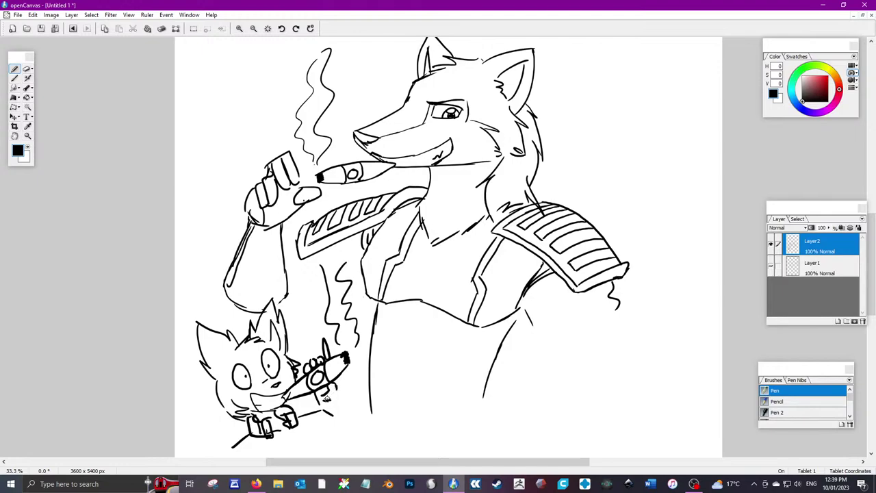
Draw the small character's bent arm, shoulders and open vest edges, and add inner fur to the near ear
mouse_move(327, 397)
mouse_down()
mouse_move(334, 388)
mouse_move(356, 415)
mouse_move(353, 437)
mouse_move(384, 432)
mouse_move(346, 447)
mouse_up()
drag(301, 423, 322, 453)
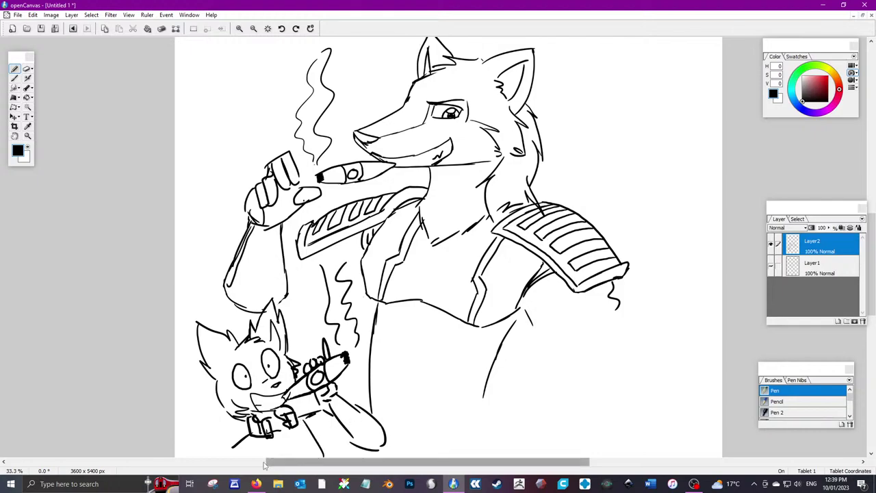
mouse_move(262, 445)
mouse_down()
mouse_move(341, 439)
mouse_move(355, 445)
mouse_move(315, 435)
mouse_move(287, 436)
mouse_move(298, 447)
mouse_move(254, 440)
mouse_move(272, 457)
mouse_up()
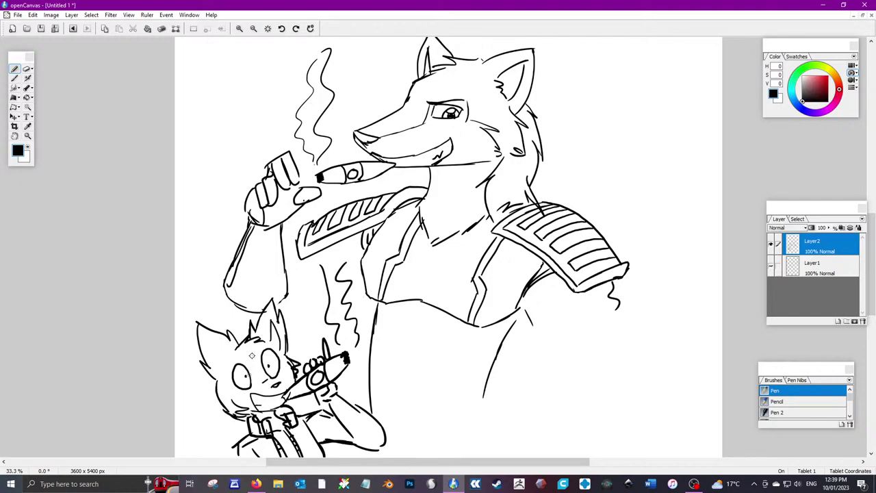
mouse_move(226, 360)
mouse_down()
mouse_move(209, 341)
mouse_move(230, 370)
mouse_up()
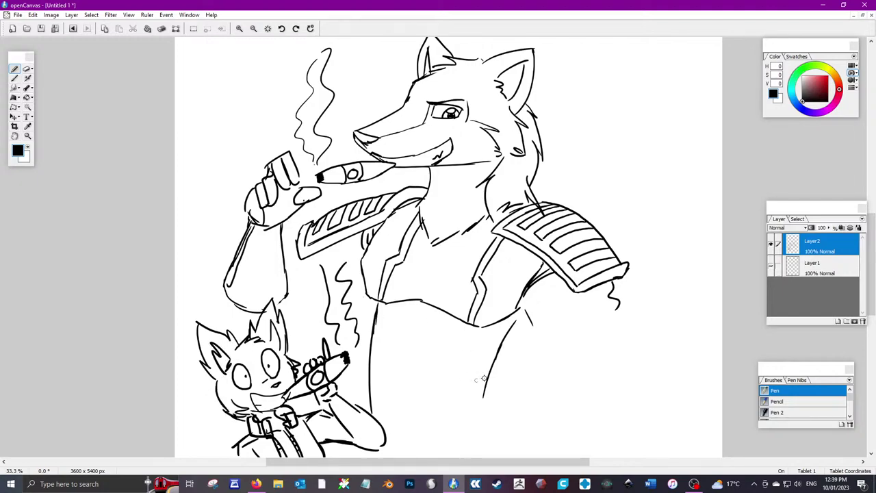
Sketch a second small character beneath the near shoulder guard, with wide eyes, two pointed ears, a forehead tuft and a nose
mouse_move(603, 352)
mouse_down()
mouse_move(581, 333)
mouse_move(569, 352)
mouse_up()
drag(559, 355, 557, 372)
mouse_move(602, 352)
mouse_down()
mouse_move(624, 330)
mouse_move(643, 358)
mouse_move(627, 387)
mouse_up()
drag(565, 340, 538, 370)
mouse_move(590, 380)
mouse_down()
mouse_move(571, 373)
mouse_move(564, 381)
mouse_up()
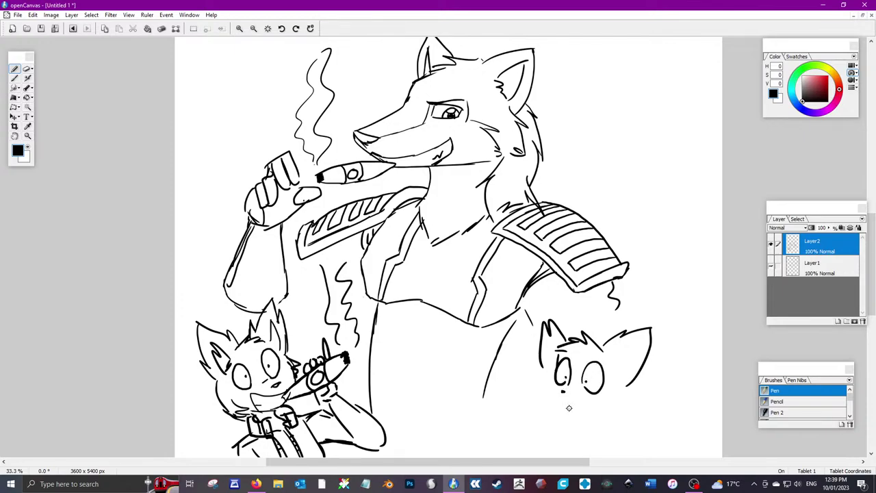
Add the second character's jaw, spiky cheek fur on both sides, small open mouth and inner ear lines
mouse_move(552, 369)
mouse_down()
mouse_move(541, 391)
mouse_move(565, 419)
mouse_up()
mouse_move(622, 391)
mouse_down()
mouse_move(593, 414)
mouse_move(568, 414)
mouse_up()
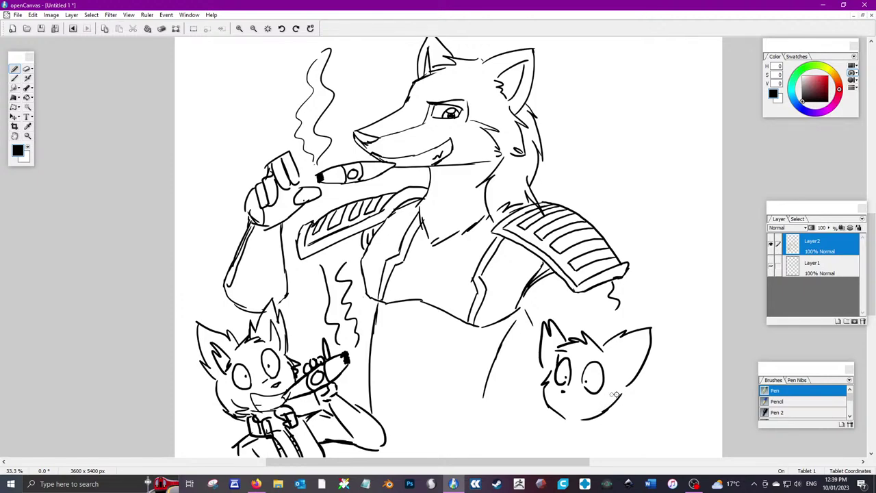
mouse_move(625, 385)
mouse_down()
mouse_move(640, 392)
mouse_move(624, 401)
mouse_move(626, 414)
mouse_move(599, 417)
mouse_up()
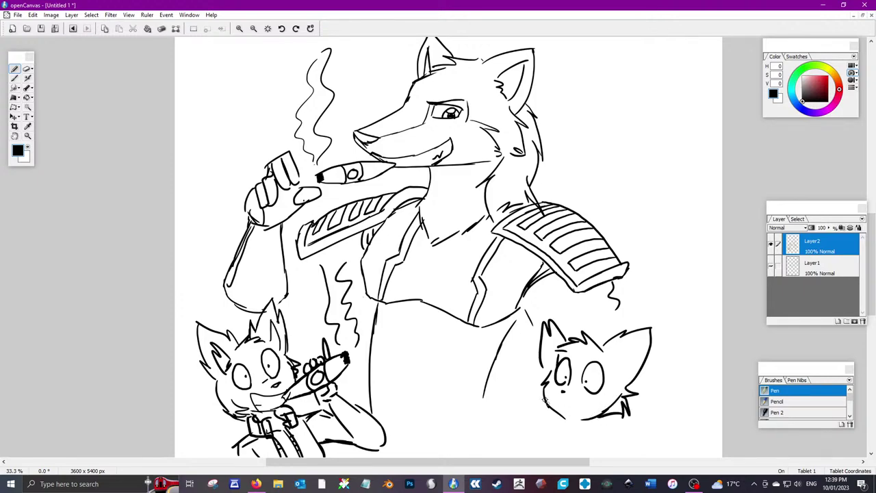
mouse_move(550, 378)
mouse_down()
mouse_move(532, 397)
mouse_move(571, 409)
mouse_up()
drag(637, 347, 617, 374)
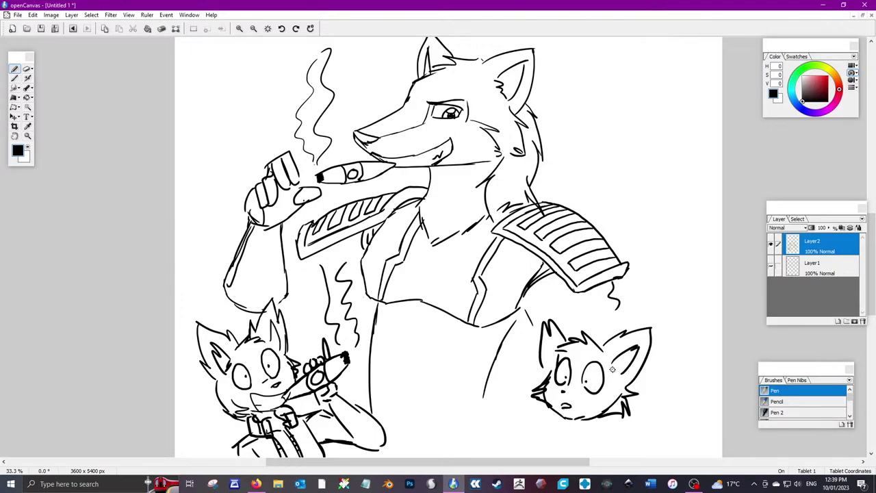
drag(546, 339, 552, 371)
Draw the second character's neck and shoulders, and a banded cigar with a dark tip and wavy smoke in front of it
mouse_move(600, 412)
mouse_down()
mouse_move(590, 433)
mouse_move(567, 446)
mouse_up()
mouse_move(572, 441)
mouse_down()
mouse_move(607, 430)
mouse_move(455, 420)
mouse_move(511, 425)
mouse_move(524, 416)
mouse_up()
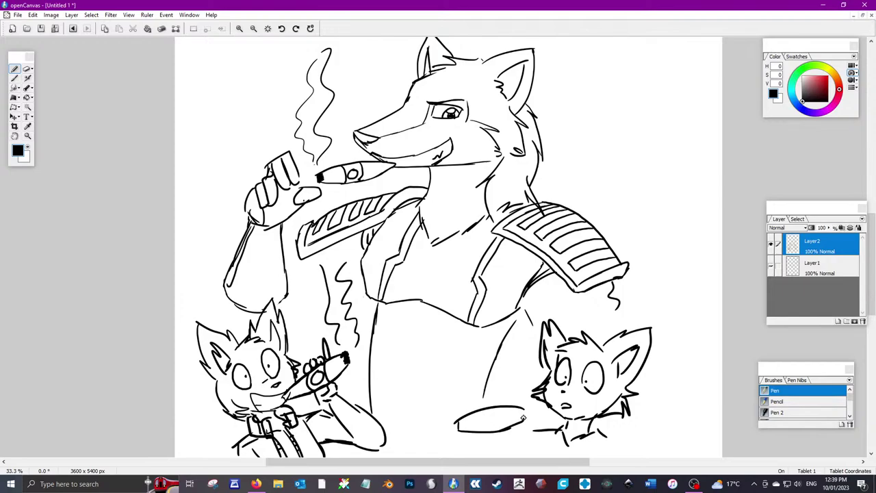
drag(462, 421, 480, 436)
mouse_move(499, 408)
mouse_down()
mouse_move(503, 431)
mouse_move(446, 381)
mouse_move(456, 413)
mouse_up()
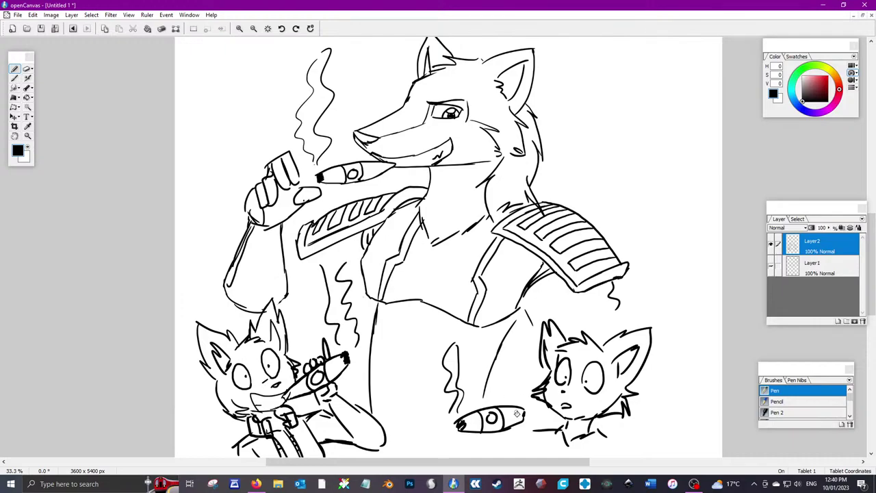
Draw both of the second character's hands holding the cigar and connect them with arm and shoulder lines
mouse_move(519, 439)
mouse_down()
mouse_move(516, 426)
mouse_move(504, 445)
mouse_up()
mouse_move(494, 402)
mouse_down()
mouse_move(502, 422)
mouse_move(514, 418)
mouse_up()
drag(515, 422, 518, 427)
drag(471, 410, 496, 402)
drag(508, 440, 537, 447)
drag(616, 437, 609, 463)
drag(537, 424, 536, 441)
drag(475, 434, 475, 457)
mouse_move(490, 434)
mouse_down()
mouse_move(506, 458)
mouse_move(490, 448)
mouse_up()
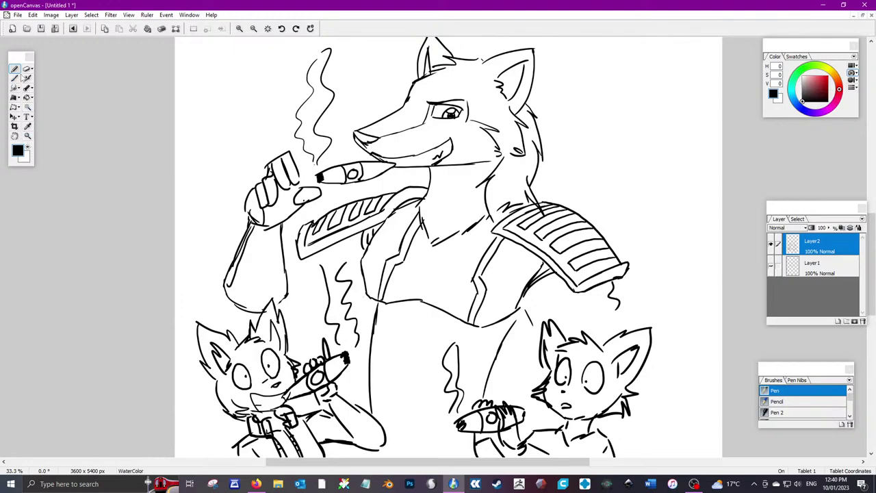
Erase the second character's rough neck and near shoulder lines, and draw vest straps on both sides of the neck
click(27, 69)
mouse_move(607, 432)
mouse_down()
mouse_move(561, 434)
mouse_move(594, 434)
mouse_move(588, 425)
mouse_up()
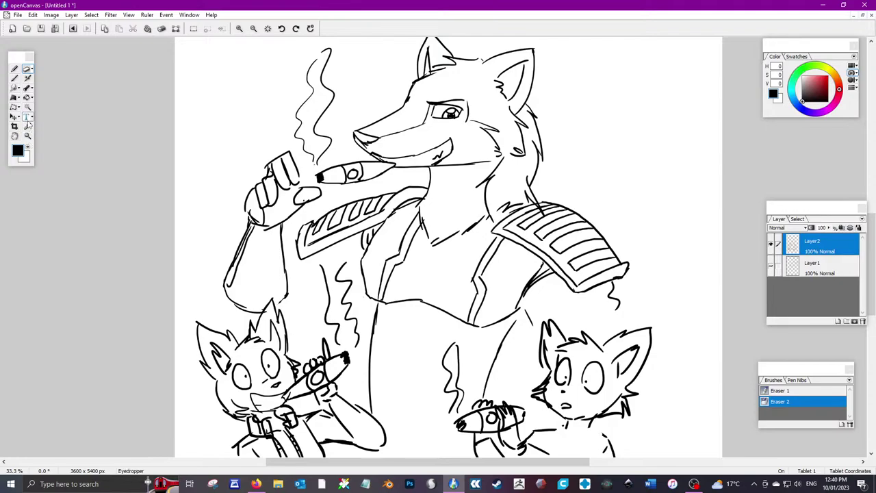
click(14, 69)
click(586, 422)
mouse_move(582, 425)
mouse_down()
mouse_move(583, 448)
mouse_move(605, 434)
mouse_up()
drag(560, 420, 564, 439)
drag(567, 420, 572, 424)
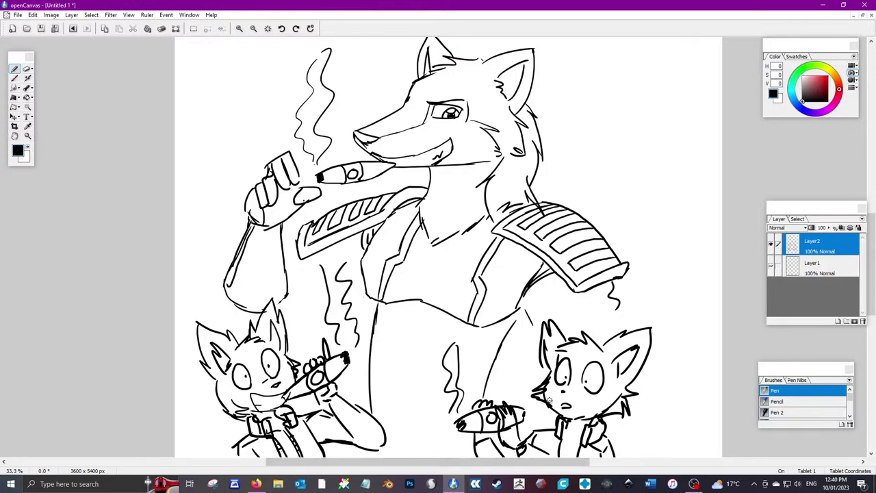
Paint out the cigar lines crossing the second character's near hand in white, then return to black and touch up the cigar
click(28, 148)
mouse_move(513, 426)
mouse_down()
mouse_move(502, 430)
mouse_move(506, 420)
mouse_up()
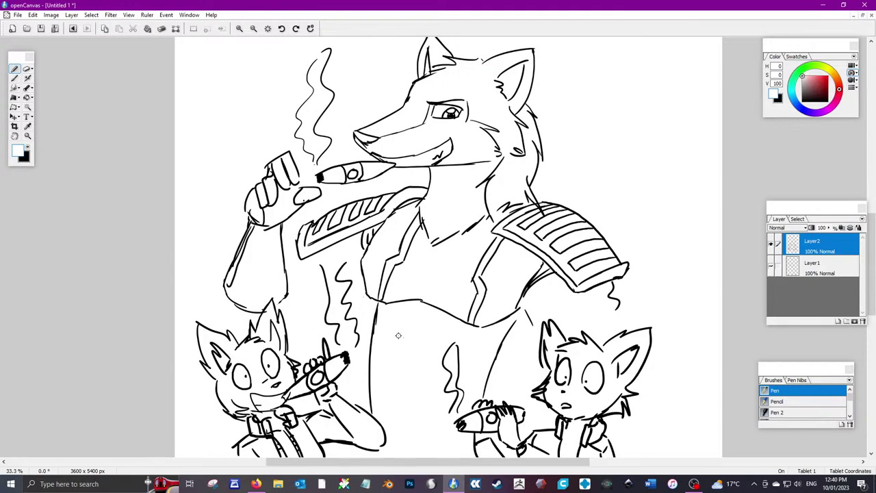
click(29, 149)
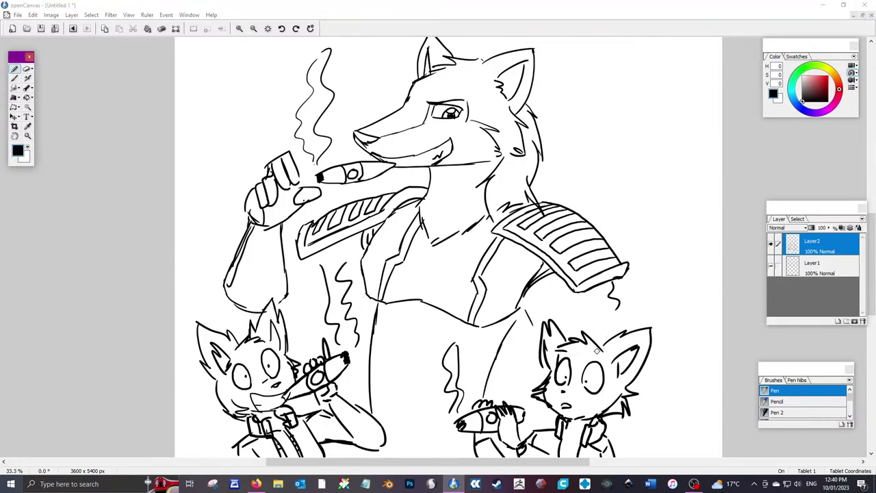
click(470, 415)
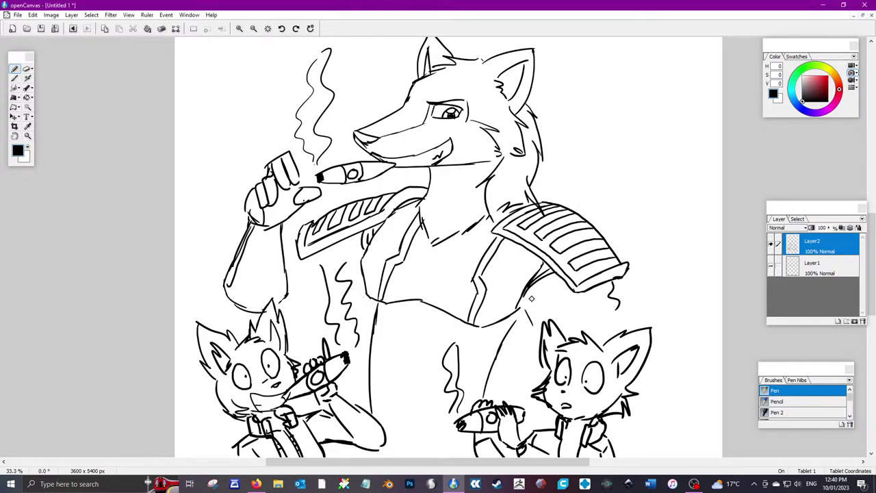
Add curved bands to the wolf's near upper arm, a double lower hem to the chest piece and an inner neckline
mouse_move(536, 304)
mouse_down()
mouse_move(534, 323)
mouse_move(606, 302)
mouse_move(619, 313)
mouse_up()
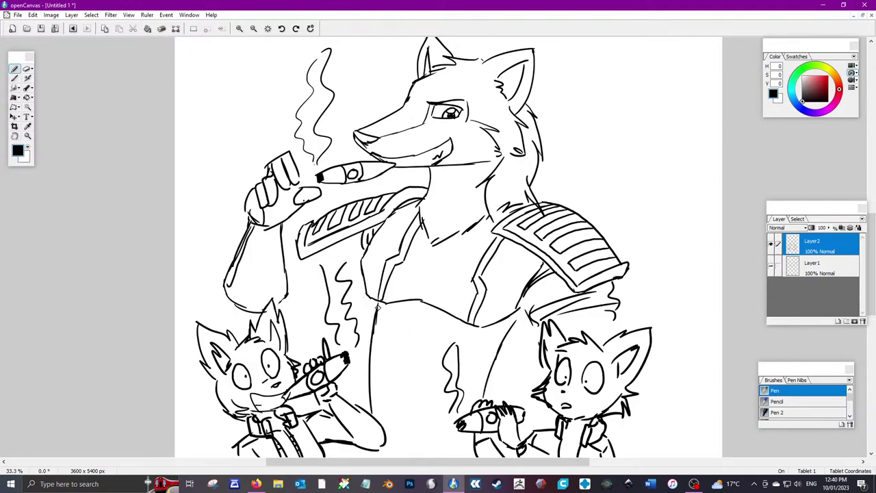
mouse_move(367, 302)
mouse_down()
mouse_move(383, 314)
mouse_move(422, 310)
mouse_move(468, 335)
mouse_move(530, 316)
mouse_up()
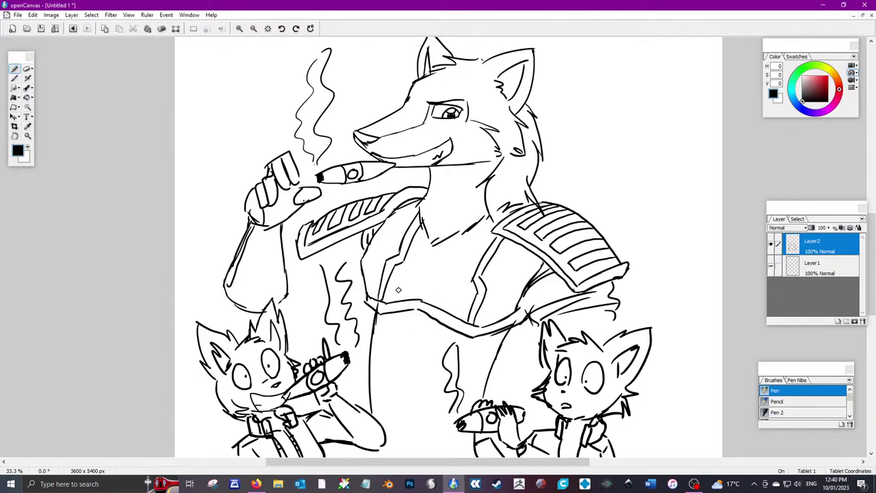
mouse_move(421, 233)
mouse_down()
mouse_move(413, 261)
mouse_move(441, 274)
mouse_move(462, 261)
mouse_move(483, 222)
mouse_up()
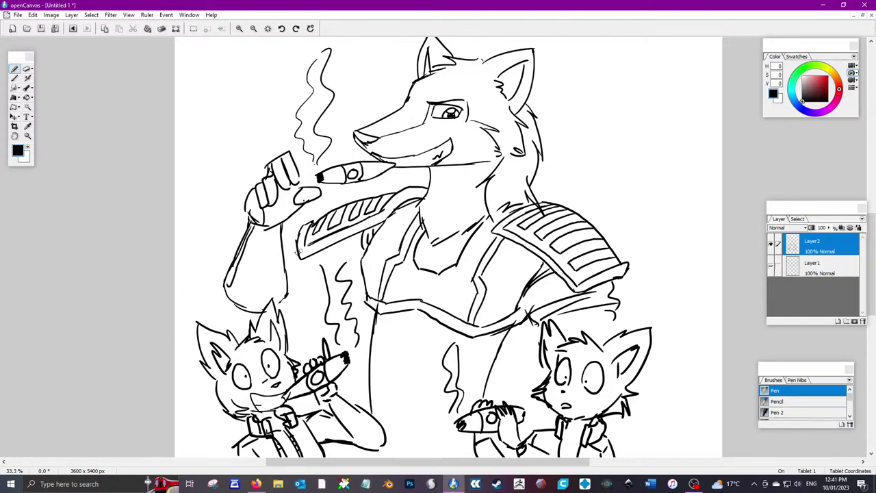
Reinforce the wolf's raised forearm and elbow outline and draw the upper arm lines running back towards the chest
mouse_move(290, 251)
mouse_down()
mouse_move(286, 271)
mouse_move(290, 285)
mouse_move(249, 319)
mouse_move(259, 316)
mouse_move(233, 314)
mouse_move(226, 284)
mouse_up()
mouse_move(288, 272)
mouse_down()
mouse_move(298, 293)
mouse_move(287, 262)
mouse_move(326, 304)
mouse_move(289, 321)
mouse_up()
drag(346, 302, 363, 292)
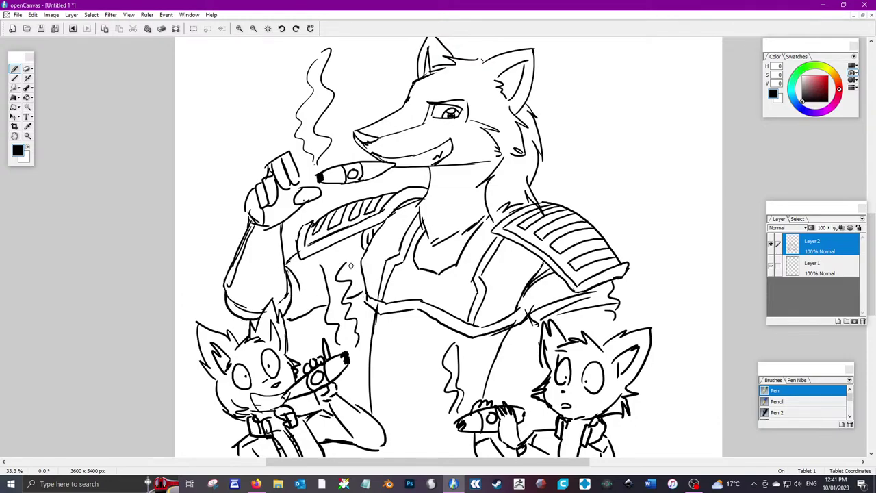
Add sleeve lines to the wolf's upper arm on the raised side and a band across the raised wrist
drag(357, 255, 354, 299)
drag(316, 260, 315, 285)
drag(250, 224, 283, 232)
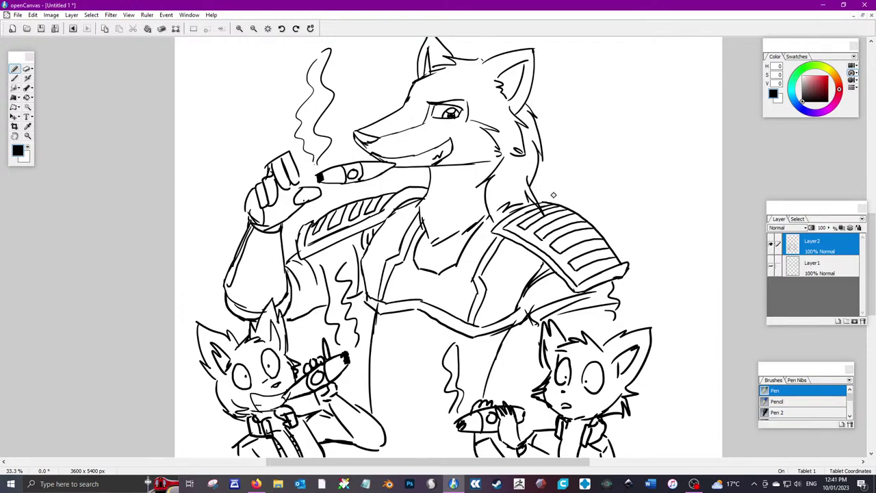
Draw angular armour pieces rising behind the wolf's far shoulder and a rounded piece between the neck and near shoulder
mouse_move(548, 202)
mouse_down()
mouse_move(577, 174)
mouse_move(589, 184)
mouse_move(586, 215)
mouse_up()
mouse_move(559, 205)
mouse_down()
mouse_move(575, 188)
mouse_move(578, 208)
mouse_up()
mouse_move(542, 164)
mouse_down()
mouse_move(552, 171)
mouse_move(547, 204)
mouse_move(535, 171)
mouse_up()
mouse_move(425, 168)
mouse_down()
mouse_move(422, 181)
mouse_move(401, 188)
mouse_up()
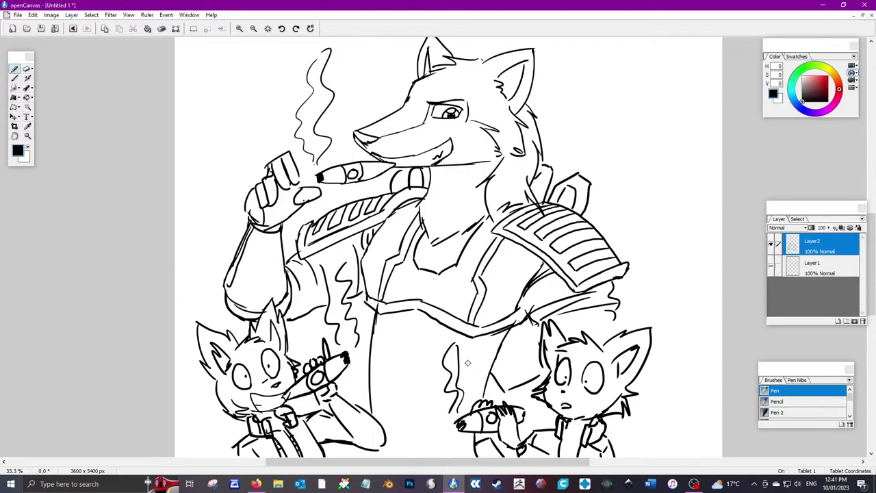
Draw the wolf's flank line below the chest armour with small touch-up strokes, and undo the last three strokes
mouse_move(368, 302)
mouse_down()
mouse_move(369, 364)
mouse_move(356, 367)
mouse_move(357, 392)
mouse_up()
drag(392, 215, 423, 198)
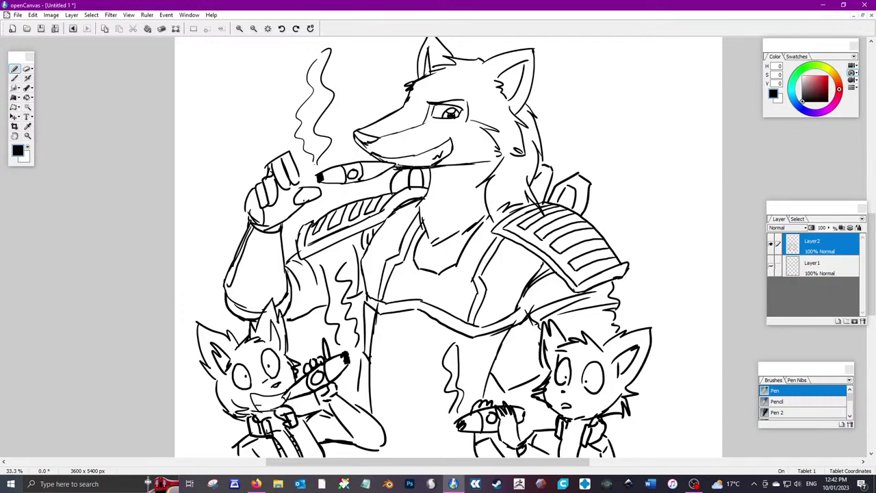
key(ctrl+z)
key(ctrl+z)
key(ctrl+z)
Draw a V-shaped stomach panel beneath the wolf's chest piece and add a slanted stroke inside the rounded piece beside the neck
drag(540, 370, 548, 377)
mouse_move(465, 336)
mouse_down()
mouse_move(464, 373)
mouse_move(465, 365)
mouse_up()
mouse_move(370, 384)
mouse_down()
mouse_move(406, 414)
mouse_move(444, 394)
mouse_up()
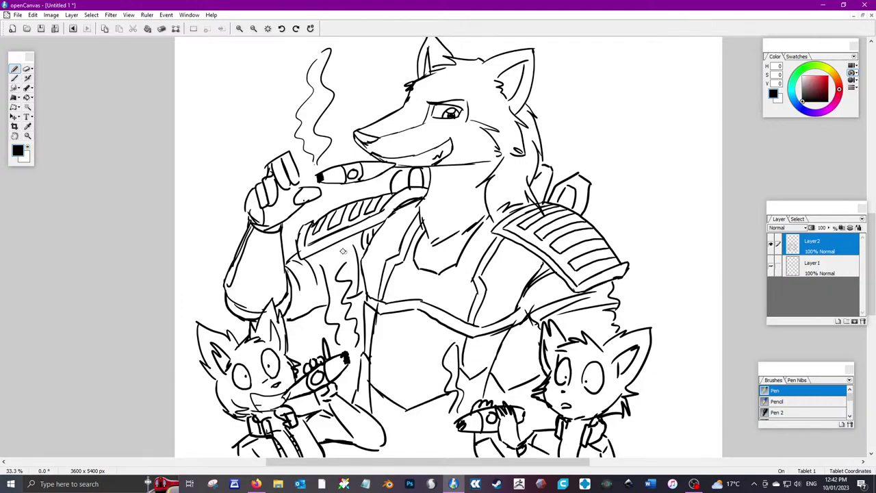
drag(400, 167, 406, 188)
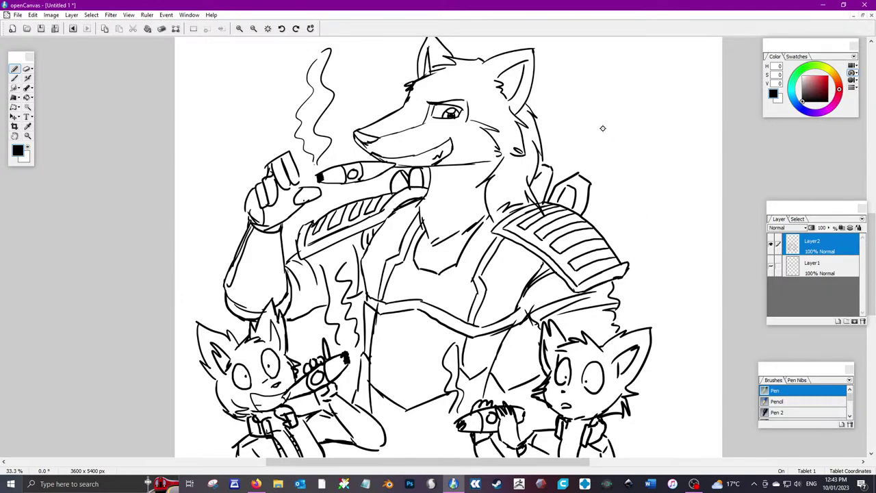
Draw an upside-down third character's round eyes, pointed ears, nose, mouth and chin outline in the space beside the wolf's head
mouse_move(602, 128)
mouse_down()
mouse_move(605, 157)
mouse_move(621, 133)
mouse_move(660, 137)
mouse_move(672, 212)
mouse_up()
drag(653, 171, 669, 210)
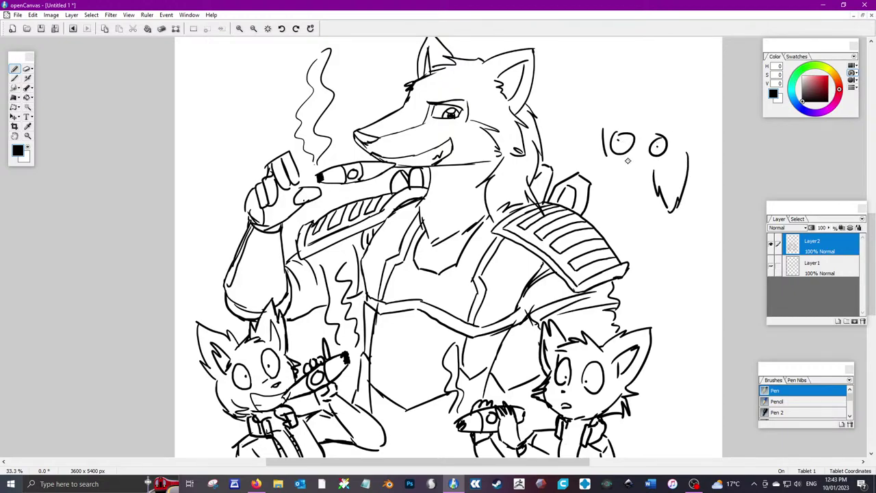
mouse_move(606, 150)
mouse_down()
mouse_move(598, 204)
mouse_move(610, 162)
mouse_move(602, 186)
mouse_move(611, 158)
mouse_up()
mouse_move(659, 162)
mouse_down()
mouse_move(669, 189)
mouse_move(667, 164)
mouse_up()
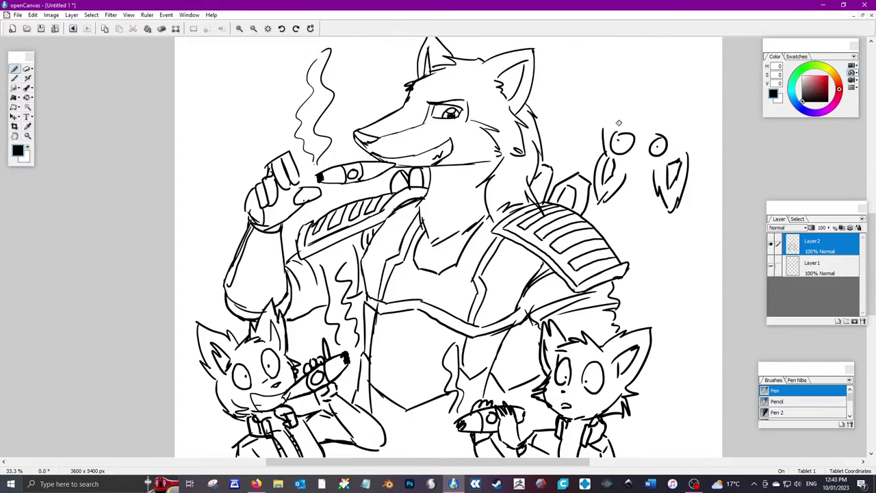
mouse_move(608, 121)
mouse_down()
mouse_move(631, 99)
mouse_move(682, 115)
mouse_move(683, 130)
mouse_move(643, 122)
mouse_move(654, 122)
mouse_up()
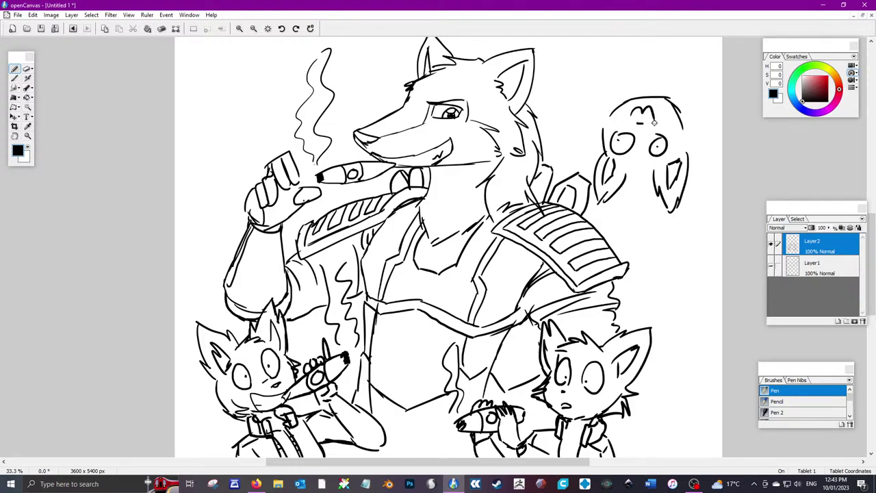
Add furry cheeks, a hair fringe, a long pointed hanging shape below the head and eyelashes to the upside-down character
mouse_move(605, 136)
mouse_down()
mouse_move(610, 106)
mouse_move(599, 137)
mouse_up()
mouse_move(680, 142)
mouse_down()
mouse_move(681, 153)
mouse_move(675, 124)
mouse_move(690, 151)
mouse_up()
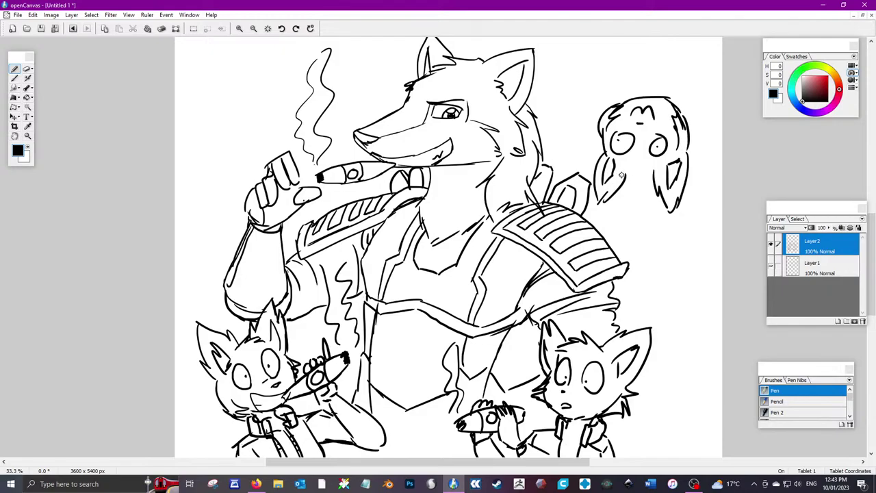
mouse_move(631, 174)
mouse_down()
mouse_move(646, 183)
mouse_move(652, 278)
mouse_move(689, 185)
mouse_move(657, 202)
mouse_up()
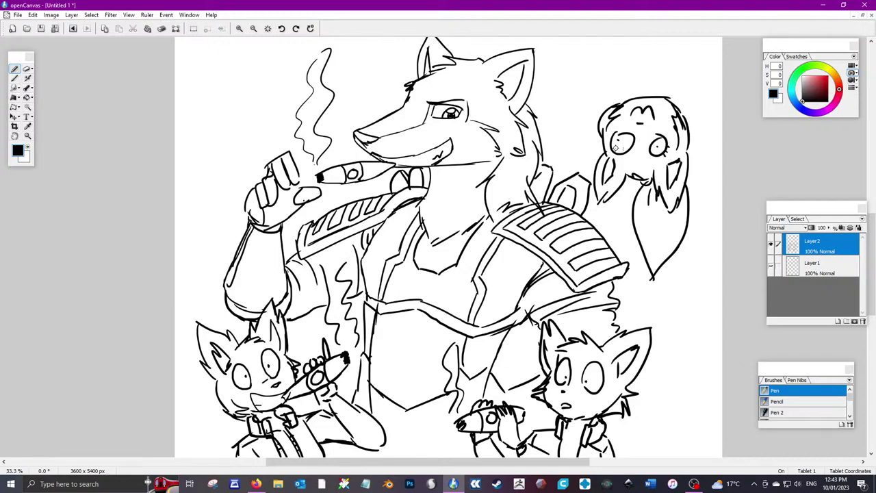
drag(611, 139, 608, 147)
Draw the upside-down character's neck, collar, smoking cigar, and the shoulder and body lines running off the canvas's upper edge
mouse_move(640, 89)
mouse_down()
mouse_move(641, 102)
mouse_move(660, 97)
mouse_up()
mouse_move(659, 67)
mouse_down()
mouse_move(665, 95)
mouse_move(674, 71)
mouse_move(641, 83)
mouse_move(571, 88)
mouse_move(567, 97)
mouse_move(580, 107)
mouse_move(628, 108)
mouse_move(604, 94)
mouse_move(612, 97)
mouse_move(596, 110)
mouse_move(591, 89)
mouse_move(566, 91)
mouse_move(568, 99)
mouse_move(562, 85)
mouse_move(574, 54)
mouse_move(574, 79)
mouse_move(569, 49)
mouse_up()
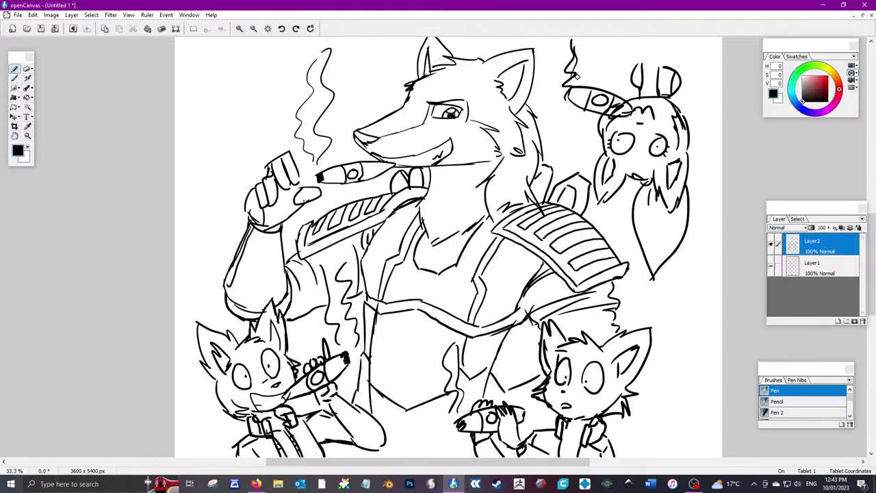
mouse_move(681, 83)
mouse_down()
mouse_move(705, 81)
mouse_move(721, 44)
mouse_up()
mouse_move(628, 81)
mouse_down()
mouse_move(611, 67)
mouse_move(611, 31)
mouse_up()
drag(663, 66, 672, 36)
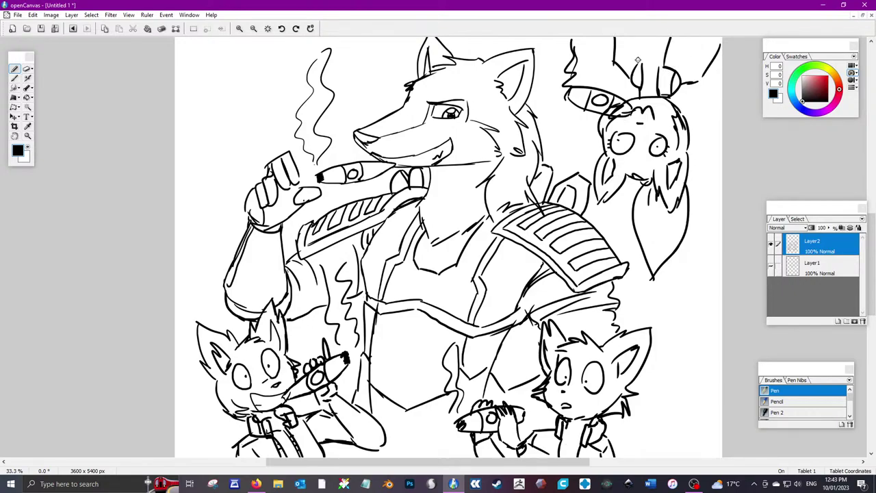
drag(638, 62, 649, 35)
drag(696, 83, 704, 35)
drag(635, 37, 619, 61)
Save the drawing as stream 1.oci in the IOS 4 folder
click(18, 14)
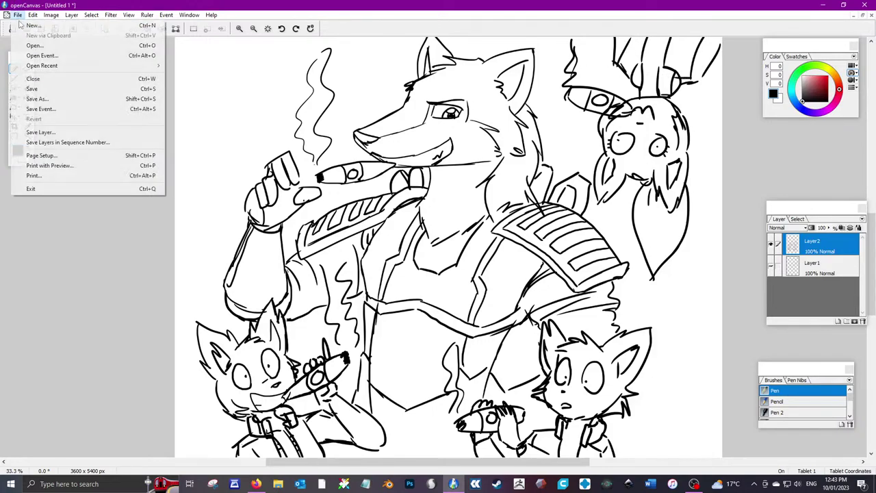
click(40, 89)
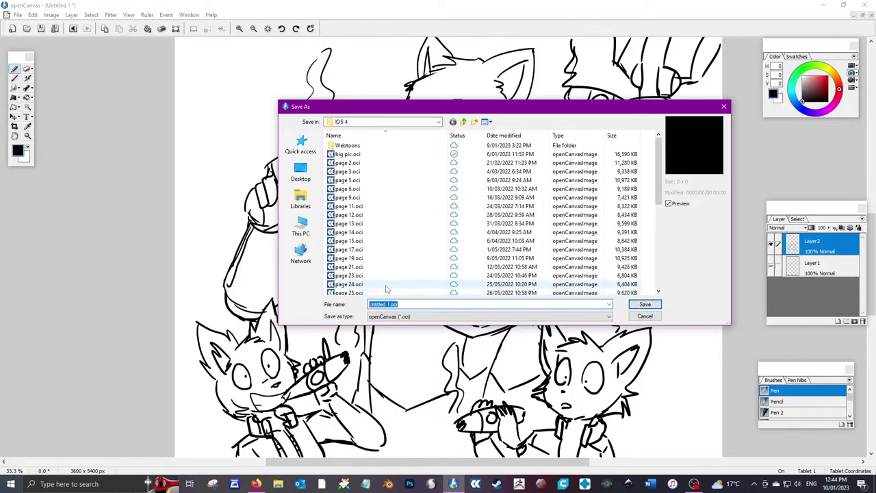
click(395, 304)
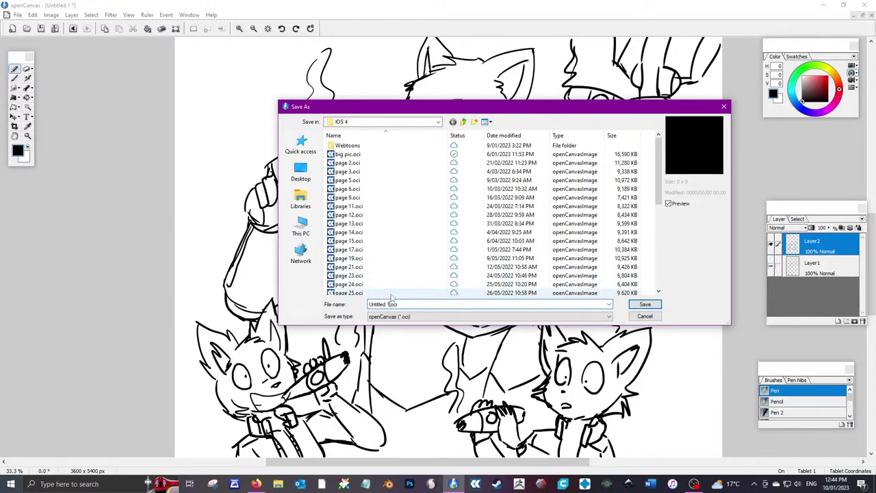
key(BackSpace)
key(BackSpace)
key(BackSpace)
key(BackSpace)
key(BackSpace)
key(BackSpace)
key(BackSpace)
key(BackSpace)
key(BackSpace)
key(BackSpace)
text(stream 1)
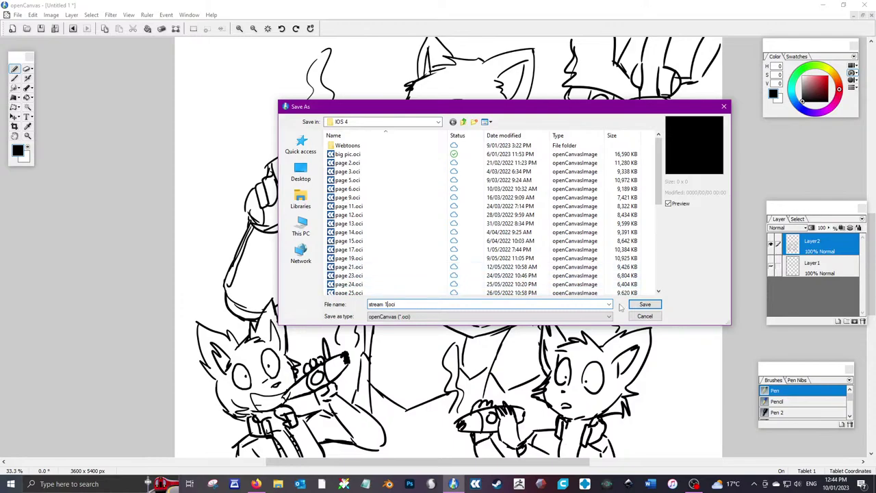
click(656, 307)
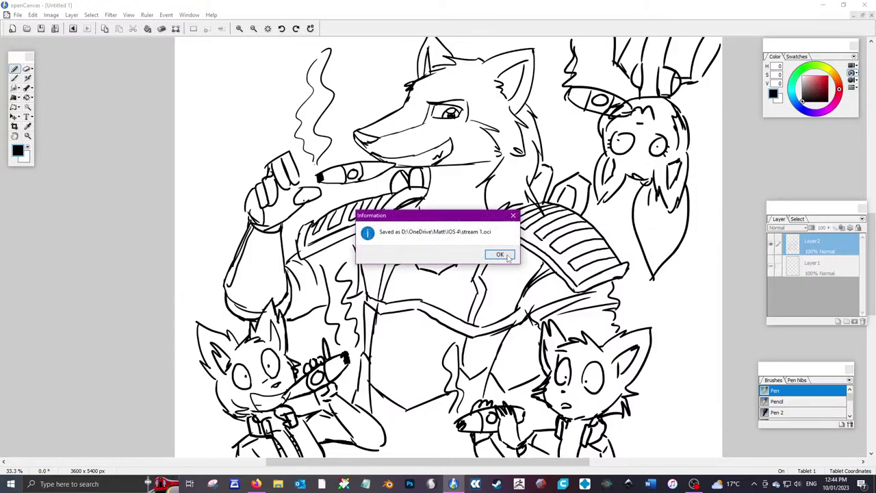
click(500, 254)
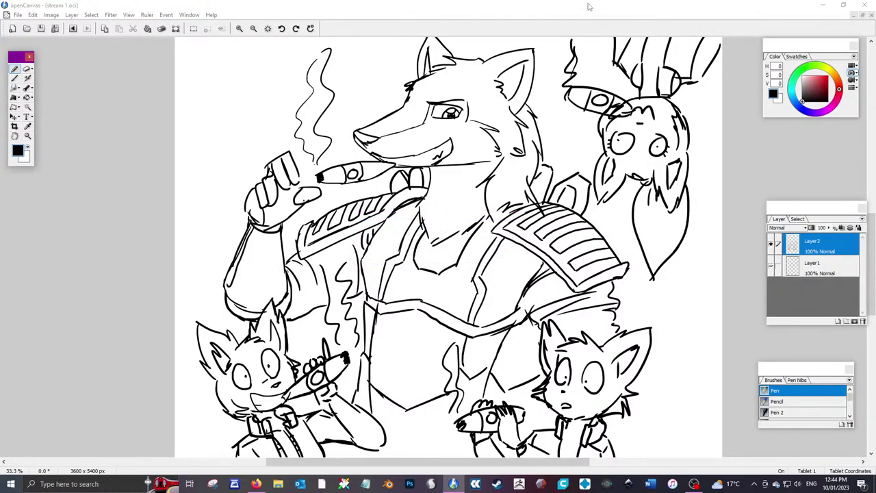
Add small pointed fur tufts to the sides of the upside-down character's head
click(704, 78)
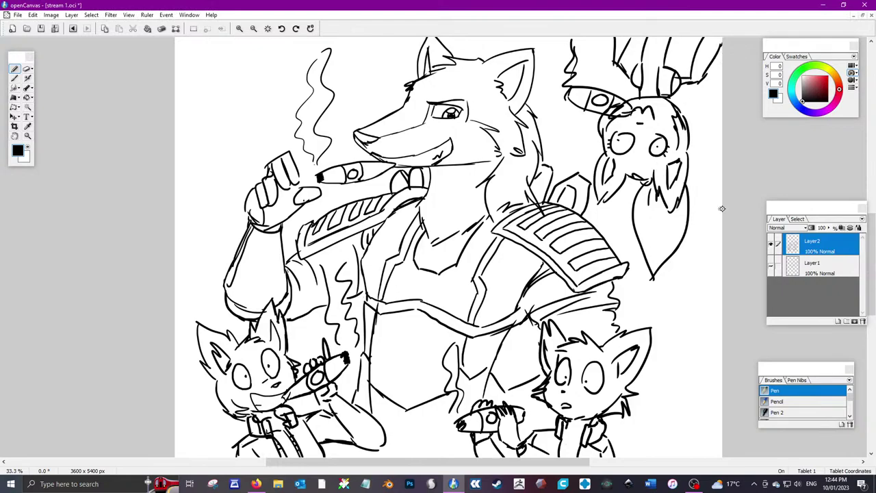
drag(687, 145, 691, 158)
drag(605, 145, 600, 160)
Scribble a jagged black burst over the second small character's cigar and erase the cigar's protruding tip
mouse_move(476, 413)
mouse_down()
mouse_move(488, 406)
mouse_move(480, 411)
mouse_move(490, 415)
mouse_move(484, 428)
mouse_move(520, 405)
mouse_move(504, 428)
mouse_move(483, 438)
mouse_move(479, 394)
mouse_move(499, 395)
mouse_up()
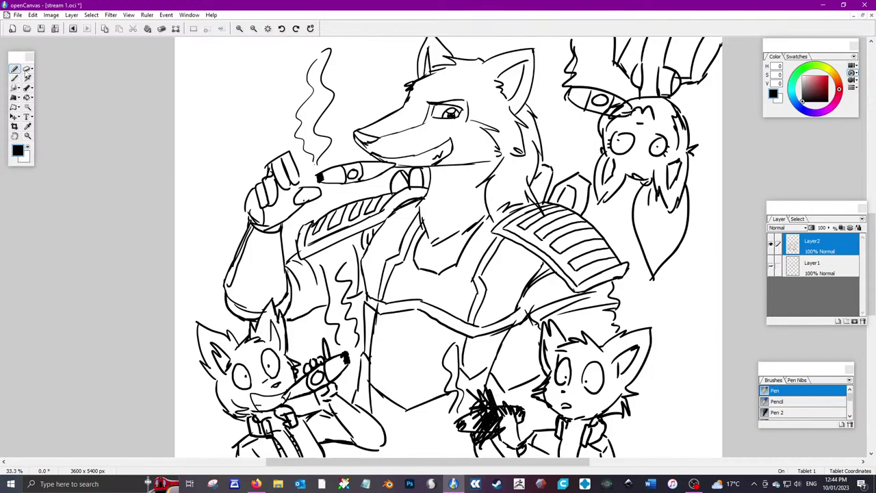
click(27, 69)
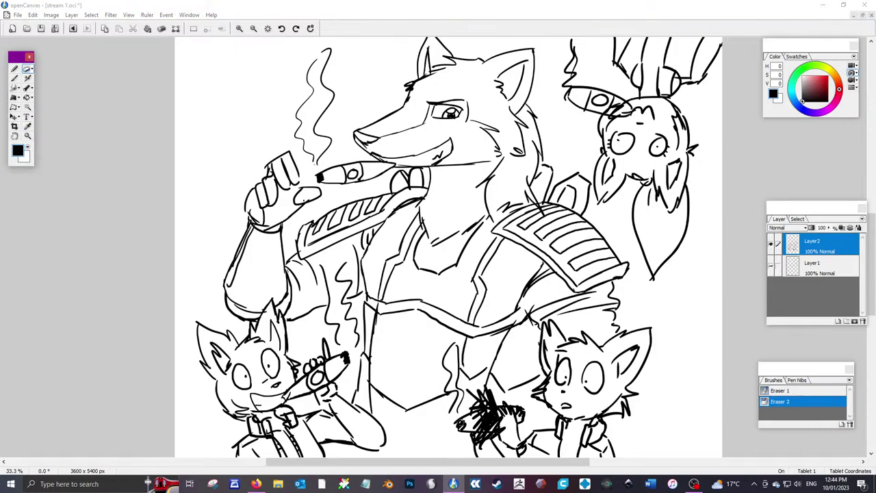
mouse_move(457, 426)
mouse_down()
mouse_move(471, 423)
mouse_move(452, 416)
mouse_up()
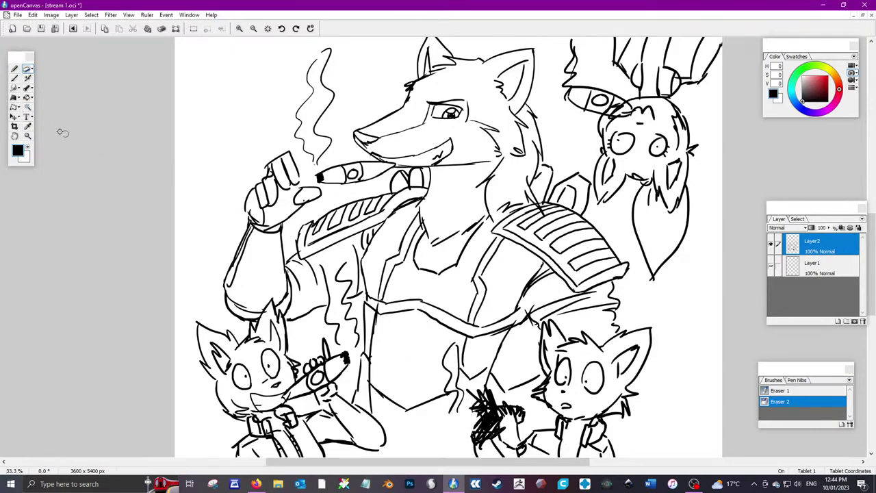
click(14, 69)
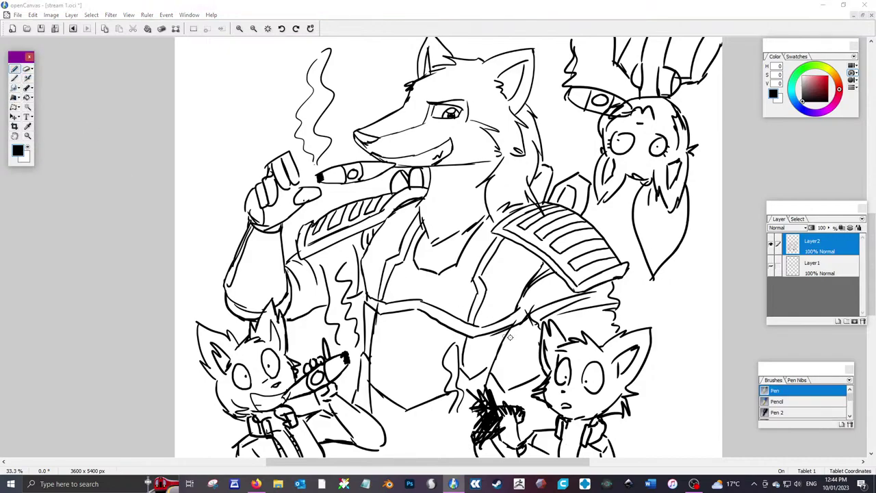
Hatch soot over the second small character's face and hand, add debris dots, and draw a smoke plume over the wolf's far shoulder
mouse_move(552, 380)
mouse_down()
mouse_move(555, 373)
mouse_move(547, 400)
mouse_move(581, 363)
mouse_move(553, 398)
mouse_move(582, 384)
mouse_move(576, 405)
mouse_move(603, 397)
mouse_move(575, 359)
mouse_move(558, 411)
mouse_move(566, 425)
mouse_move(589, 421)
mouse_up()
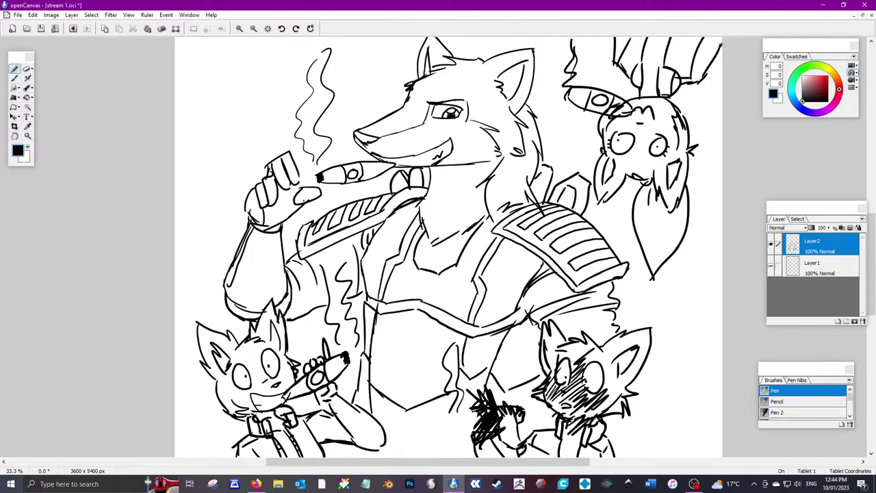
drag(514, 404, 524, 419)
click(508, 372)
mouse_move(598, 319)
mouse_down()
mouse_move(586, 302)
mouse_move(603, 227)
mouse_move(595, 212)
mouse_move(571, 265)
mouse_move(587, 323)
mouse_up()
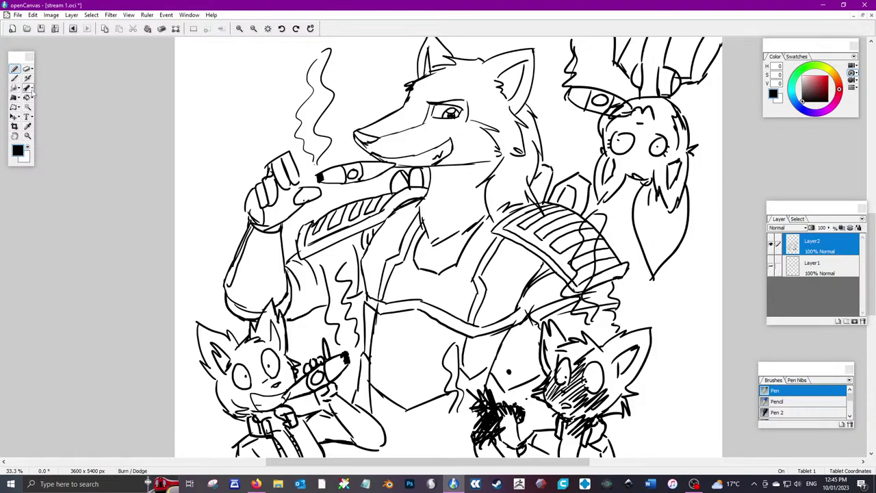
Paint out the shoulder armour and arm lines inside the smoke plume in white
click(31, 146)
mouse_move(588, 237)
mouse_down()
mouse_move(588, 259)
mouse_move(585, 250)
mouse_move(575, 256)
mouse_move(583, 272)
mouse_move(592, 262)
mouse_move(578, 265)
mouse_move(588, 263)
mouse_move(569, 289)
mouse_move(588, 279)
mouse_move(574, 291)
mouse_move(579, 309)
mouse_move(590, 249)
mouse_up()
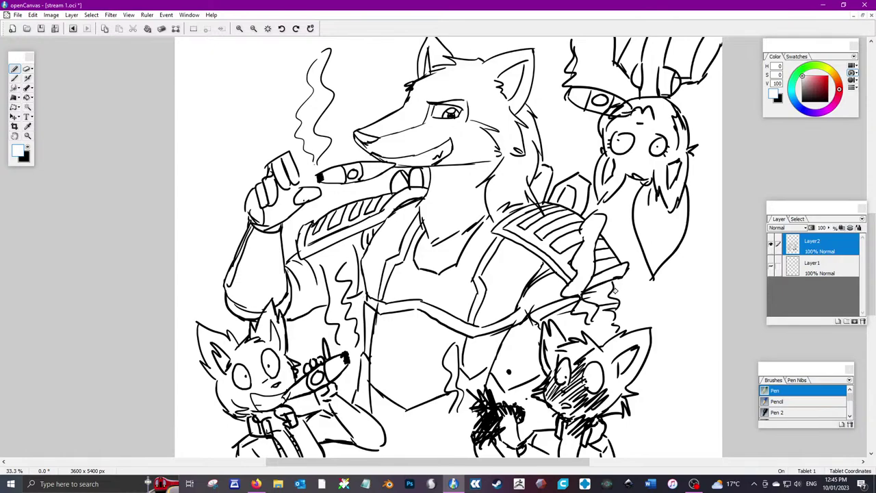
drag(613, 290, 610, 301)
Create a new layer above the wolf drawing and hide the layer with that drawing
click(838, 321)
click(838, 321)
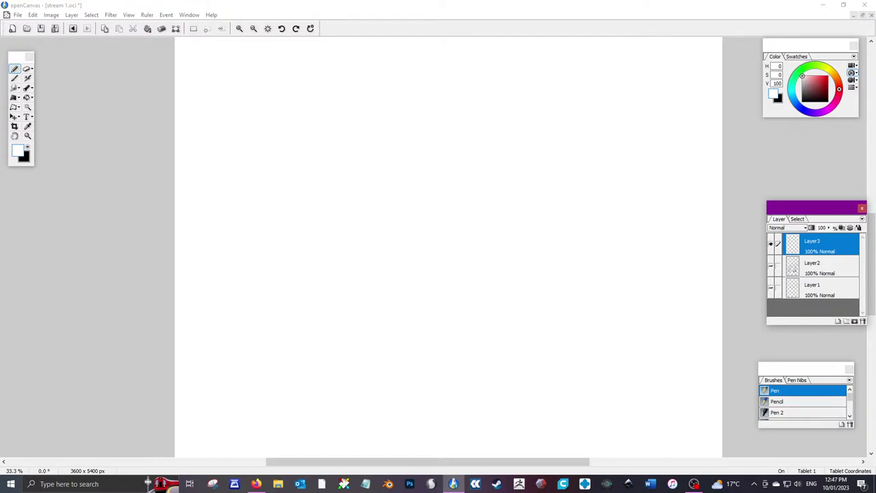
key(alt+Tab)
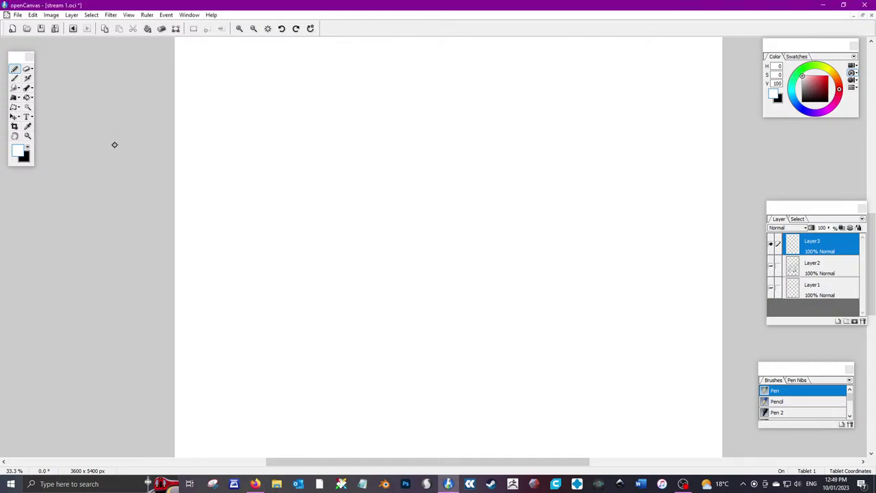
Outline a new character's snout, forehead and jaw in side view in black, with a round eye and a filled nose
click(29, 148)
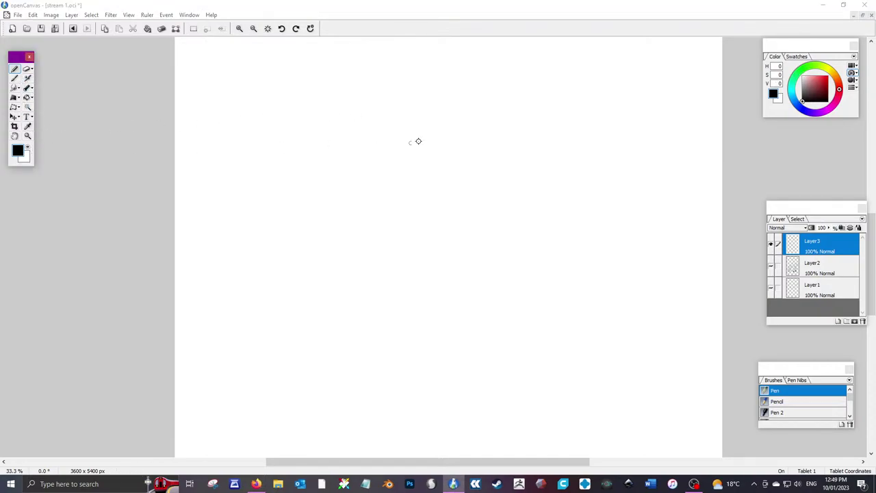
mouse_move(435, 122)
mouse_down()
mouse_move(403, 149)
mouse_move(416, 143)
mouse_move(380, 160)
mouse_move(397, 187)
mouse_move(417, 199)
mouse_move(407, 195)
mouse_move(474, 195)
mouse_up()
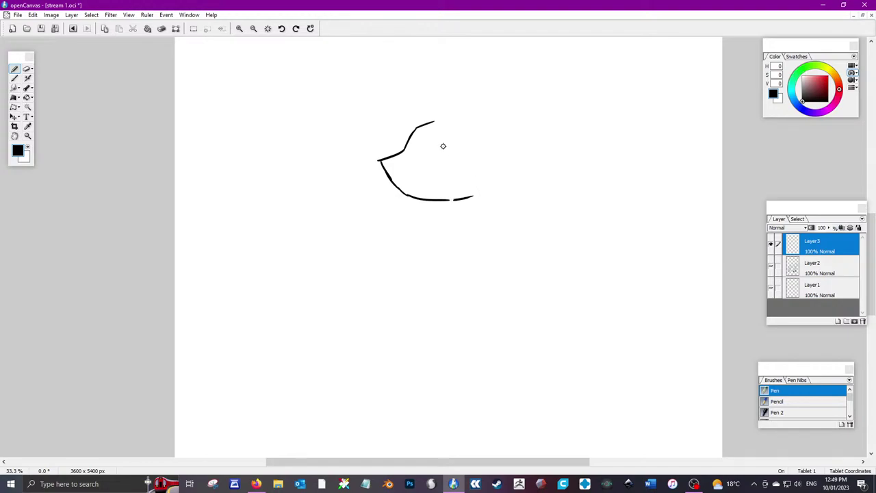
mouse_move(433, 154)
mouse_down()
mouse_move(461, 146)
mouse_move(460, 161)
mouse_move(449, 163)
mouse_move(461, 160)
mouse_up()
drag(451, 143, 446, 160)
drag(381, 160, 394, 164)
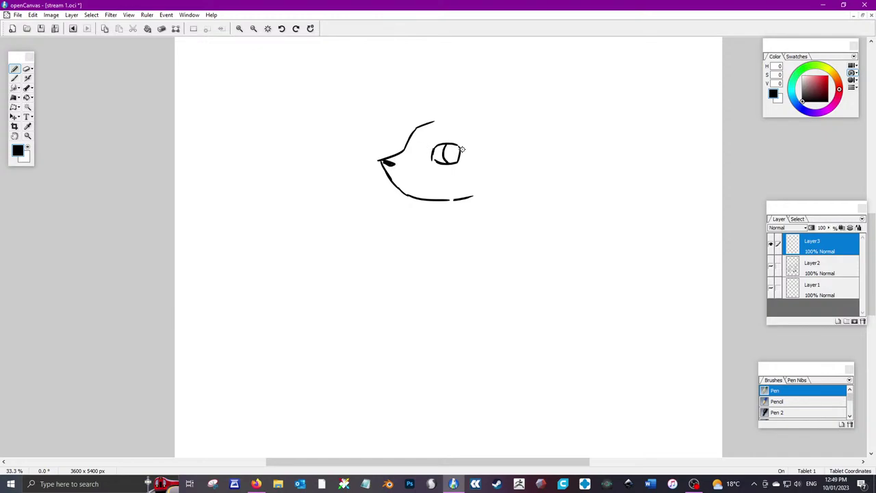
Add a brow line, a dark mark under the eye, an open grinning mouth and pupil details to the new face
mouse_move(451, 140)
mouse_down()
mouse_move(424, 143)
mouse_move(444, 171)
mouse_move(456, 169)
mouse_up()
drag(393, 179, 439, 181)
drag(439, 181, 421, 196)
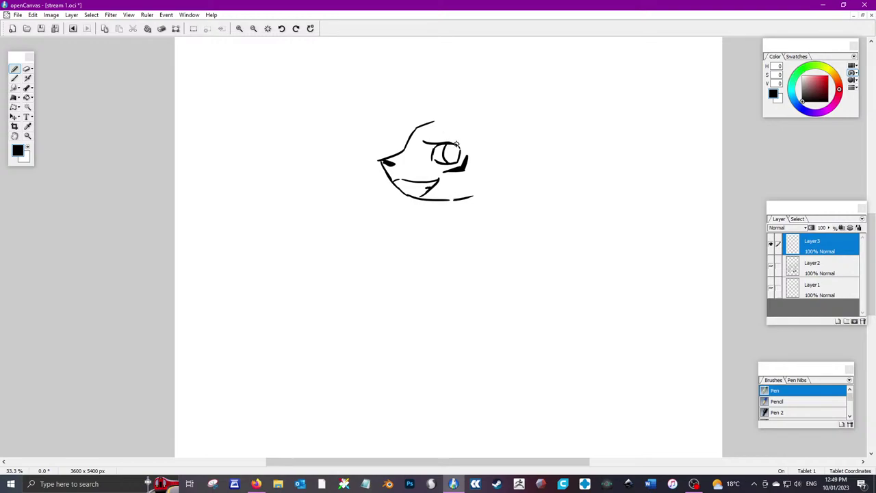
drag(444, 151, 452, 156)
drag(436, 157, 434, 163)
Draw a filled black neck below the new head and shoulder lines extending to both sides
mouse_move(438, 211)
mouse_down()
mouse_move(464, 209)
mouse_move(438, 214)
mouse_move(459, 204)
mouse_move(464, 214)
mouse_move(456, 223)
mouse_move(458, 209)
mouse_move(466, 219)
mouse_move(471, 207)
mouse_move(439, 208)
mouse_move(469, 210)
mouse_move(432, 220)
mouse_move(511, 224)
mouse_move(404, 222)
mouse_up()
drag(505, 225, 519, 230)
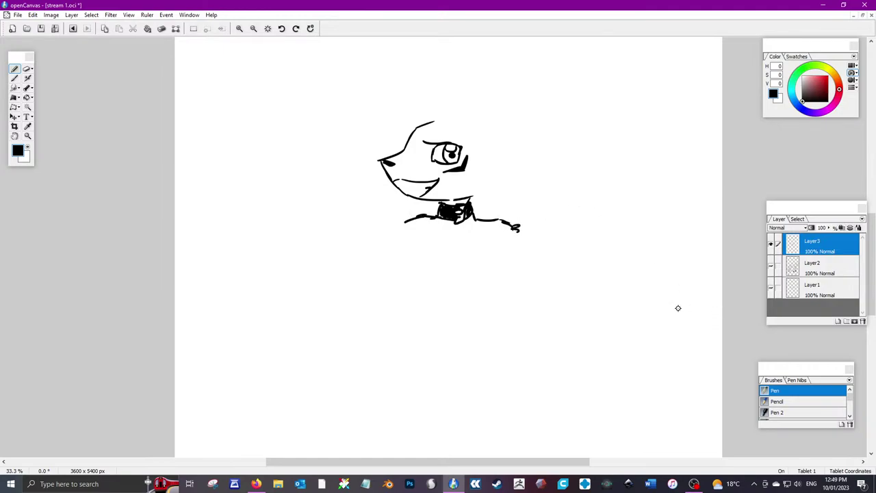
key(alt+Tab)
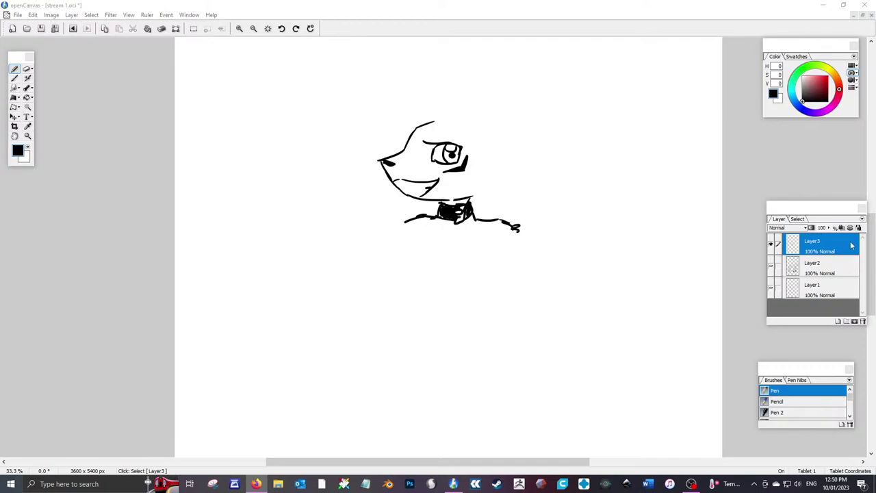
click(871, 223)
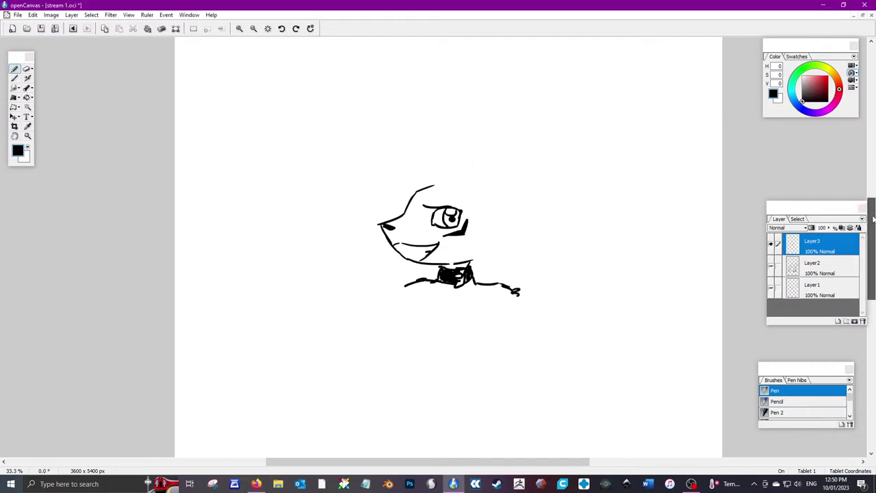
Draw two tall pointed ears side by side above the character's head
mouse_move(444, 174)
mouse_down()
mouse_move(485, 90)
mouse_move(509, 157)
mouse_move(422, 96)
mouse_move(375, 165)
mouse_up()
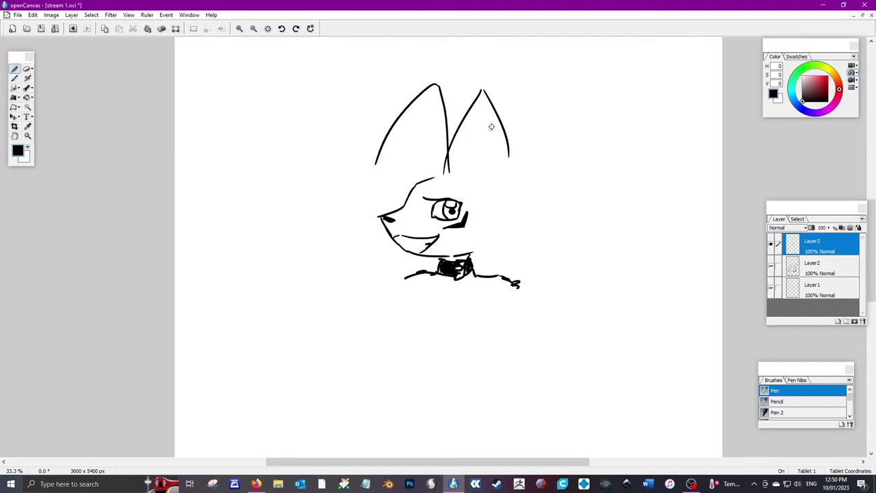
mouse_move(428, 82)
mouse_down()
mouse_move(476, 51)
mouse_move(495, 83)
mouse_up()
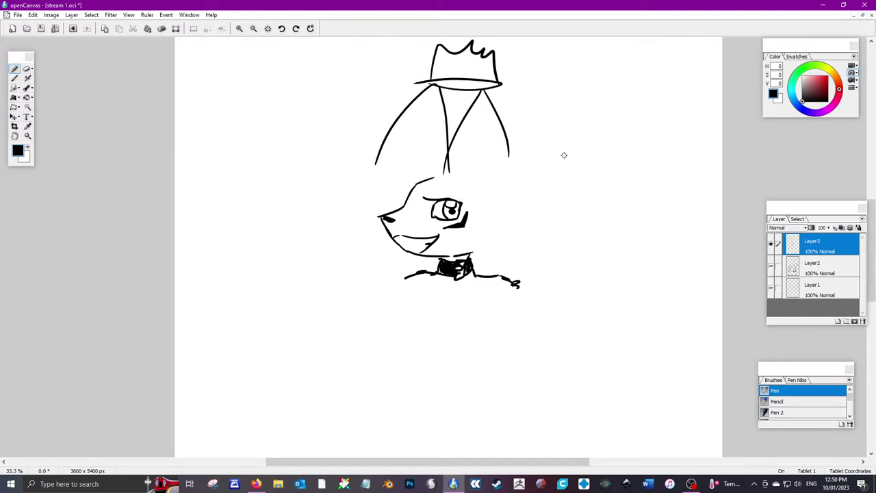
key(ctrl+z)
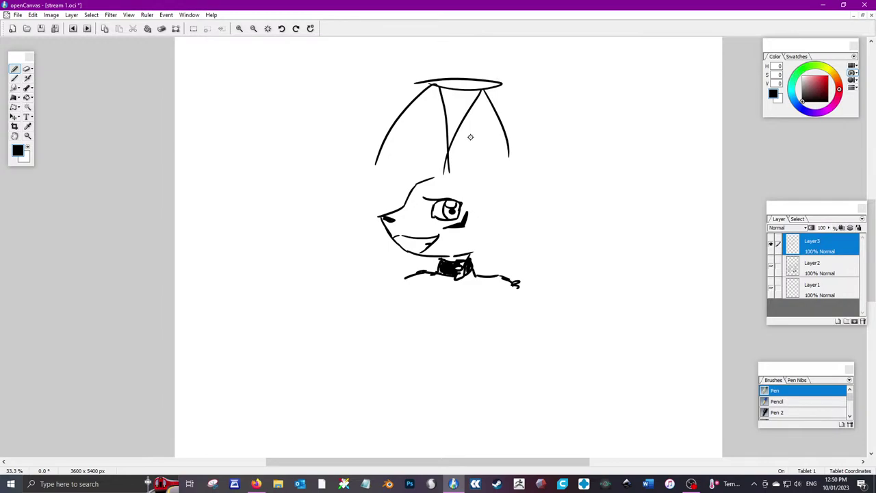
key(ctrl+z)
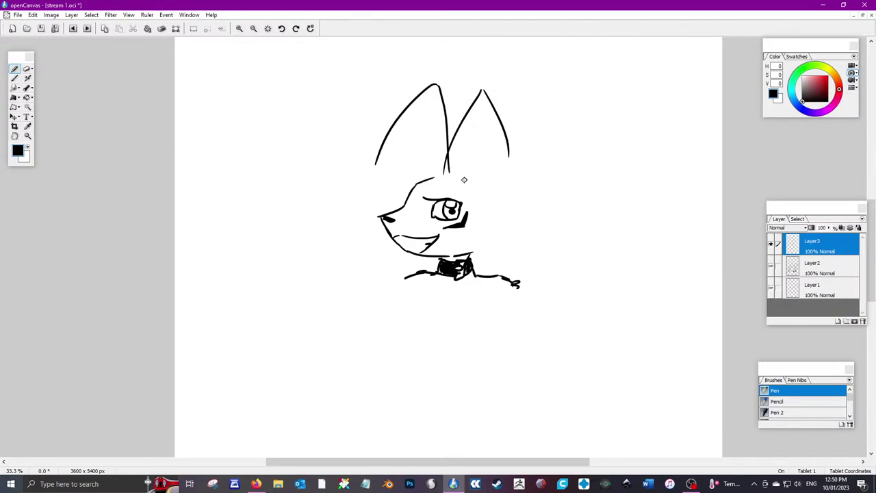
Draw a small hair tuft on the forehead and four leaf-shaped plumes fanning out from the top of the head
mouse_move(436, 177)
mouse_down()
mouse_move(417, 159)
mouse_move(406, 176)
mouse_move(425, 179)
mouse_up()
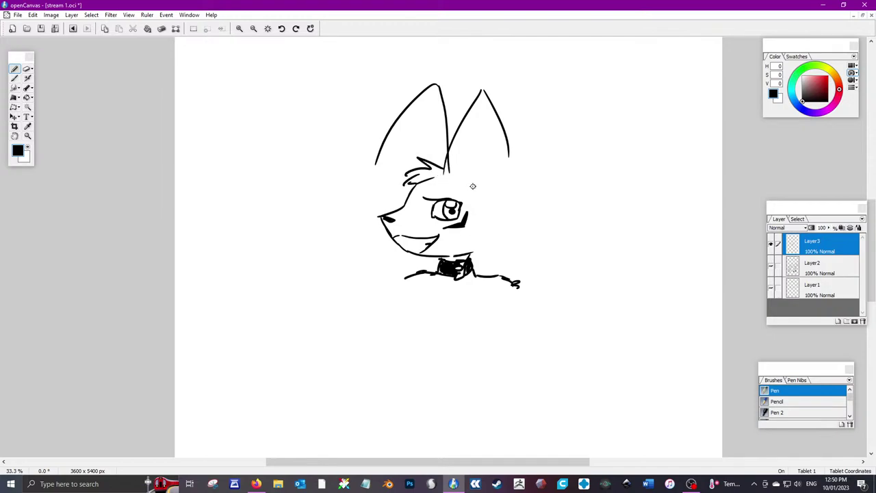
drag(484, 142, 484, 152)
mouse_move(441, 181)
mouse_down()
mouse_move(565, 75)
mouse_move(583, 71)
mouse_move(577, 91)
mouse_move(531, 137)
mouse_move(457, 175)
mouse_move(512, 204)
mouse_move(463, 196)
mouse_move(395, 74)
mouse_move(367, 48)
mouse_move(380, 104)
mouse_move(442, 178)
mouse_move(426, 173)
mouse_move(379, 196)
mouse_move(440, 180)
mouse_up()
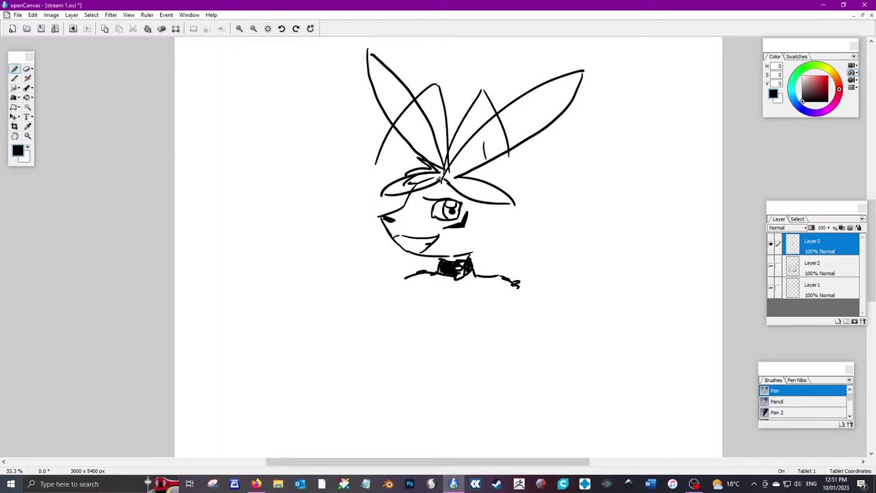
Erase the ear lines inside the two tall plumes and the head and hair lines inside the forehead leaf
key(e)
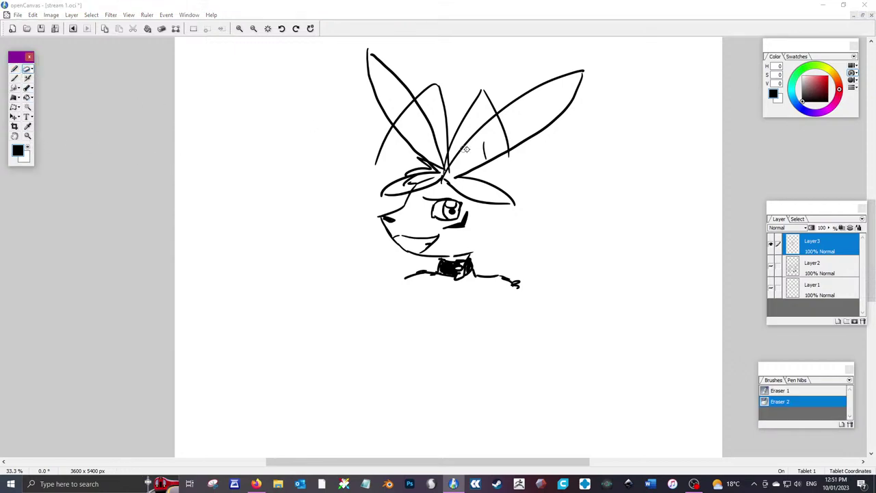
mouse_move(479, 147)
mouse_down()
mouse_move(511, 120)
mouse_move(490, 131)
mouse_move(505, 116)
mouse_move(495, 121)
mouse_move(516, 122)
mouse_move(495, 143)
mouse_move(511, 139)
mouse_move(505, 148)
mouse_move(484, 151)
mouse_up()
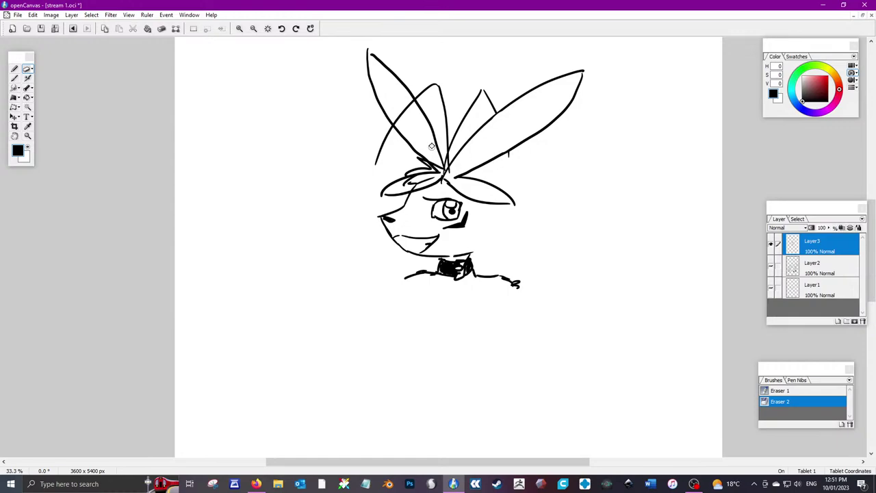
mouse_move(404, 109)
mouse_down()
mouse_move(406, 123)
mouse_move(395, 122)
mouse_move(413, 101)
mouse_up()
mouse_move(418, 182)
mouse_down()
mouse_move(408, 184)
mouse_move(434, 176)
mouse_up()
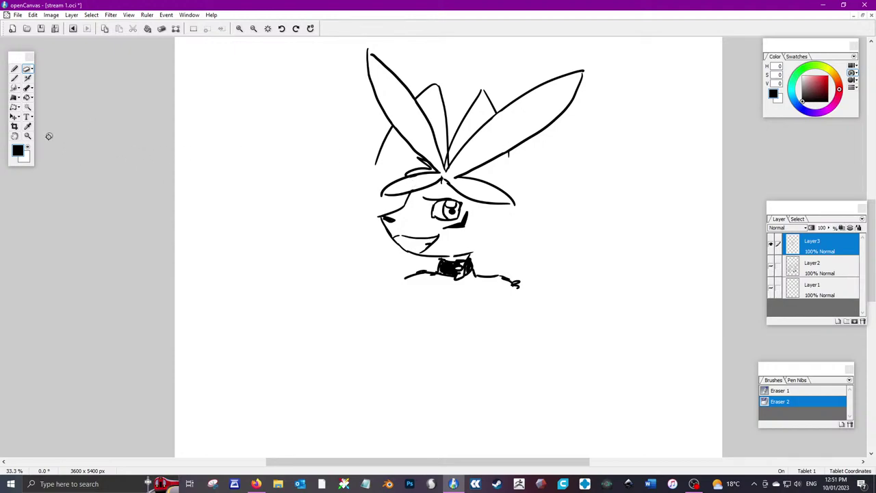
Draw the furry back of the head with the pen, and both sides of the torso narrowing at the waist
click(15, 69)
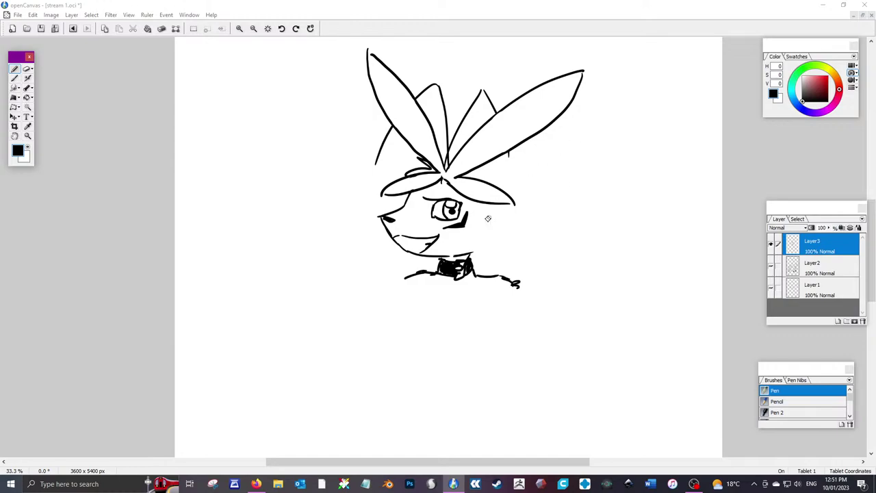
drag(486, 205, 477, 254)
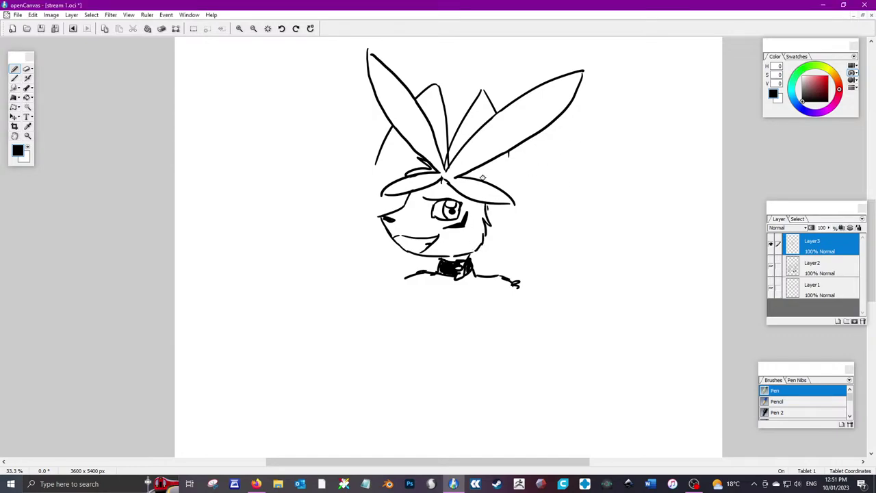
drag(416, 303, 422, 343)
drag(493, 306, 479, 345)
drag(422, 342, 420, 382)
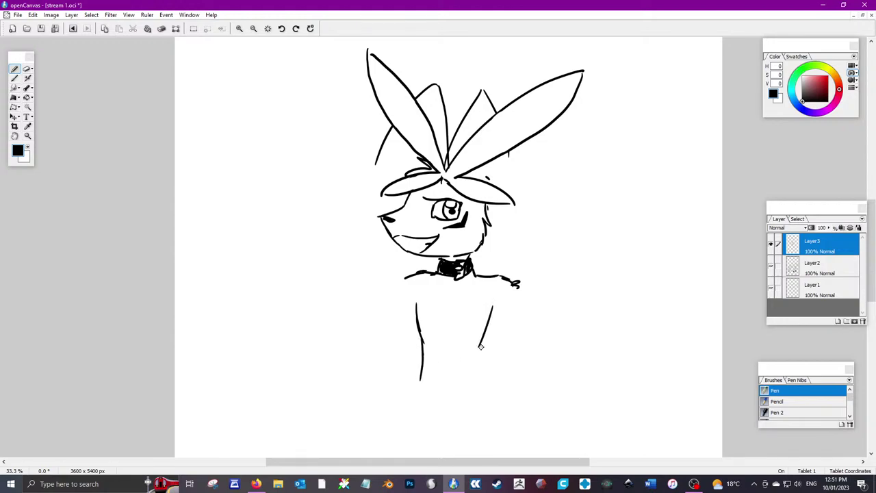
drag(480, 346, 479, 393)
drag(418, 384, 410, 409)
drag(489, 388, 489, 393)
Draw both arms bent outward at the elbows, with rough hands resting on the hips
mouse_move(405, 278)
mouse_down()
mouse_move(369, 319)
mouse_move(375, 341)
mouse_up()
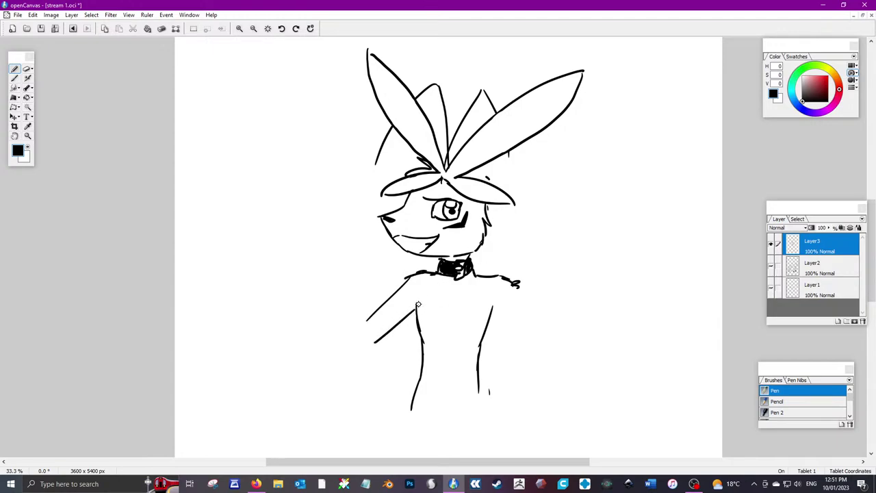
mouse_move(418, 304)
mouse_down()
mouse_move(374, 342)
mouse_move(396, 373)
mouse_up()
mouse_move(370, 317)
mouse_down()
mouse_move(348, 359)
mouse_move(381, 387)
mouse_up()
drag(349, 357, 396, 389)
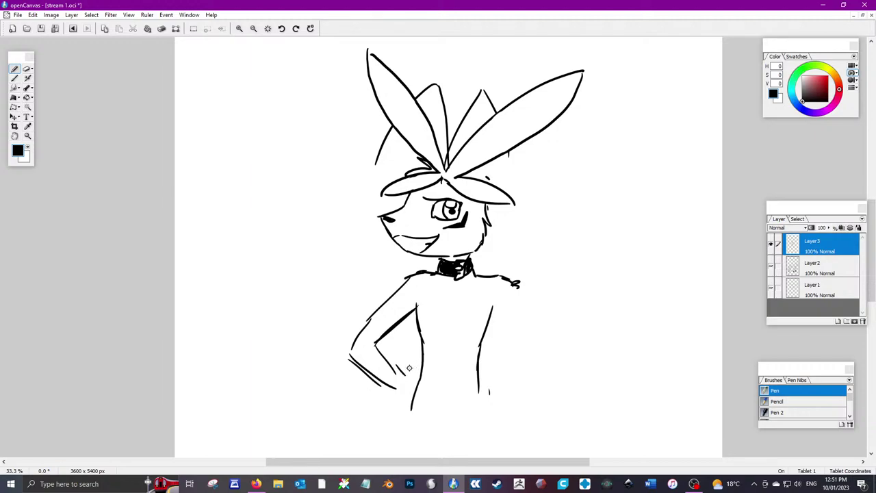
mouse_move(402, 373)
mouse_down()
mouse_move(413, 406)
mouse_move(389, 430)
mouse_move(401, 406)
mouse_up()
drag(489, 307, 498, 322)
mouse_move(514, 286)
mouse_down()
mouse_move(524, 327)
mouse_move(484, 396)
mouse_up()
mouse_move(524, 313)
mouse_down()
mouse_move(541, 360)
mouse_move(486, 407)
mouse_move(498, 425)
mouse_move(503, 402)
mouse_up()
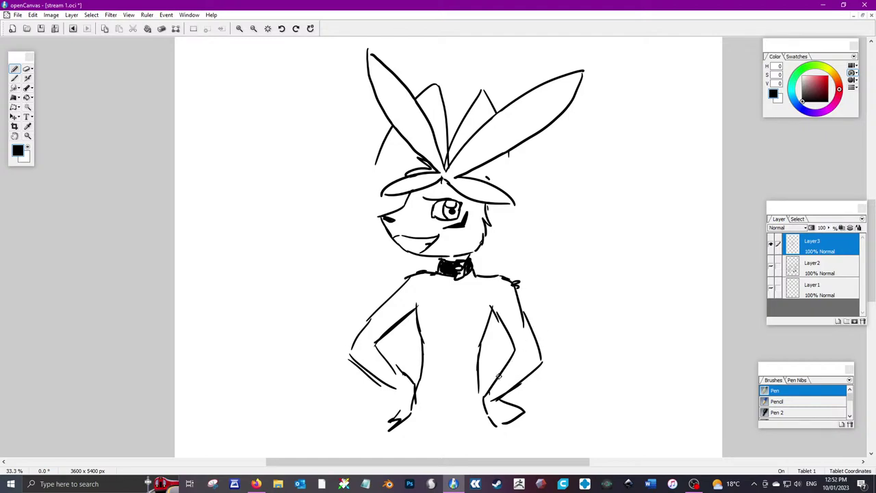
Draw cloud-shaped fluffy cuffs around both forearms, and paint out the arm lines inside them and thin the inner arm line in white
mouse_move(486, 398)
mouse_down()
mouse_move(485, 377)
mouse_move(517, 347)
mouse_move(526, 354)
mouse_move(490, 397)
mouse_move(543, 384)
mouse_move(542, 353)
mouse_up()
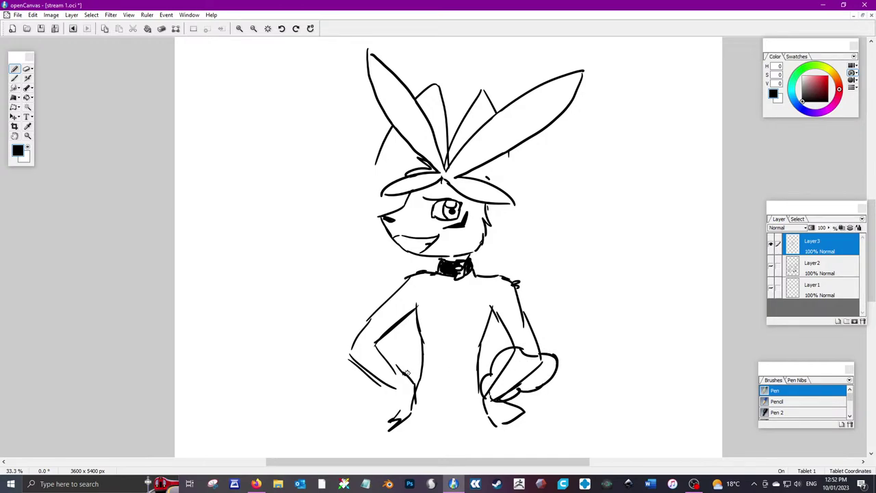
mouse_move(407, 373)
mouse_down()
mouse_move(394, 347)
mouse_move(411, 390)
mouse_move(351, 390)
mouse_move(361, 390)
mouse_move(344, 347)
mouse_move(381, 349)
mouse_up()
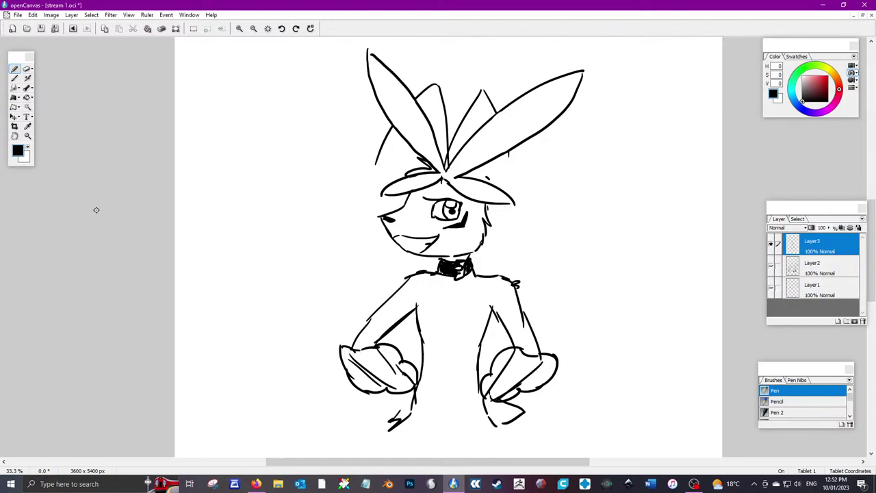
click(27, 147)
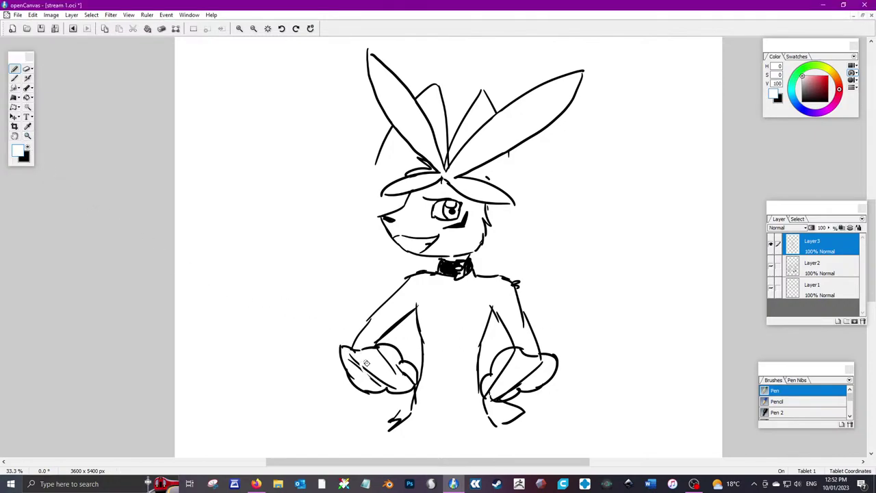
mouse_move(367, 363)
mouse_down()
mouse_move(351, 360)
mouse_move(382, 383)
mouse_move(380, 349)
mouse_up()
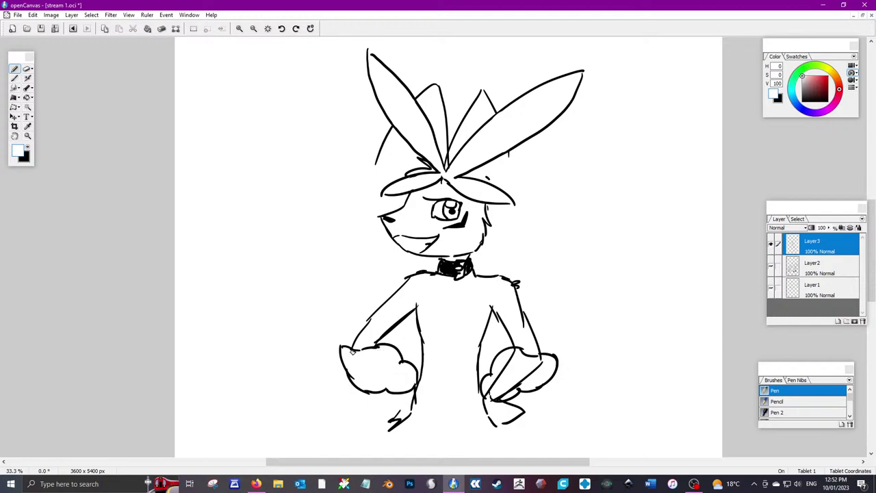
mouse_move(511, 370)
mouse_down()
mouse_move(541, 356)
mouse_move(512, 350)
mouse_move(496, 381)
mouse_up()
drag(498, 397, 541, 364)
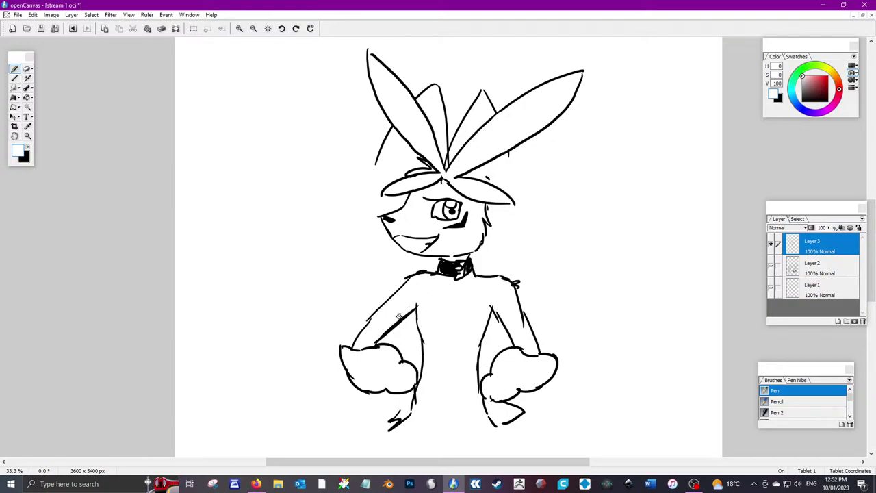
drag(409, 312, 386, 331)
Add fingers to both hands in black and mark the underside of the chest with short lines
click(26, 156)
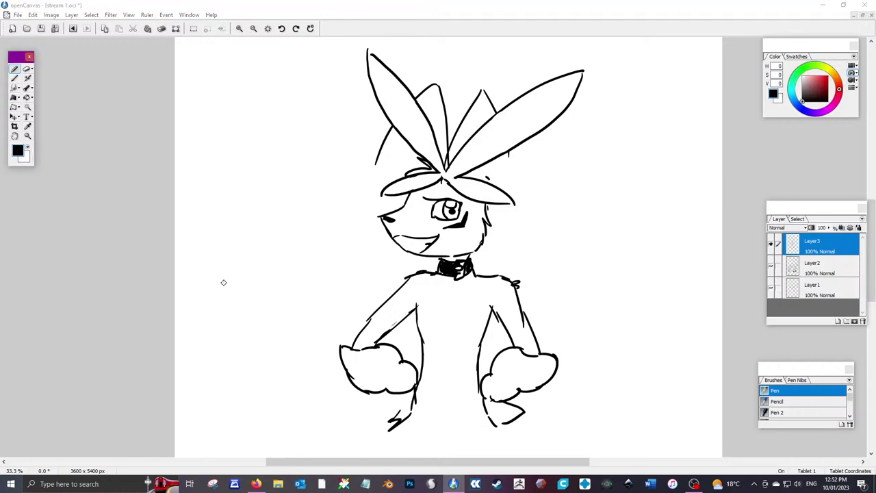
mouse_move(396, 426)
mouse_down()
mouse_move(379, 422)
mouse_move(394, 394)
mouse_move(391, 418)
mouse_up()
mouse_move(515, 422)
mouse_down()
mouse_move(533, 412)
mouse_move(523, 410)
mouse_up()
drag(397, 406, 389, 411)
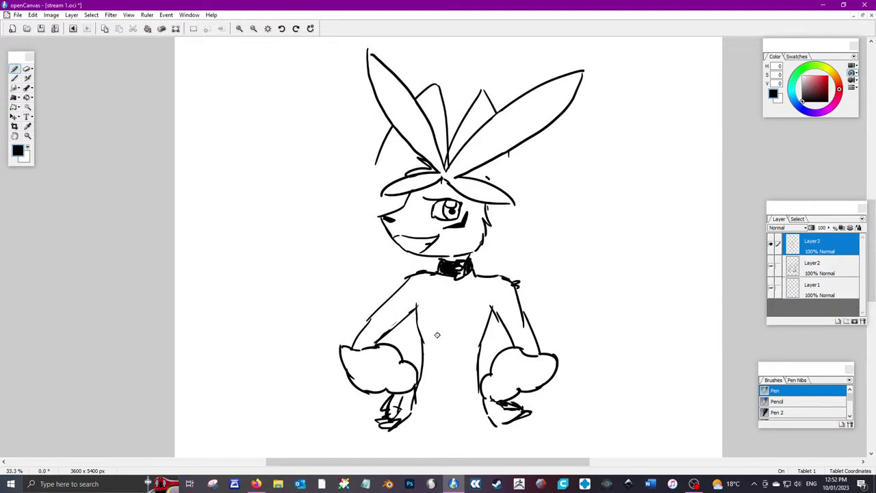
mouse_move(435, 337)
mouse_down()
mouse_move(475, 330)
mouse_move(425, 351)
mouse_up()
Draw the hips, the outer contours of both thighs and the inner leg line below the torso
scroll(557, 299, down, 4)
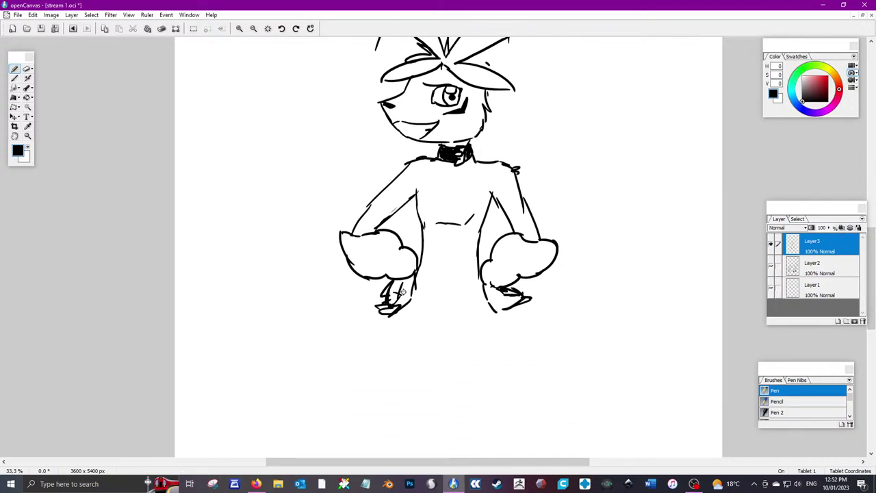
mouse_move(402, 292)
mouse_down()
mouse_move(406, 317)
mouse_move(397, 342)
mouse_up()
drag(500, 312, 507, 370)
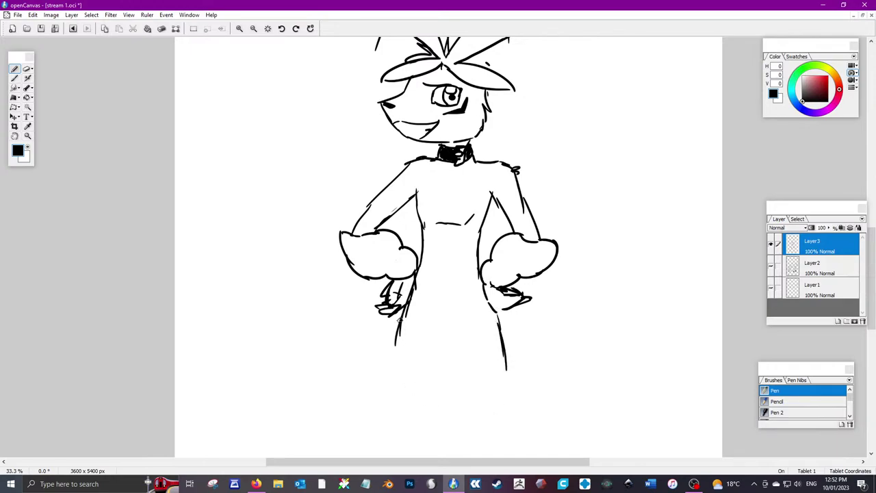
mouse_move(400, 320)
mouse_down()
mouse_move(395, 377)
mouse_move(409, 423)
mouse_up()
mouse_move(500, 352)
mouse_down()
mouse_move(499, 392)
mouse_move(478, 443)
mouse_up()
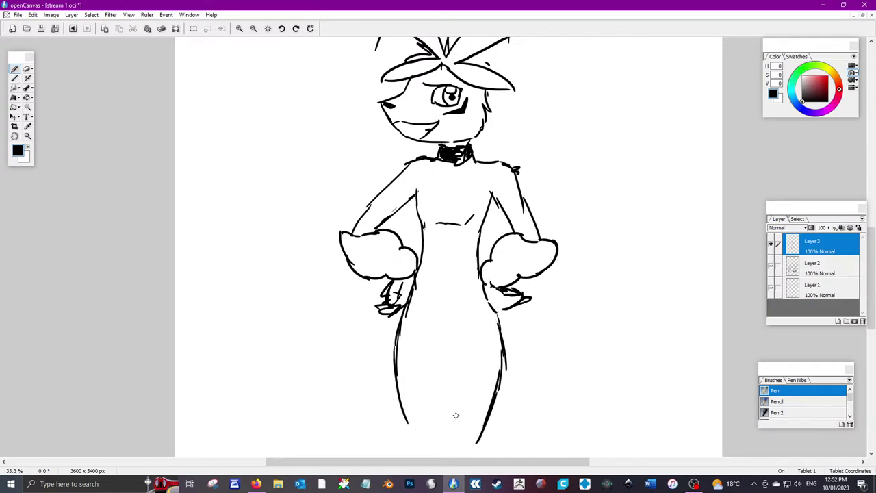
drag(439, 371, 455, 443)
mouse_move(429, 332)
mouse_down()
mouse_move(428, 363)
mouse_move(442, 381)
mouse_up()
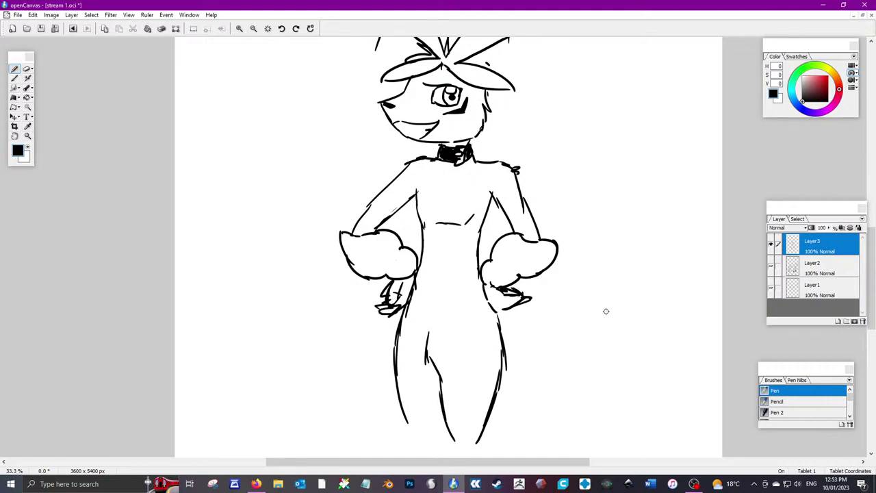
Redraw the torso side next to the right-hand arm and clean up the doubled waist lines in white
scroll(493, 289, up, 3)
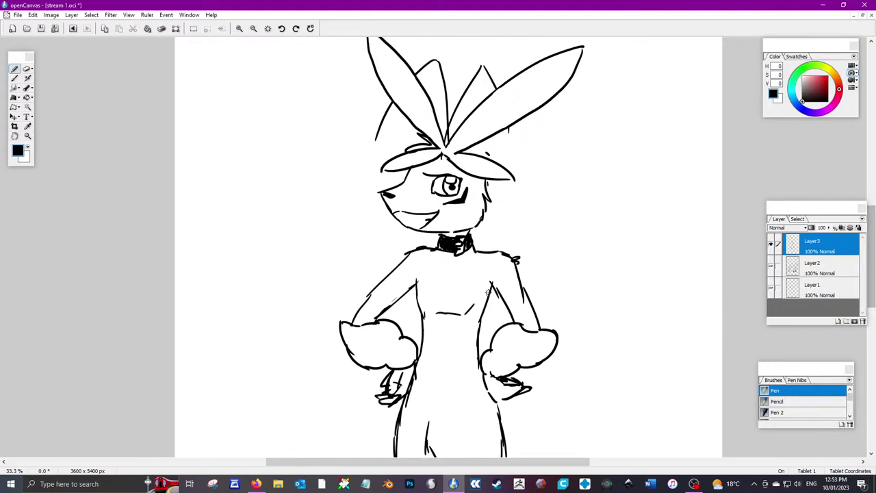
drag(495, 286, 477, 375)
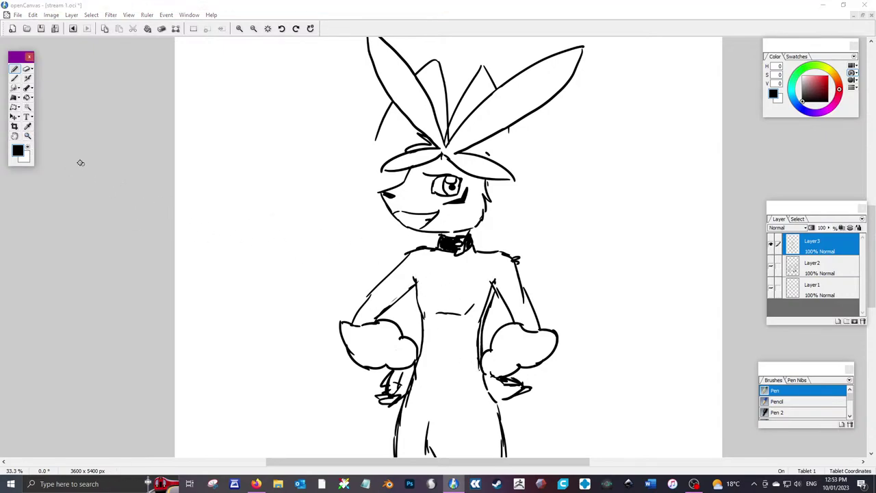
click(30, 148)
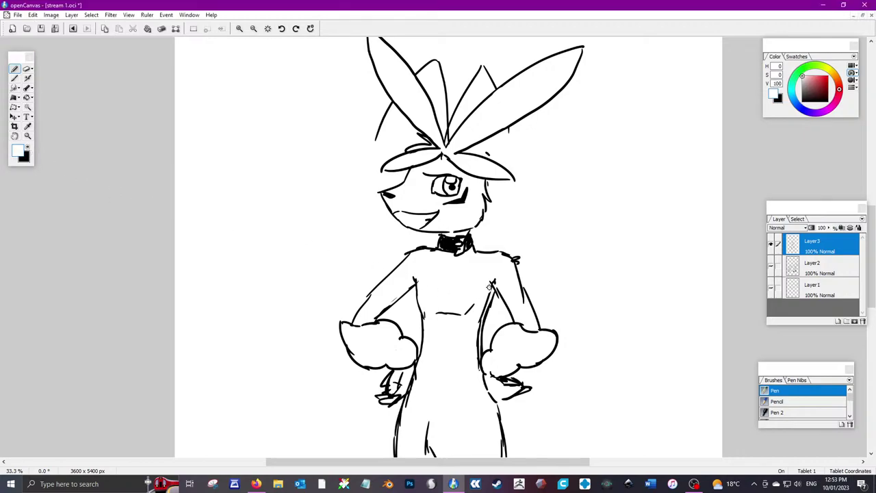
mouse_move(489, 288)
mouse_down()
mouse_move(478, 325)
mouse_move(481, 371)
mouse_up()
mouse_move(418, 374)
mouse_down()
mouse_move(410, 395)
mouse_move(416, 378)
mouse_up()
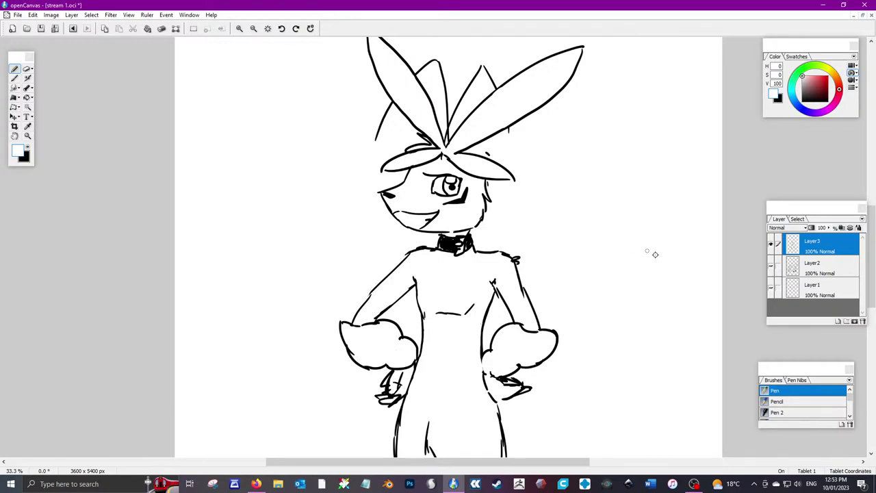
Draw a black curved line hanging down from the underside of the right-hand tall plume
click(31, 155)
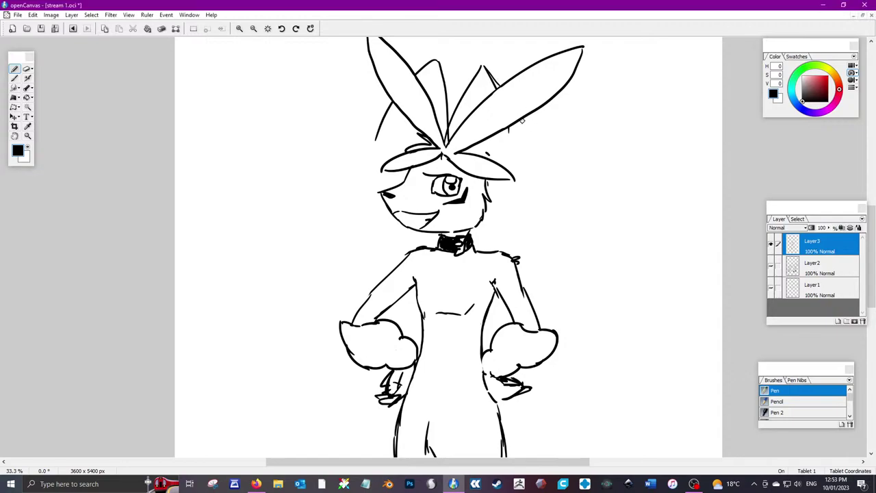
drag(524, 123, 565, 220)
drag(552, 182, 597, 304)
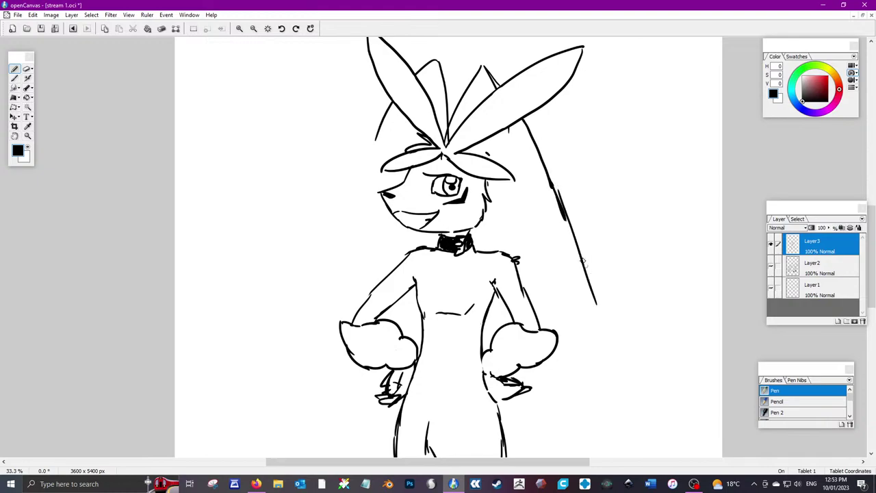
key(ctrl+z)
key(ctrl+z)
key(ctrl+z)
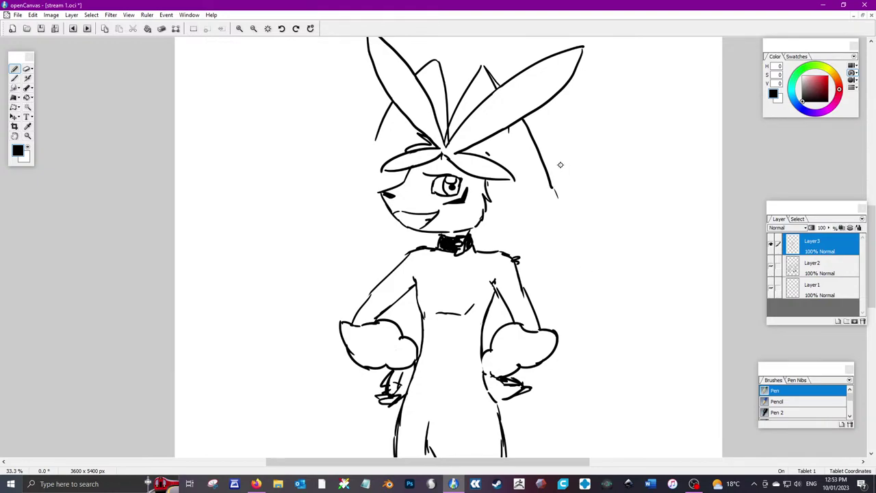
key(ctrl+z)
Draw the right-hand hanging braid in black as three tapered segments, with a wide oval band around each of its two joints
mouse_move(548, 179)
mouse_down()
mouse_move(602, 327)
mouse_move(612, 417)
mouse_up()
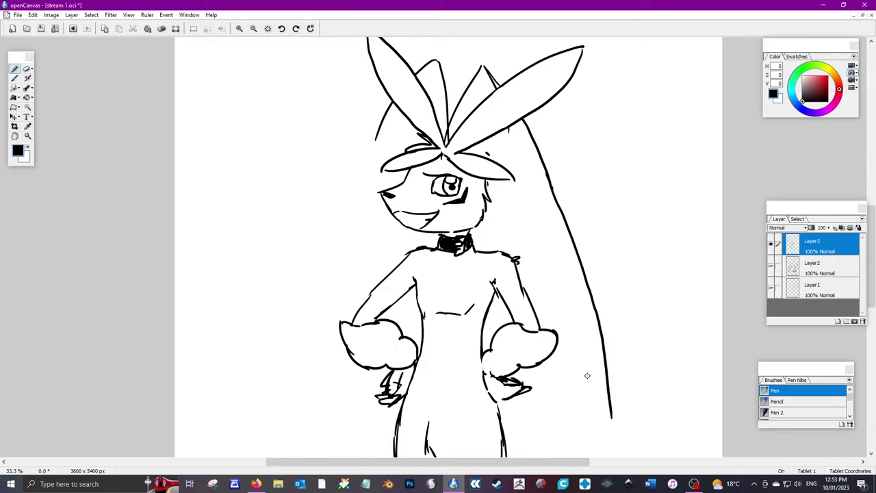
drag(493, 172, 547, 237)
drag(546, 180, 552, 245)
mouse_move(565, 237)
mouse_down()
mouse_move(595, 322)
mouse_move(574, 365)
mouse_move(594, 438)
mouse_up()
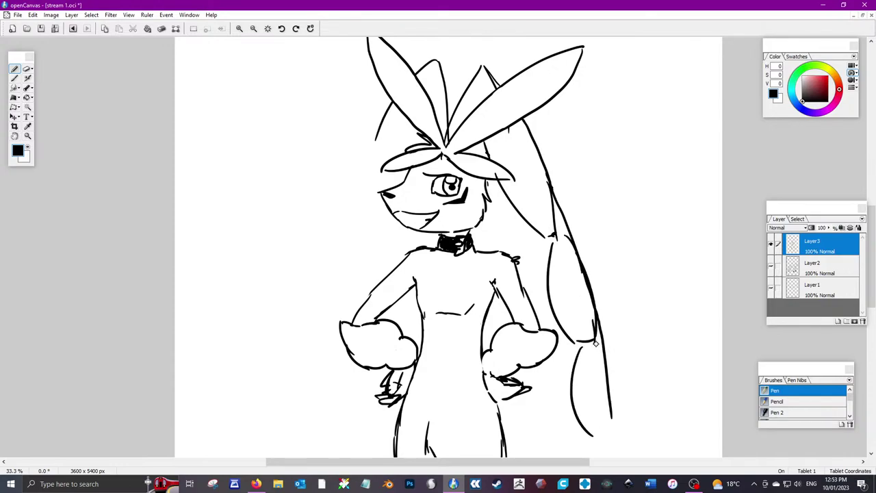
mouse_move(596, 343)
mouse_down()
mouse_move(622, 445)
mouse_move(596, 452)
mouse_move(613, 453)
mouse_up()
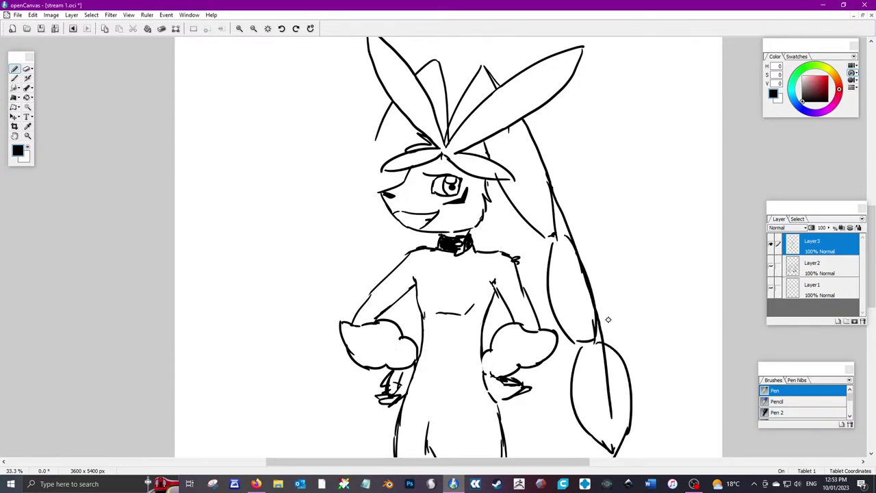
mouse_move(579, 342)
mouse_down()
mouse_move(626, 349)
mouse_move(599, 328)
mouse_up()
mouse_move(536, 234)
mouse_down()
mouse_move(589, 235)
mouse_move(554, 214)
mouse_up()
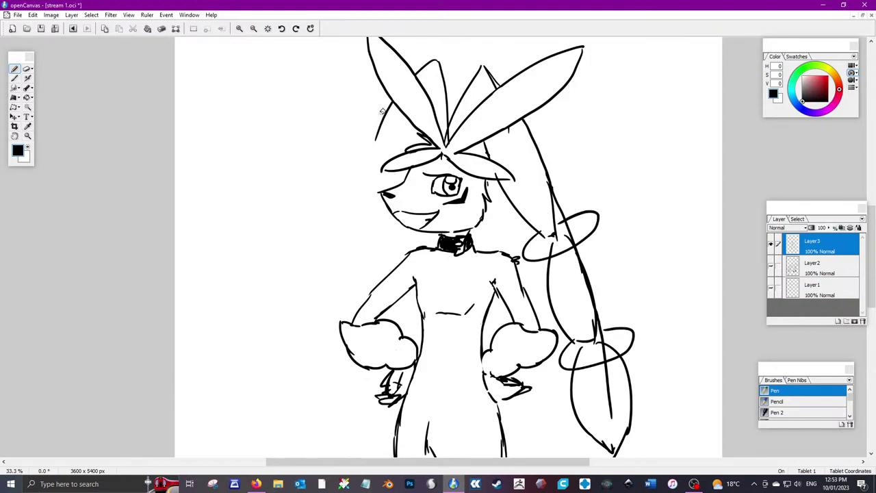
Draw a matching left-hand braid of three segments with two oval bands, passing behind the arm and cuff and ending in a point
mouse_move(382, 110)
mouse_down()
mouse_move(349, 236)
mouse_move(414, 237)
mouse_up()
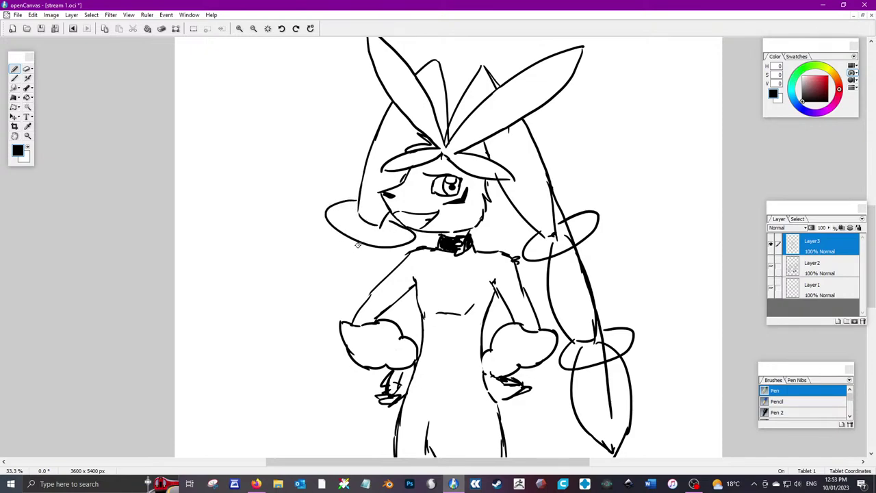
mouse_move(352, 241)
mouse_down()
mouse_move(322, 276)
mouse_move(315, 336)
mouse_up()
drag(375, 251, 376, 299)
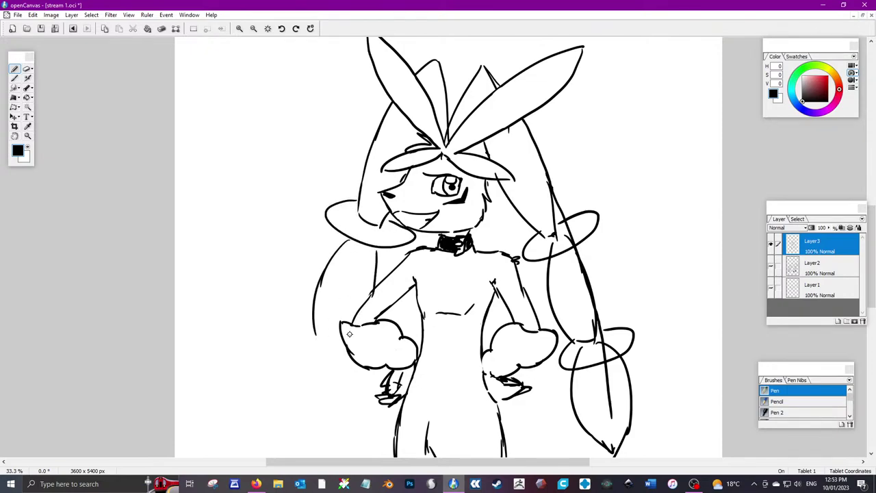
drag(318, 322, 355, 356)
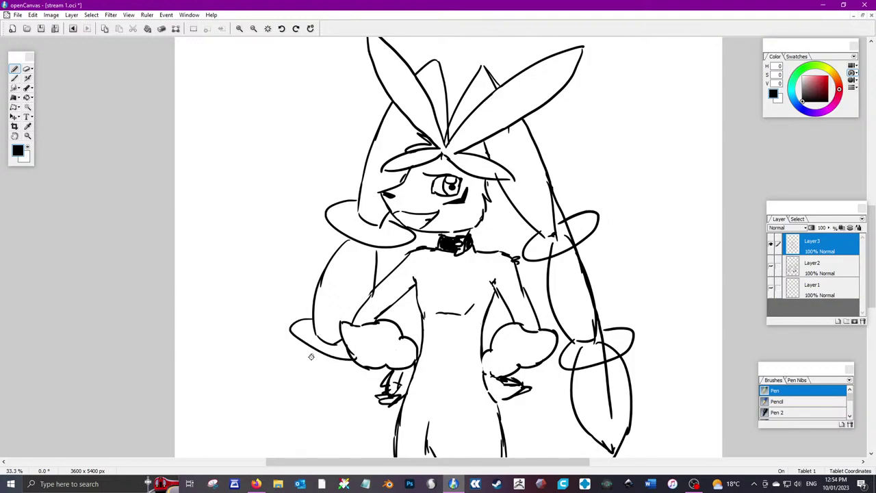
drag(870, 224, 869, 236)
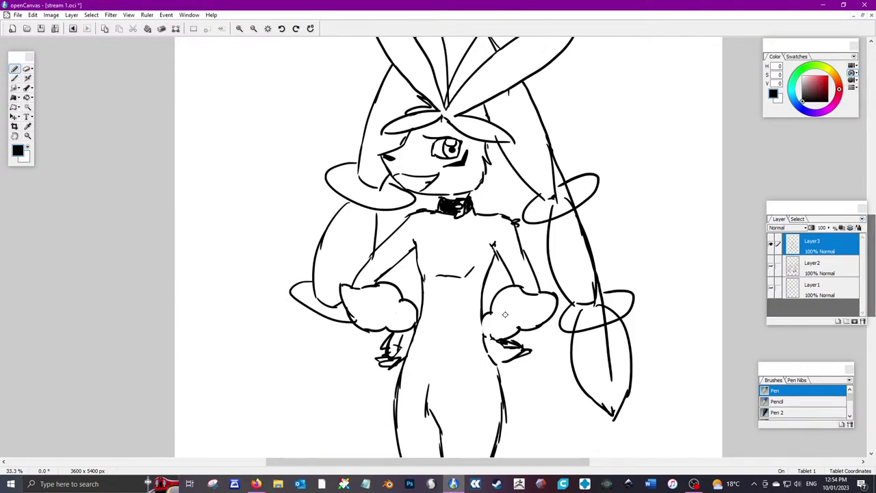
mouse_move(313, 312)
mouse_down()
mouse_move(296, 336)
mouse_move(293, 404)
mouse_up()
drag(340, 323, 342, 415)
mouse_move(289, 396)
mouse_down()
mouse_move(319, 444)
mouse_move(331, 427)
mouse_move(310, 423)
mouse_move(315, 433)
mouse_move(292, 389)
mouse_up()
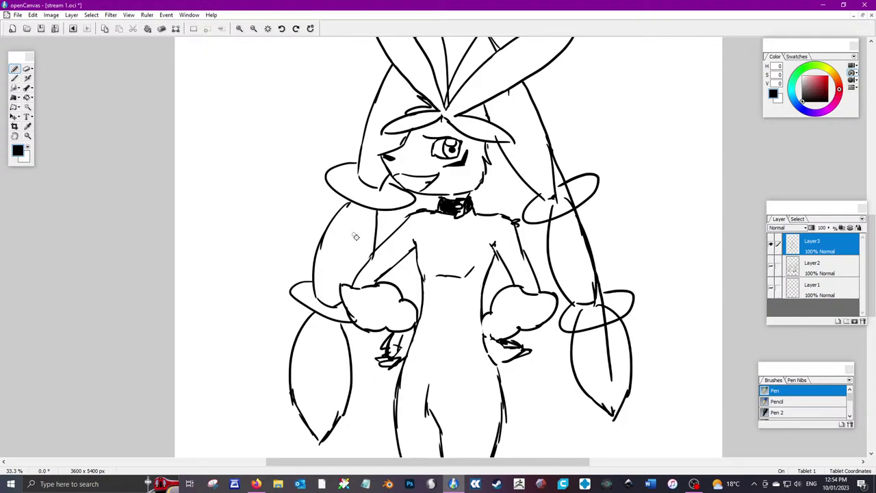
Paint out in white the braid line overlapping the left-hand arm and the guide and band lines crossing the right-hand braid
click(32, 151)
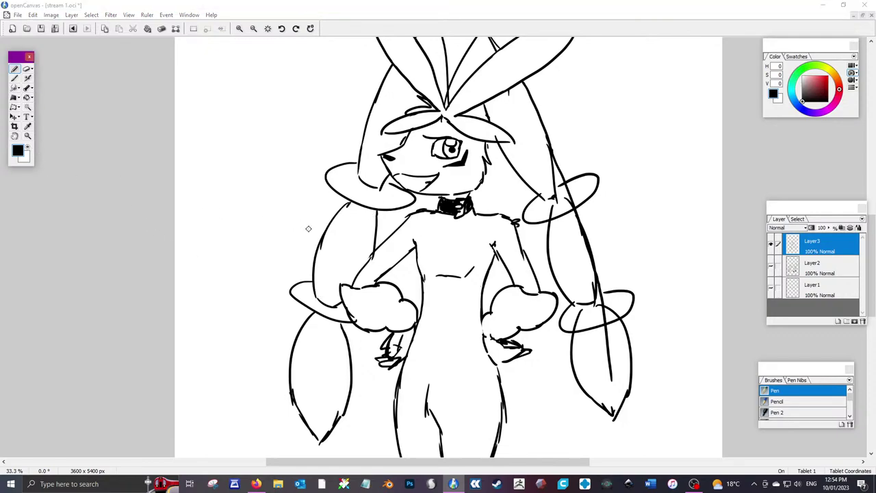
click(374, 263)
key(ctrl+z)
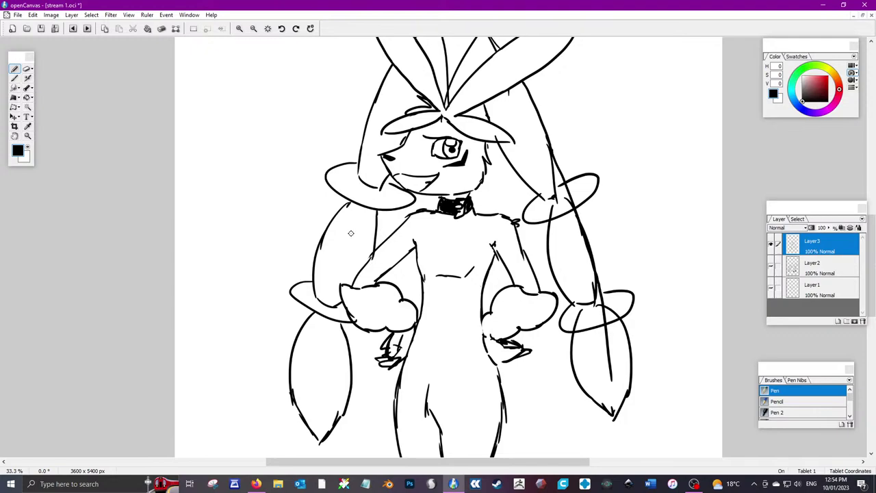
click(31, 149)
click(374, 262)
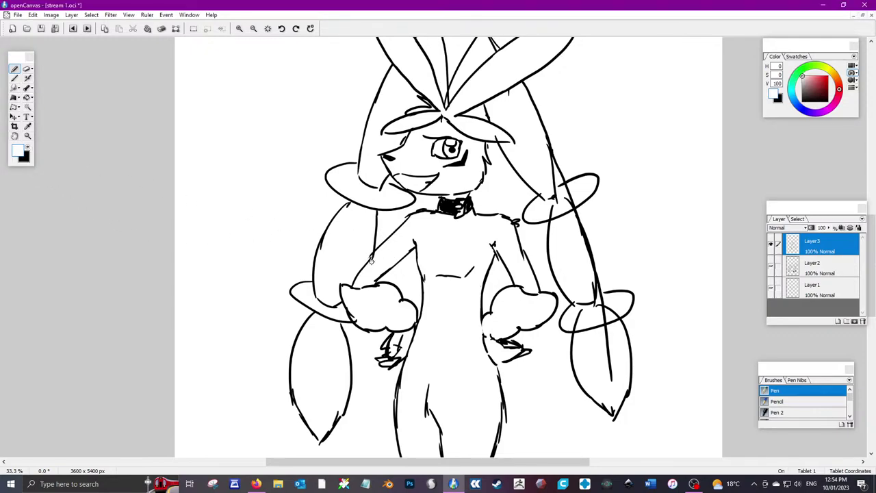
drag(374, 263, 378, 253)
drag(607, 331, 612, 384)
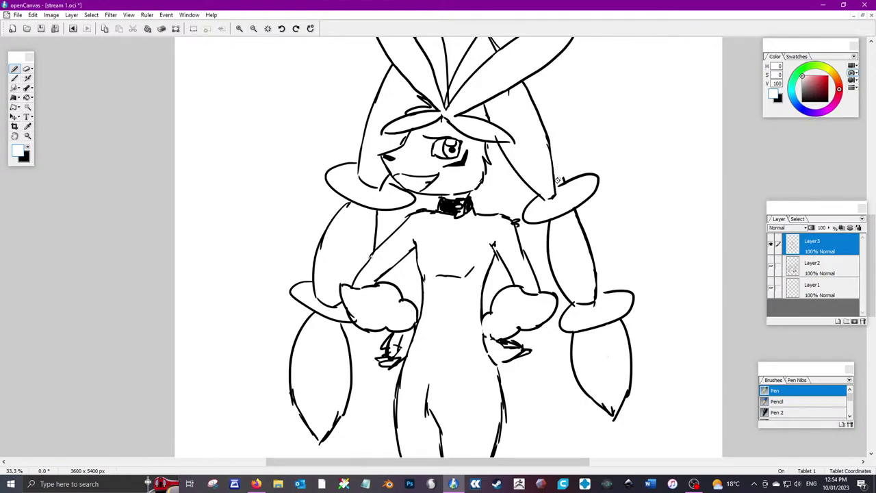
Join the right-hand braid's upper segment to its band in black and clear the line touching the leaf-shaped fringe in white
click(23, 156)
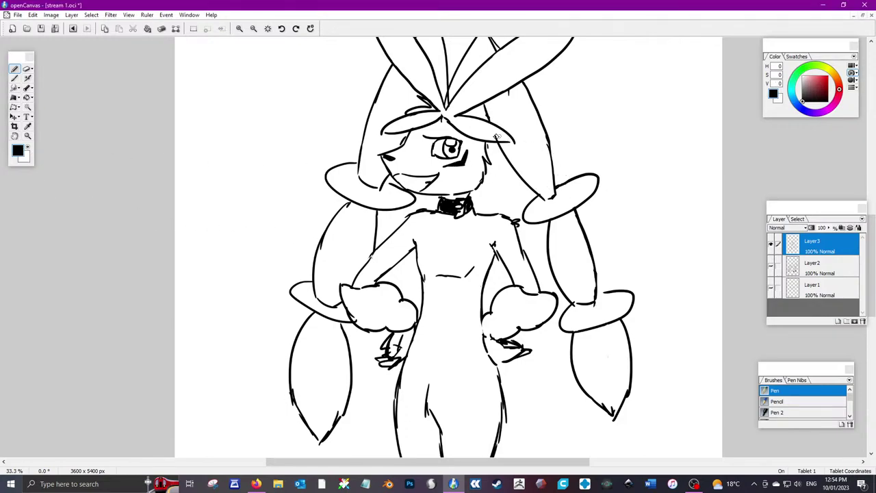
click(27, 150)
click(497, 135)
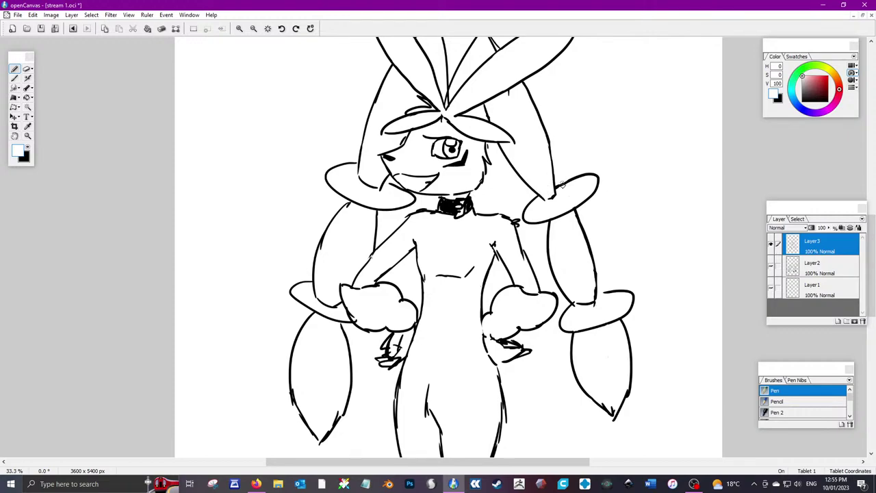
click(30, 148)
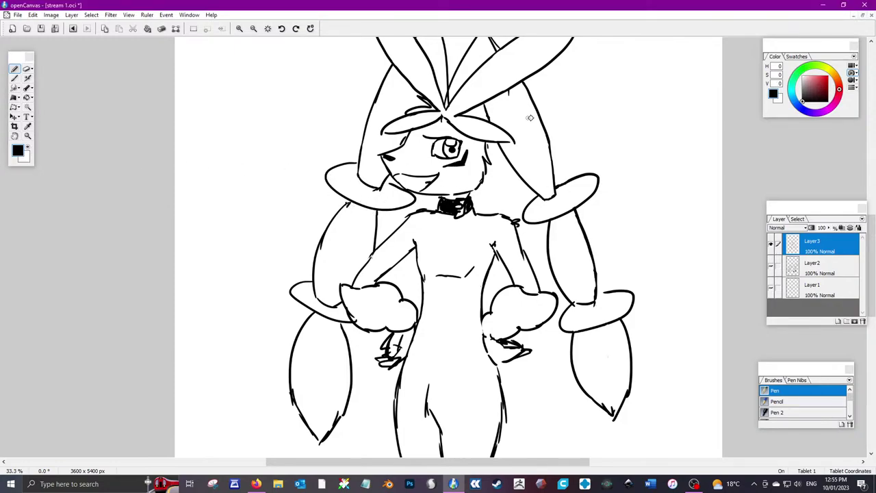
Clean up stray plume and braid lines in white and redraw the tip of the left-hand tall plume in black
scroll(871, 260, up, 2)
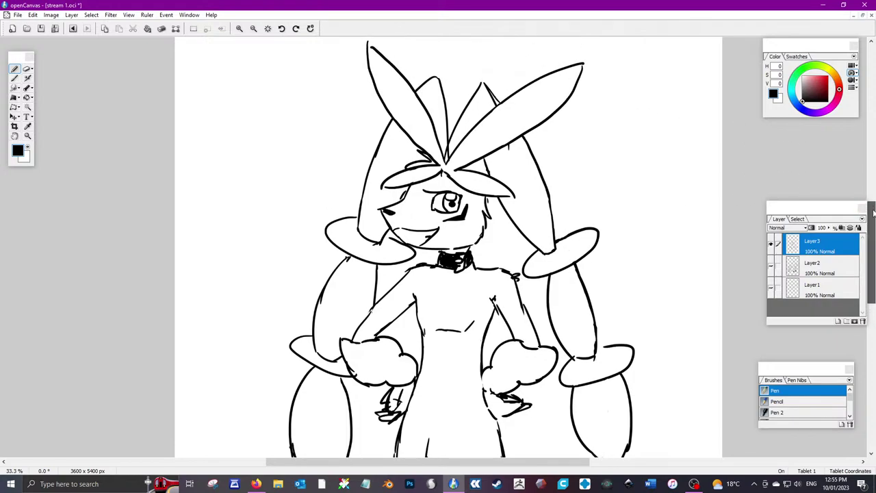
click(28, 149)
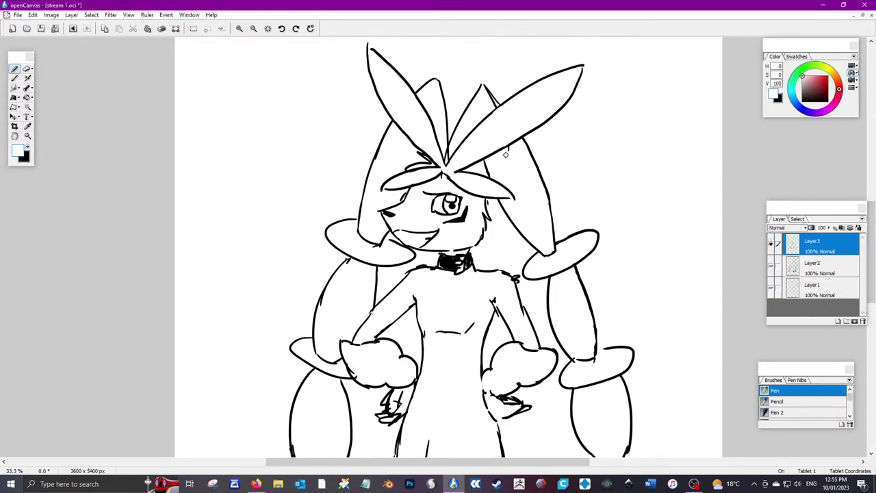
drag(489, 97, 487, 88)
drag(370, 42, 368, 48)
click(33, 156)
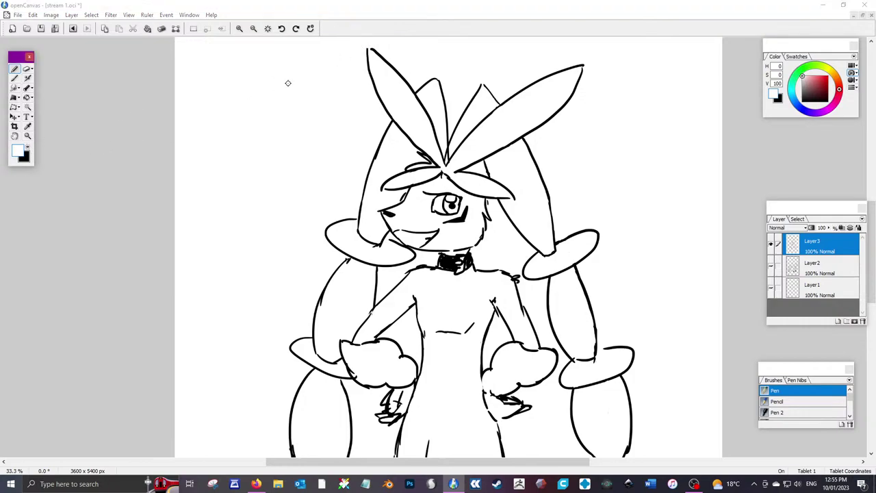
click(370, 49)
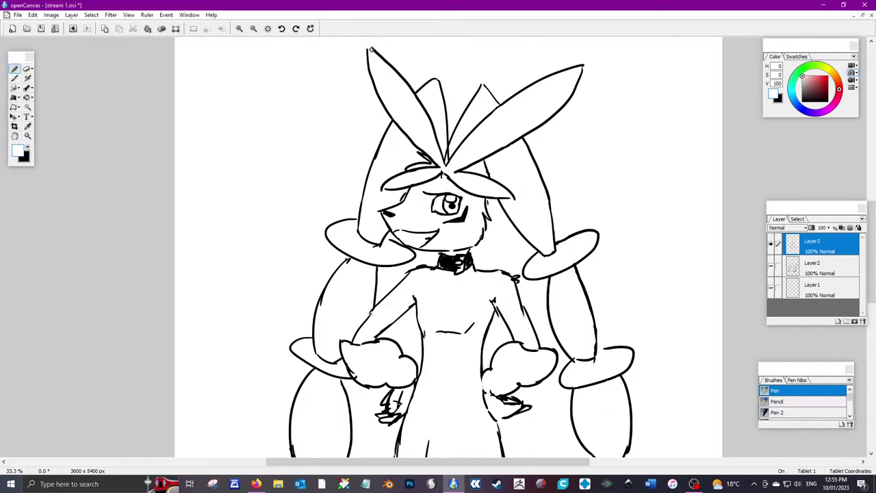
click(31, 153)
click(375, 47)
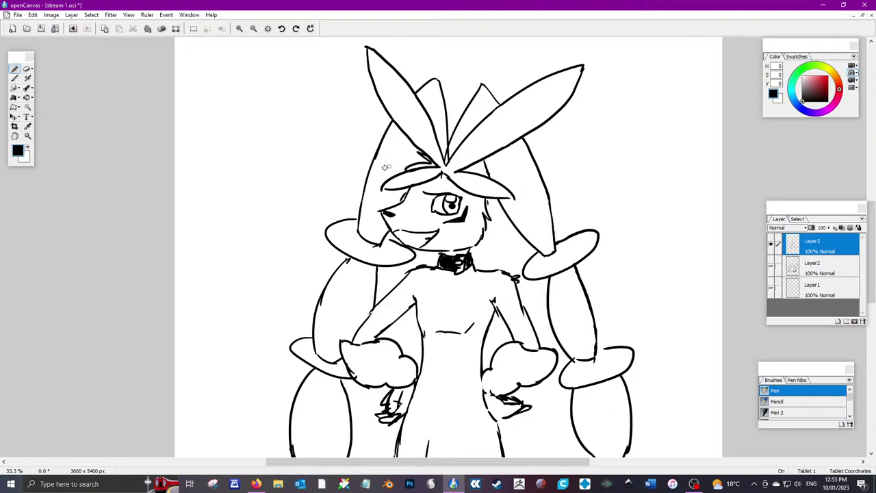
click(29, 152)
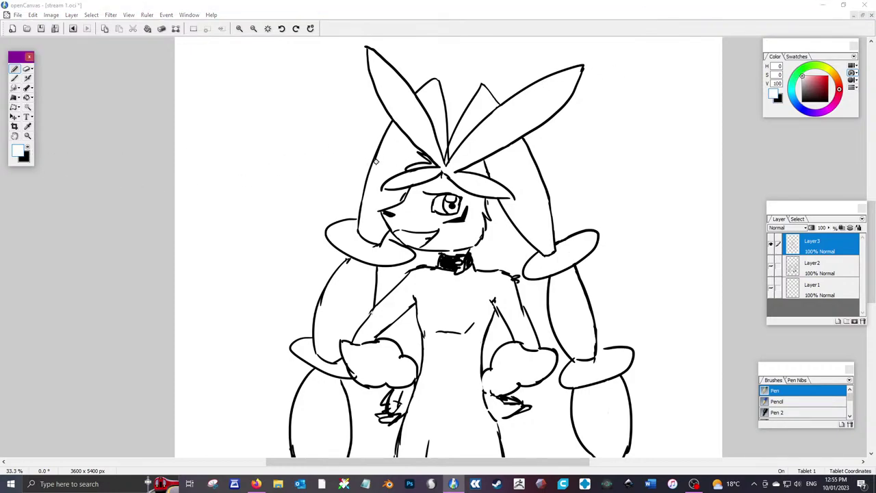
click(375, 157)
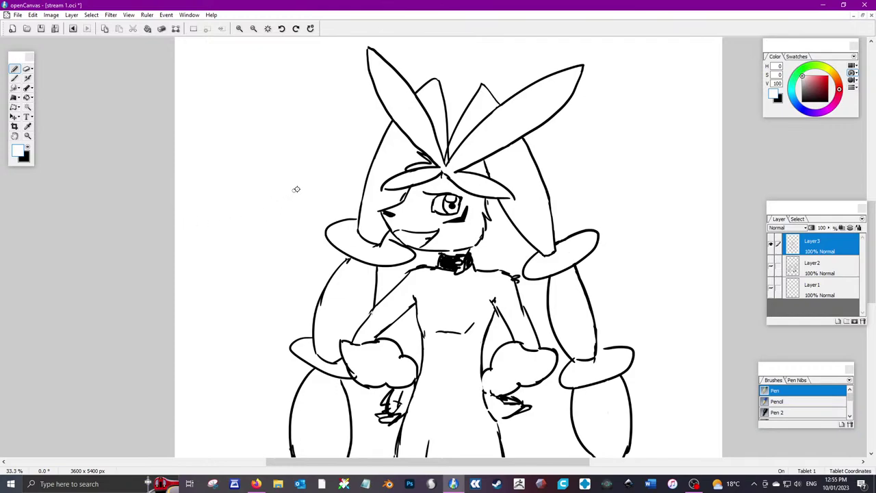
click(27, 157)
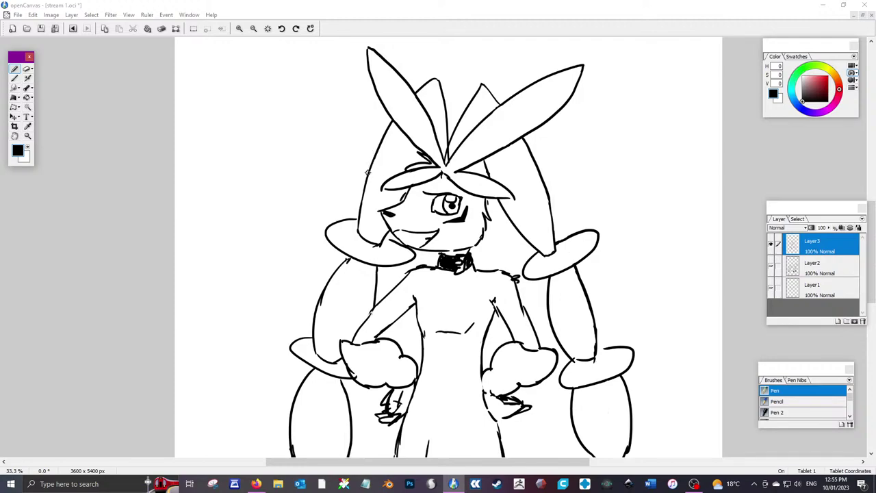
mouse_move(368, 172)
mouse_down()
mouse_move(561, 157)
mouse_move(532, 166)
mouse_up()
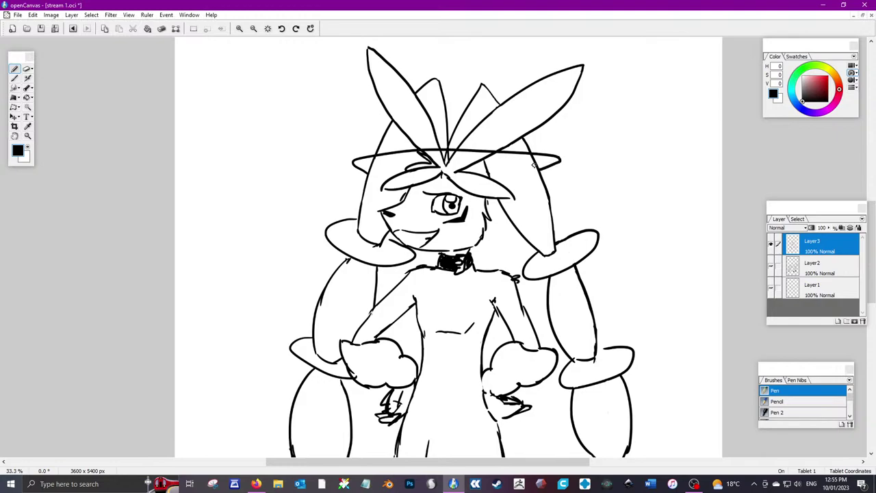
mouse_move(351, 155)
mouse_down()
mouse_move(343, 78)
mouse_move(375, 114)
mouse_move(387, 104)
mouse_move(376, 109)
mouse_move(395, 61)
mouse_move(425, 106)
mouse_move(452, 62)
mouse_move(476, 104)
mouse_move(507, 65)
mouse_move(530, 111)
mouse_move(560, 66)
mouse_move(564, 106)
mouse_move(581, 81)
mouse_move(576, 98)
mouse_move(582, 90)
mouse_move(558, 154)
mouse_up()
drag(583, 78, 569, 103)
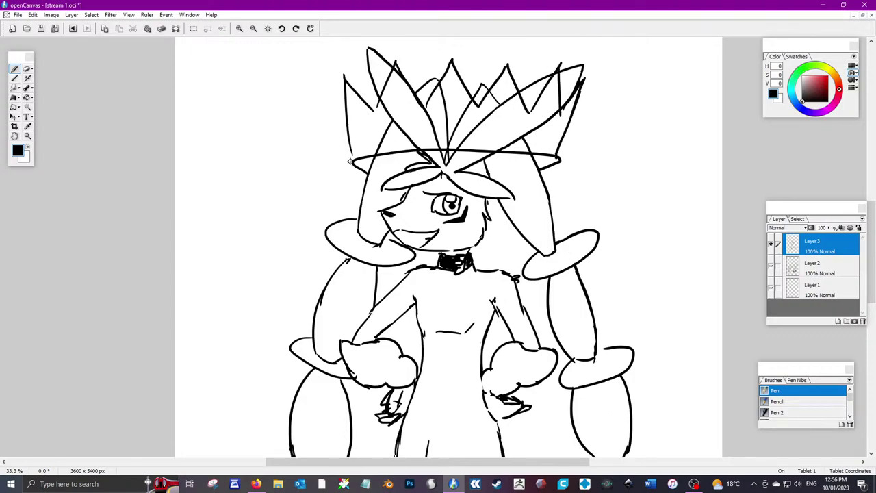
drag(555, 153, 569, 85)
click(27, 154)
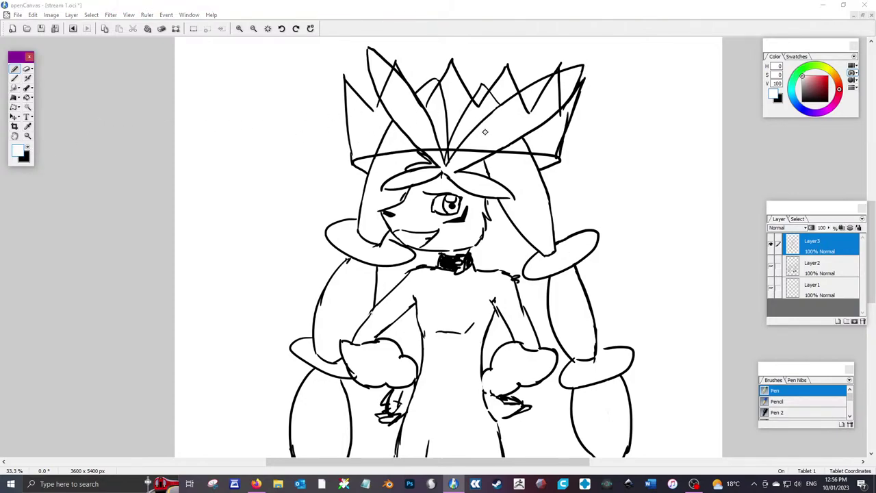
drag(569, 113, 560, 157)
mouse_move(582, 79)
mouse_down()
mouse_move(558, 154)
mouse_move(559, 113)
mouse_move(479, 65)
mouse_move(397, 66)
mouse_move(346, 82)
mouse_move(351, 156)
mouse_up()
drag(353, 159, 560, 161)
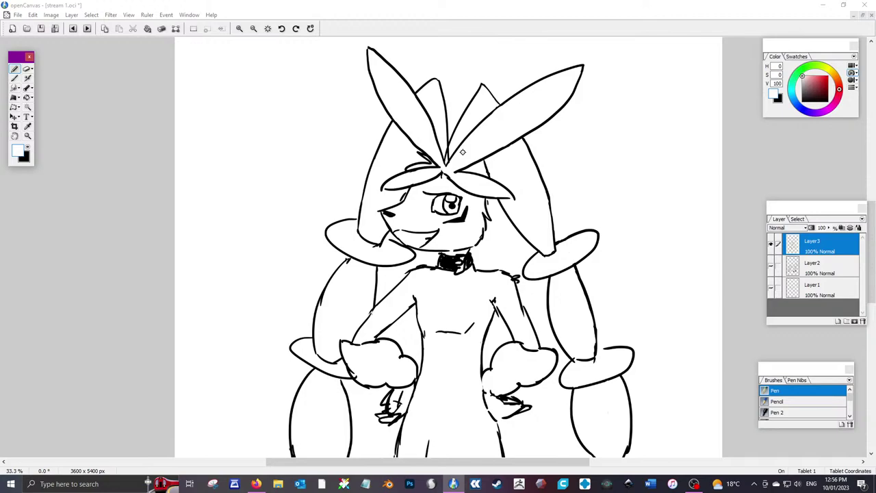
Draw a small tilted crown with jagged points in black around the upper part of the right-hand tall plume
click(25, 156)
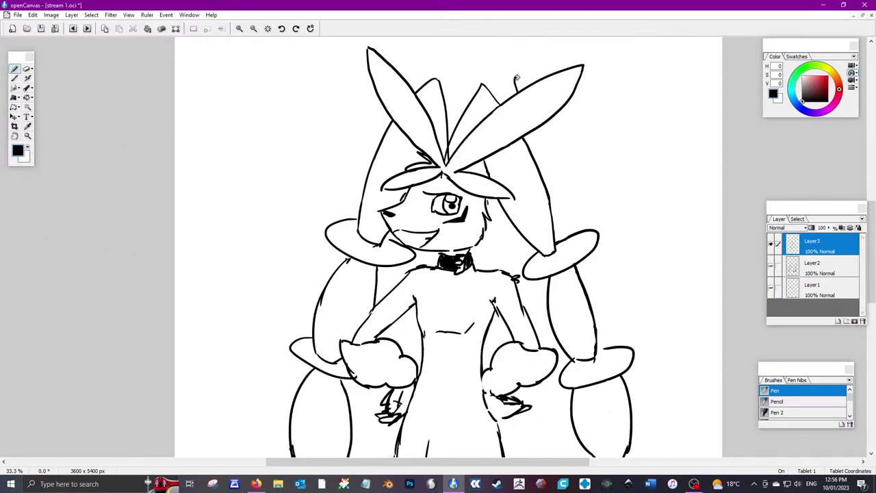
drag(515, 91, 545, 134)
key(ctrl+z)
drag(520, 90, 533, 144)
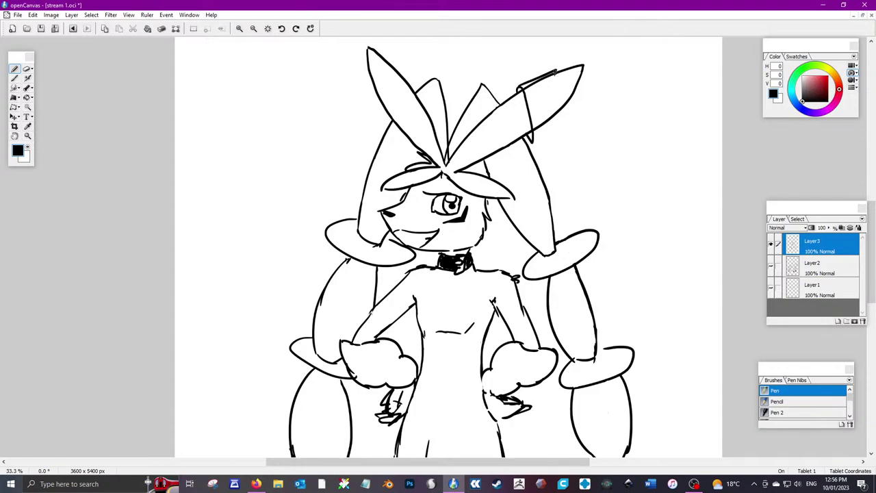
mouse_move(553, 72)
mouse_down()
mouse_move(553, 100)
mouse_move(579, 122)
mouse_up()
mouse_move(535, 141)
mouse_down()
mouse_move(584, 122)
mouse_move(561, 116)
mouse_up()
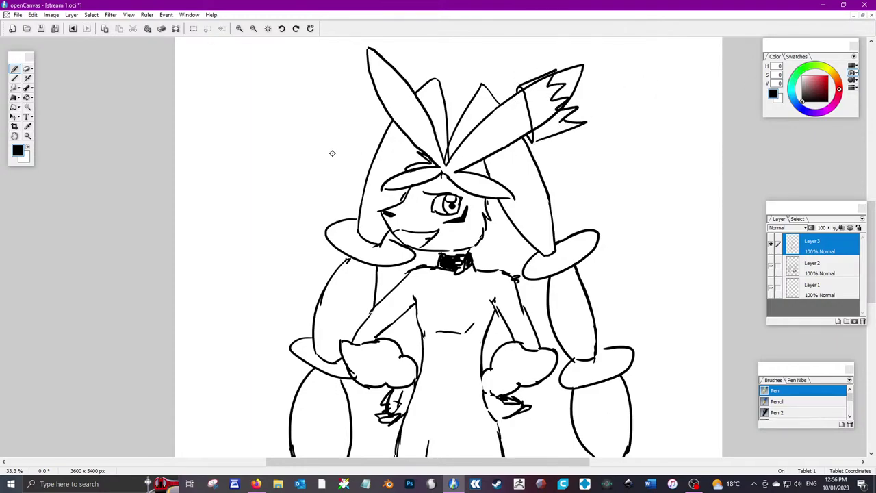
Paint out in white the plume outlines that run through the small crown, then return to black
click(28, 146)
click(542, 118)
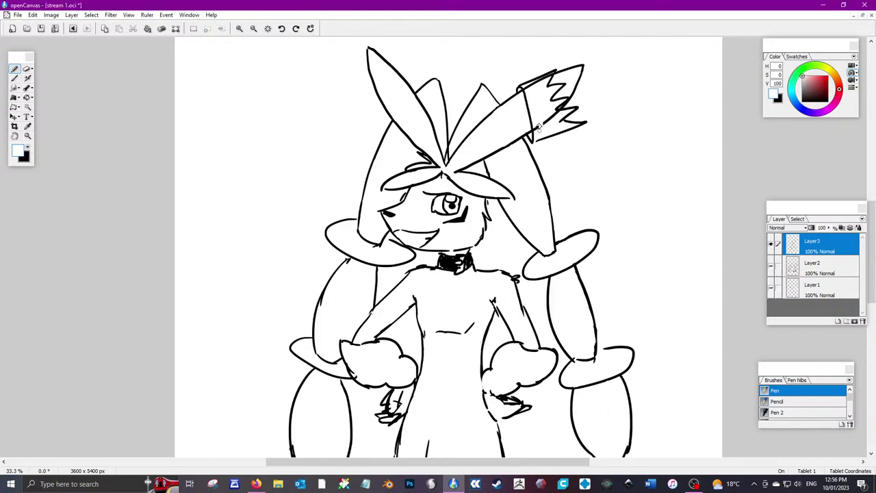
drag(539, 126, 556, 112)
drag(525, 86, 548, 77)
key(ctrl+z)
key(ctrl+y)
key(x)
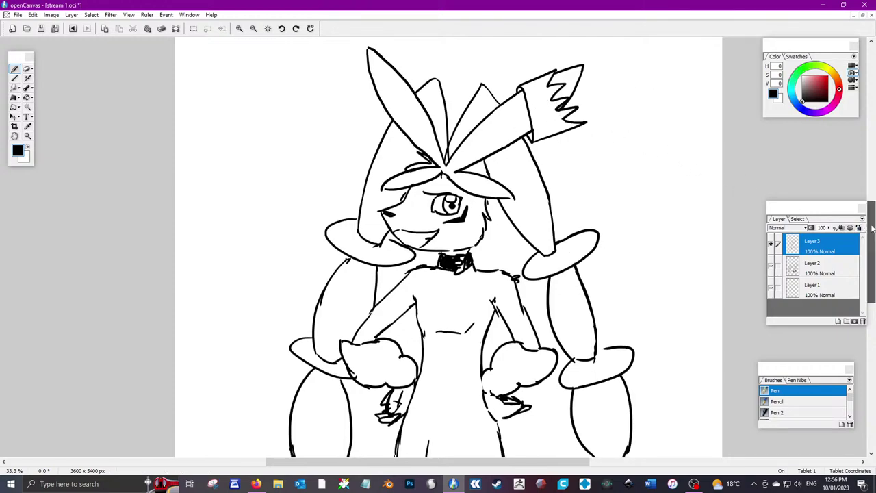
Close the right-hand braid's middle segment at the lower band in black, trim the overshoot in white and complete the band's upper edge
drag(871, 252, 871, 280)
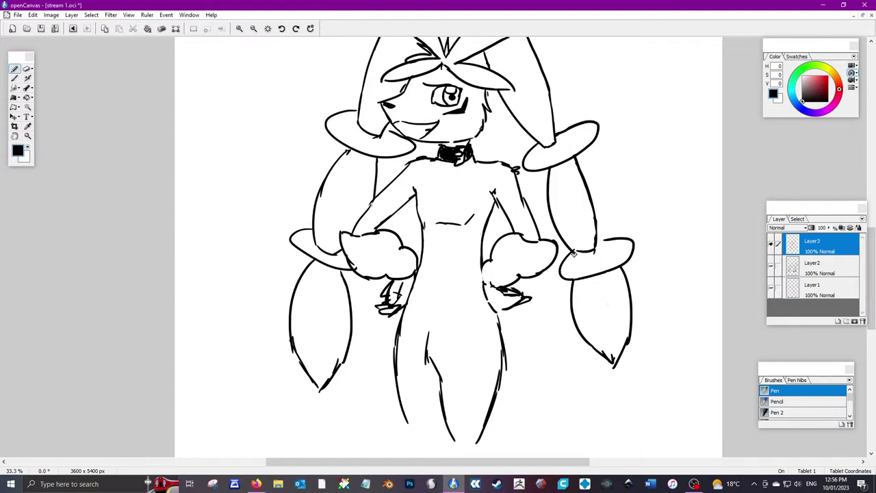
drag(574, 253, 595, 250)
click(29, 146)
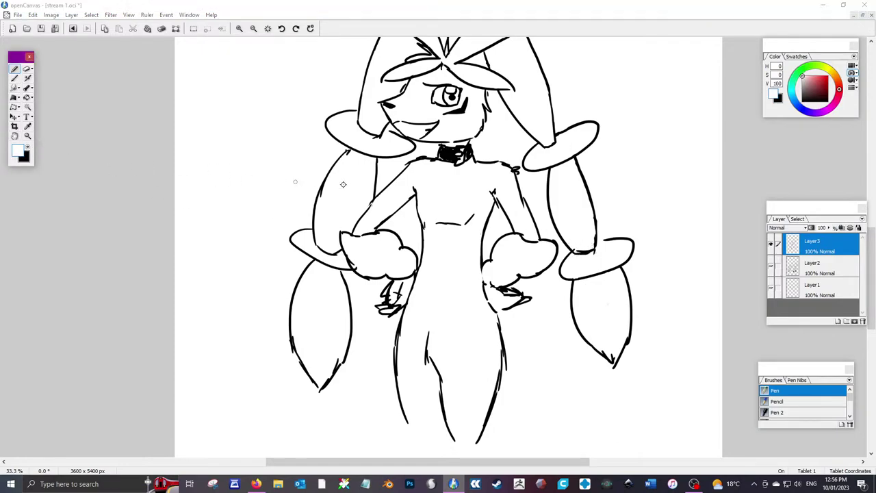
mouse_move(590, 248)
mouse_down()
mouse_move(579, 249)
mouse_move(592, 246)
mouse_up()
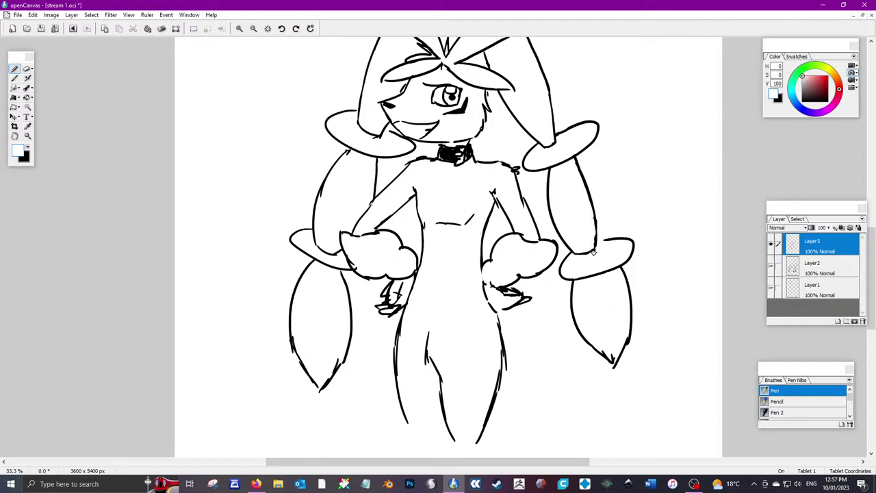
click(29, 147)
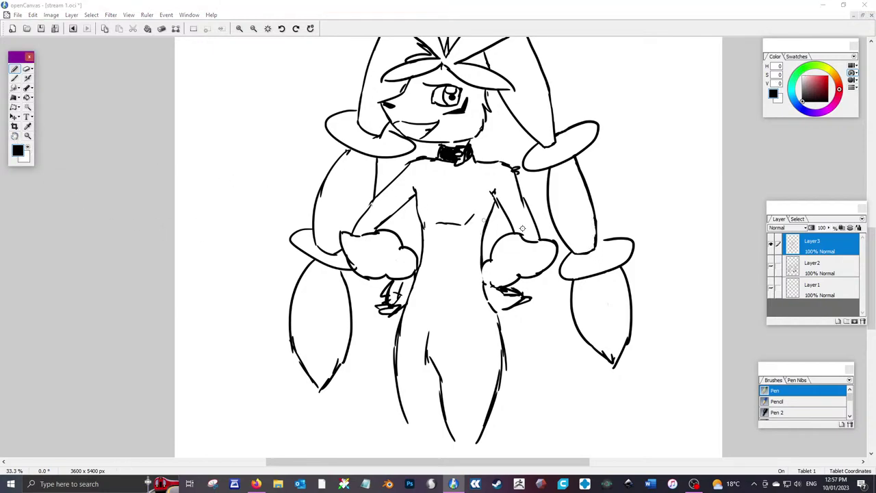
click(603, 239)
Draw two curved leotard leg lines in black, running from the hips to a point between the thighs
drag(873, 241, 874, 278)
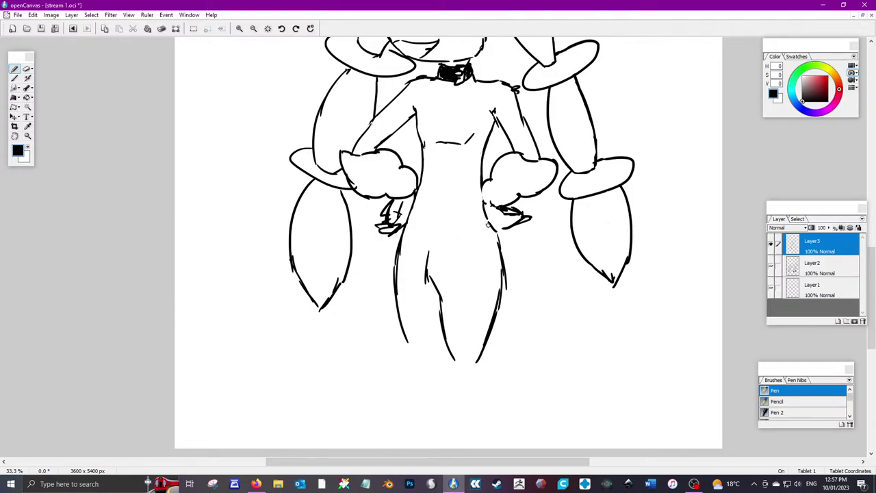
drag(488, 225, 444, 292)
mouse_move(404, 241)
mouse_down()
mouse_move(423, 282)
mouse_move(440, 293)
mouse_up()
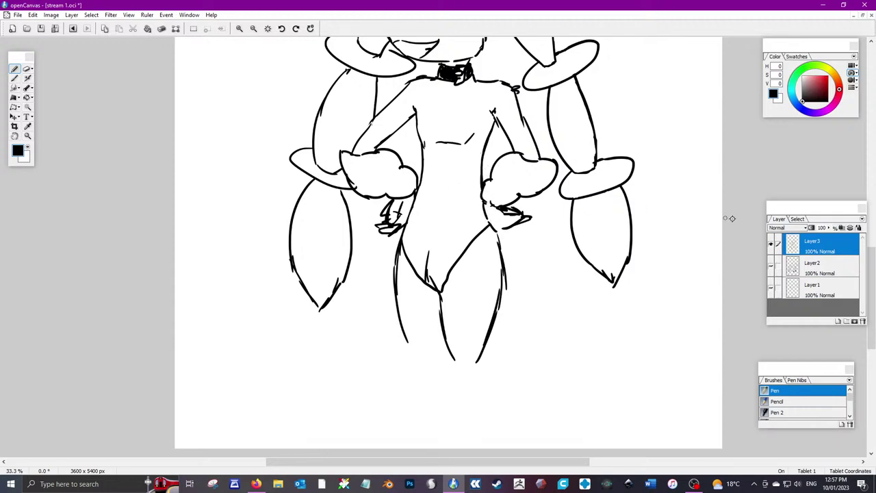
Add pointed stripes across both thighs in black and clean up the right-hand thigh's stray outer line in white
drag(502, 259, 461, 257)
drag(497, 260, 499, 281)
key(x)
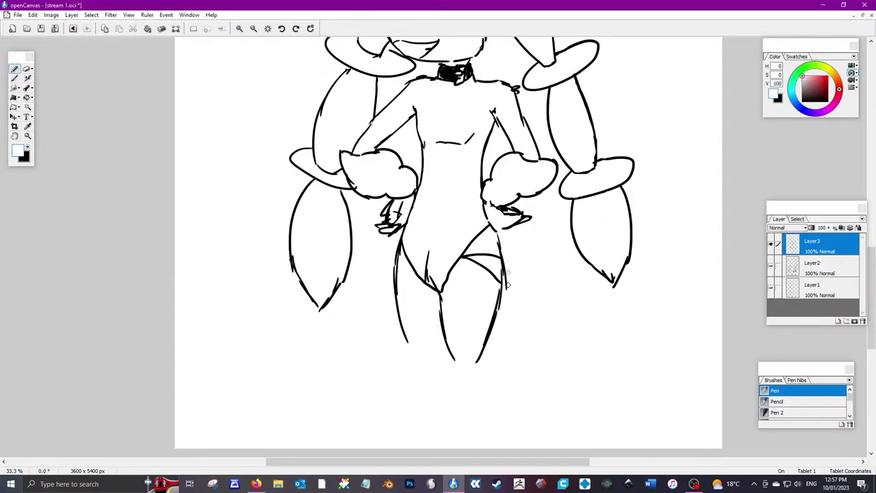
drag(506, 285, 496, 321)
key(x)
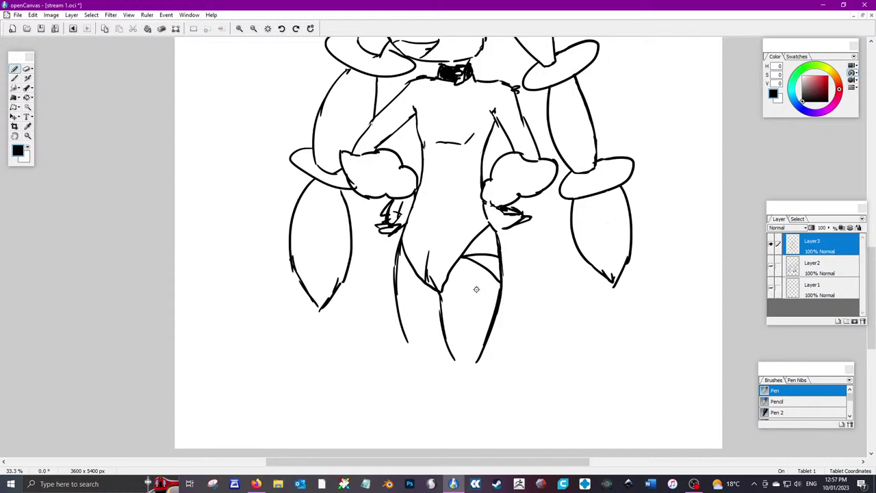
mouse_move(446, 308)
mouse_down()
mouse_move(477, 294)
mouse_move(442, 324)
mouse_move(483, 343)
mouse_up()
drag(398, 290, 420, 299)
mouse_move(399, 301)
mouse_down()
mouse_move(424, 302)
mouse_move(408, 313)
mouse_move(446, 331)
mouse_move(432, 327)
mouse_move(413, 356)
mouse_up()
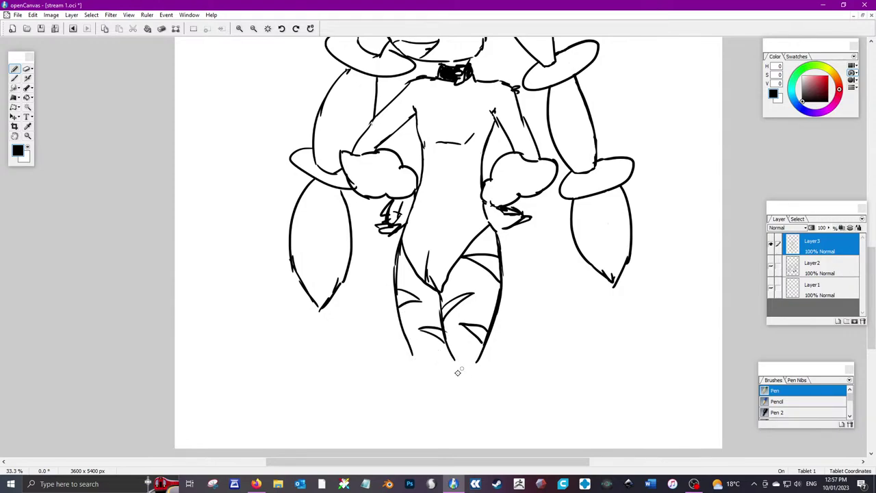
Extend both lower legs downward from the knees in black
mouse_move(478, 359)
mouse_down()
mouse_move(478, 376)
mouse_move(455, 385)
mouse_move(478, 419)
mouse_up()
drag(455, 385, 454, 420)
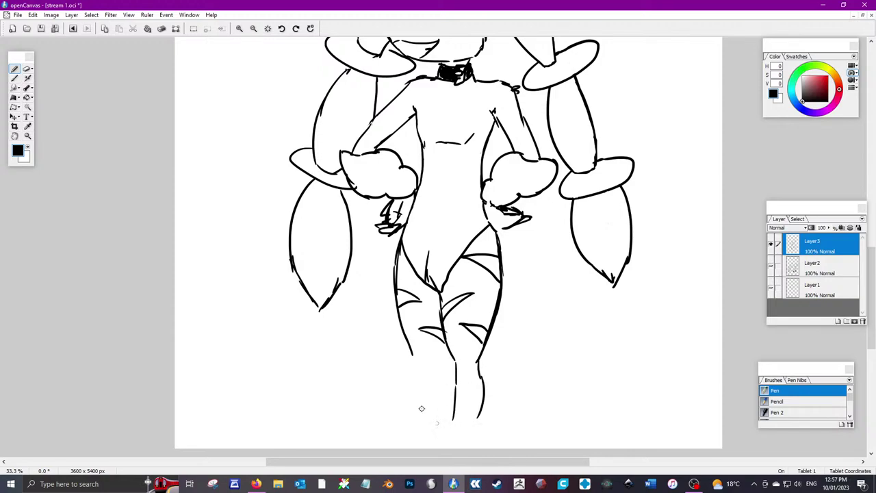
drag(412, 357, 418, 423)
Draw a small smiling creature with leaf-like ears, a fan-shaped flower beside its head and a petal skirt beside the left-hand braid
drag(874, 280, 864, 251)
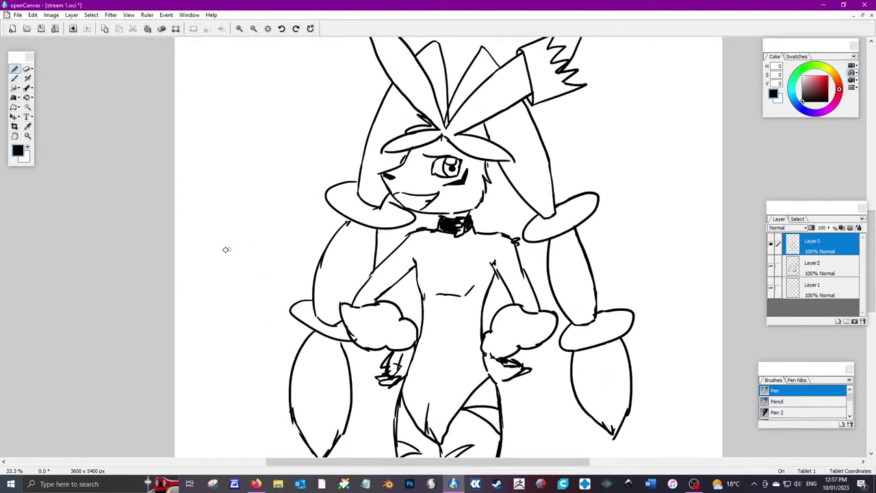
mouse_move(218, 259)
mouse_down()
mouse_move(230, 254)
mouse_move(224, 268)
mouse_move(204, 245)
mouse_move(209, 267)
mouse_move(228, 284)
mouse_move(219, 280)
mouse_up()
mouse_move(229, 254)
mouse_down()
mouse_move(233, 245)
mouse_move(256, 253)
mouse_move(246, 272)
mouse_move(250, 233)
mouse_move(257, 253)
mouse_move(242, 230)
mouse_move(262, 272)
mouse_up()
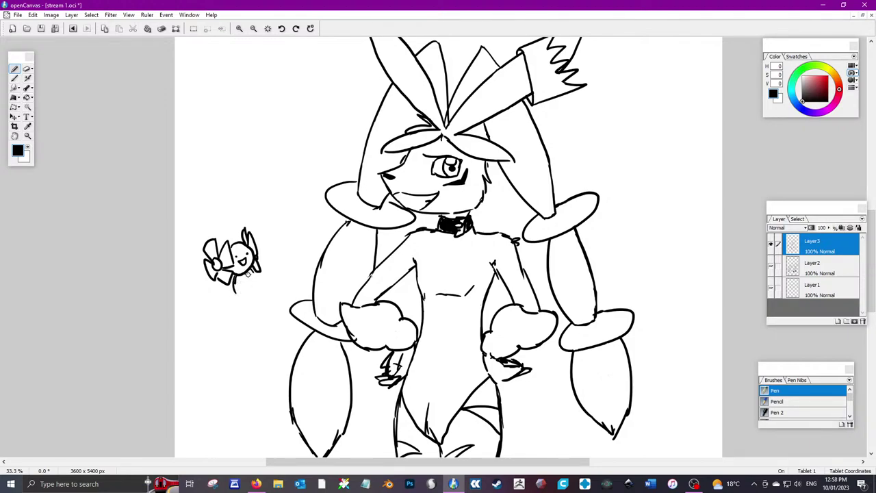
mouse_move(248, 273)
mouse_down()
mouse_move(252, 287)
mouse_move(233, 296)
mouse_move(220, 325)
mouse_up()
drag(233, 295, 249, 322)
mouse_move(254, 288)
mouse_down()
mouse_move(264, 320)
mouse_move(278, 312)
mouse_up()
mouse_move(256, 274)
mouse_down()
mouse_move(274, 257)
mouse_move(258, 281)
mouse_move(201, 292)
mouse_up()
Draw five floating leaves with centre veins in the space above the small petal-skirted creature
drag(205, 192, 207, 205)
mouse_move(252, 187)
mouse_down()
mouse_move(278, 203)
mouse_move(265, 196)
mouse_up()
mouse_move(251, 145)
mouse_down()
mouse_move(231, 164)
mouse_move(252, 156)
mouse_up()
mouse_move(298, 229)
mouse_down()
mouse_move(276, 209)
mouse_move(300, 240)
mouse_up()
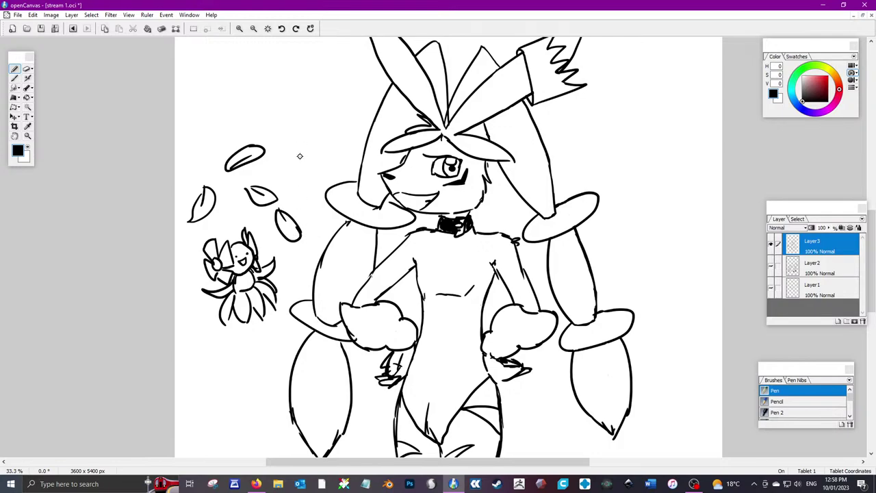
mouse_move(299, 157)
mouse_down()
mouse_move(314, 165)
mouse_move(320, 151)
mouse_move(314, 162)
mouse_up()
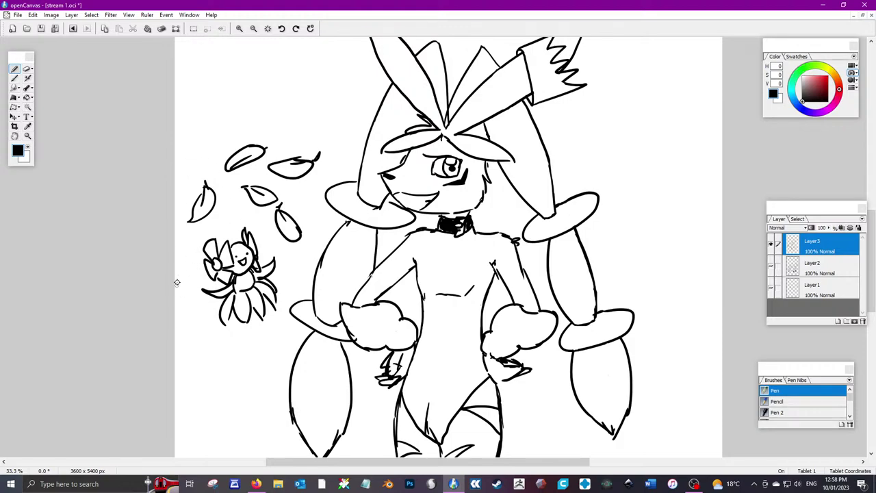
Add thin sweeping wind lines around the floating leaves in black
mouse_move(228, 158)
mouse_down()
mouse_move(179, 195)
mouse_move(228, 207)
mouse_up()
drag(278, 193, 309, 180)
mouse_move(316, 165)
mouse_down()
mouse_move(325, 159)
mouse_move(293, 148)
mouse_up()
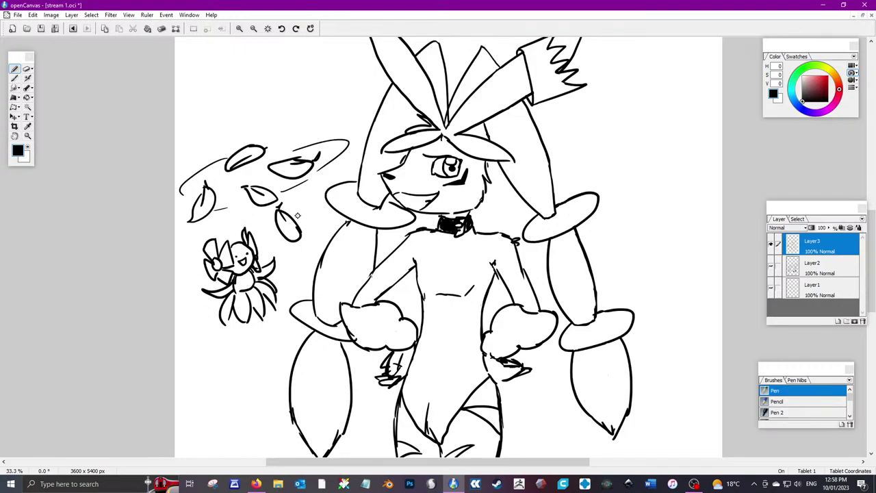
drag(318, 199, 300, 208)
drag(273, 218, 203, 231)
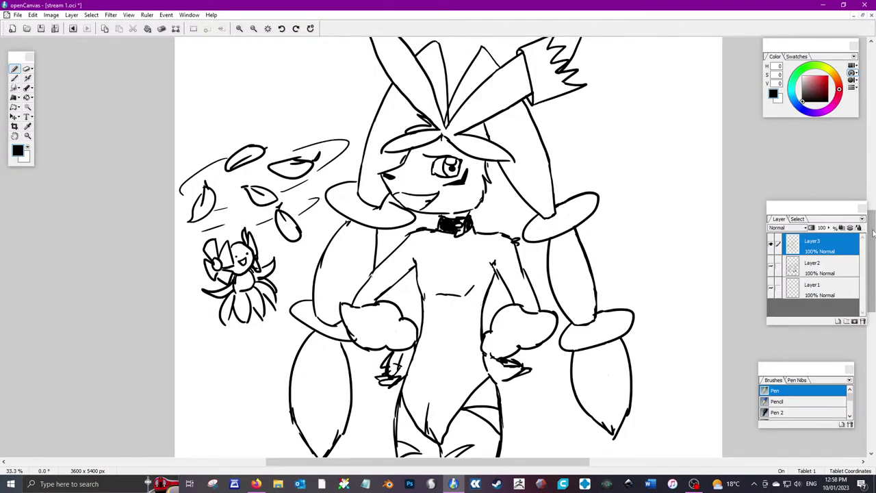
Draw a grinning fox-like head with large pointed ears, a sharp eye and streaming cheek fur beside the right-hand braid
mouse_move(871, 226)
mouse_down()
mouse_move(869, 241)
mouse_move(866, 235)
mouse_up()
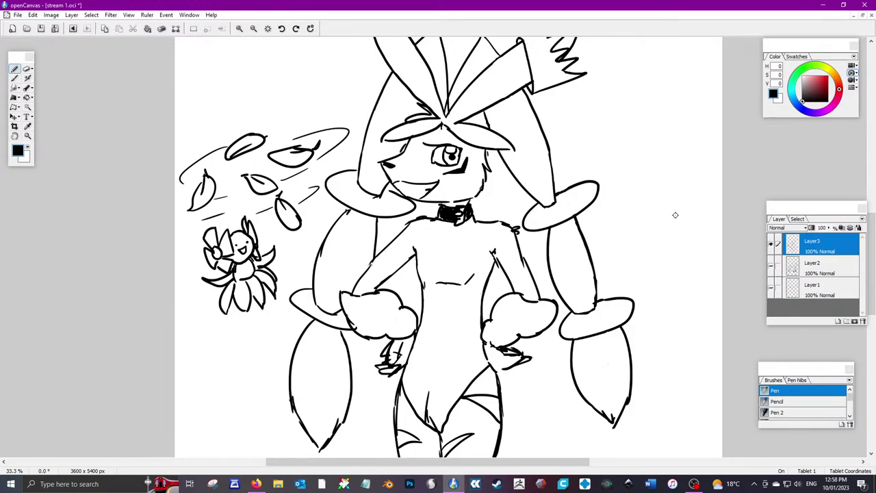
scroll(873, 238, down, 1)
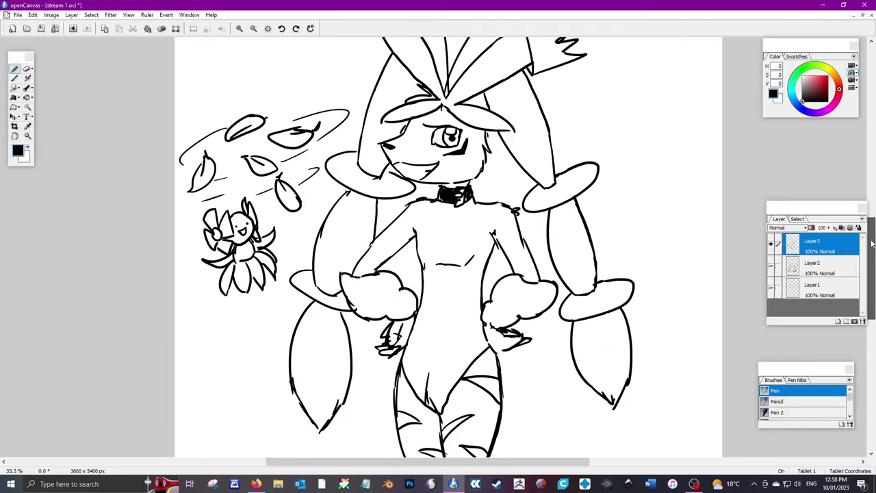
mouse_move(646, 194)
mouse_down()
mouse_move(596, 212)
mouse_move(624, 247)
mouse_move(640, 245)
mouse_up()
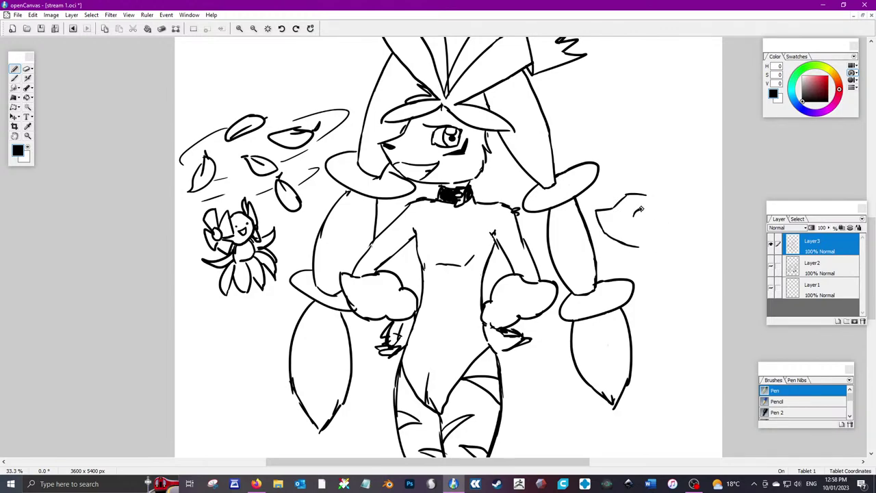
mouse_move(641, 210)
mouse_down()
mouse_move(656, 211)
mouse_move(635, 217)
mouse_move(649, 213)
mouse_up()
mouse_move(597, 213)
mouse_down()
mouse_move(637, 216)
mouse_move(711, 185)
mouse_move(674, 230)
mouse_up()
mouse_move(630, 197)
mouse_down()
mouse_move(657, 198)
mouse_move(626, 191)
mouse_up()
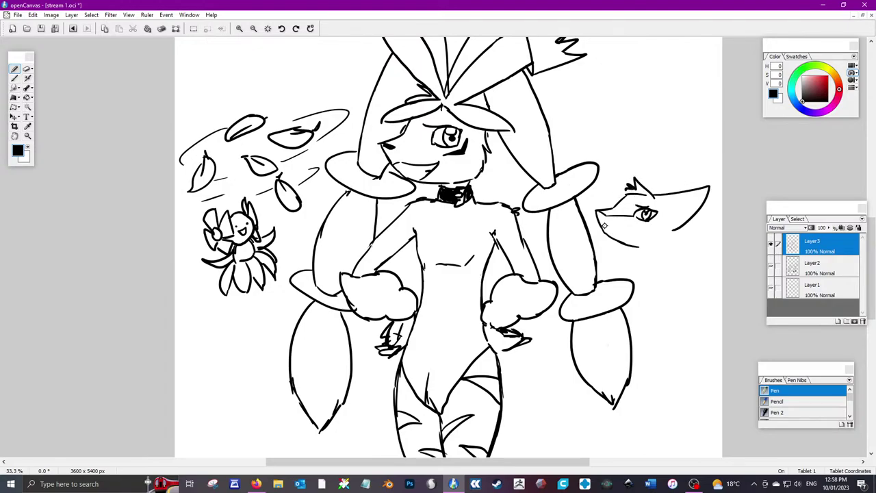
mouse_move(605, 225)
mouse_down()
mouse_move(632, 228)
mouse_move(600, 230)
mouse_move(608, 213)
mouse_move(632, 205)
mouse_move(625, 199)
mouse_move(661, 214)
mouse_move(700, 196)
mouse_move(654, 228)
mouse_move(677, 246)
mouse_move(709, 247)
mouse_move(648, 246)
mouse_up()
mouse_move(623, 182)
mouse_down()
mouse_move(606, 211)
mouse_move(656, 170)
mouse_move(631, 181)
mouse_up()
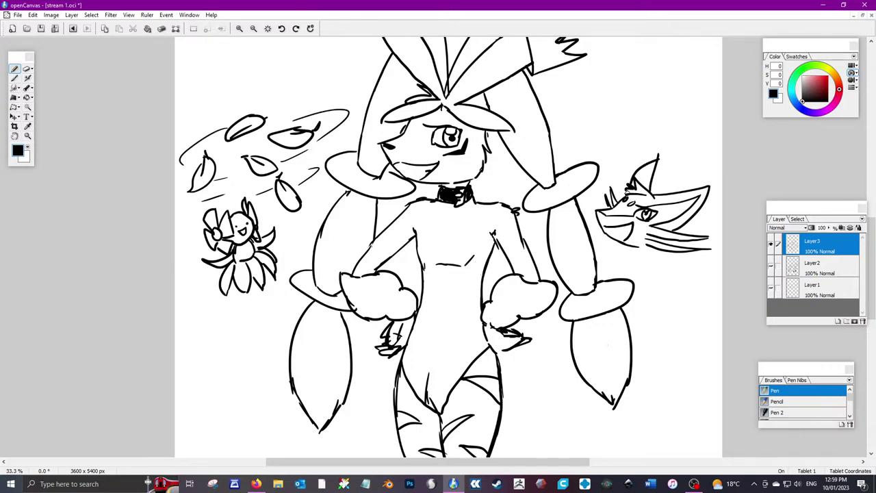
Add the fox-like head's neck, a small chest tuft and the start of its shoulders in black
mouse_move(624, 245)
mouse_down()
mouse_move(627, 267)
mouse_move(616, 277)
mouse_up()
drag(635, 289, 637, 299)
drag(658, 251, 680, 279)
Draw a second creature's head above the fox-like one, with a forehead oval, open mouth, small ear and jagged cheek tufts
scroll(640, 105, up, 3)
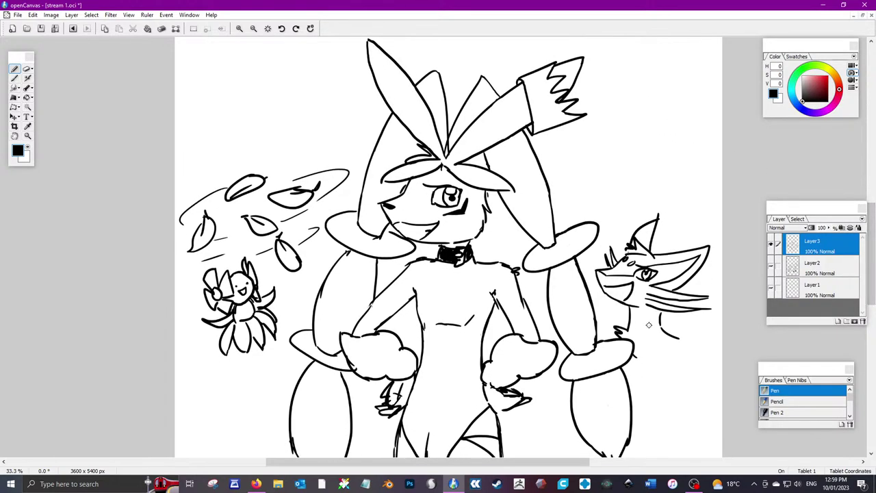
scroll(617, 185, down, 1)
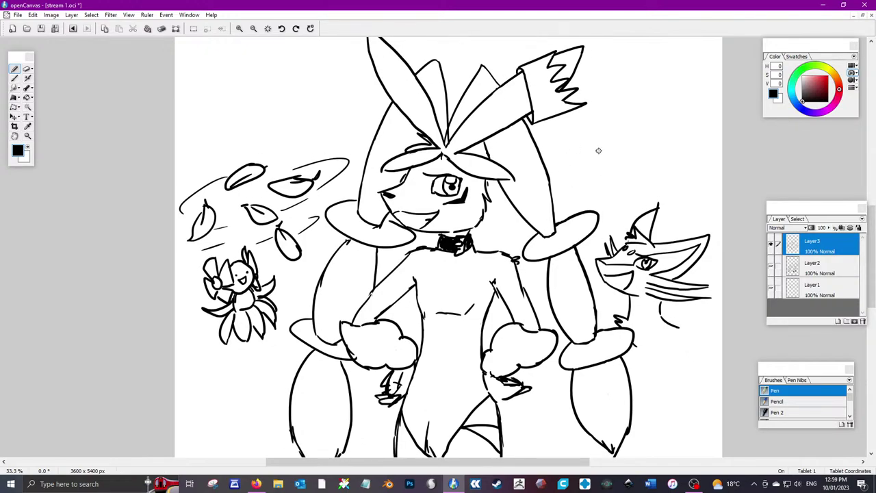
mouse_move(579, 148)
mouse_down()
mouse_move(593, 137)
mouse_move(643, 138)
mouse_move(629, 170)
mouse_move(605, 179)
mouse_move(590, 164)
mouse_move(621, 174)
mouse_up()
drag(583, 149, 612, 141)
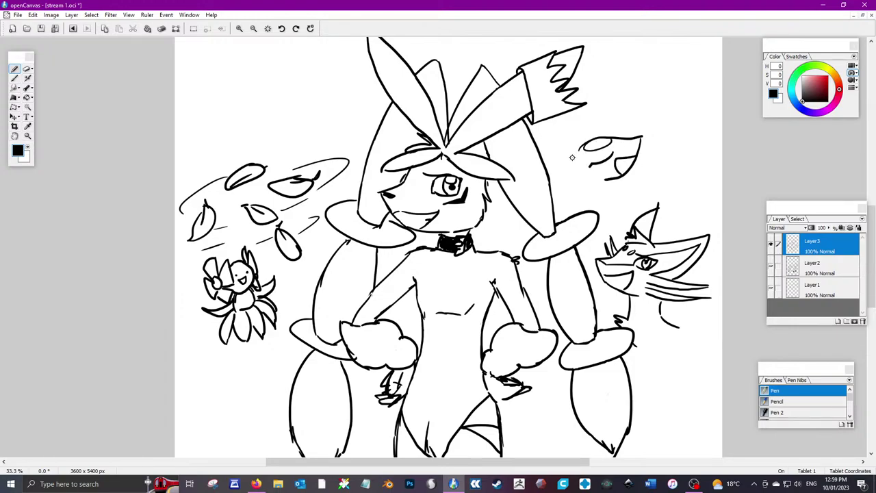
mouse_move(590, 169)
mouse_down()
mouse_move(569, 184)
mouse_move(580, 202)
mouse_move(567, 192)
mouse_move(601, 177)
mouse_move(579, 204)
mouse_move(567, 191)
mouse_up()
key(ctrl+z)
mouse_move(578, 150)
mouse_down()
mouse_move(547, 166)
mouse_move(583, 176)
mouse_move(599, 131)
mouse_up()
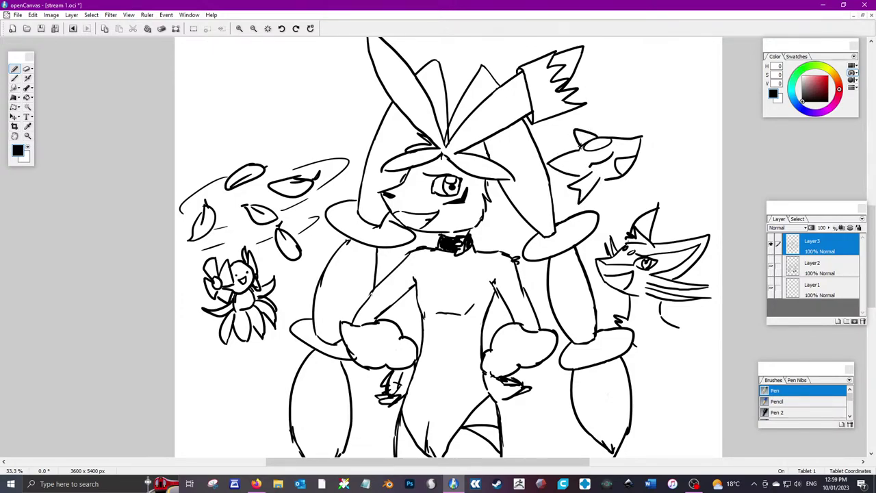
Draw the second creature's neck, torso lines and bent arm, with a long curved shape reaching the canvas edge
drag(615, 176, 618, 193)
mouse_move(597, 190)
mouse_down()
mouse_move(595, 202)
mouse_move(683, 172)
mouse_up()
mouse_move(619, 200)
mouse_down()
mouse_move(688, 168)
mouse_move(674, 152)
mouse_move(632, 172)
mouse_up()
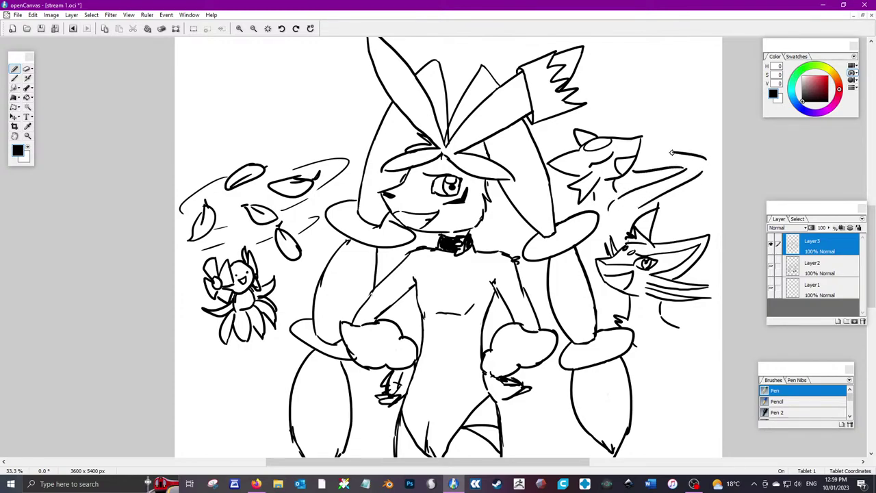
mouse_move(677, 150)
mouse_down()
mouse_move(650, 146)
mouse_move(634, 184)
mouse_move(722, 69)
mouse_move(723, 106)
mouse_up()
mouse_move(639, 205)
mouse_down()
mouse_move(624, 240)
mouse_move(592, 259)
mouse_up()
drag(606, 230, 600, 244)
drag(601, 204, 593, 210)
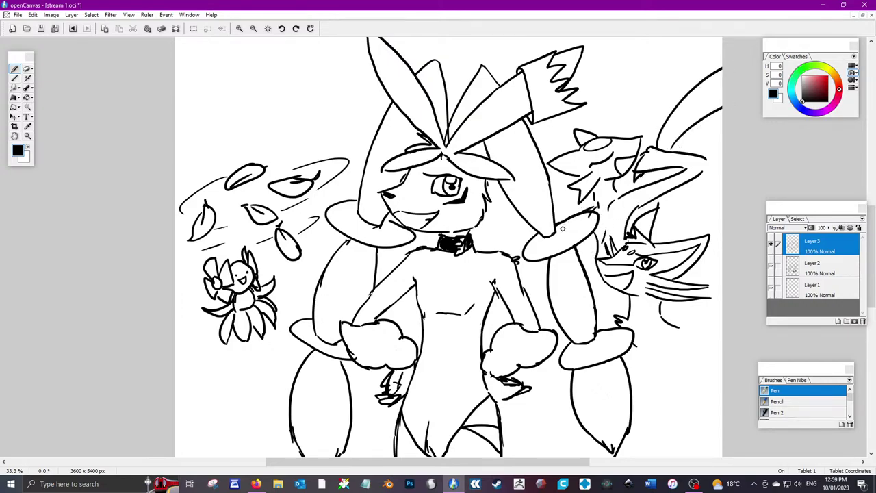
Add curved lines behind the main character's right-hand arm, between the torso and the braid, keeping black as the drawing colour
drag(517, 259, 523, 269)
mouse_move(499, 304)
mouse_down()
mouse_move(548, 300)
mouse_move(552, 314)
mouse_up()
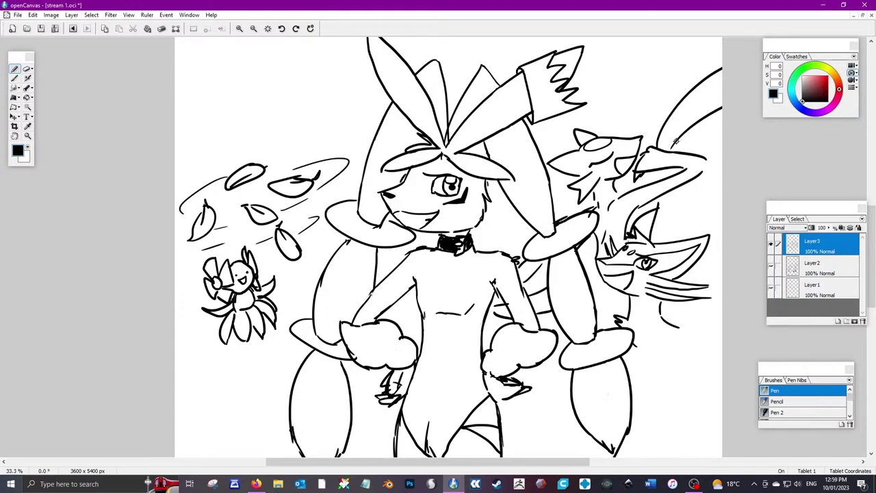
click(28, 148)
click(28, 148)
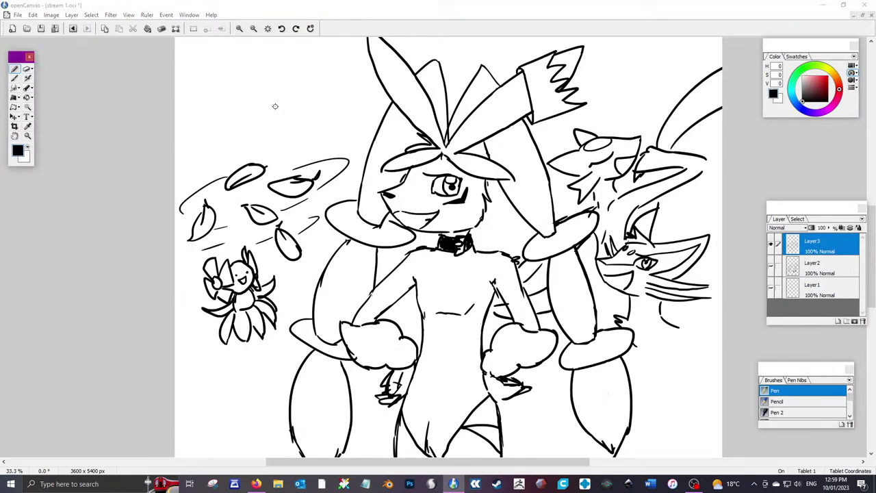
Outline a third creature's round face with a spiky fringe beside the small crown in black
drag(872, 236, 872, 226)
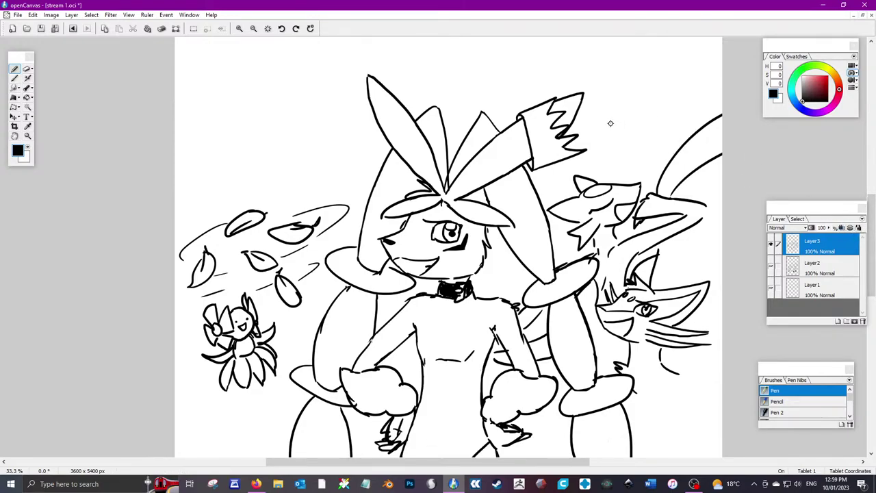
mouse_move(614, 111)
mouse_down()
mouse_move(609, 149)
mouse_move(656, 139)
mouse_up()
mouse_move(625, 105)
mouse_down()
mouse_move(638, 92)
mouse_move(642, 107)
mouse_move(657, 95)
mouse_move(671, 126)
mouse_up()
drag(618, 105, 608, 117)
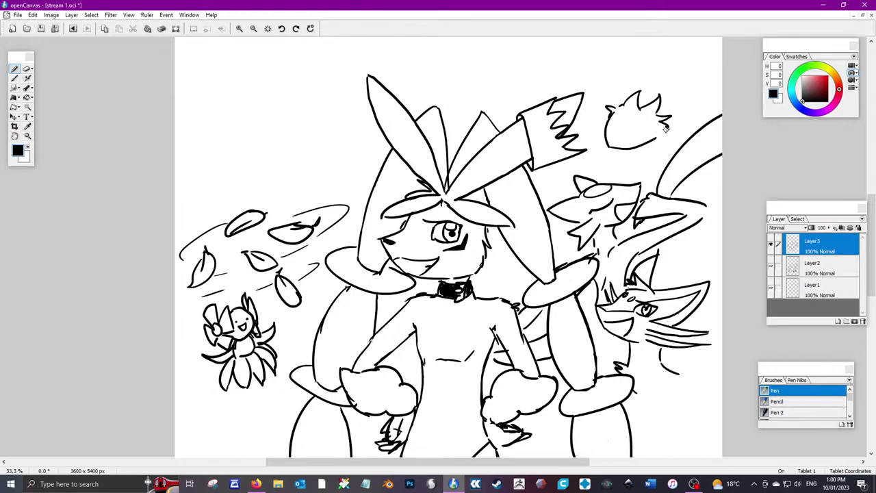
Give the third creature a cheek tuft, narrowed eyes, a mouth, long pointed ears and a domed cap with curved stripes
mouse_move(666, 128)
mouse_down()
mouse_move(657, 143)
mouse_move(654, 122)
mouse_move(651, 130)
mouse_up()
drag(613, 123, 612, 132)
mouse_move(635, 123)
mouse_down()
mouse_move(642, 131)
mouse_move(623, 126)
mouse_move(650, 132)
mouse_move(695, 98)
mouse_move(659, 131)
mouse_move(692, 109)
mouse_up()
mouse_move(617, 108)
mouse_down()
mouse_move(607, 101)
mouse_move(620, 81)
mouse_move(649, 63)
mouse_move(682, 86)
mouse_move(682, 103)
mouse_up()
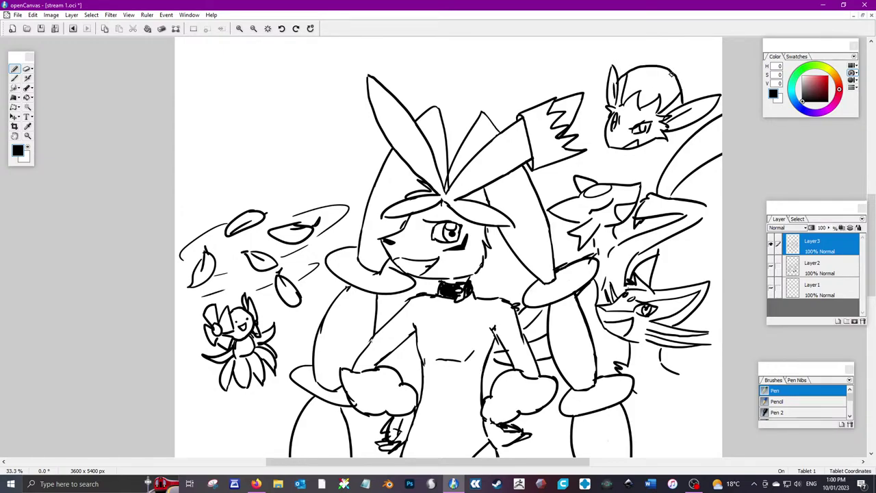
drag(670, 72, 661, 96)
drag(652, 68, 640, 97)
Draw the third creature's neck and shoulder lines and a raised, pointed hand beside its chin
drag(631, 152, 655, 163)
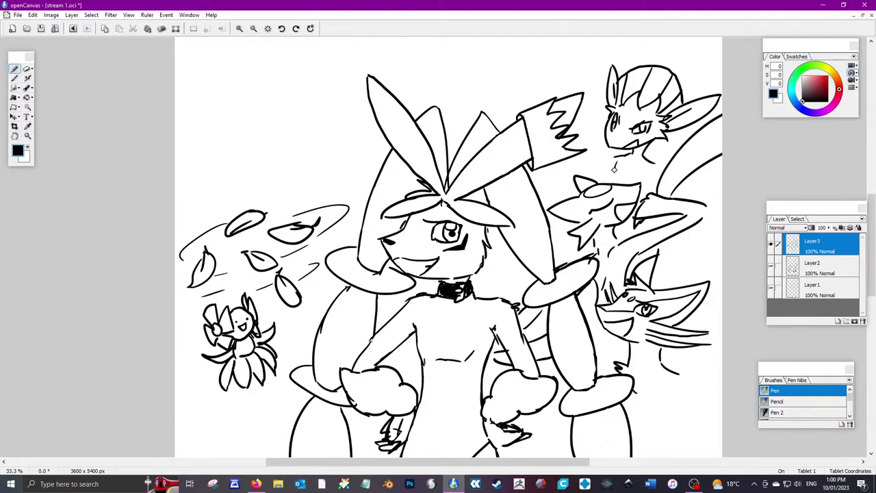
mouse_move(602, 157)
mouse_down()
mouse_move(592, 154)
mouse_move(586, 169)
mouse_up()
mouse_move(602, 152)
mouse_down()
mouse_move(616, 160)
mouse_move(588, 180)
mouse_move(605, 182)
mouse_up()
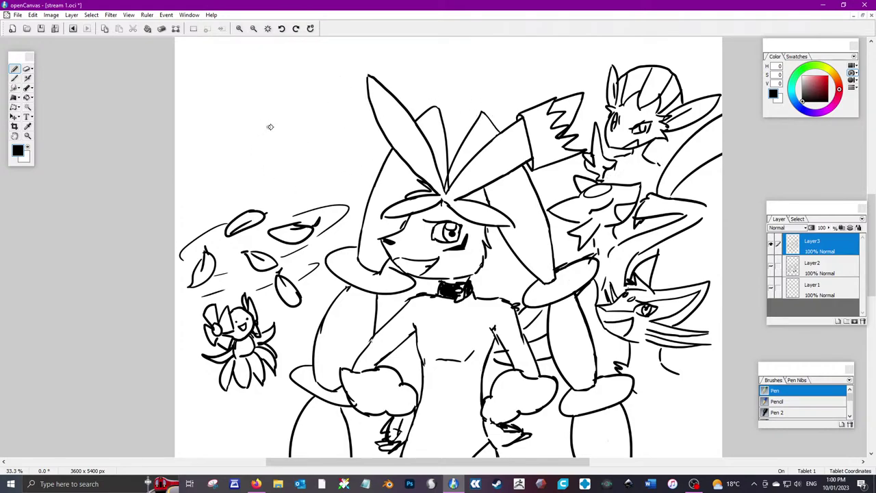
mouse_move(245, 108)
mouse_down()
mouse_move(341, 104)
mouse_move(313, 158)
mouse_up()
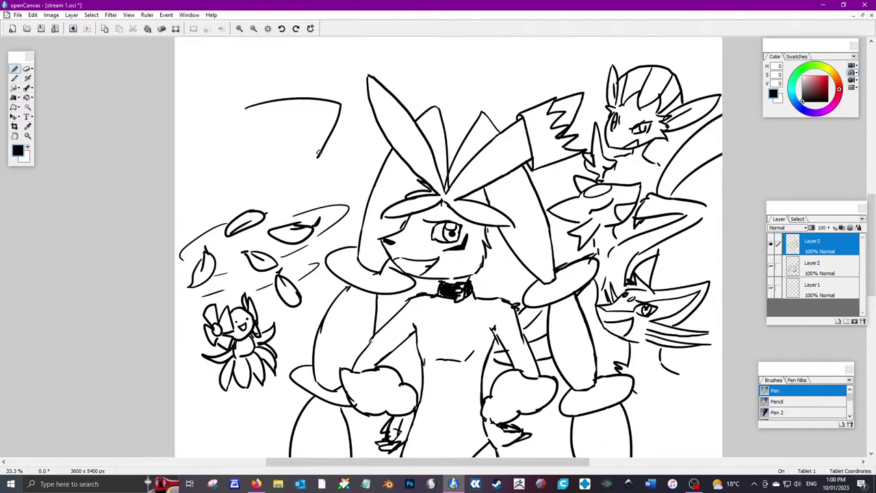
key(ctrl+z)
key(ctrl+z)
Draw a long-beaked creature's head in the empty area above the leaves, with a narrow eye, pointed crest and cheek tuft
mouse_move(266, 104)
mouse_down()
mouse_move(337, 115)
mouse_move(315, 148)
mouse_move(320, 140)
mouse_move(258, 135)
mouse_up()
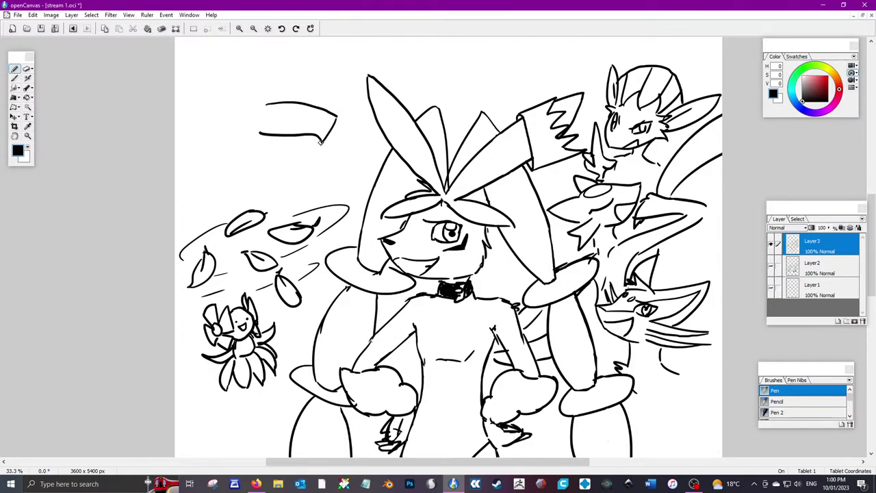
drag(320, 141, 272, 162)
mouse_move(290, 114)
mouse_down()
mouse_move(263, 111)
mouse_move(274, 117)
mouse_move(289, 114)
mouse_move(175, 90)
mouse_move(221, 112)
mouse_move(208, 108)
mouse_up()
mouse_move(263, 96)
mouse_down()
mouse_move(291, 71)
mouse_move(310, 91)
mouse_move(249, 96)
mouse_move(236, 120)
mouse_up()
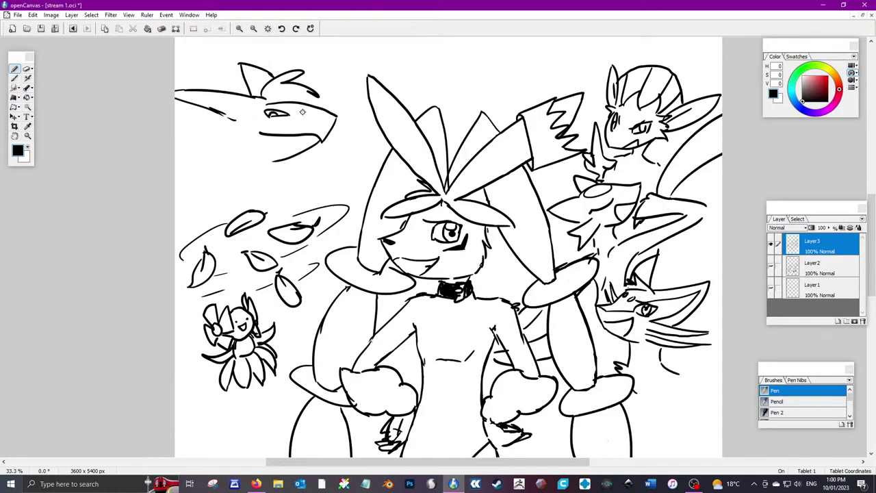
mouse_move(267, 114)
mouse_down()
mouse_move(233, 122)
mouse_move(219, 145)
mouse_up()
drag(275, 153, 276, 175)
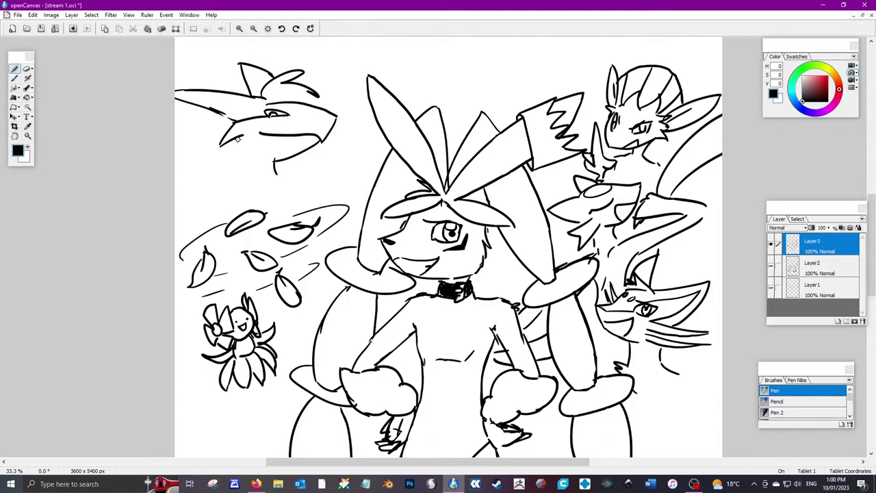
Add the beaked creature's neck, spiky chest feathers and loose shoulder and wing lines down to the floating leaves
mouse_move(238, 139)
mouse_down()
mouse_move(272, 162)
mouse_move(282, 186)
mouse_up()
mouse_move(243, 164)
mouse_down()
mouse_move(254, 182)
mouse_move(284, 189)
mouse_up()
drag(240, 163, 212, 163)
drag(218, 193, 221, 218)
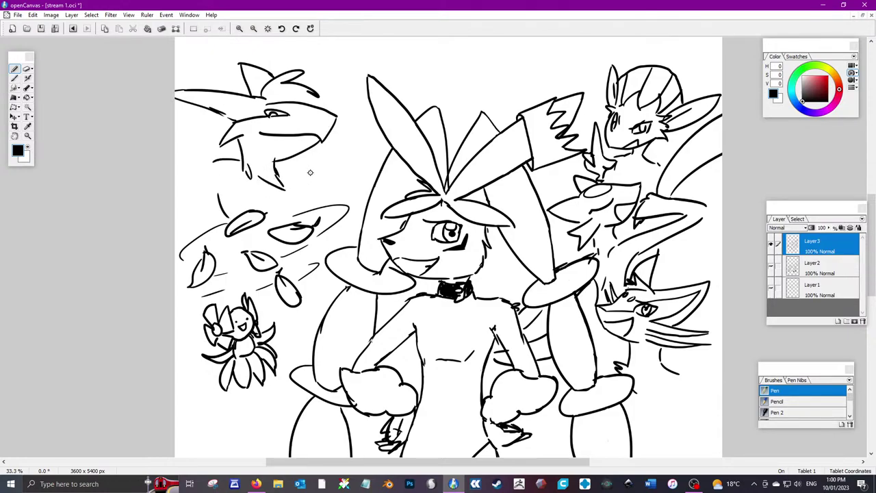
mouse_move(280, 168)
mouse_down()
mouse_move(330, 170)
mouse_move(332, 204)
mouse_up()
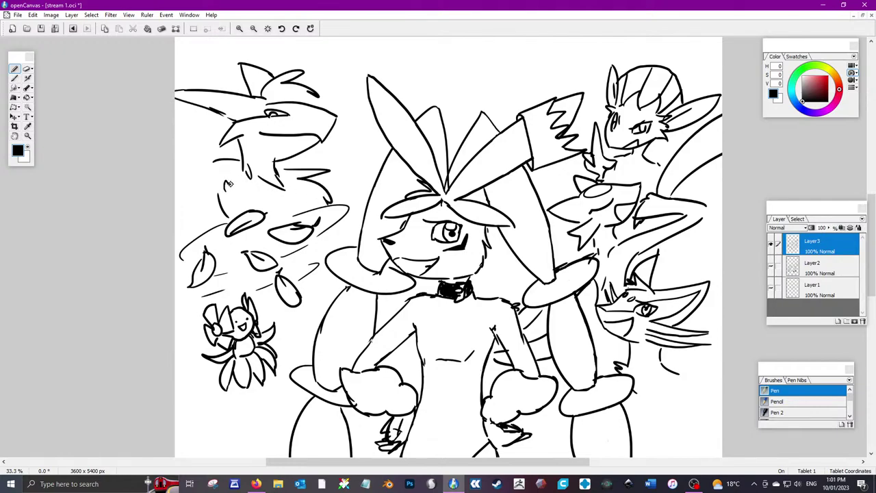
mouse_move(239, 179)
mouse_down()
mouse_move(207, 163)
mouse_move(222, 145)
mouse_move(215, 158)
mouse_move(230, 179)
mouse_move(208, 180)
mouse_up()
drag(228, 174, 180, 200)
drag(216, 213, 190, 223)
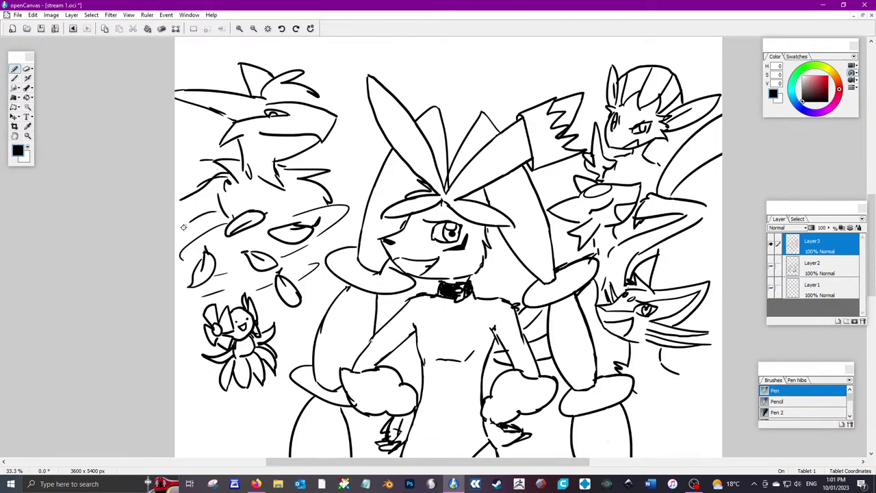
mouse_move(336, 181)
mouse_down()
mouse_move(361, 140)
mouse_move(367, 183)
mouse_up()
drag(335, 178, 334, 190)
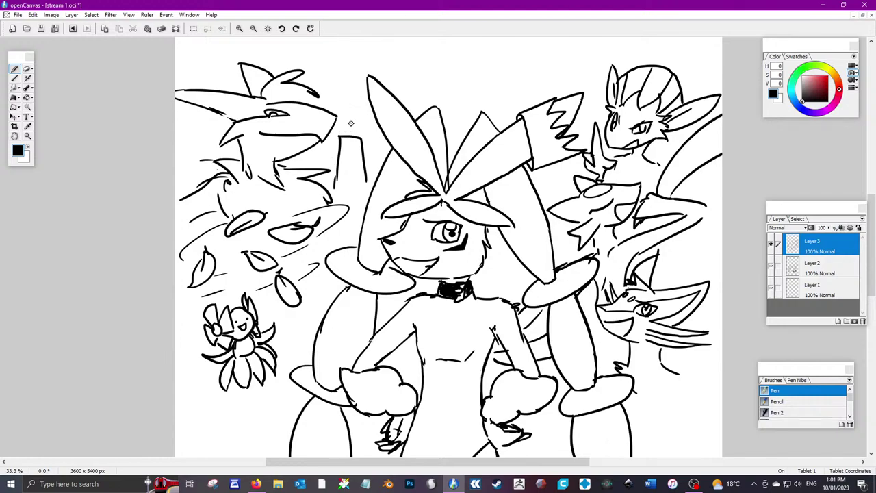
key(ctrl+z)
key(ctrl+z)
key(ctrl+z)
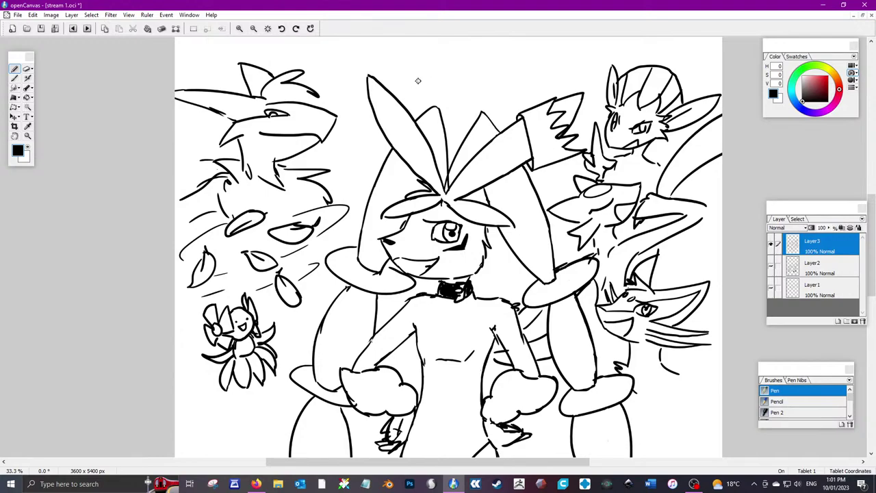
Draw a stringed instrument slanting behind the main character's ear, with a pegged headstock, stringed neck and angular body edges
mouse_move(403, 76)
mouse_down()
mouse_move(408, 65)
mouse_move(421, 77)
mouse_move(403, 81)
mouse_move(425, 60)
mouse_move(426, 70)
mouse_move(436, 63)
mouse_move(423, 58)
mouse_move(438, 48)
mouse_move(441, 68)
mouse_move(421, 57)
mouse_move(430, 38)
mouse_move(452, 40)
mouse_up()
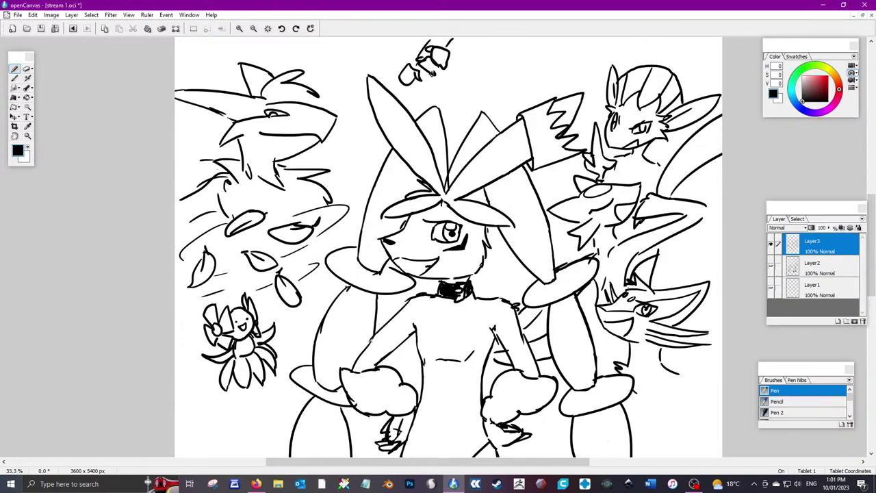
drag(430, 73, 338, 153)
mouse_move(378, 128)
mouse_down()
mouse_move(355, 163)
mouse_move(326, 141)
mouse_move(334, 127)
mouse_move(318, 160)
mouse_move(322, 142)
mouse_move(299, 171)
mouse_up()
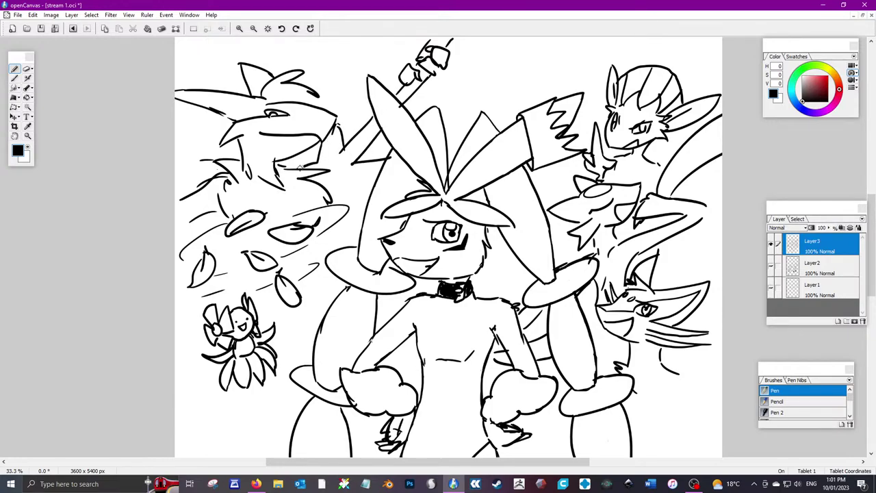
mouse_move(373, 183)
mouse_down()
mouse_move(355, 237)
mouse_move(331, 233)
mouse_up()
mouse_move(348, 166)
mouse_down()
mouse_move(329, 177)
mouse_move(375, 121)
mouse_move(342, 167)
mouse_up()
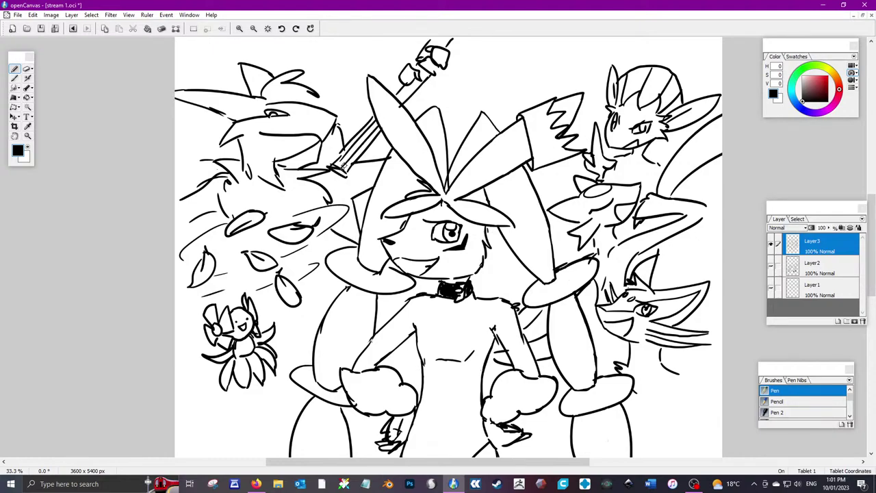
mouse_move(399, 100)
mouse_down()
mouse_move(444, 50)
mouse_move(467, 39)
mouse_up()
Add swept-back crest feathers and extra contour lines behind the beaked creature's head and body
drag(265, 86, 216, 66)
mouse_move(220, 76)
mouse_down()
mouse_move(195, 88)
mouse_move(173, 126)
mouse_up()
mouse_move(197, 217)
mouse_down()
mouse_move(175, 230)
mouse_move(230, 224)
mouse_up()
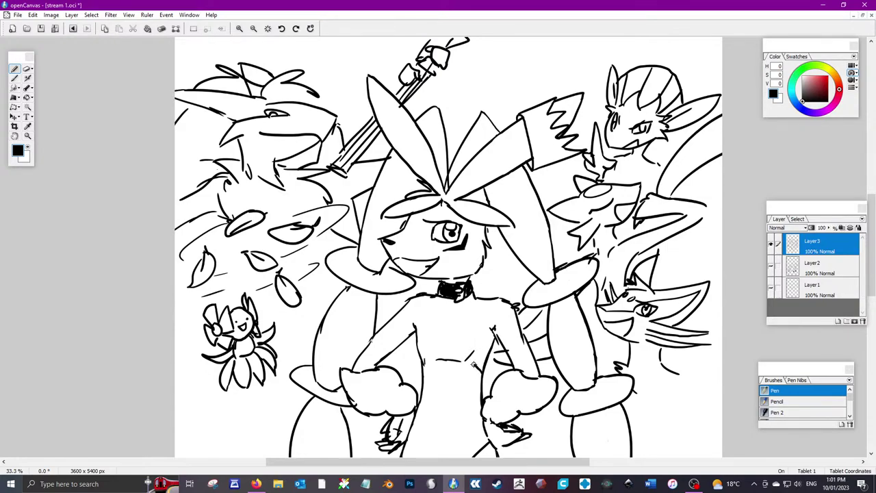
Outline a cropped halter top with an arched hem on the main character's chest and fill it with black strokes
drag(458, 348, 475, 365)
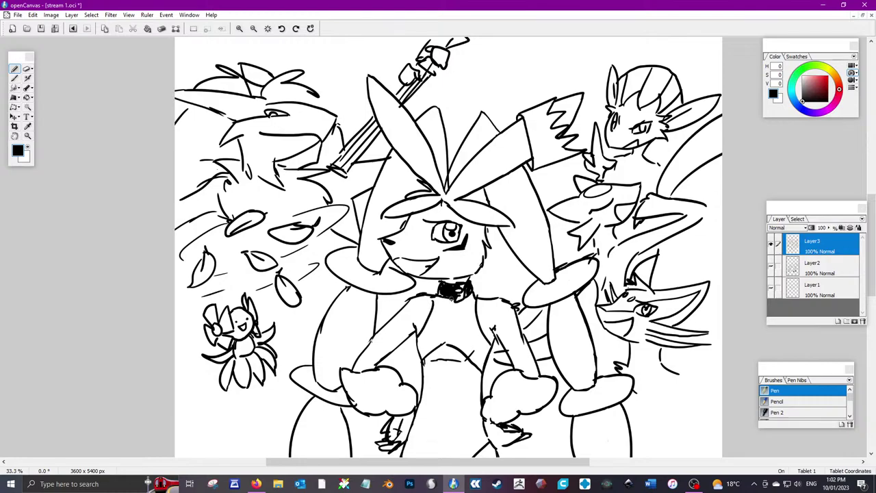
mouse_move(435, 300)
mouse_down()
mouse_move(451, 304)
mouse_move(421, 339)
mouse_up()
mouse_move(468, 306)
mouse_down()
mouse_move(419, 348)
mouse_move(445, 339)
mouse_move(477, 370)
mouse_move(464, 308)
mouse_move(470, 331)
mouse_move(415, 345)
mouse_move(421, 359)
mouse_move(428, 354)
mouse_up()
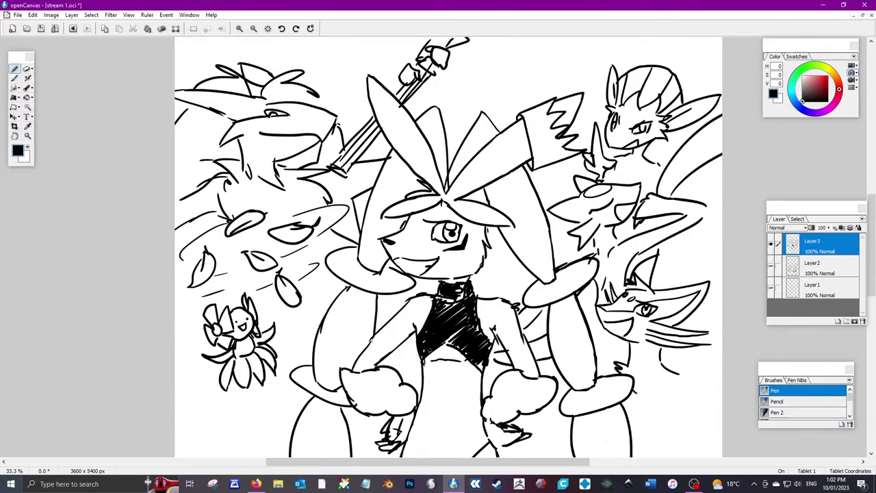
drag(461, 329, 444, 343)
drag(450, 308, 438, 316)
drag(455, 318, 449, 323)
mouse_move(452, 304)
mouse_down()
mouse_move(438, 317)
mouse_move(471, 322)
mouse_up()
mouse_move(483, 326)
mouse_down()
mouse_move(475, 337)
mouse_move(454, 329)
mouse_up()
drag(465, 308, 448, 315)
drag(445, 304, 440, 311)
drag(439, 296, 436, 304)
Add a small angular shape above the floating leaves and short detail lines on the small crowned creature beside the braid
drag(293, 115, 342, 118)
key(ctrl+z)
mouse_move(274, 213)
mouse_down()
mouse_move(312, 199)
mouse_move(297, 204)
mouse_up()
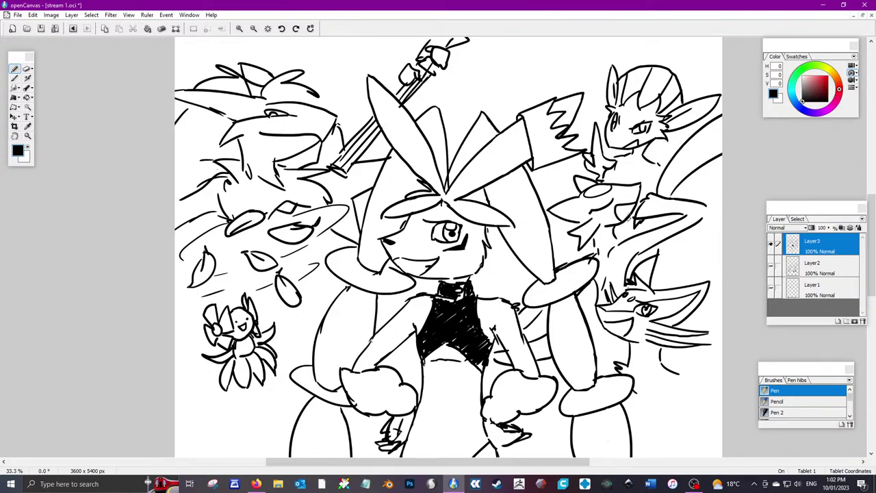
drag(614, 213, 631, 207)
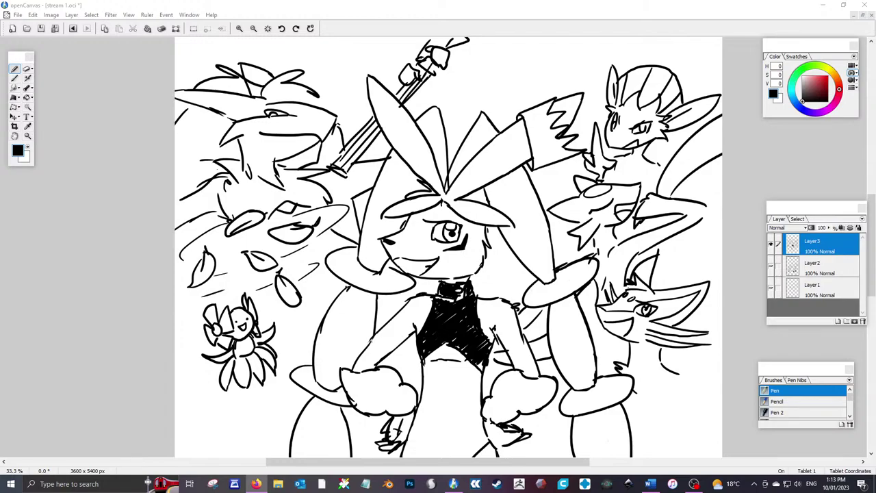
Save the drawing with Layer3 hidden and a new blank layer added above it
click(772, 244)
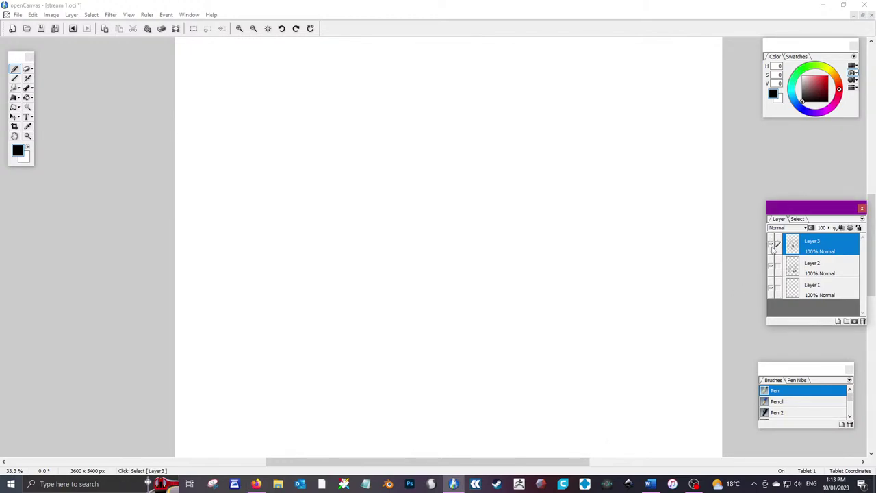
click(839, 321)
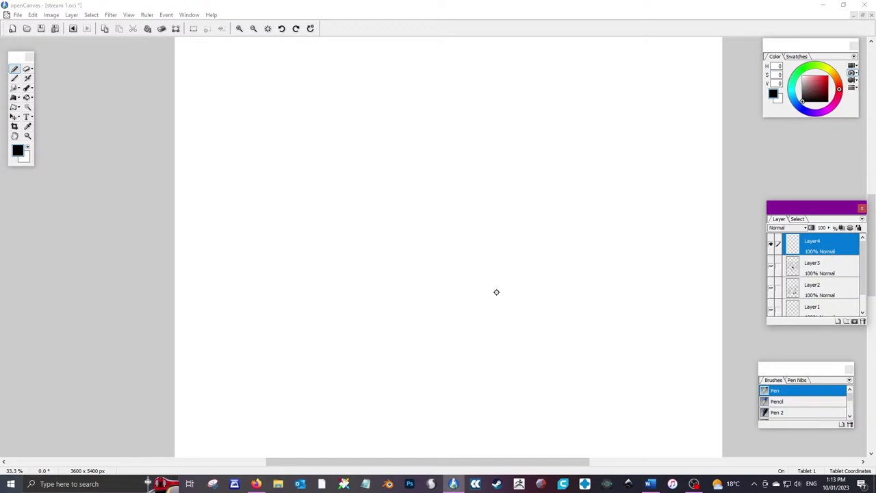
click(18, 15)
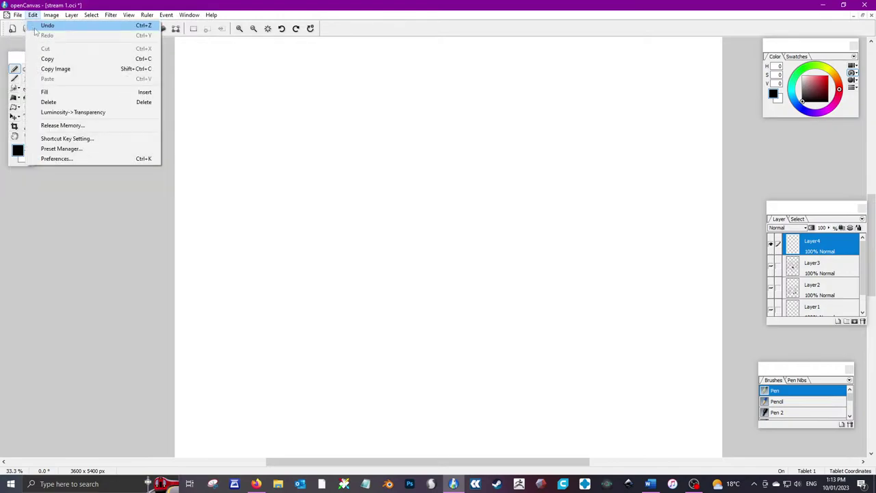
click(103, 88)
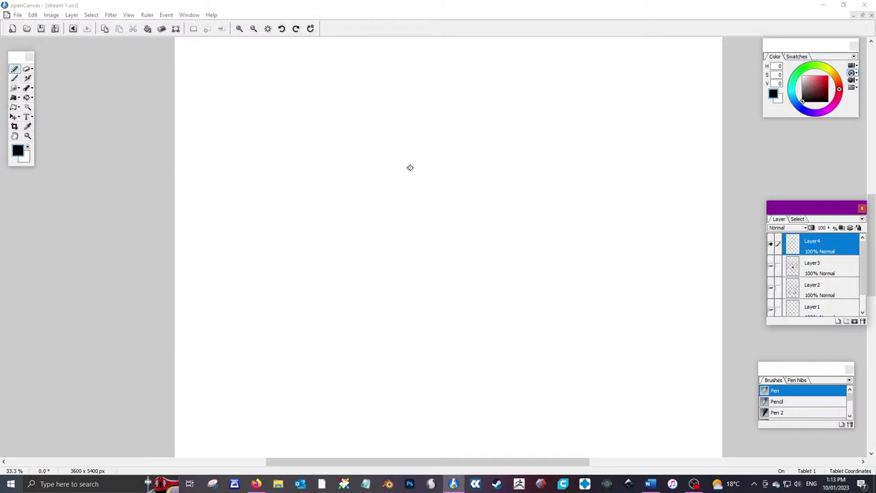
Draw a small arrowhead mark pointing left near the upper edge of the blank canvas
drag(359, 62, 342, 63)
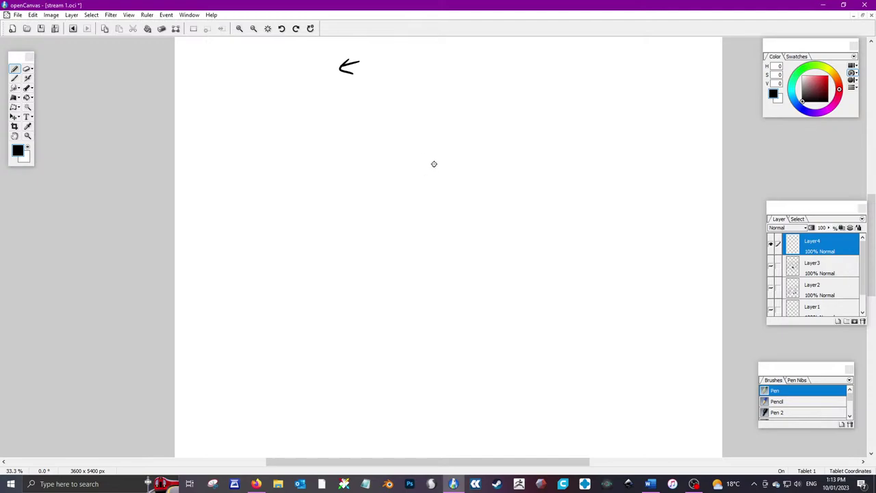
mouse_move(428, 137)
mouse_down()
mouse_move(469, 136)
mouse_move(486, 166)
mouse_move(566, 172)
mouse_move(548, 211)
mouse_move(496, 237)
mouse_up()
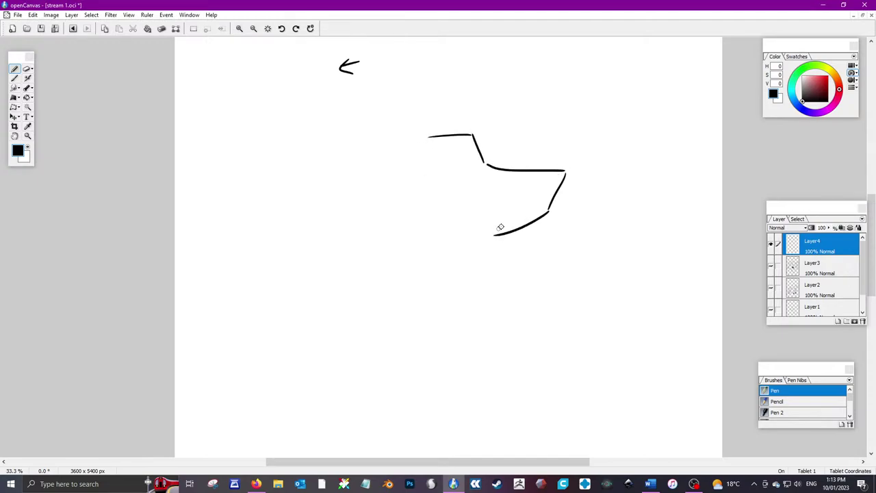
key(ctrl+z)
key(ctrl+z)
key(ctrl+z)
key(ctrl+z)
key(ctrl+z)
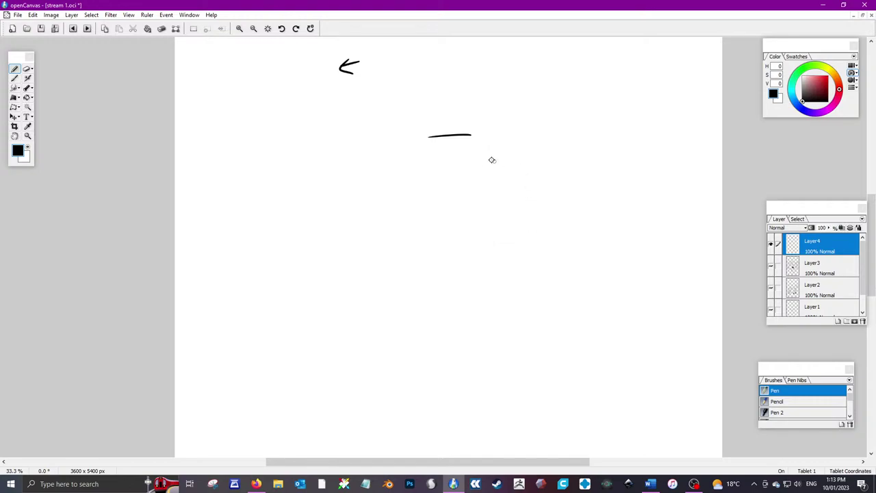
Draw an animal head in profile with an angled forehead, long pointed snout, half-closed eye, brow and triangular nose
mouse_move(425, 147)
mouse_down()
mouse_move(460, 158)
mouse_move(469, 196)
mouse_move(549, 211)
mouse_move(520, 246)
mouse_move(530, 241)
mouse_move(509, 249)
mouse_move(515, 254)
mouse_move(428, 265)
mouse_up()
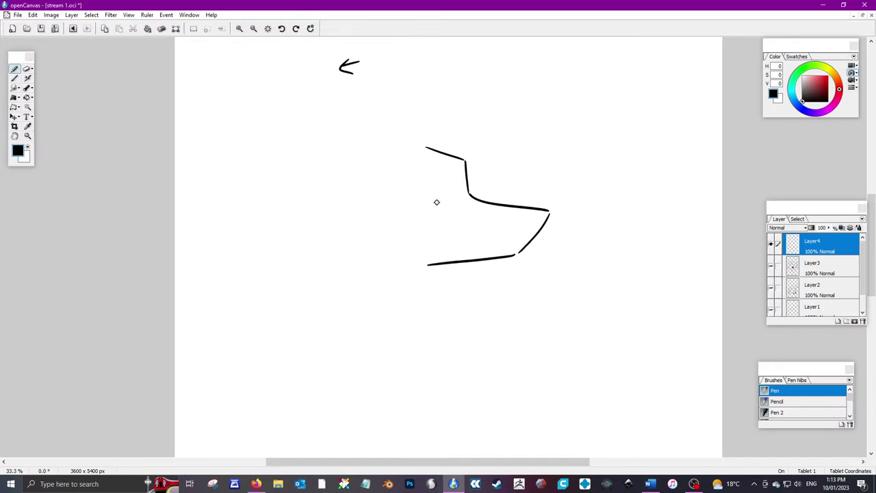
mouse_move(436, 202)
mouse_down()
mouse_move(439, 189)
mouse_move(396, 190)
mouse_up()
mouse_move(438, 201)
mouse_down()
mouse_move(396, 194)
mouse_move(402, 199)
mouse_move(435, 180)
mouse_move(426, 190)
mouse_move(396, 187)
mouse_move(406, 193)
mouse_move(442, 174)
mouse_move(422, 195)
mouse_up()
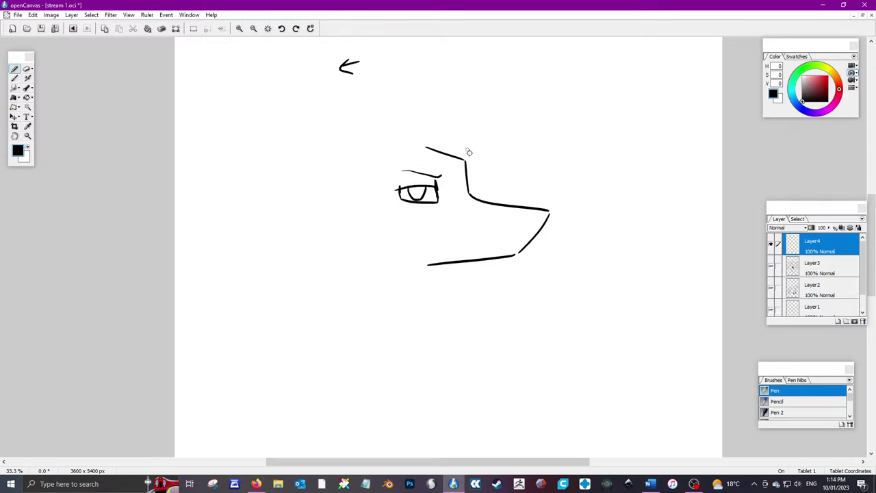
drag(541, 213, 537, 223)
drag(525, 240, 433, 251)
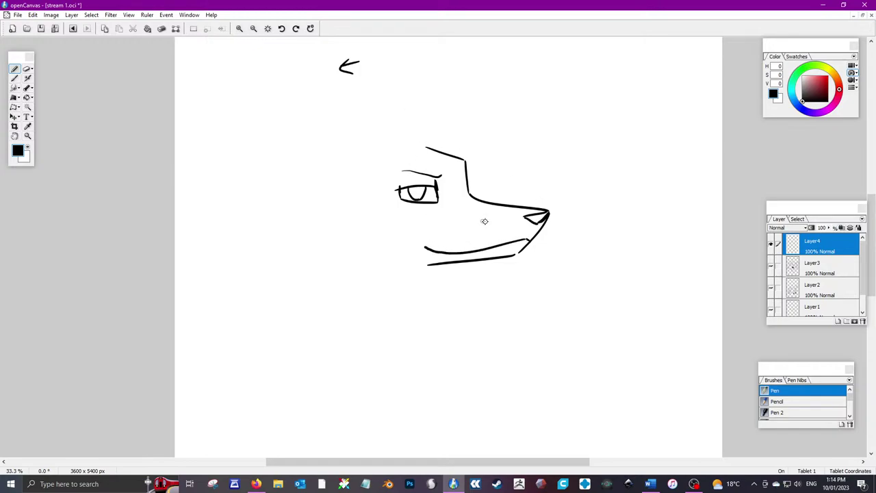
key(ctrl+z)
drag(526, 239, 459, 232)
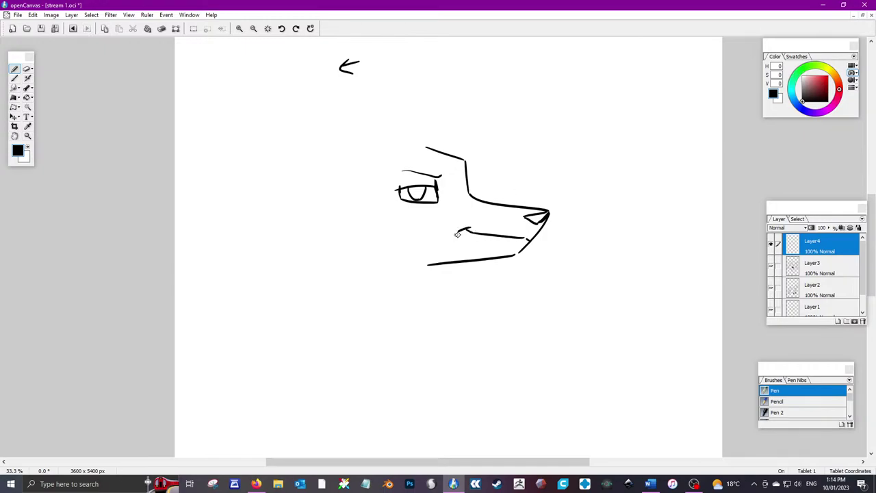
key(ctrl+z)
key(ctrl+z)
Paint over the lower jaw in white and redraw it in black with a rounded chin and longer jawline
click(30, 151)
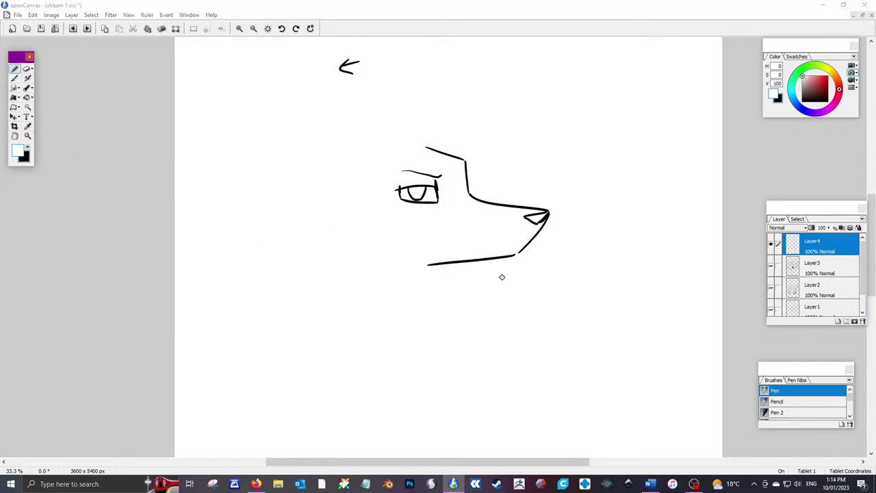
mouse_move(413, 260)
mouse_down()
mouse_move(478, 264)
mouse_move(534, 240)
mouse_up()
click(29, 150)
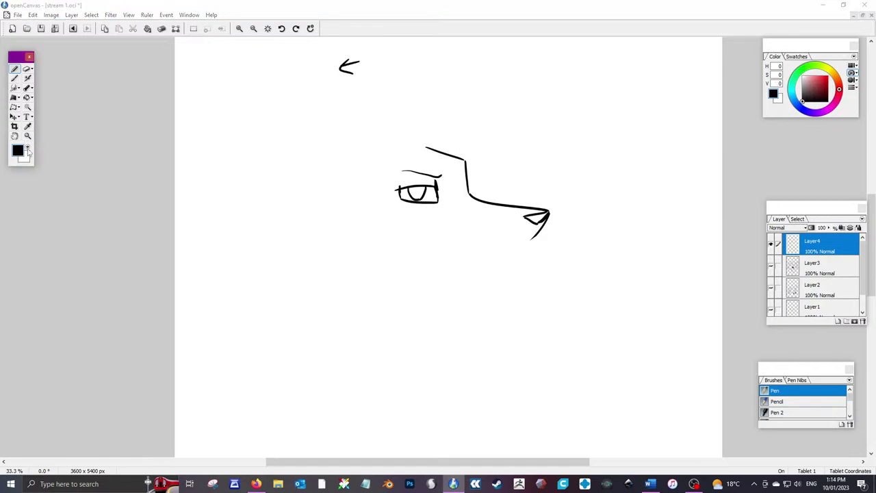
click(534, 237)
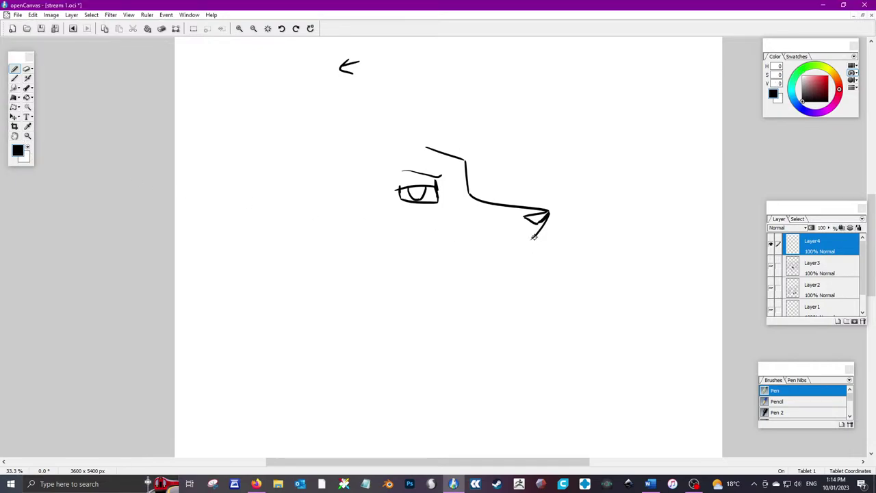
drag(534, 237, 509, 257)
drag(408, 260, 515, 256)
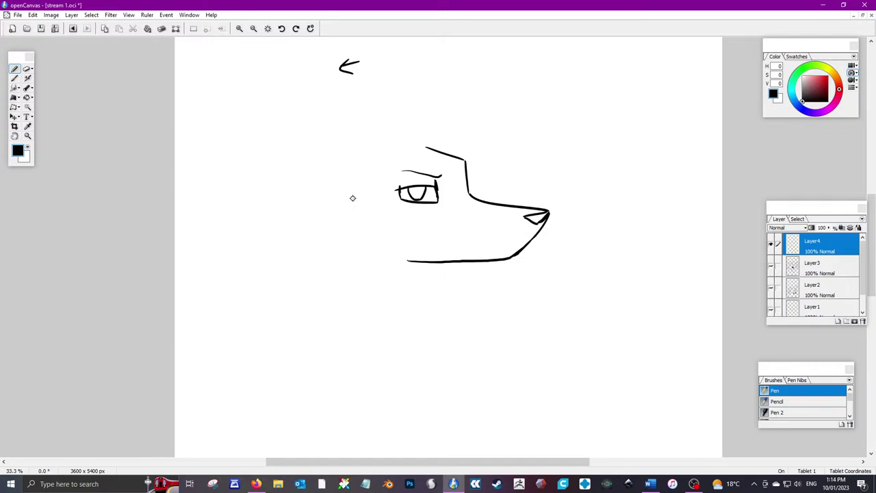
Add a jagged cheek tuft, neck and shoulder lines, and a long mouth with an inner muzzle line to the profile head
mouse_move(353, 198)
mouse_down()
mouse_move(336, 232)
mouse_move(350, 226)
mouse_move(330, 243)
mouse_move(381, 255)
mouse_up()
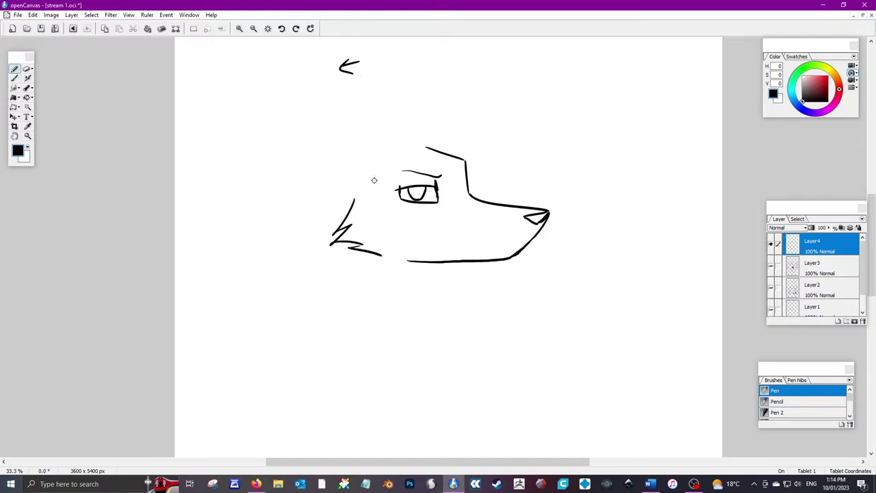
mouse_move(440, 263)
mouse_down()
mouse_move(455, 303)
mouse_move(445, 299)
mouse_up()
mouse_move(376, 256)
mouse_down()
mouse_move(395, 312)
mouse_move(378, 329)
mouse_up()
mouse_move(439, 282)
mouse_down()
mouse_move(447, 304)
mouse_move(474, 309)
mouse_up()
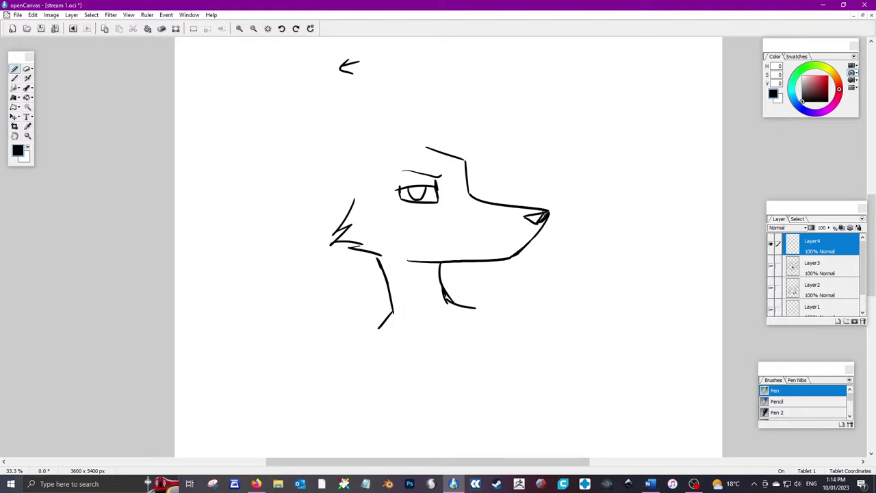
mouse_move(546, 214)
mouse_down()
mouse_move(508, 253)
mouse_move(518, 241)
mouse_move(430, 232)
mouse_up()
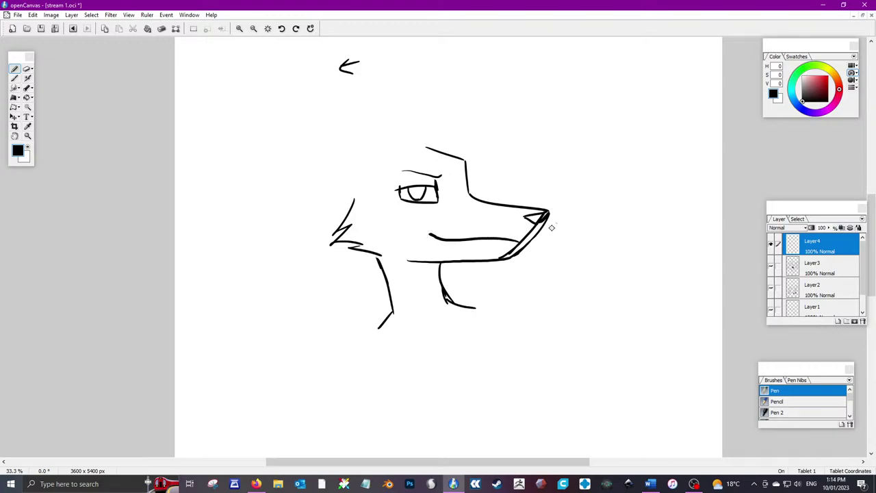
Paint out the doubled outer chin and nose line in white, and touch up the jaw corner in black
click(28, 148)
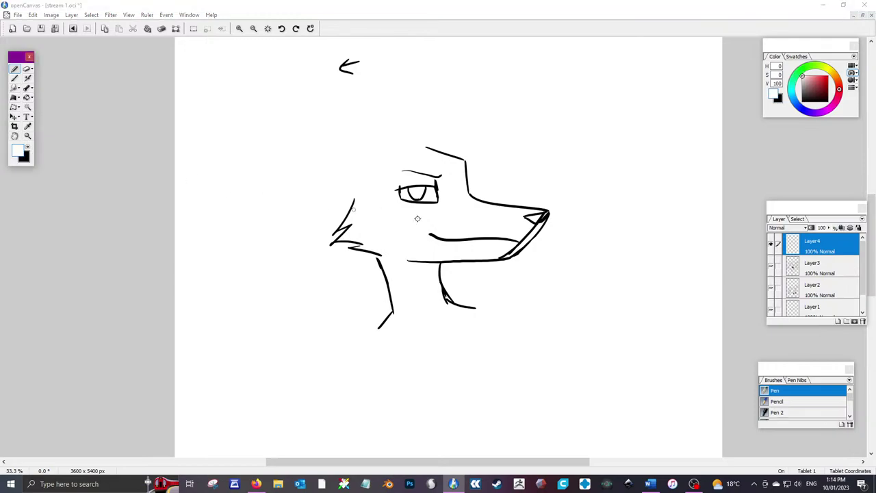
mouse_move(558, 233)
mouse_down()
mouse_move(554, 211)
mouse_move(542, 224)
mouse_move(550, 208)
mouse_move(537, 237)
mouse_move(508, 256)
mouse_up()
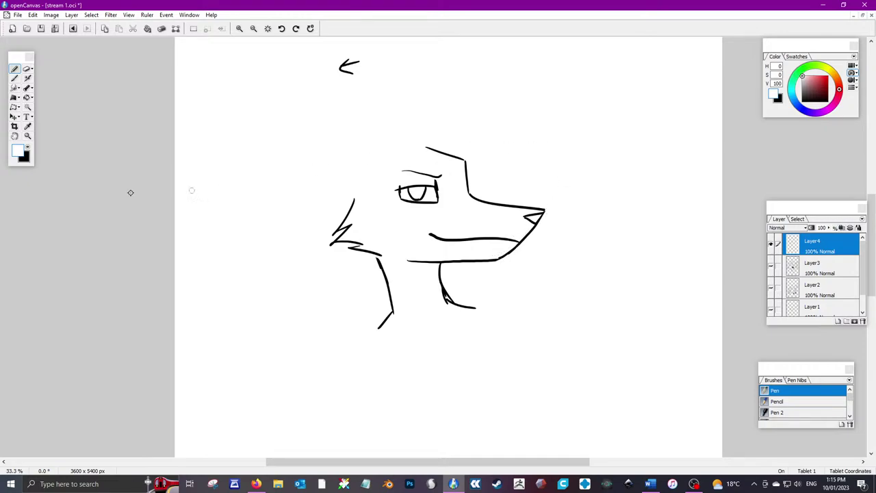
click(28, 149)
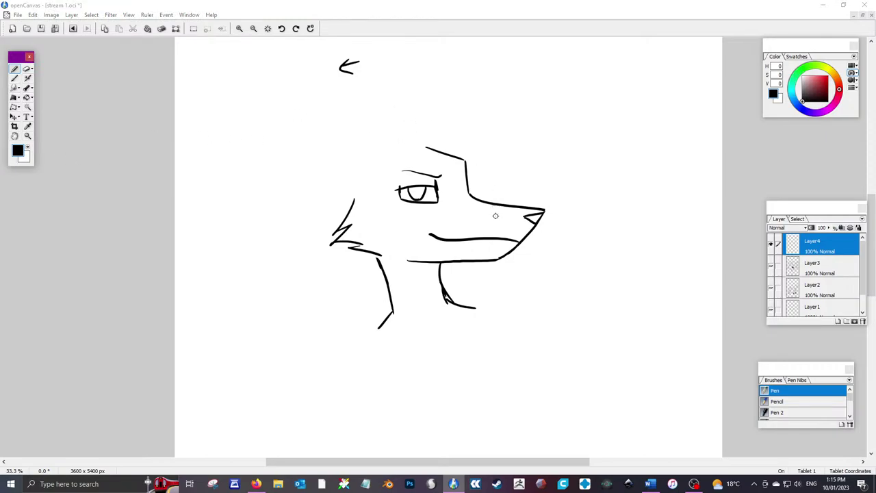
click(500, 258)
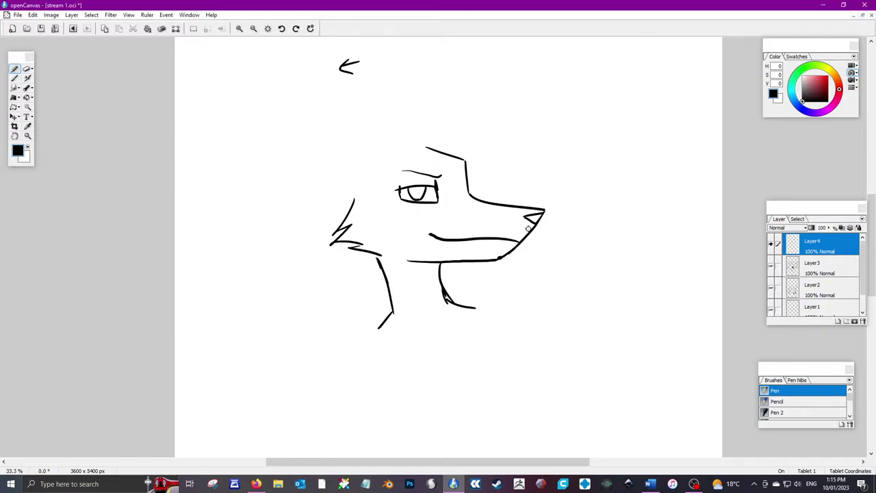
key(ctrl+z)
click(500, 258)
Draw a tall pointed ear behind the brow with an inner ear outline and a small jagged fur tuft
drag(397, 144, 327, 83)
key(ctrl+z)
mouse_move(395, 148)
mouse_down()
mouse_move(372, 117)
mouse_move(326, 87)
mouse_up()
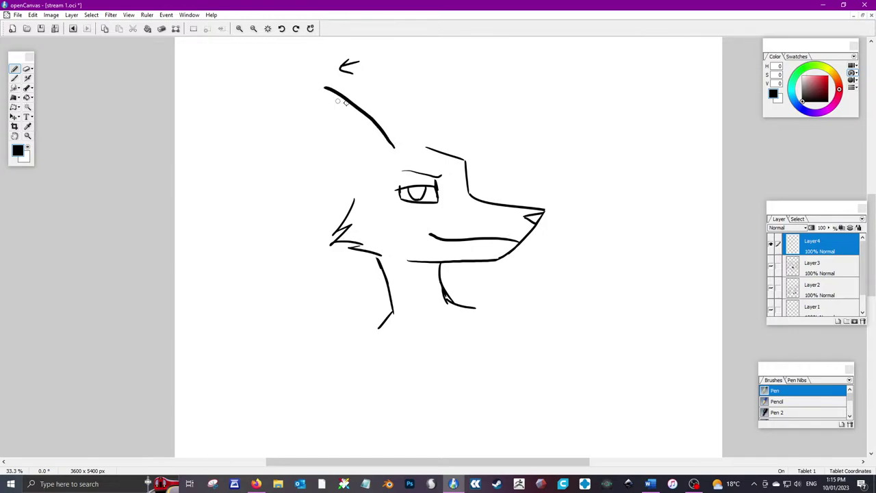
key(ctrl+z)
mouse_move(393, 148)
mouse_down()
mouse_move(376, 121)
mouse_move(326, 83)
mouse_up()
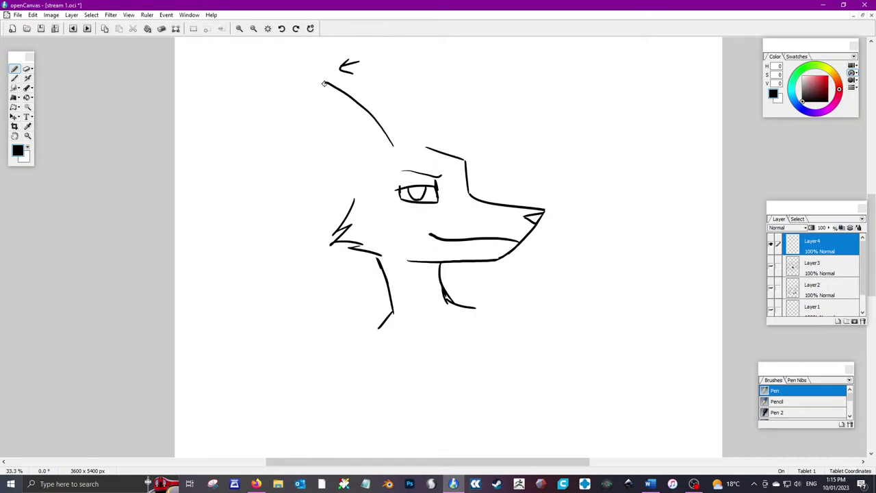
mouse_move(355, 204)
mouse_down()
mouse_move(336, 184)
mouse_move(326, 83)
mouse_up()
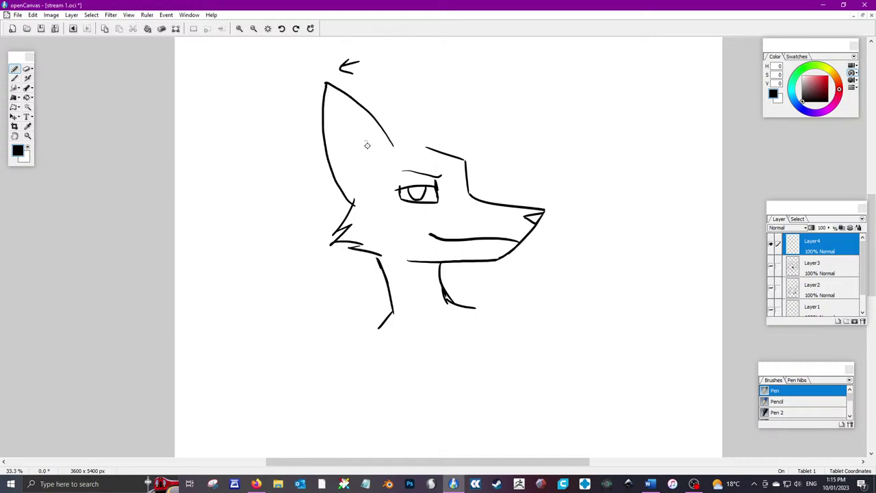
mouse_move(383, 159)
mouse_down()
mouse_move(339, 112)
mouse_move(363, 185)
mouse_move(380, 165)
mouse_move(364, 184)
mouse_up()
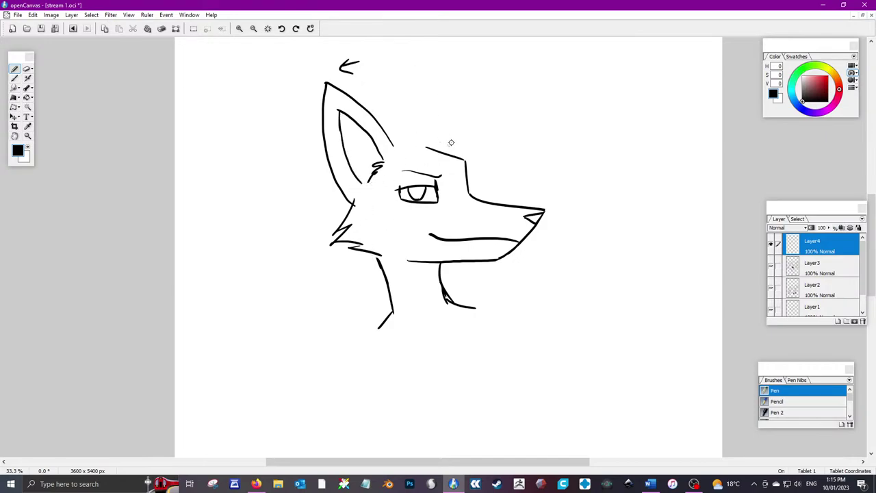
Draw a pointed forelock sweeping out over the snout and a long hair lock falling across the eye to the neck
mouse_move(456, 157)
mouse_down()
mouse_move(534, 125)
mouse_move(604, 270)
mouse_up()
mouse_move(463, 159)
mouse_down()
mouse_move(500, 157)
mouse_move(488, 156)
mouse_move(541, 182)
mouse_move(605, 279)
mouse_up()
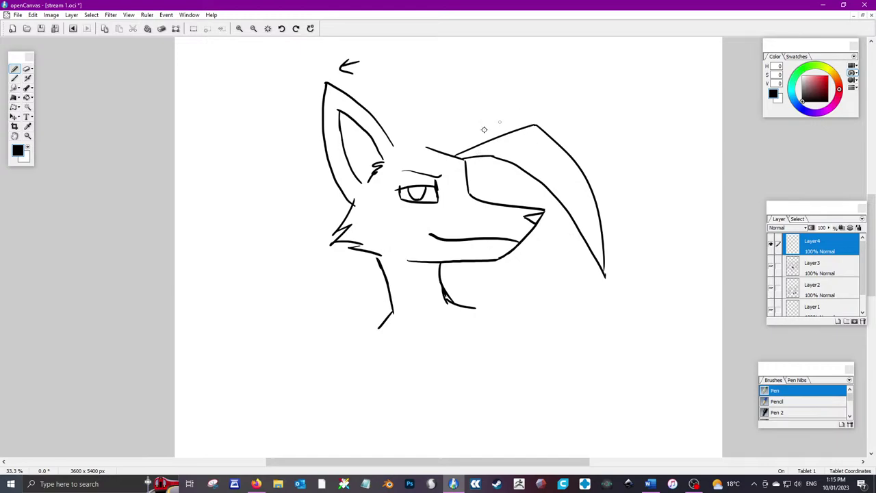
mouse_move(459, 157)
mouse_down()
mouse_move(469, 117)
mouse_move(400, 201)
mouse_move(374, 277)
mouse_move(374, 313)
mouse_up()
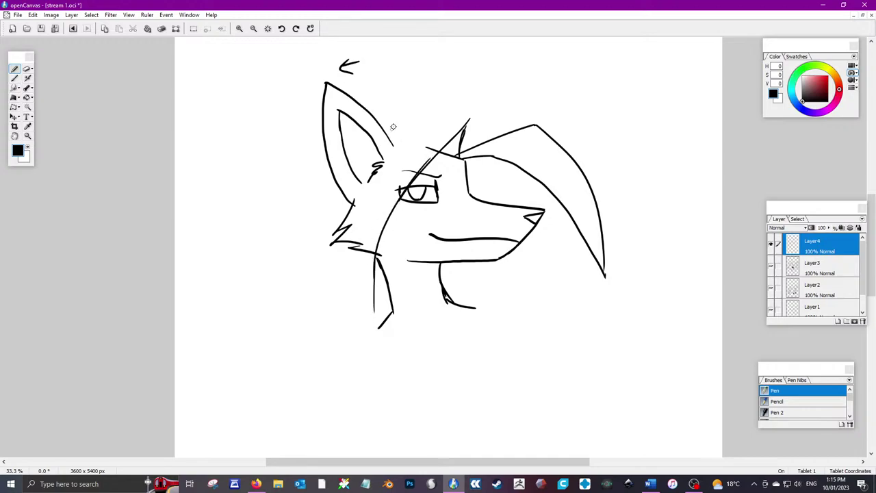
mouse_move(398, 112)
mouse_down()
mouse_move(362, 179)
mouse_move(365, 277)
mouse_up()
key(ctrl+z)
key(ctrl+z)
key(ctrl+z)
key(ctrl+z)
mouse_move(400, 112)
mouse_down()
mouse_move(359, 195)
mouse_move(357, 248)
mouse_move(377, 321)
mouse_up()
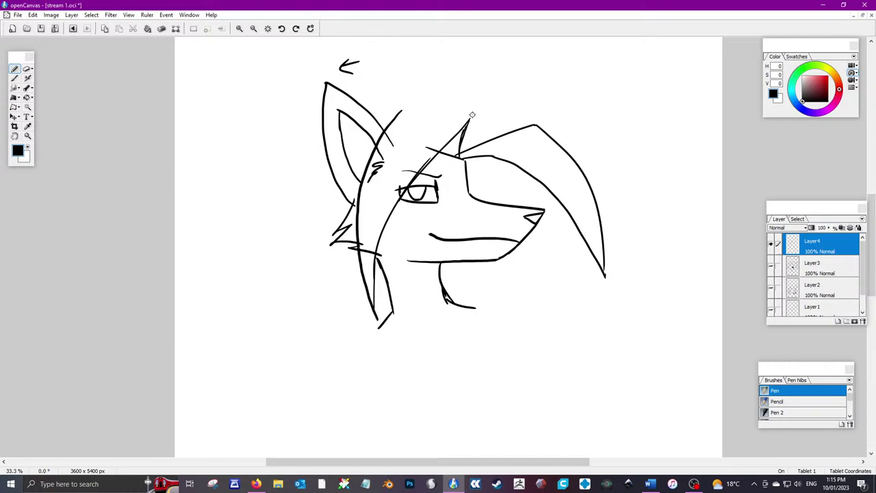
Draw a large forward-pointing hair spike over the crown, and undo the extra outer strand above the forelock
mouse_move(469, 125)
mouse_down()
mouse_move(461, 157)
mouse_move(483, 104)
mouse_up()
drag(402, 111, 480, 98)
key(ctrl+z)
key(ctrl+z)
drag(460, 157, 487, 90)
mouse_move(404, 108)
mouse_down()
mouse_move(451, 86)
mouse_move(430, 91)
mouse_move(510, 80)
mouse_move(467, 119)
mouse_move(532, 108)
mouse_move(557, 127)
mouse_move(604, 198)
mouse_move(629, 258)
mouse_move(604, 234)
mouse_up()
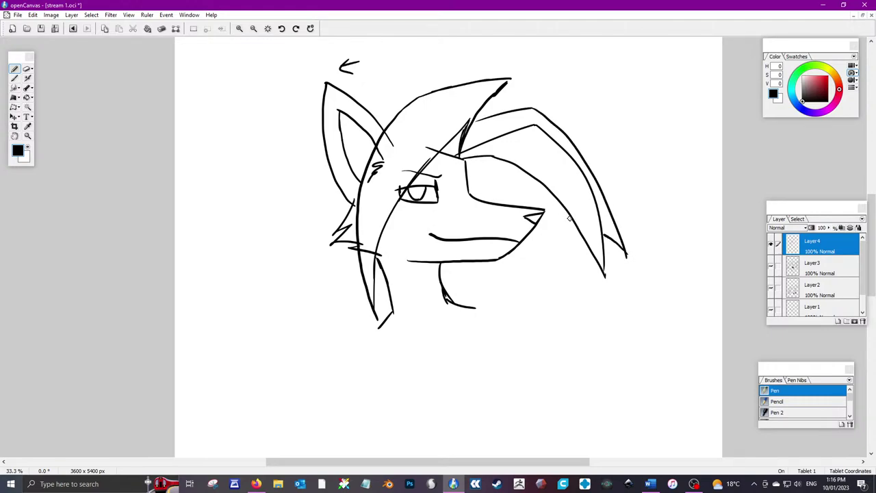
key(ctrl+z)
key(ctrl+z)
key(ctrl+z)
Draw a far-side hair lock passing behind the forelock and snout, cleaning up its lower tip with white and black
mouse_move(473, 124)
mouse_down()
mouse_move(549, 93)
mouse_move(555, 198)
mouse_move(530, 332)
mouse_up()
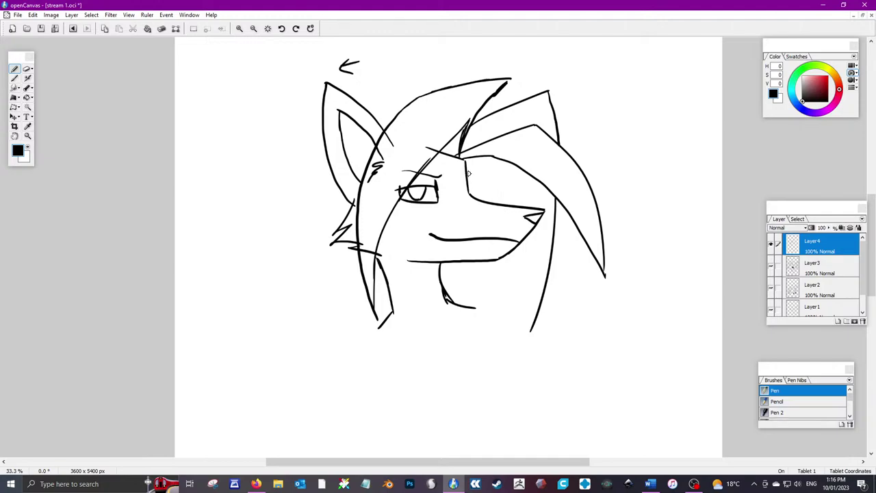
drag(468, 171, 493, 203)
drag(509, 252, 524, 338)
key(ctrl+z)
click(774, 96)
drag(530, 334, 526, 341)
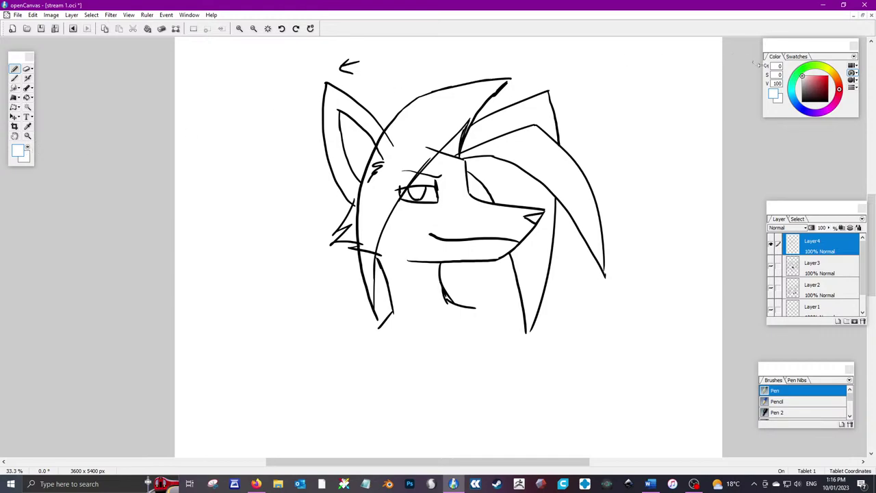
drag(815, 96, 802, 102)
click(529, 330)
Add jagged mane fur behind the ear and above the crown, and extend the shoulder lines on both sides of the neck
mouse_move(389, 295)
mouse_down()
mouse_move(343, 281)
mouse_move(375, 277)
mouse_move(341, 260)
mouse_move(353, 260)
mouse_move(298, 173)
mouse_move(328, 195)
mouse_move(304, 139)
mouse_move(317, 152)
mouse_move(321, 118)
mouse_up()
mouse_move(348, 92)
mouse_down()
mouse_move(397, 59)
mouse_move(434, 74)
mouse_move(514, 81)
mouse_up()
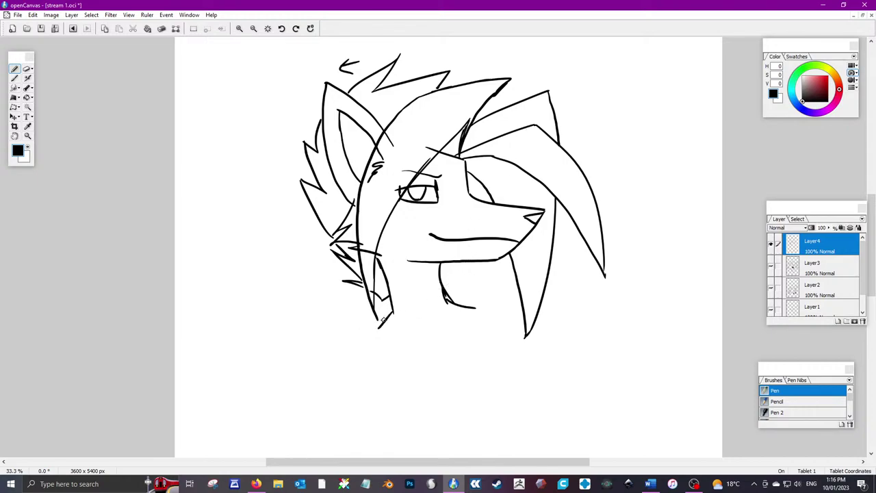
drag(387, 320, 344, 335)
drag(478, 309, 515, 306)
drag(345, 335, 309, 338)
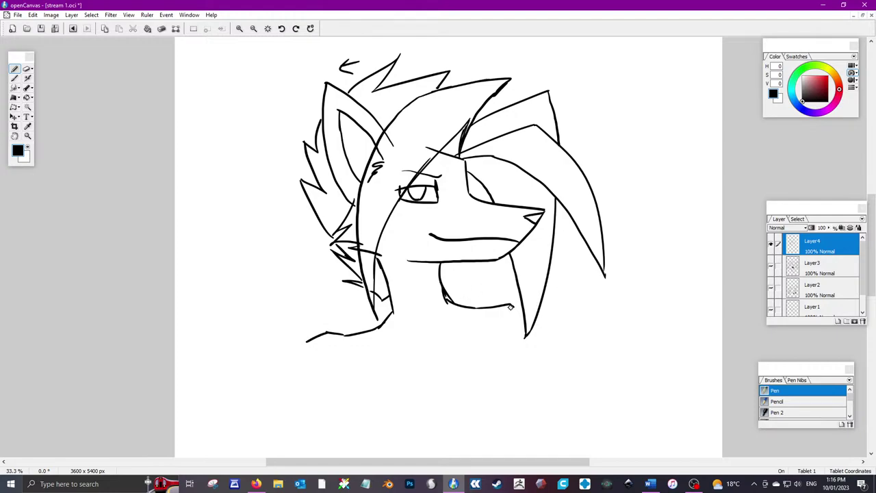
drag(511, 307, 523, 314)
Draw a curved row of small round necklace beads below the neck with a spiral hook pendant
mouse_move(873, 248)
mouse_down()
mouse_move(873, 269)
mouse_move(873, 243)
mouse_move(873, 251)
mouse_up()
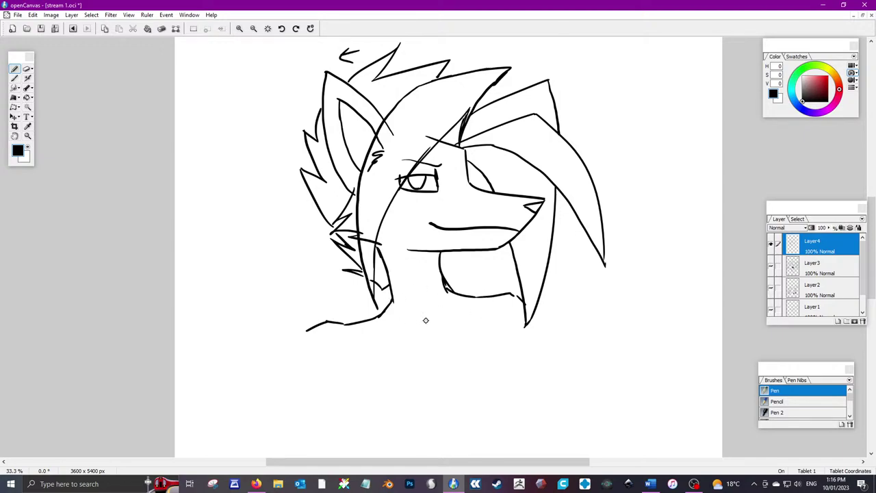
mouse_move(384, 309)
mouse_down()
mouse_move(429, 336)
mouse_move(457, 326)
mouse_move(470, 308)
mouse_up()
scroll(867, 287, down, 2)
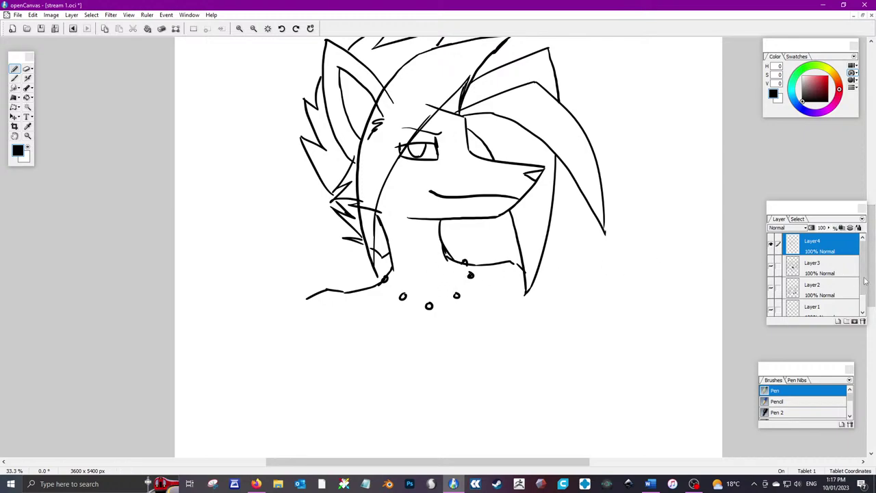
scroll(869, 274, down, 2)
scroll(868, 274, up, 1)
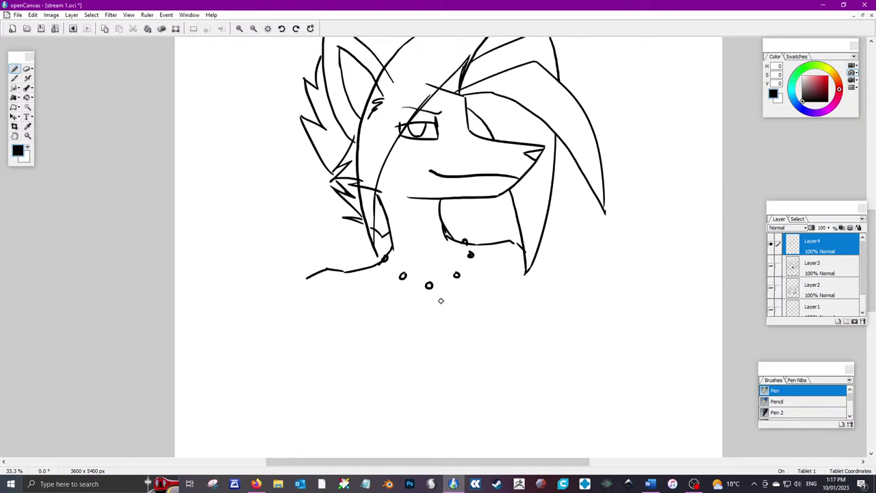
mouse_move(445, 279)
mouse_down()
mouse_move(439, 295)
mouse_move(459, 291)
mouse_move(453, 304)
mouse_move(439, 276)
mouse_up()
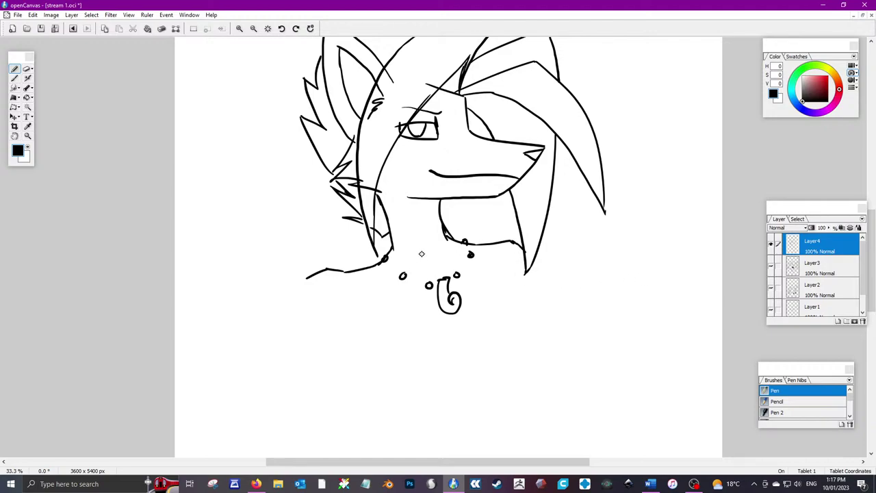
Draw short lines for the torso sides and a raised arm bent at the elbow beside the forelock
drag(343, 322, 356, 376)
drag(502, 306, 496, 364)
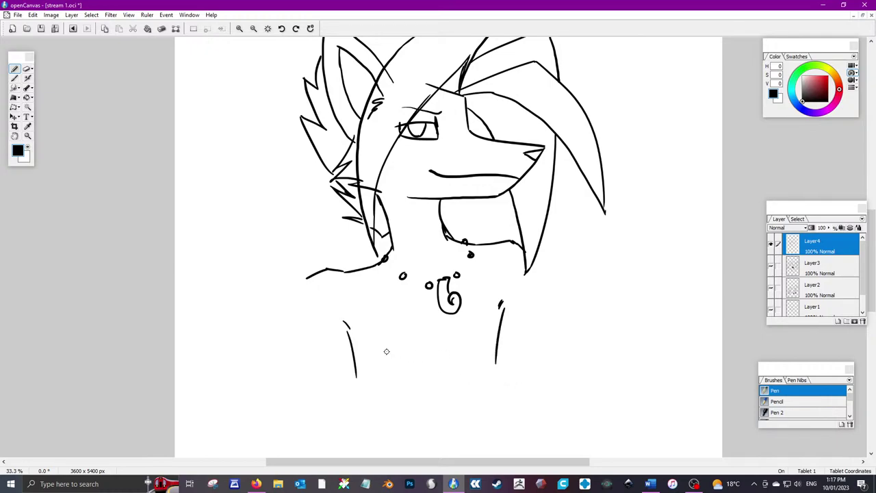
drag(537, 256, 590, 287)
drag(536, 258, 587, 288)
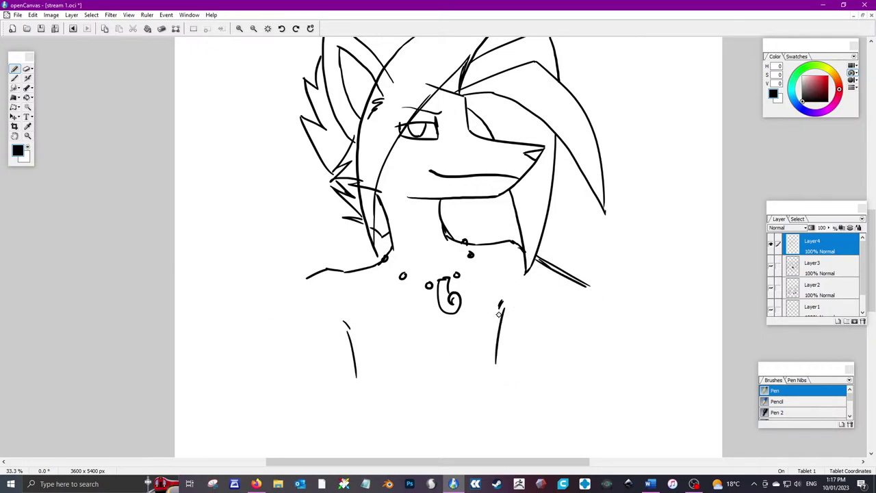
drag(506, 311, 584, 340)
drag(566, 278, 617, 304)
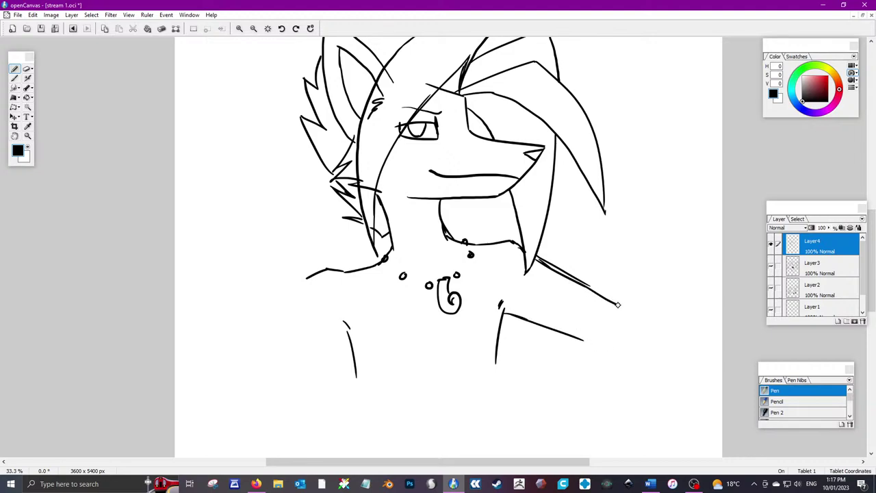
drag(585, 337, 641, 361)
mouse_move(626, 327)
mouse_down()
mouse_move(621, 265)
mouse_move(652, 248)
mouse_move(678, 362)
mouse_move(641, 363)
mouse_up()
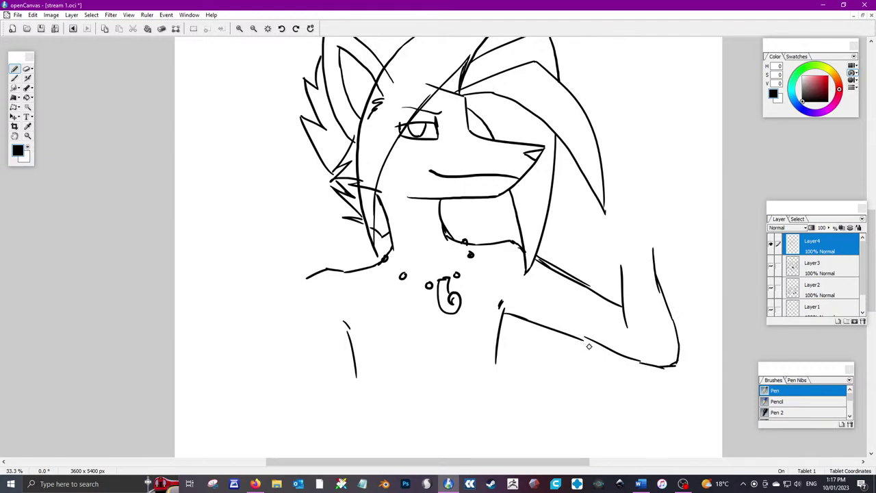
drag(582, 338, 608, 349)
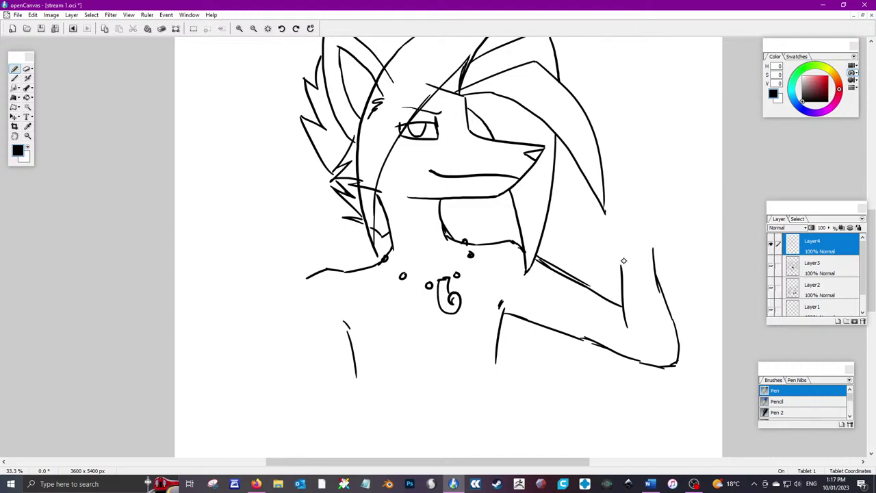
Add the wrist and a hand with curled fingers and a thumb to the raised arm
drag(619, 267, 609, 240)
mouse_move(654, 247)
mouse_down()
mouse_move(676, 196)
mouse_move(662, 186)
mouse_move(648, 192)
mouse_move(645, 216)
mouse_move(662, 194)
mouse_move(640, 175)
mouse_move(634, 208)
mouse_move(643, 210)
mouse_up()
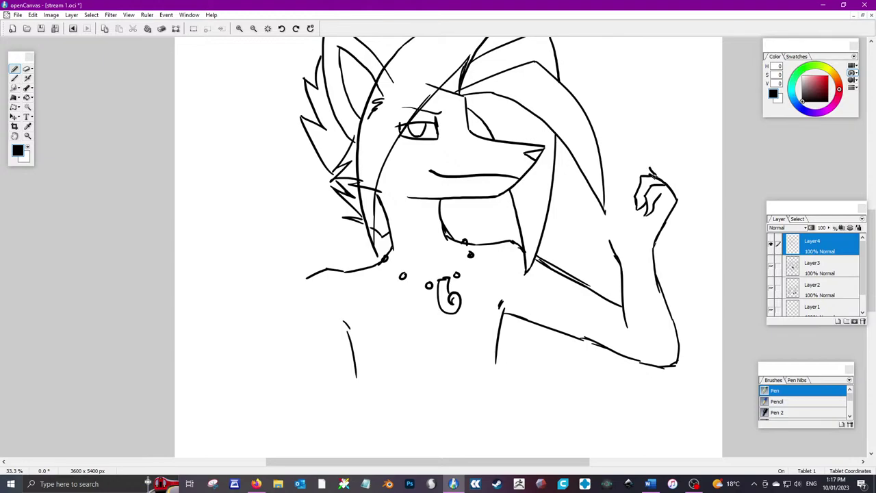
mouse_move(654, 176)
mouse_down()
mouse_move(632, 166)
mouse_move(624, 198)
mouse_up()
mouse_move(606, 237)
mouse_down()
mouse_move(587, 185)
mouse_move(629, 224)
mouse_up()
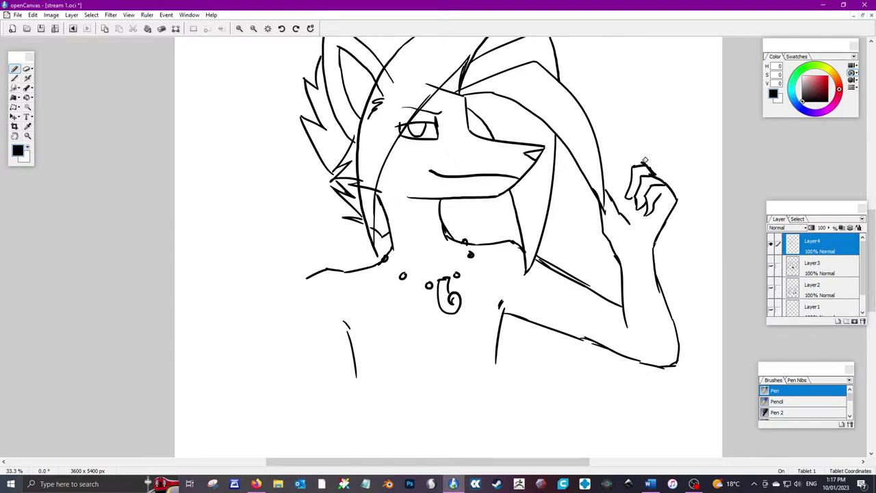
drag(648, 110, 639, 159)
key(ctrl+z)
drag(639, 120, 636, 165)
drag(619, 210, 641, 99)
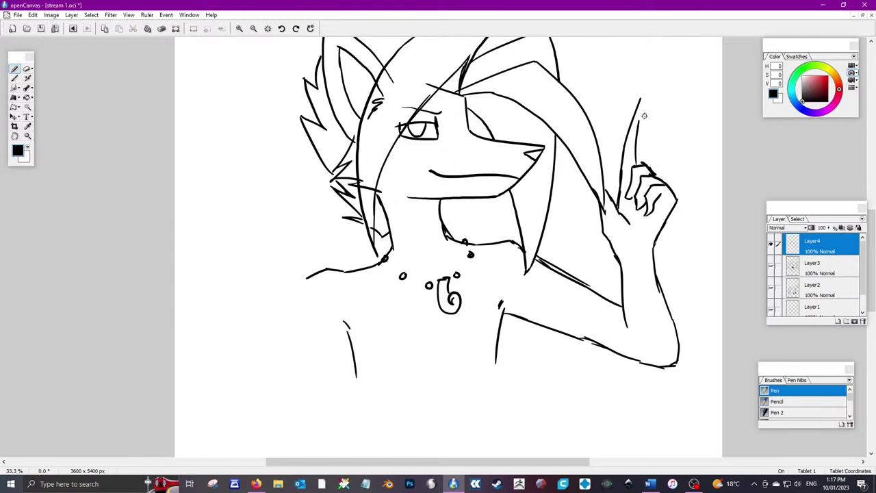
key(ctrl+z)
key(ctrl+z)
mouse_move(623, 149)
mouse_down()
mouse_move(635, 99)
mouse_move(640, 130)
mouse_up()
key(ctrl+z)
key(ctrl+z)
key(ctrl+z)
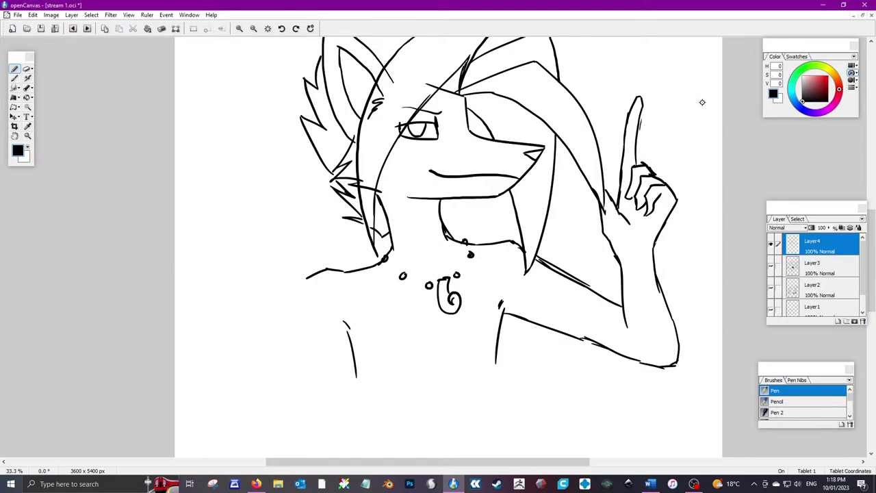
key(ctrl+z)
key(ctrl+z)
key(ctrl+z)
key(ctrl+z)
key(ctrl+z)
key(ctrl+z)
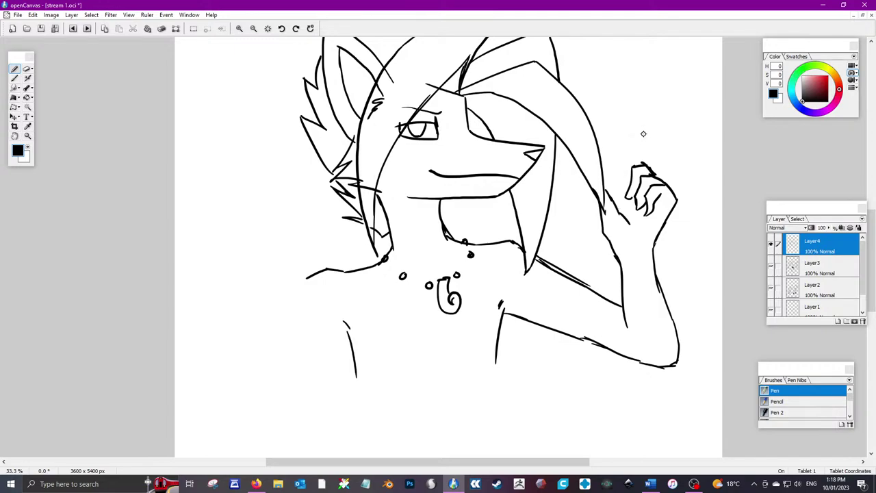
Draw a bent index finger on the raised hand and add an inner line to the curled fingers
mouse_move(641, 165)
mouse_down()
mouse_move(627, 133)
mouse_move(617, 137)
mouse_move(611, 159)
mouse_move(628, 158)
mouse_move(620, 207)
mouse_up()
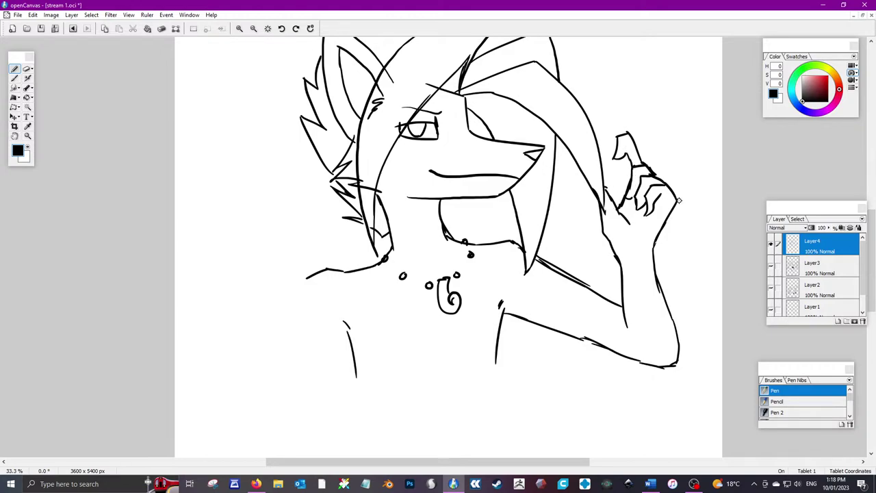
drag(667, 200, 654, 218)
Erase the doubled strokes along the upper arm with white, and redraw the underside line in black
key(x)
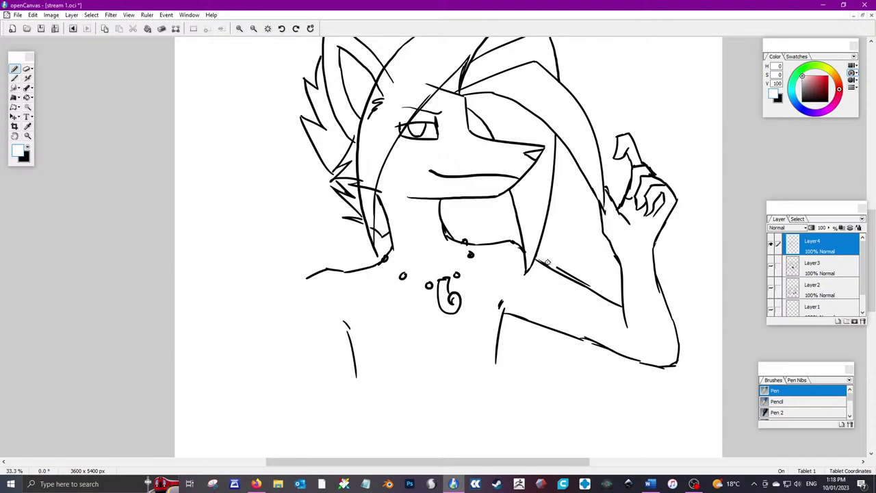
key(ctrl+z)
drag(582, 336, 609, 344)
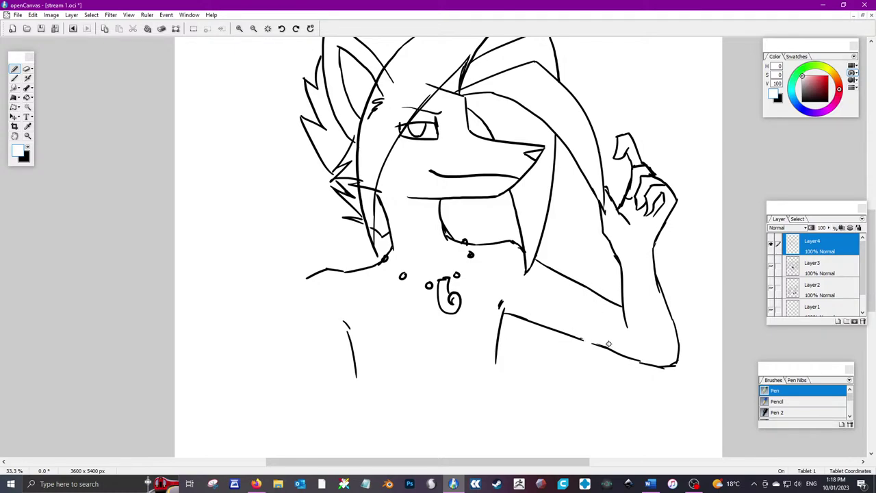
click(28, 151)
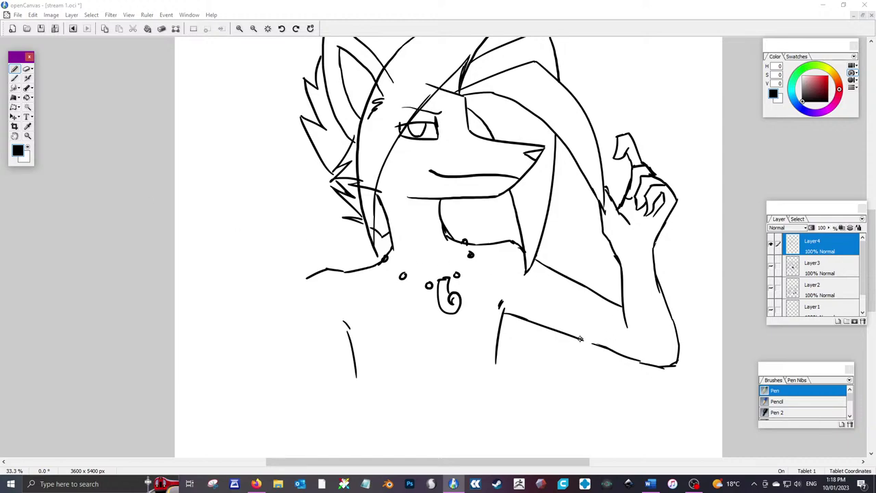
drag(580, 338, 604, 347)
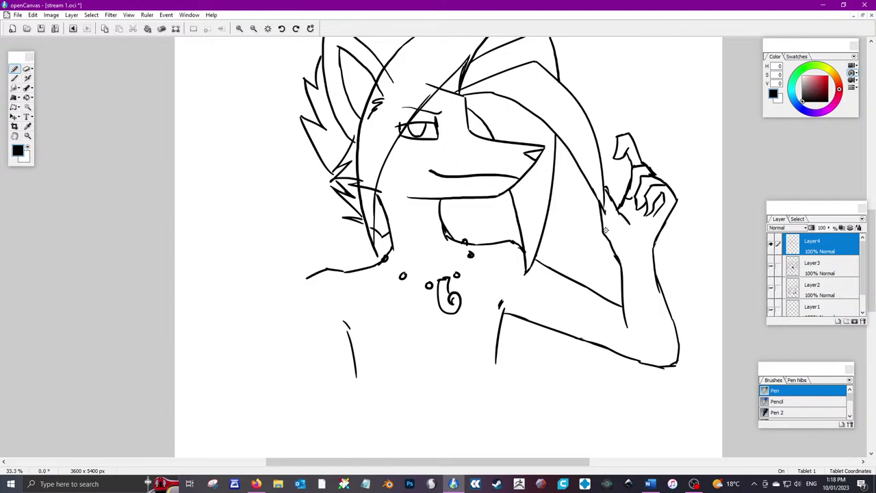
Switch to white and clean up the rough forearm line just below the raised wrist
click(28, 147)
click(29, 148)
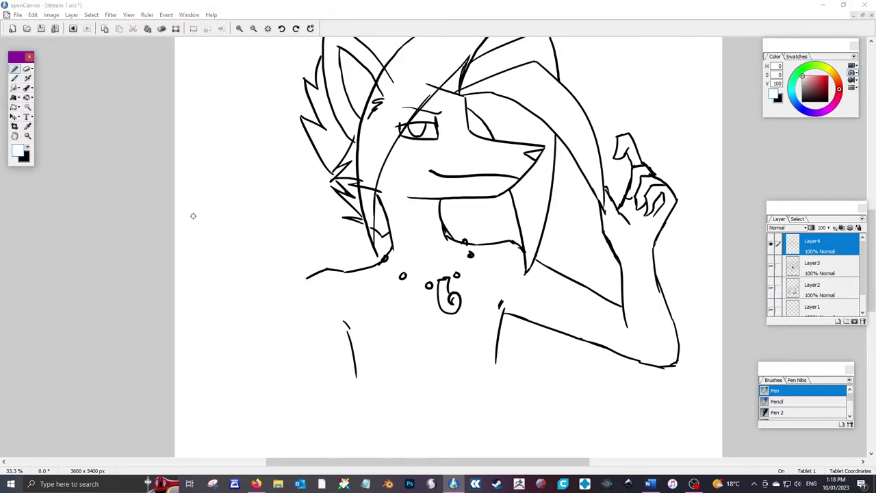
click(606, 233)
drag(605, 233, 621, 258)
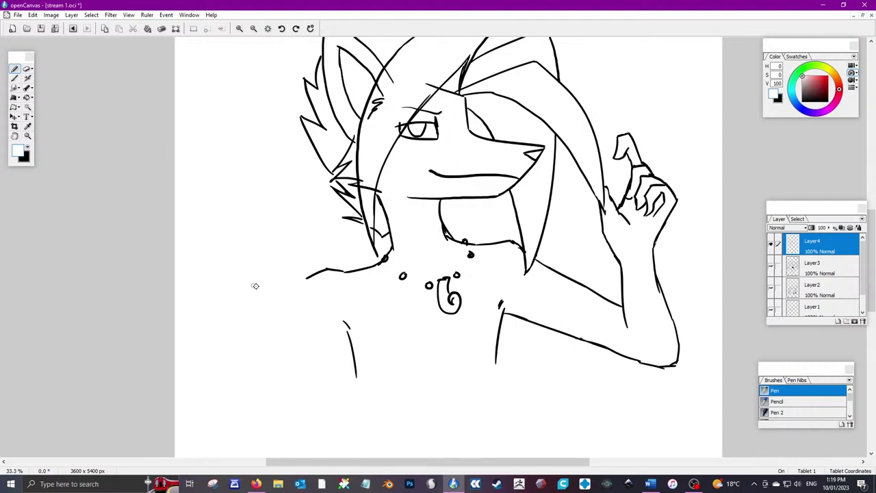
Add black contour strokes to the torso: a short curve across the lower middle and a short line inside each side
click(26, 148)
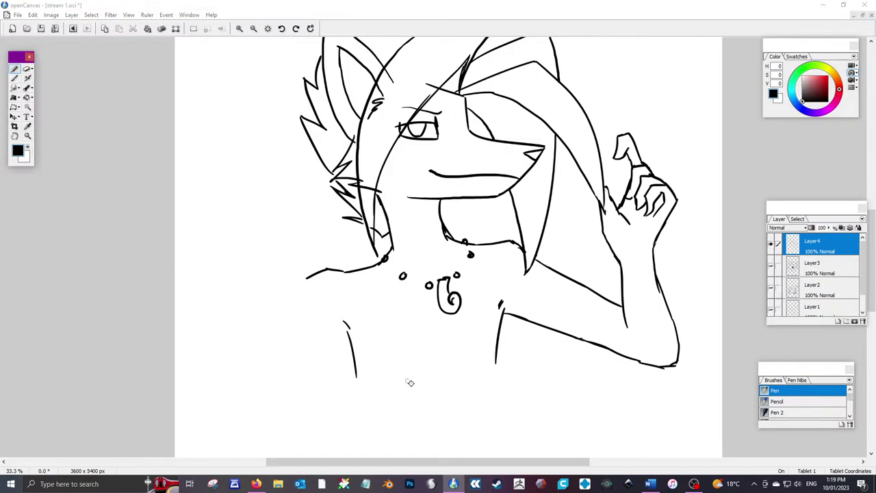
drag(425, 377, 473, 373)
drag(370, 335, 382, 361)
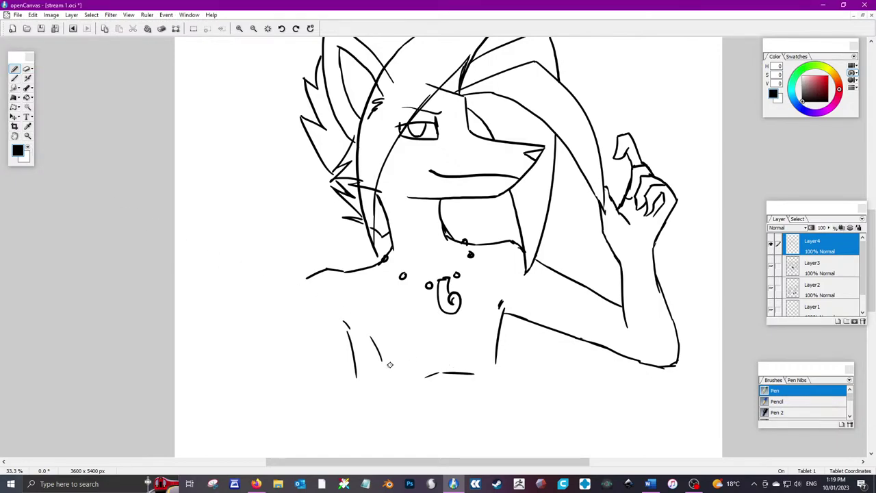
drag(491, 338, 489, 350)
Draw the lowered arm from the shoulder, bending at the elbow toward the hip, with inner and outer edges
mouse_move(326, 267)
mouse_down()
mouse_move(294, 288)
mouse_move(254, 345)
mouse_up()
mouse_move(346, 326)
mouse_down()
mouse_move(284, 376)
mouse_move(290, 409)
mouse_move(303, 421)
mouse_up()
mouse_move(254, 344)
mouse_down()
mouse_move(226, 393)
mouse_move(258, 438)
mouse_up()
drag(228, 408, 282, 446)
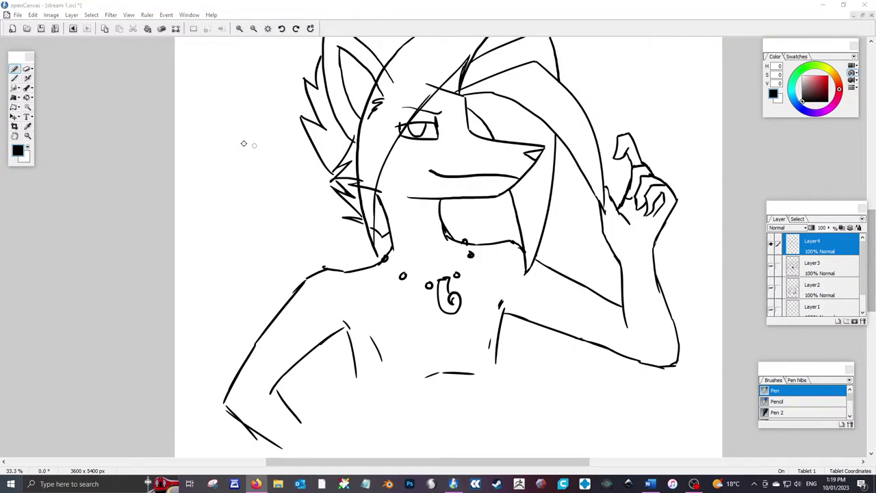
Begin a small head facing away from the large character, with a curved top line, eye, brow and pointed snout
click(238, 80)
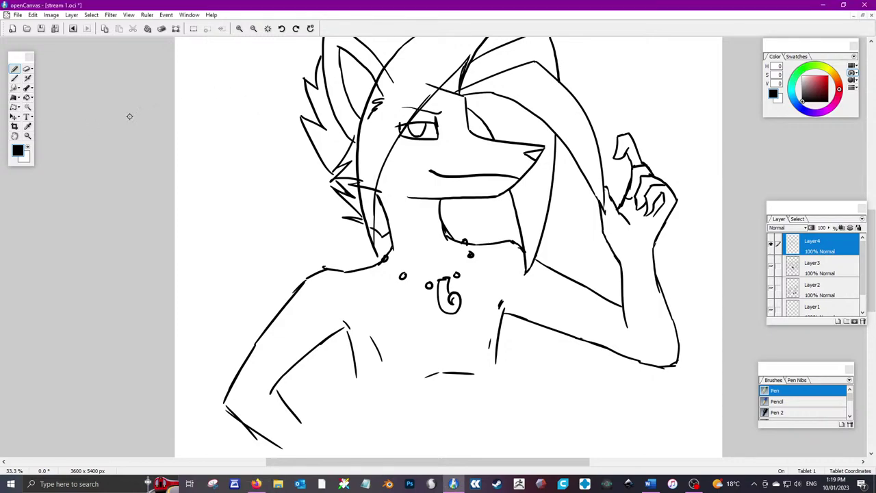
mouse_move(251, 91)
mouse_down()
mouse_move(199, 121)
mouse_move(209, 145)
mouse_move(182, 166)
mouse_move(189, 178)
mouse_move(241, 180)
mouse_move(227, 142)
mouse_move(238, 145)
mouse_move(223, 158)
mouse_move(227, 144)
mouse_move(231, 154)
mouse_up()
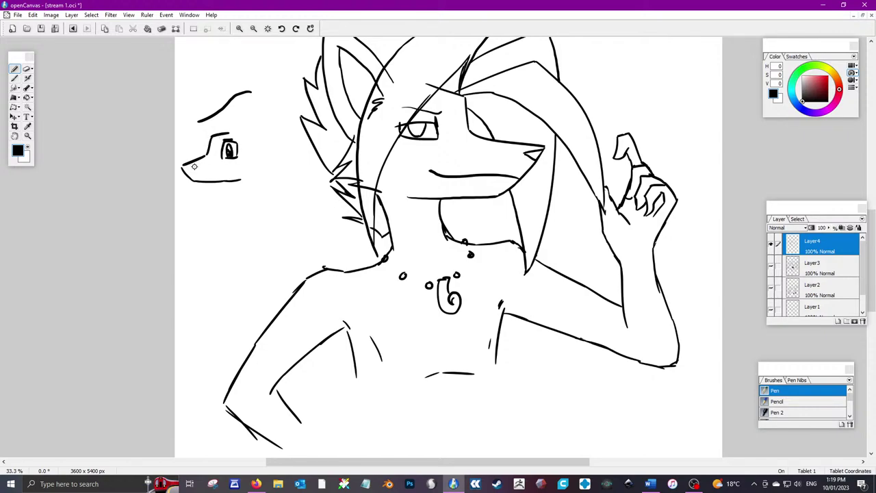
mouse_move(181, 166)
mouse_down()
mouse_move(195, 168)
mouse_move(183, 164)
mouse_up()
Undo the last strokes and paint out the curved line above the small head with white
key(ctrl+z)
key(ctrl+z)
key(ctrl+z)
click(37, 152)
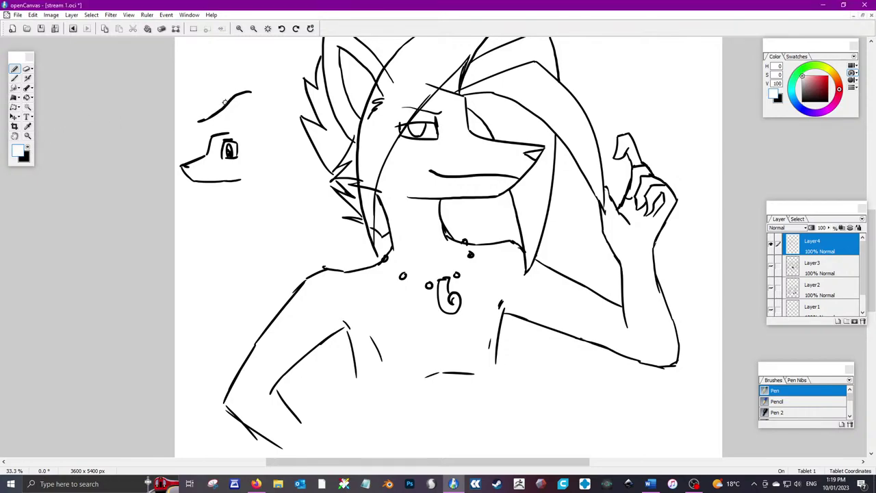
mouse_move(220, 108)
mouse_down()
mouse_move(196, 127)
mouse_move(247, 94)
mouse_move(232, 103)
mouse_up()
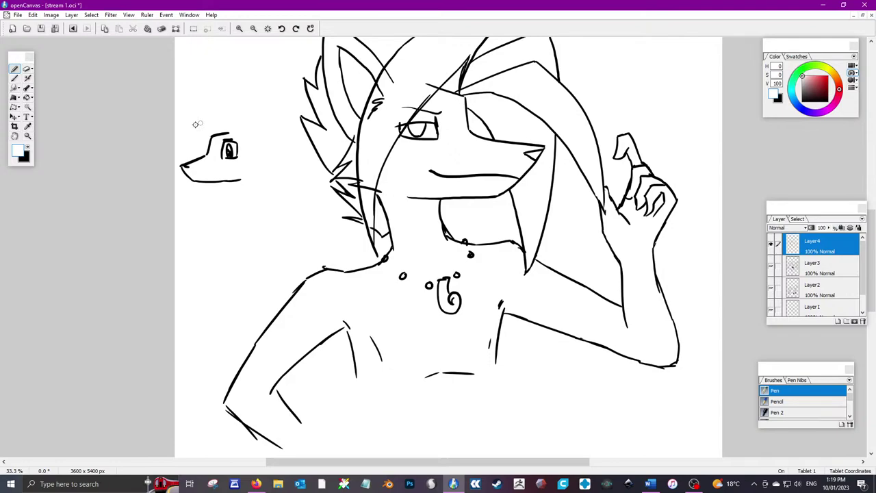
Add a black mouth line, a cheek line and a pointed ear with inner detail to the small head
click(28, 149)
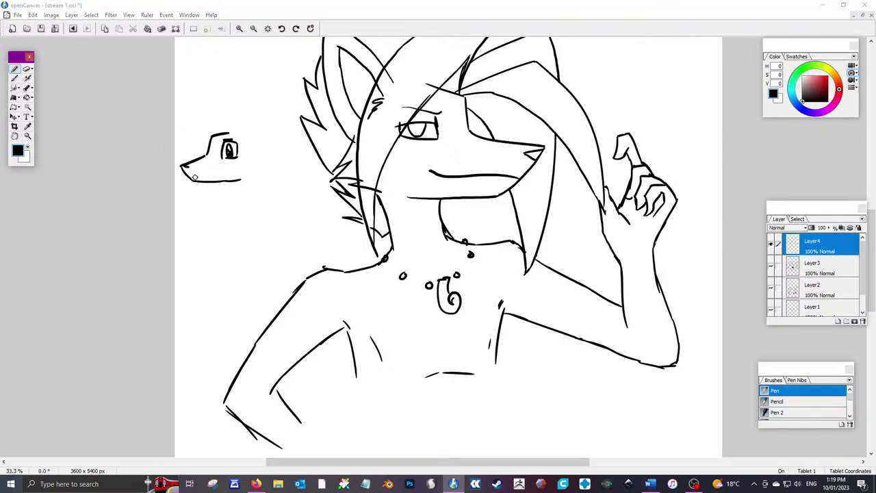
drag(195, 176, 212, 174)
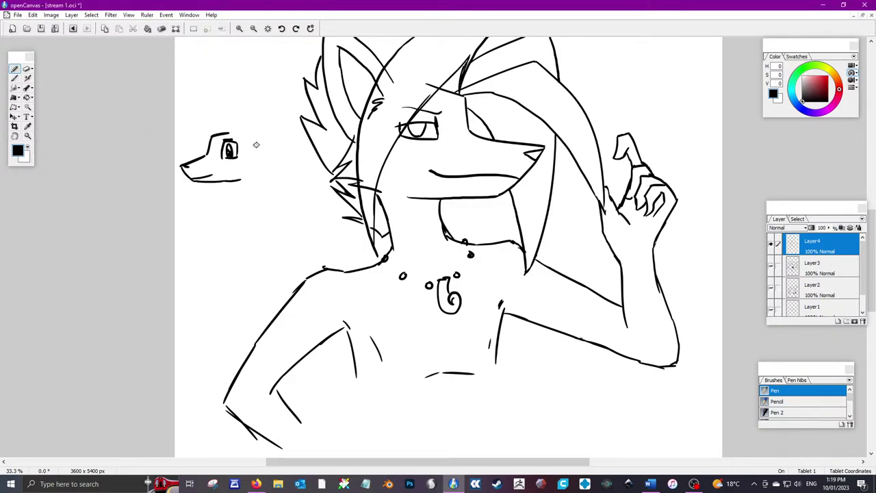
mouse_move(246, 130)
mouse_down()
mouse_move(272, 113)
mouse_move(272, 152)
mouse_up()
mouse_move(254, 140)
mouse_down()
mouse_move(266, 124)
mouse_move(264, 151)
mouse_move(215, 141)
mouse_move(212, 157)
mouse_move(248, 162)
mouse_up()
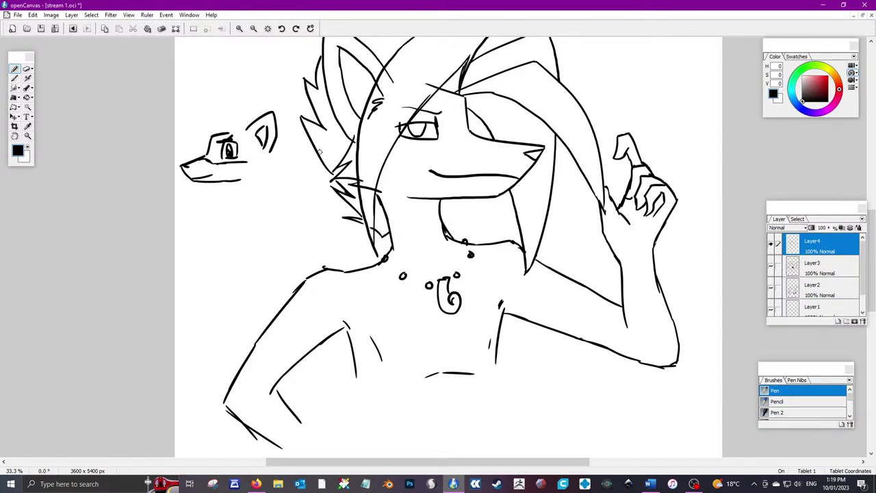
Add a straight line along the large character's upper snout, a line beside the eye and small cheek marks
drag(525, 148, 458, 145)
mouse_move(443, 112)
mouse_down()
mouse_move(448, 145)
mouse_move(458, 145)
mouse_move(360, 149)
mouse_move(337, 168)
mouse_up()
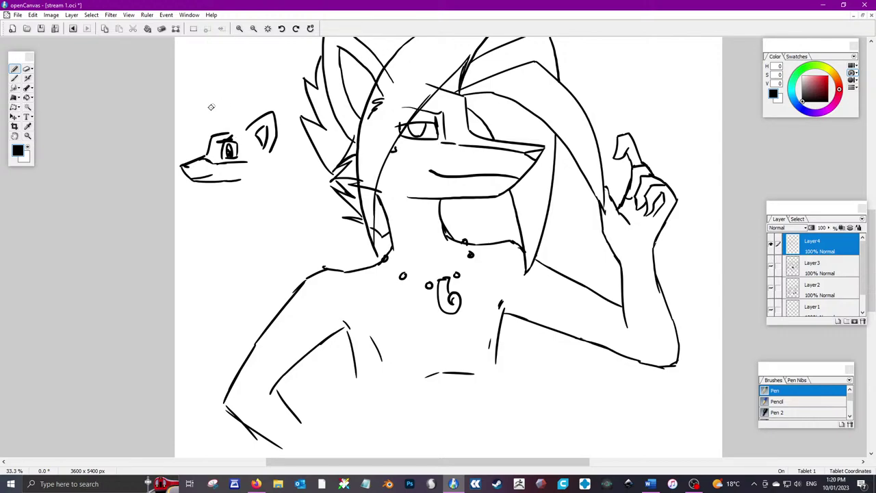
Draw shaggy hair over the small head's forehead and a jagged mane down its cheek and neck
mouse_move(249, 118)
mouse_down()
mouse_move(203, 122)
mouse_move(212, 122)
mouse_move(196, 141)
mouse_up()
mouse_move(206, 129)
mouse_down()
mouse_move(198, 142)
mouse_move(210, 142)
mouse_up()
mouse_move(263, 155)
mouse_down()
mouse_move(259, 175)
mouse_move(284, 162)
mouse_move(280, 188)
mouse_move(266, 207)
mouse_move(236, 207)
mouse_up()
mouse_move(250, 202)
mouse_down()
mouse_move(244, 212)
mouse_move(253, 222)
mouse_up()
mouse_move(229, 179)
mouse_down()
mouse_move(227, 217)
mouse_move(211, 197)
mouse_up()
drag(203, 115, 209, 124)
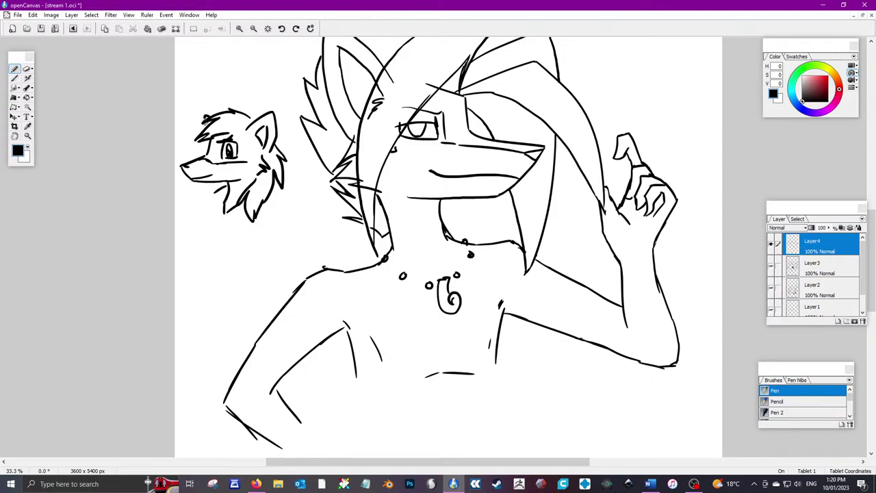
Add a fur tuft beneath the small head's chin and label the head "v1" with a downward arrow
drag(218, 186, 213, 209)
drag(223, 207, 220, 186)
drag(224, 79, 226, 93)
mouse_move(220, 85)
mouse_down()
mouse_move(235, 82)
mouse_move(209, 61)
mouse_move(221, 69)
mouse_move(221, 60)
mouse_up()
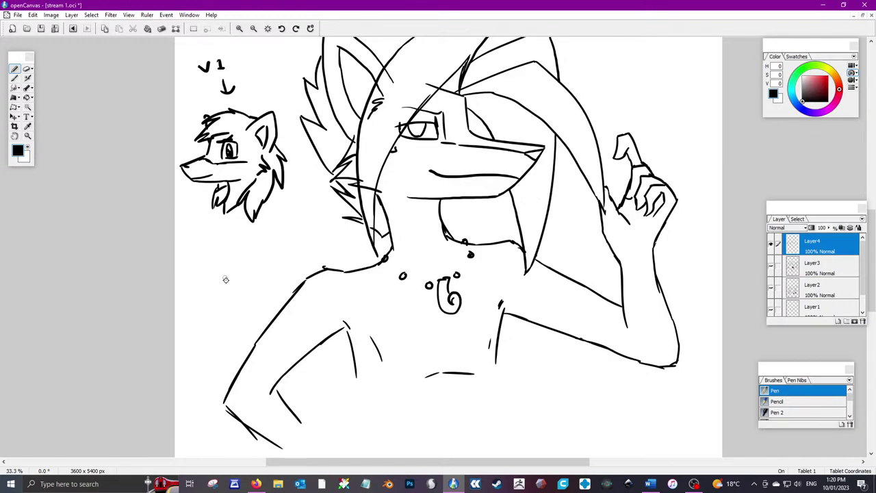
Sketch a second small head below the first, with eyes, a short snout and long pointed locks framing the face
mouse_move(201, 267)
mouse_down()
mouse_move(228, 258)
mouse_move(243, 273)
mouse_move(264, 273)
mouse_move(252, 297)
mouse_move(261, 280)
mouse_move(208, 281)
mouse_move(245, 267)
mouse_move(214, 283)
mouse_up()
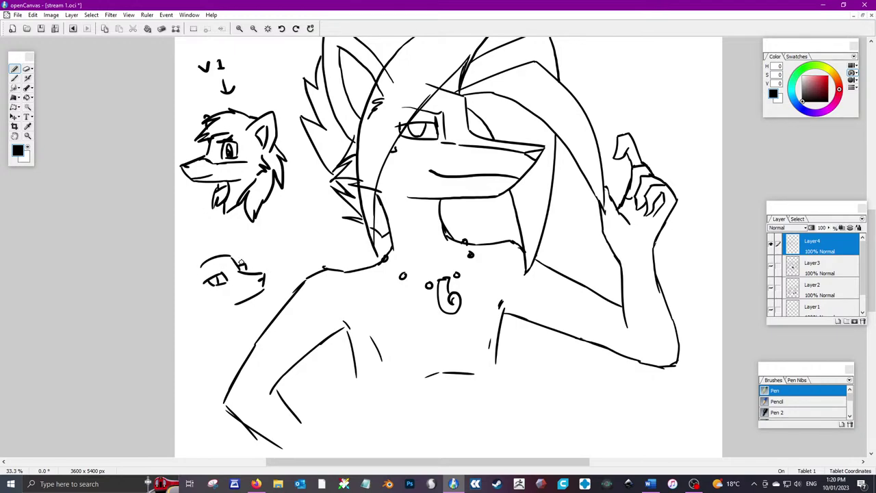
mouse_move(228, 251)
mouse_down()
mouse_move(208, 229)
mouse_move(241, 346)
mouse_up()
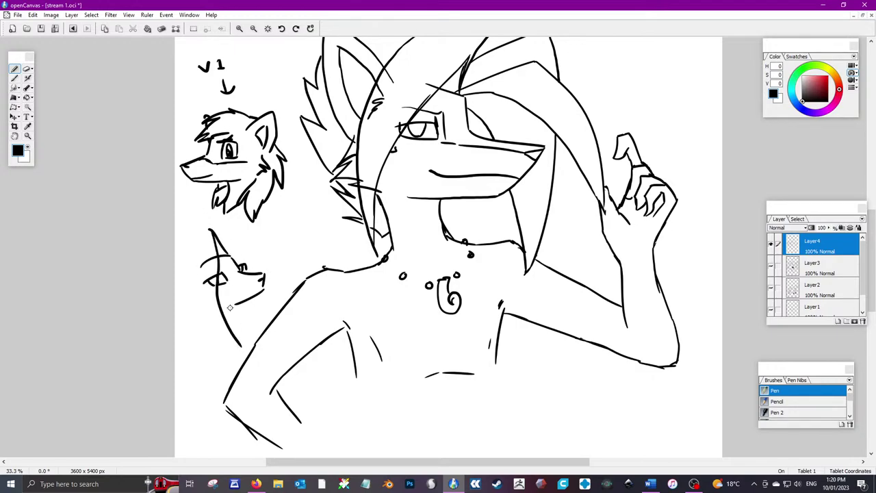
mouse_move(206, 229)
mouse_down()
mouse_move(211, 308)
mouse_move(242, 344)
mouse_up()
mouse_move(232, 259)
mouse_down()
mouse_move(243, 237)
mouse_move(284, 306)
mouse_up()
mouse_move(223, 241)
mouse_down()
mouse_move(244, 212)
mouse_move(289, 296)
mouse_up()
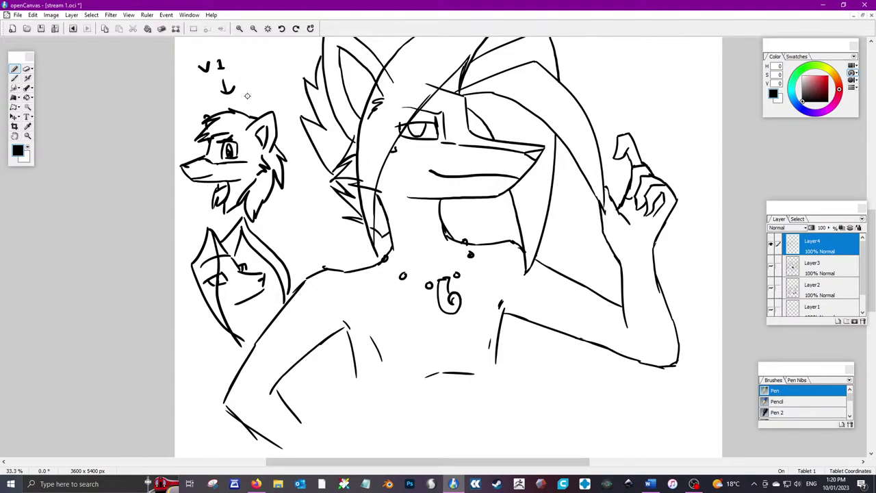
Draw small arrows pointing at the v1 head's forehead and snout
drag(251, 95, 239, 126)
drag(184, 138, 192, 156)
Add an outer hair strand, an ear and a neck line behind the second small head's face
mouse_move(183, 257)
mouse_down()
mouse_move(187, 290)
mouse_move(226, 335)
mouse_up()
drag(183, 255, 173, 252)
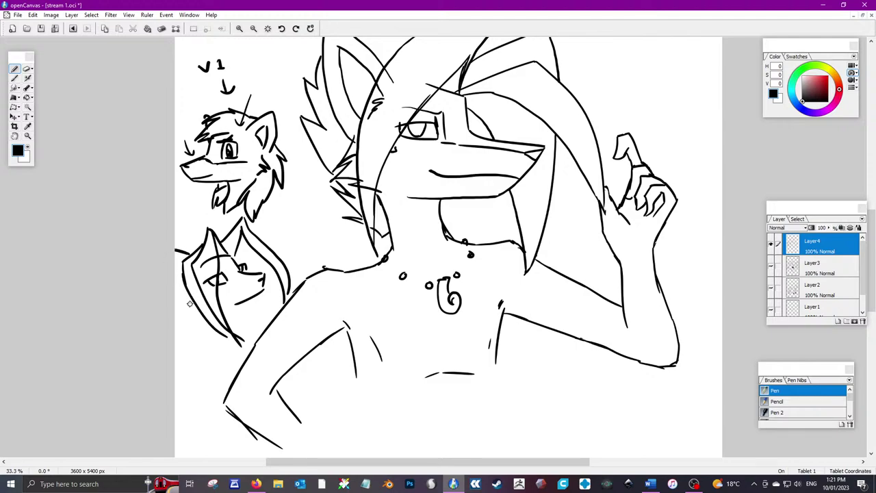
mouse_move(192, 302)
mouse_down()
mouse_move(173, 273)
mouse_move(179, 265)
mouse_move(171, 267)
mouse_move(201, 299)
mouse_move(220, 286)
mouse_move(225, 297)
mouse_move(195, 311)
mouse_move(177, 294)
mouse_move(210, 351)
mouse_up()
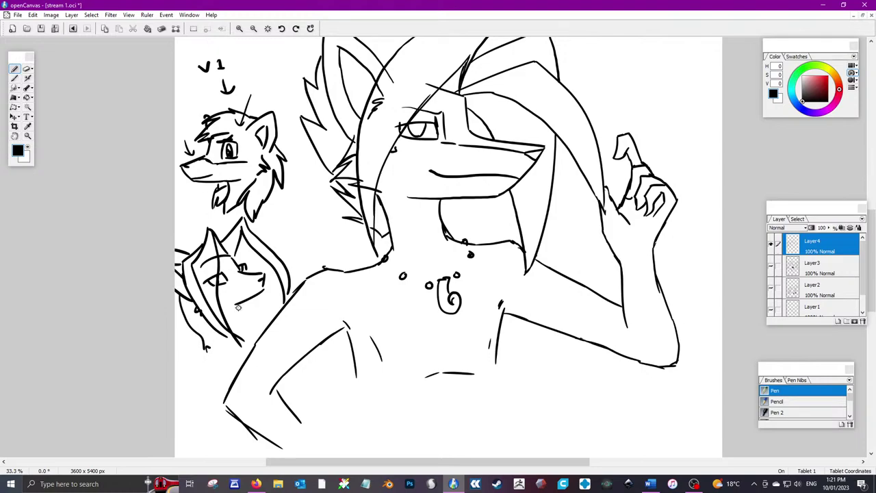
Finish the small long-haired head sketch beneath the v1 head with its snout, jaw, neck fur and face details
mouse_move(236, 304)
mouse_down()
mouse_move(245, 326)
mouse_move(235, 335)
mouse_up()
drag(281, 293, 265, 276)
drag(244, 299, 252, 319)
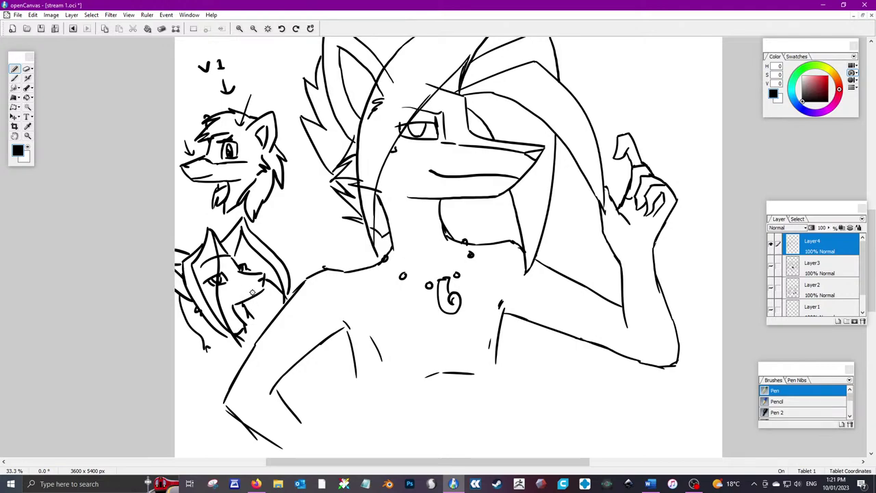
drag(263, 283, 225, 293)
drag(236, 260, 234, 252)
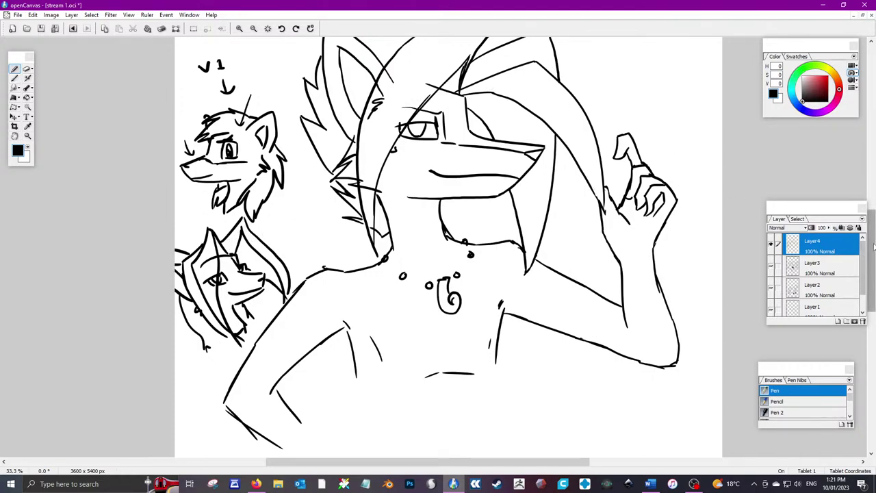
Sketch a new small three-quarter face in the upper-right corner of the canvas, with muzzle, nose, both eyes and cheek fur
drag(873, 255, 873, 223)
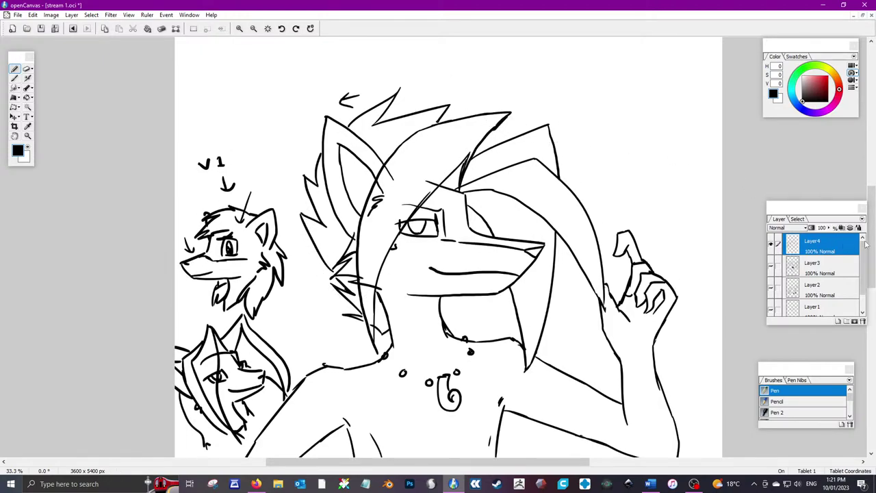
drag(871, 244, 871, 249)
mouse_move(623, 91)
mouse_down()
mouse_move(621, 104)
mouse_move(590, 113)
mouse_move(600, 132)
mouse_move(657, 148)
mouse_move(686, 138)
mouse_up()
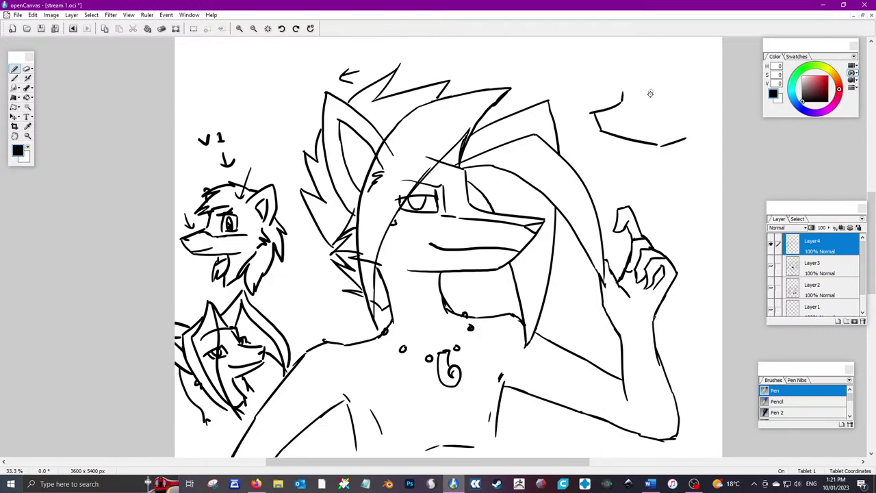
mouse_move(653, 95)
mouse_down()
mouse_move(647, 107)
mouse_move(675, 108)
mouse_up()
mouse_move(673, 109)
mouse_down()
mouse_move(643, 106)
mouse_move(616, 96)
mouse_move(623, 93)
mouse_move(609, 121)
mouse_up()
drag(615, 87, 617, 103)
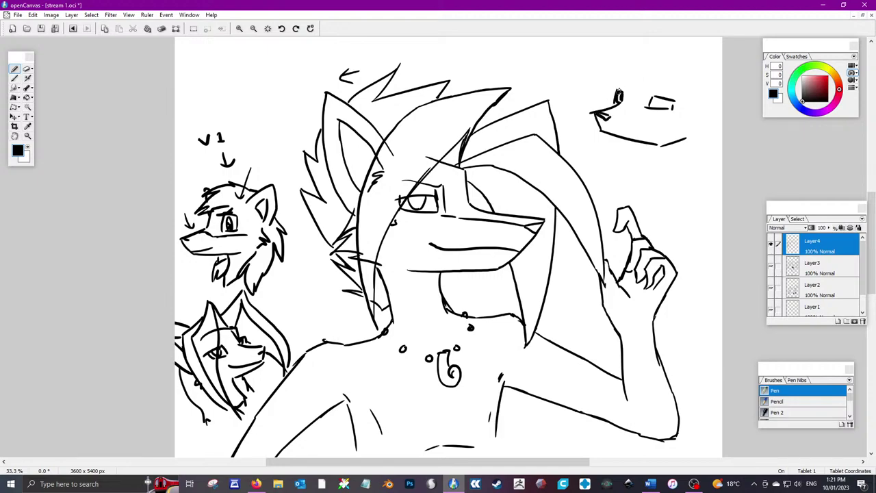
drag(691, 110, 698, 127)
mouse_move(697, 129)
mouse_down()
mouse_move(700, 136)
mouse_move(686, 141)
mouse_up()
drag(616, 89, 607, 103)
mouse_move(614, 96)
mouse_down()
mouse_move(604, 108)
mouse_move(664, 107)
mouse_up()
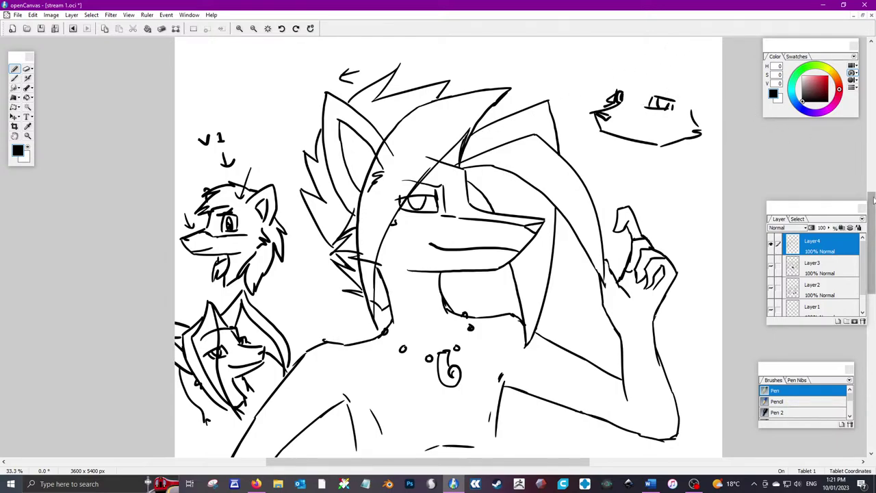
Complete the upper-right head sketch with the ear, hair, neck, mouth line and eyebrow
drag(873, 202, 873, 197)
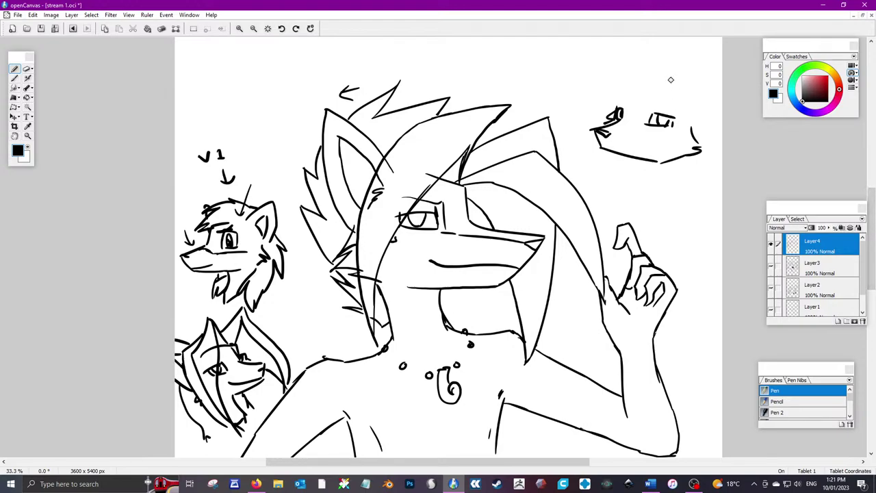
mouse_move(673, 82)
mouse_down()
mouse_move(722, 69)
mouse_move(690, 135)
mouse_up()
drag(712, 79, 693, 125)
mouse_move(678, 100)
mouse_down()
mouse_move(692, 122)
mouse_move(685, 119)
mouse_up()
mouse_move(616, 87)
mouse_down()
mouse_move(634, 113)
mouse_move(631, 73)
mouse_move(609, 95)
mouse_move(600, 72)
mouse_move(605, 78)
mouse_move(638, 56)
mouse_move(698, 63)
mouse_up()
drag(715, 119, 697, 155)
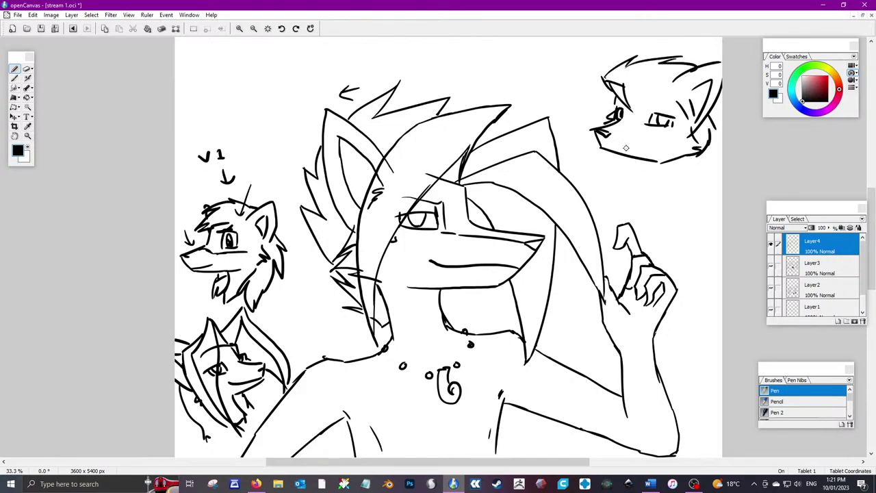
mouse_move(637, 159)
mouse_down()
mouse_move(636, 194)
mouse_move(690, 164)
mouse_up()
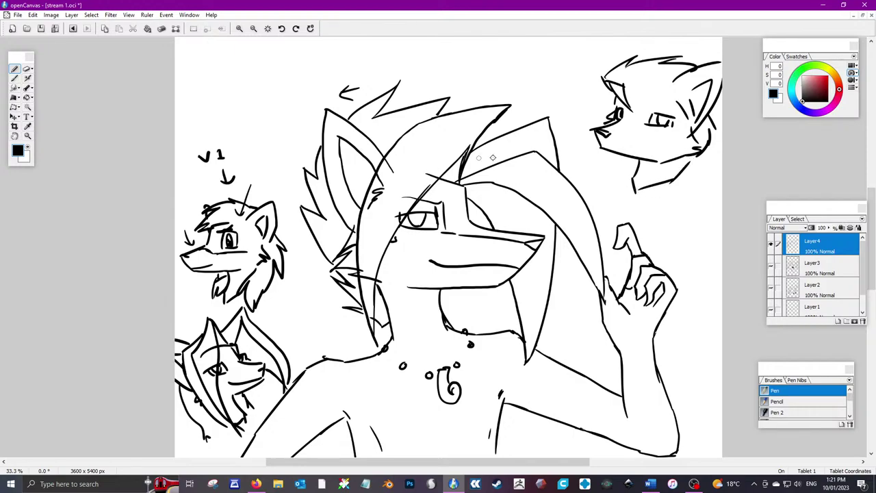
drag(609, 150, 647, 148)
mouse_move(647, 117)
mouse_down()
mouse_move(607, 135)
mouse_move(688, 104)
mouse_move(678, 123)
mouse_up()
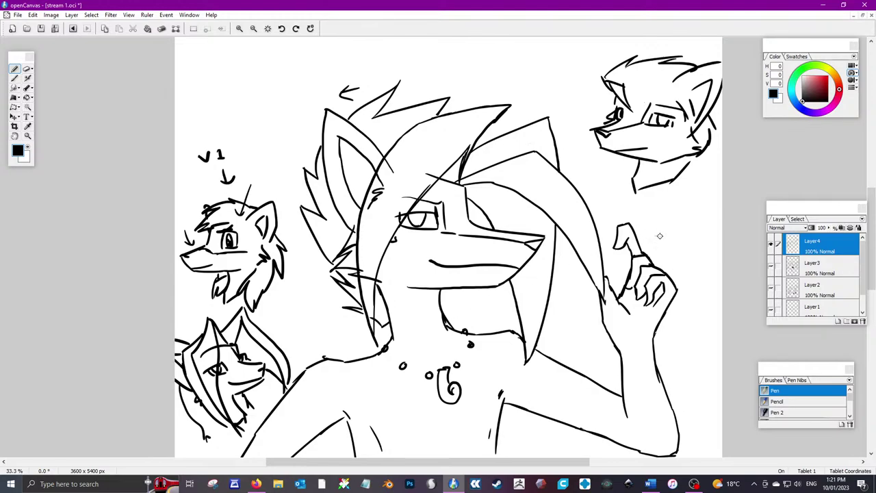
Add a small tuft under the main figure's jaw and redraw the outer outline of the hair falling beside the raised hand
drag(495, 288, 482, 310)
drag(551, 122, 551, 161)
mouse_move(471, 173)
mouse_down()
mouse_move(573, 127)
mouse_move(566, 151)
mouse_move(585, 215)
mouse_move(588, 305)
mouse_move(572, 226)
mouse_up()
Paint out the old overlapping ear and hair lines on the main figure's head in white
click(27, 152)
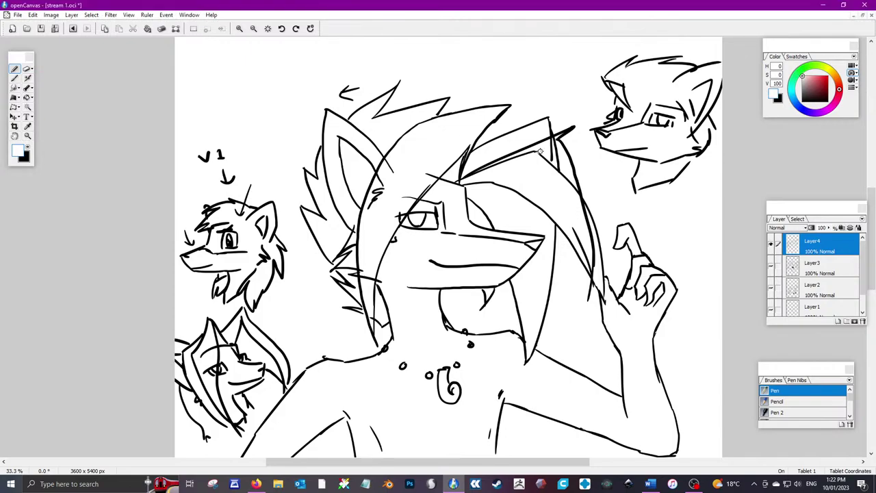
drag(517, 159, 465, 177)
mouse_move(546, 173)
mouse_down()
mouse_move(546, 156)
mouse_move(579, 203)
mouse_move(587, 197)
mouse_move(604, 298)
mouse_move(596, 288)
mouse_up()
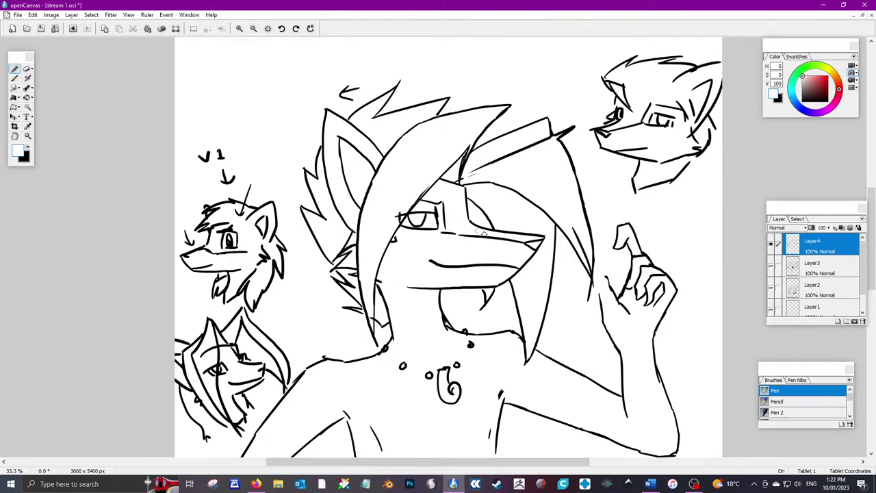
Redraw the thumb of the main figure's raised hand in black
scroll(861, 198, down, 1)
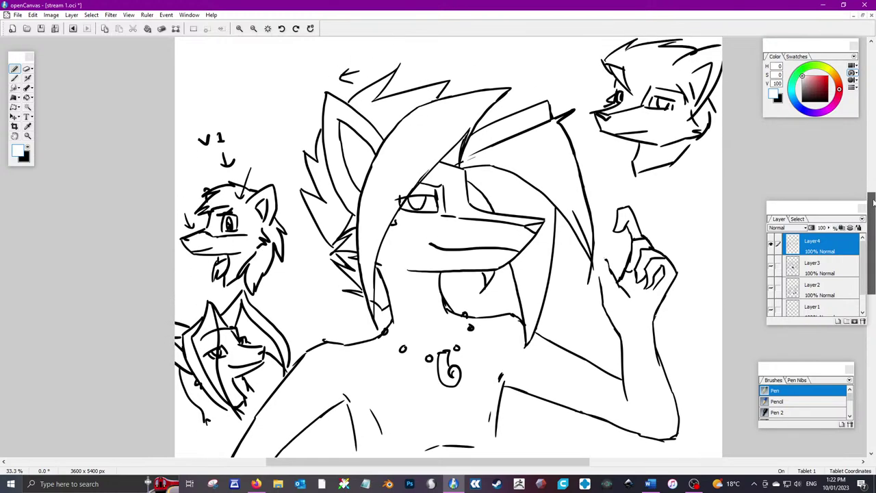
click(28, 151)
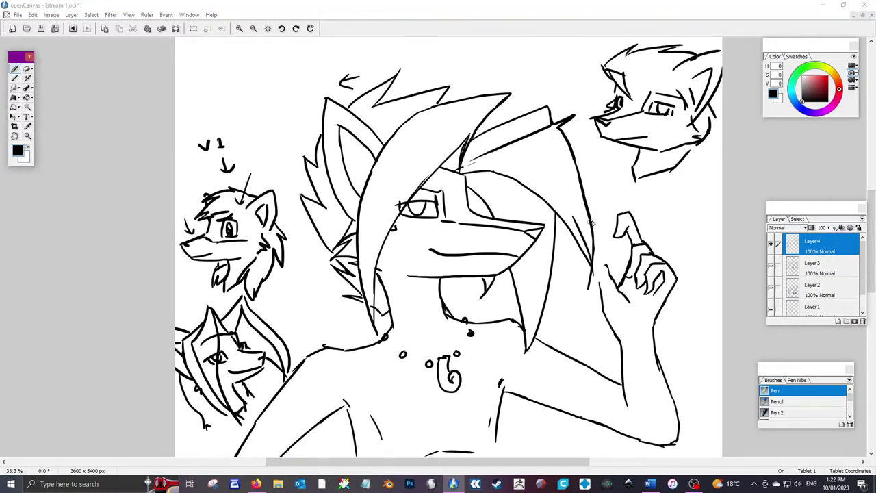
click(604, 266)
mouse_move(600, 283)
mouse_down()
mouse_move(601, 265)
mouse_move(618, 295)
mouse_up()
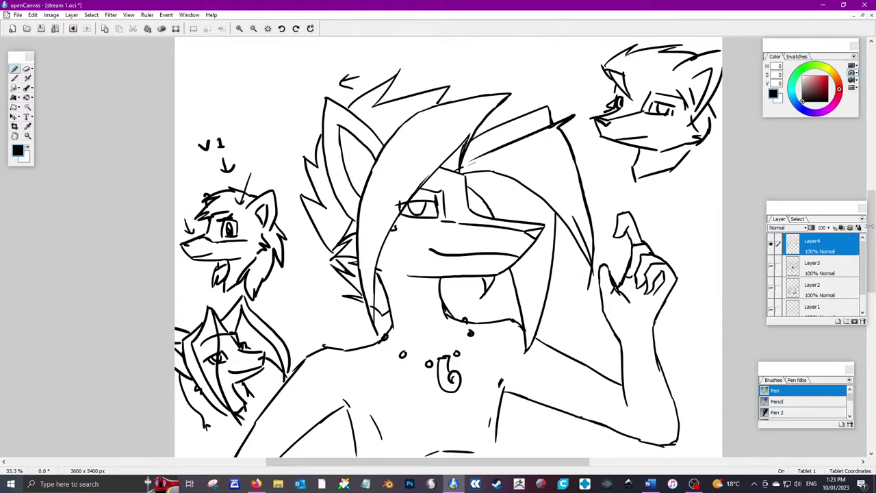
Draw new neck and shoulder lines across the main figure's upper body and paint out the excess line down the chest in white
scroll(390, 215, down, 3)
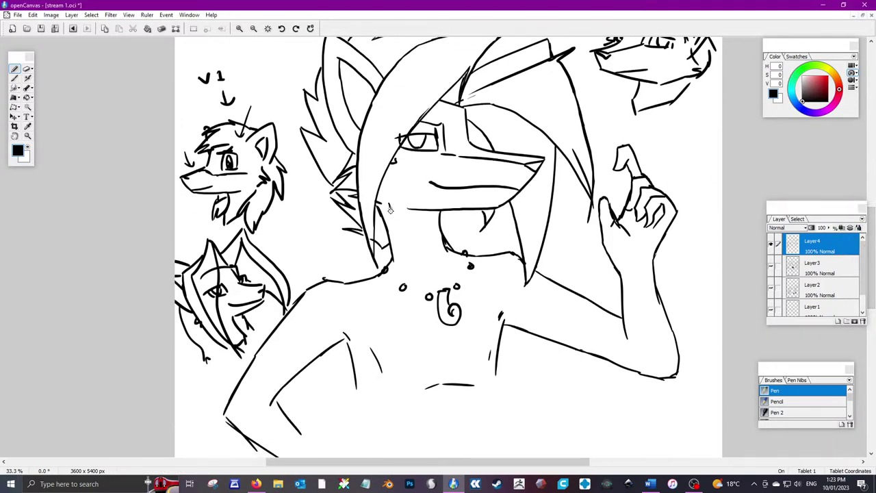
mouse_move(389, 204)
mouse_down()
mouse_move(413, 283)
mouse_move(394, 401)
mouse_up()
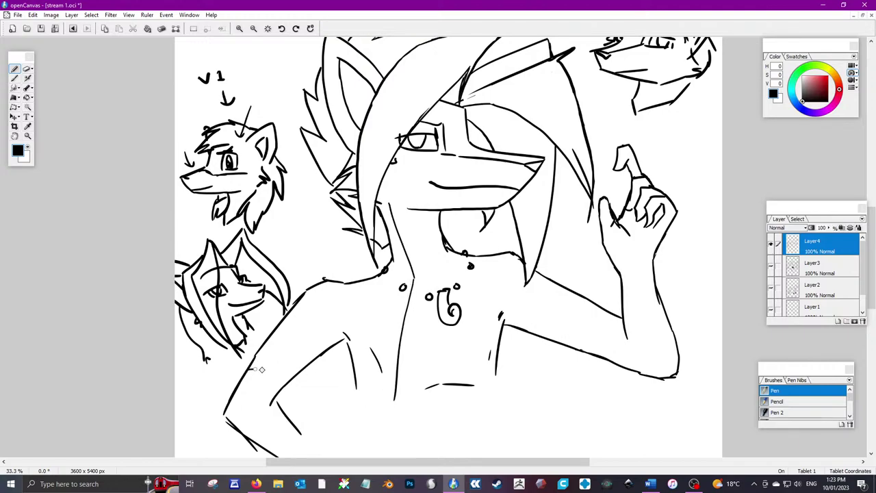
drag(250, 369, 408, 303)
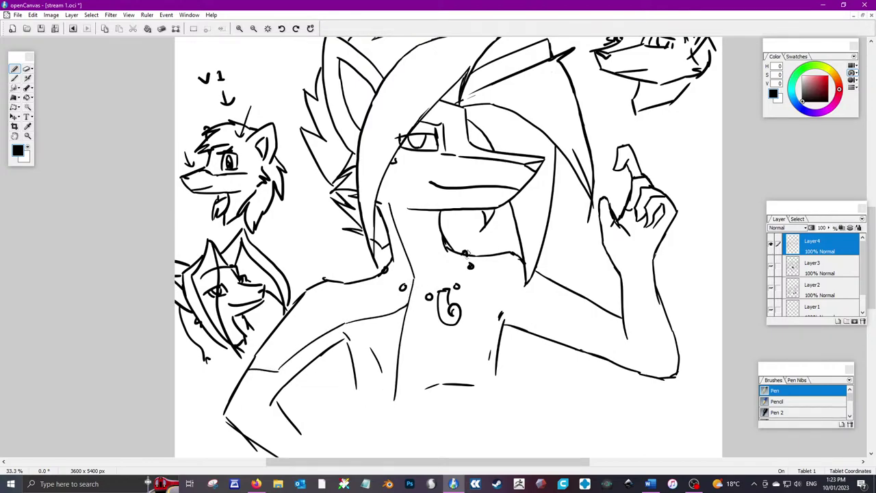
mouse_move(436, 214)
mouse_down()
mouse_move(443, 241)
mouse_move(503, 280)
mouse_move(584, 305)
mouse_up()
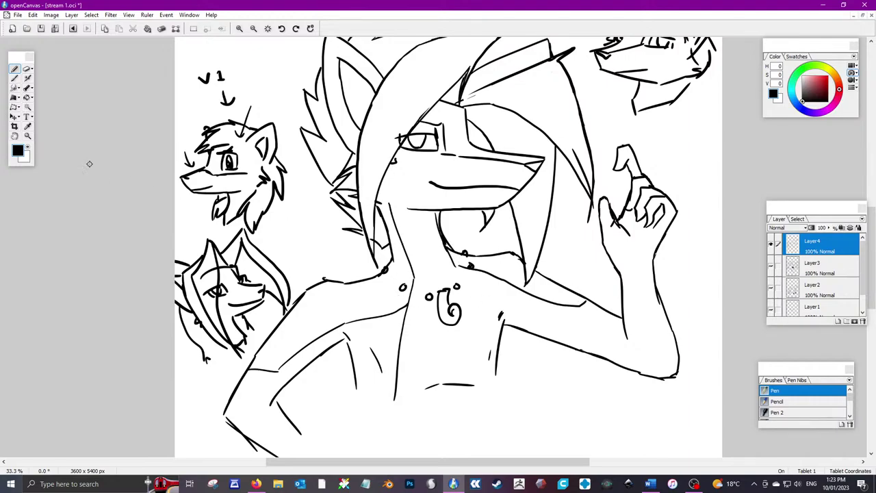
key(x)
drag(411, 301, 397, 406)
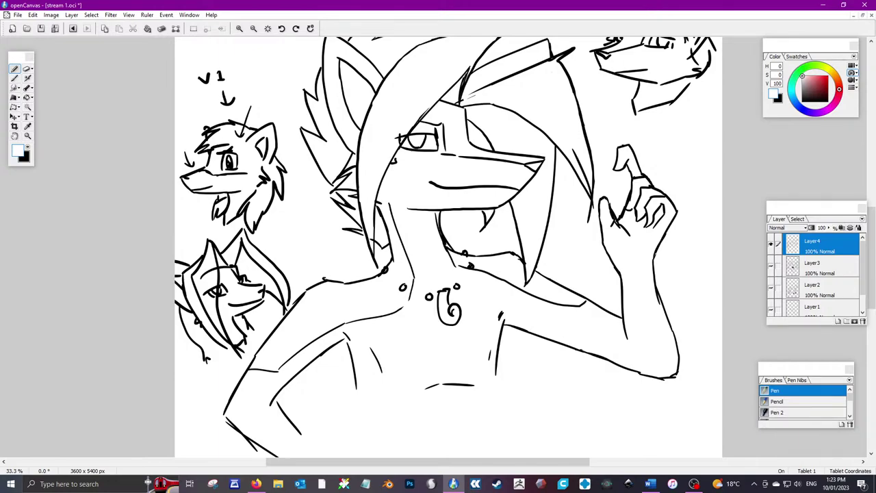
Add a new layer with the Layer4 sketch hidden, and save the file
scroll(874, 211, up, 3)
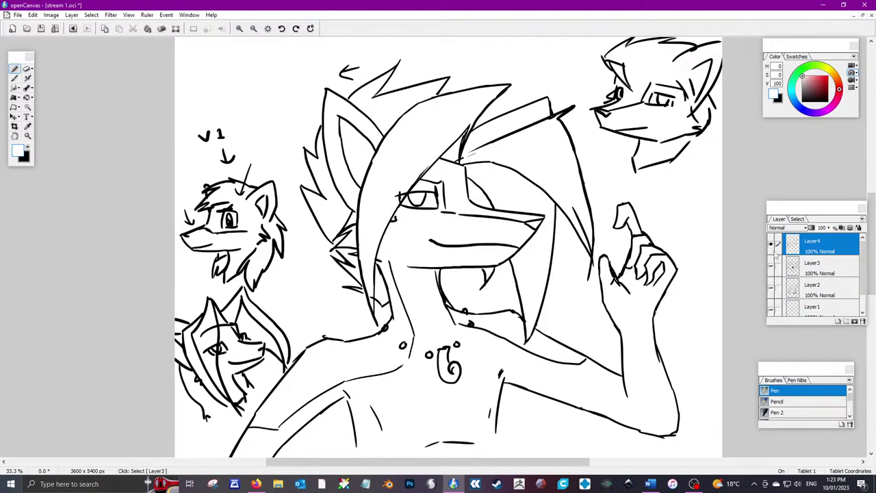
click(771, 265)
click(838, 321)
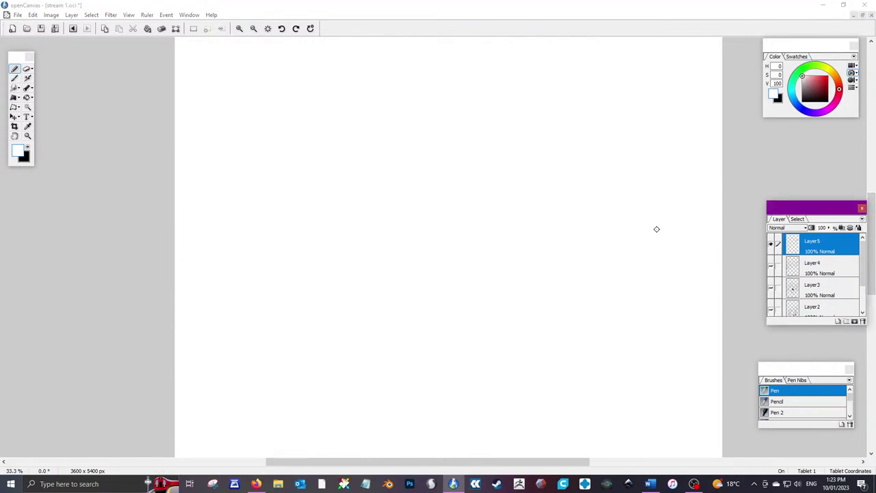
click(17, 15)
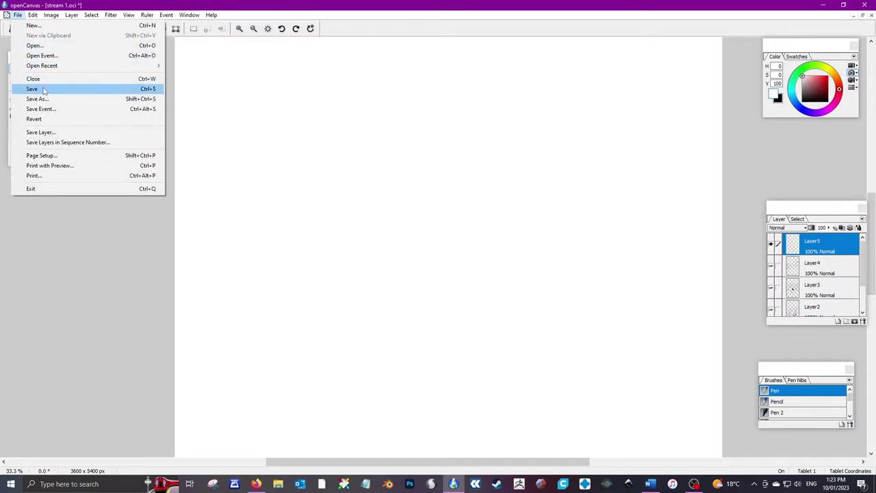
click(30, 88)
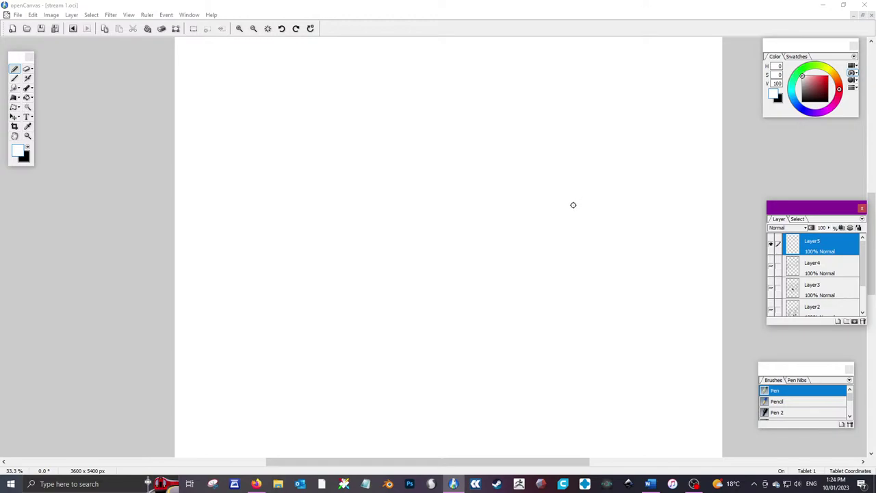
Draw the upper muzzle of a new head in black on the blank layer, including the nose tip and upper lip line
click(872, 214)
drag(873, 214, 872, 208)
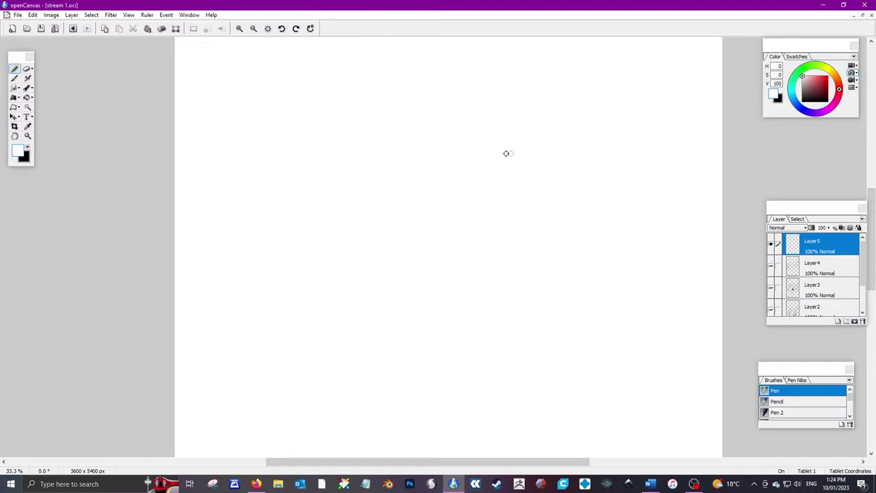
click(28, 148)
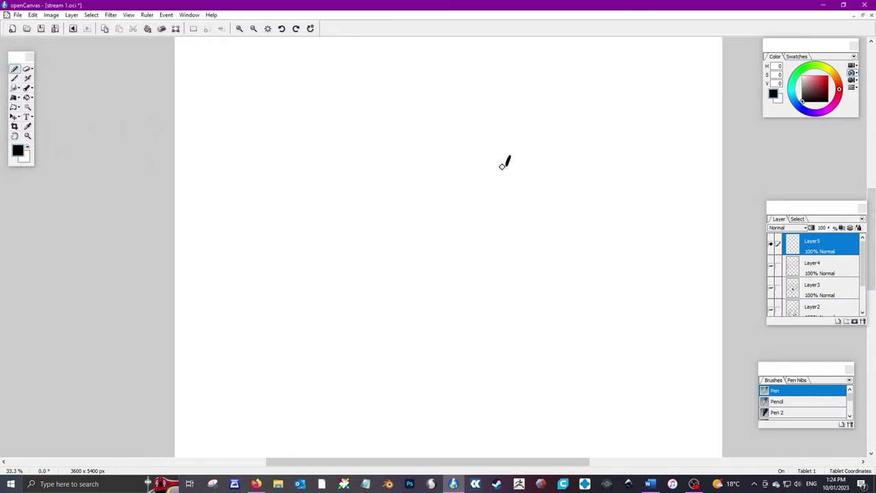
key(ctrl+z)
mouse_move(504, 156)
mouse_down()
mouse_move(494, 172)
mouse_move(438, 185)
mouse_move(474, 194)
mouse_move(430, 200)
mouse_move(446, 215)
mouse_move(531, 211)
mouse_up()
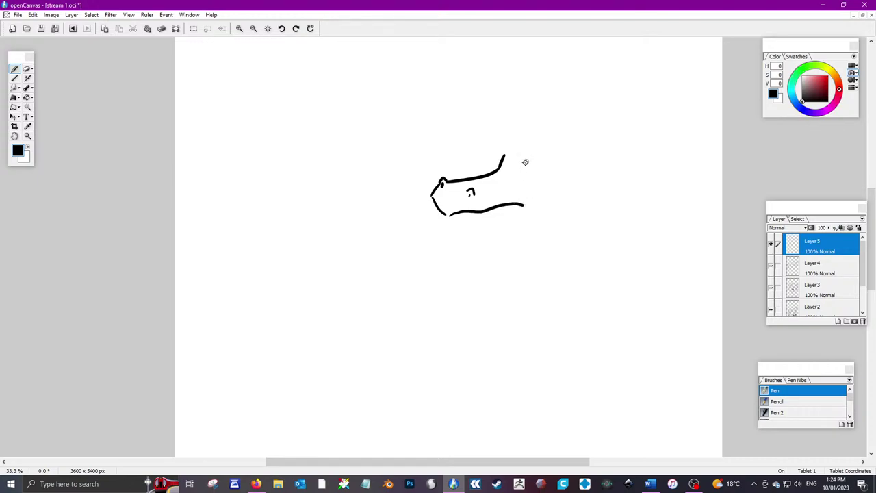
Draw both eyes with their eyebrows, the far cheek line and the near cheek fur of the new head
mouse_move(522, 166)
mouse_down()
mouse_move(555, 170)
mouse_move(491, 173)
mouse_move(480, 158)
mouse_move(491, 171)
mouse_up()
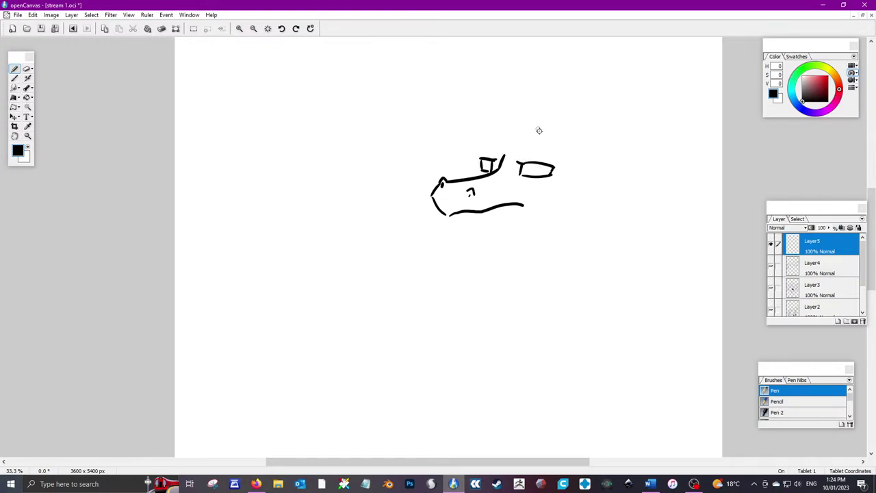
mouse_move(552, 150)
mouse_down()
mouse_move(494, 155)
mouse_move(463, 177)
mouse_up()
mouse_move(587, 167)
mouse_down()
mouse_move(596, 200)
mouse_move(589, 197)
mouse_move(572, 220)
mouse_up()
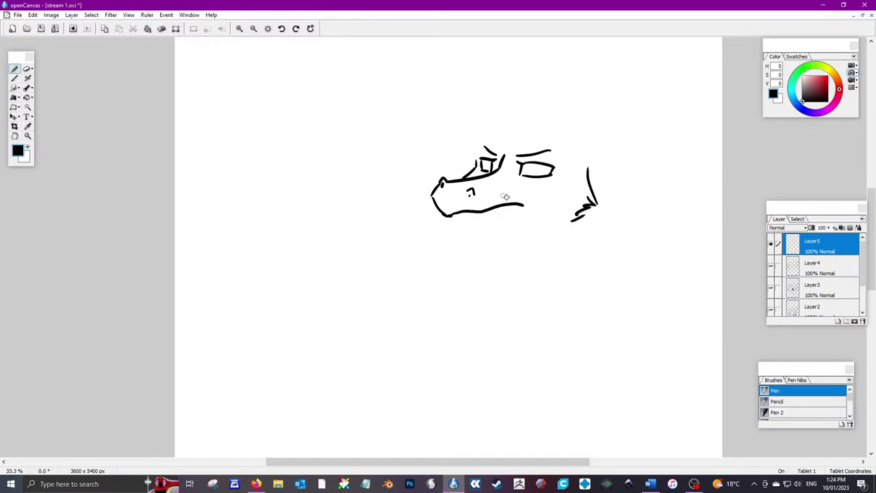
drag(446, 216, 453, 225)
key(ctrl+z)
key(ctrl+y)
drag(524, 225, 458, 224)
key(ctrl+z)
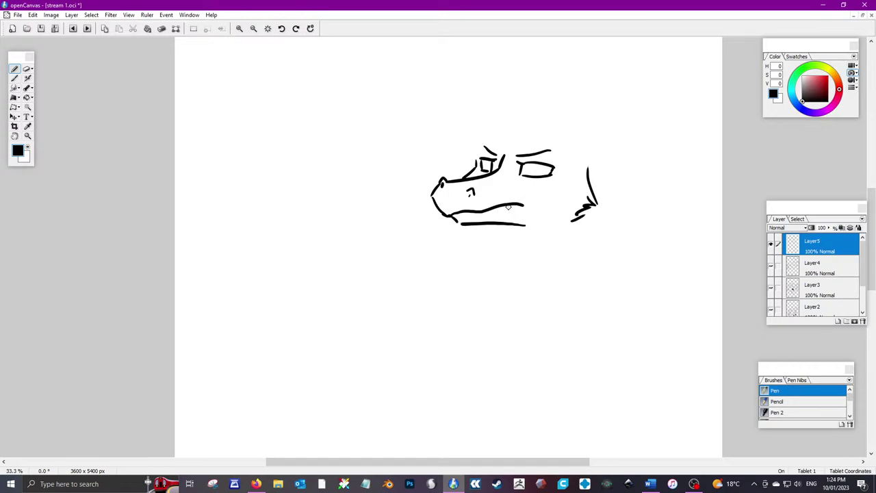
mouse_move(524, 204)
mouse_down()
mouse_move(523, 220)
mouse_move(502, 240)
mouse_up()
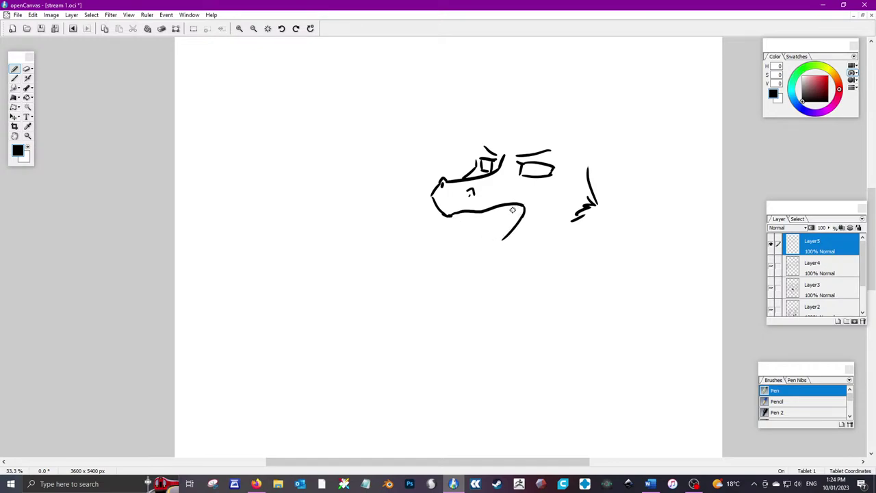
key(ctrl+z)
Draw a wide-open mouth below the upper lip, with the inner mouth edges and the outer lower jaw line
mouse_move(524, 205)
mouse_down()
mouse_move(541, 201)
mouse_move(505, 260)
mouse_up()
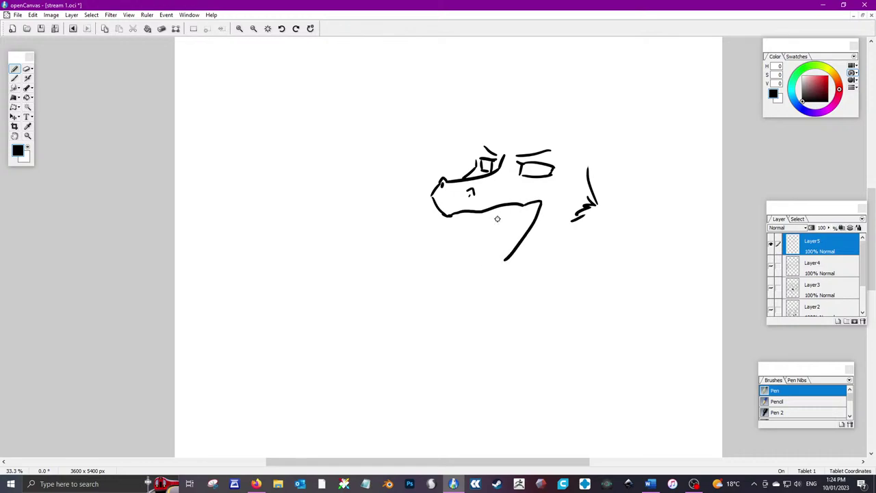
mouse_move(490, 212)
mouse_down()
mouse_move(487, 251)
mouse_move(504, 263)
mouse_move(488, 258)
mouse_move(483, 226)
mouse_move(481, 255)
mouse_move(498, 269)
mouse_up()
mouse_move(532, 243)
mouse_down()
mouse_move(506, 275)
mouse_move(555, 229)
mouse_move(500, 271)
mouse_up()
Paint out the near cheek fur and part of the far cheek line in white, and return the drawing colour to black
key(x)
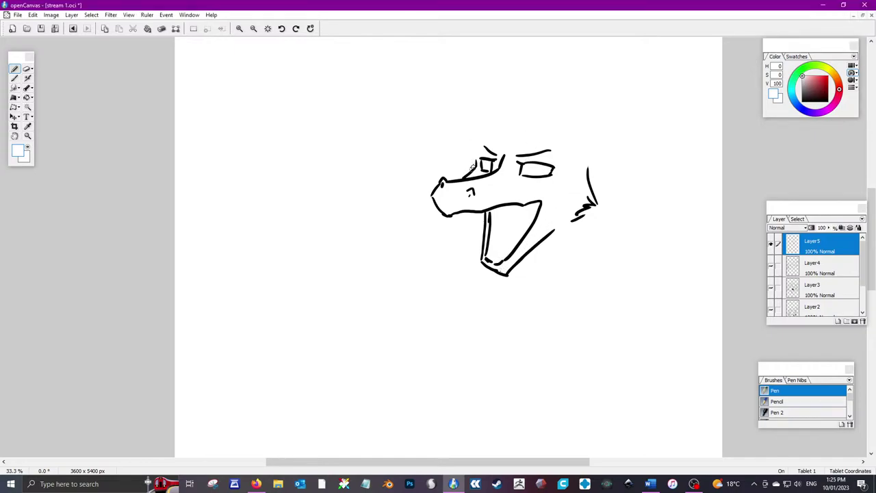
mouse_move(581, 196)
mouse_down()
mouse_move(595, 161)
mouse_move(575, 230)
mouse_up()
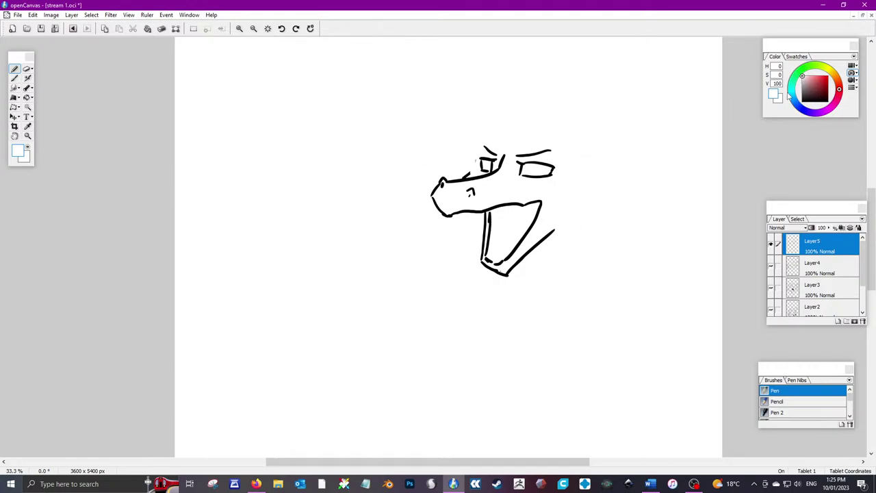
click(799, 103)
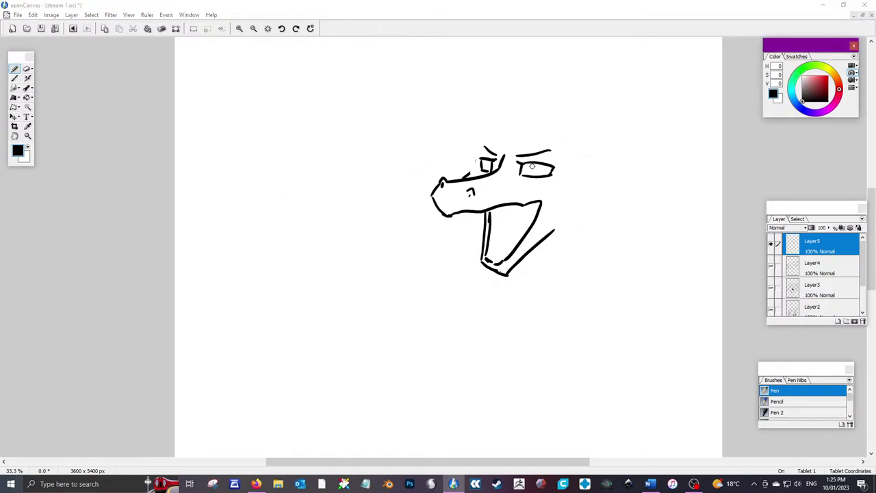
Add pupils to both eyes, and outline the back of the cheek and the neck below the open jaw
drag(533, 166, 489, 172)
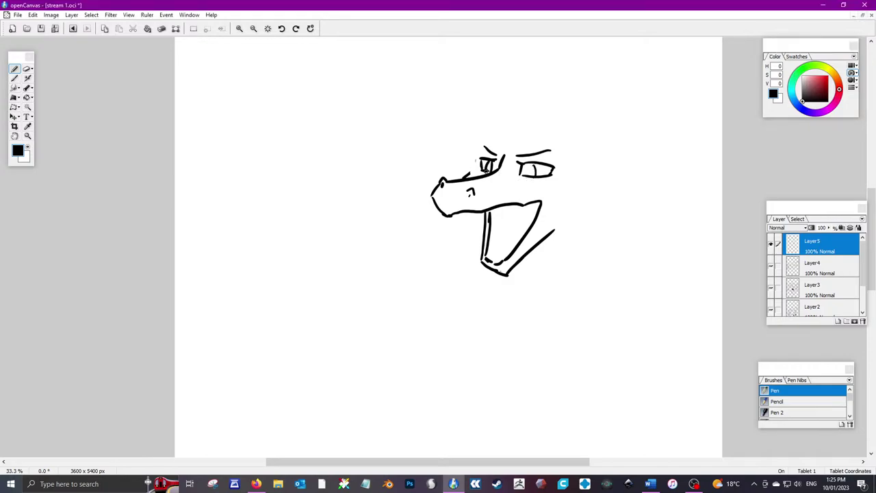
mouse_move(583, 169)
mouse_down()
mouse_move(581, 212)
mouse_move(565, 231)
mouse_up()
mouse_move(504, 275)
mouse_down()
mouse_move(495, 309)
mouse_move(511, 325)
mouse_move(548, 313)
mouse_up()
mouse_move(581, 220)
mouse_down()
mouse_move(560, 305)
mouse_move(565, 294)
mouse_up()
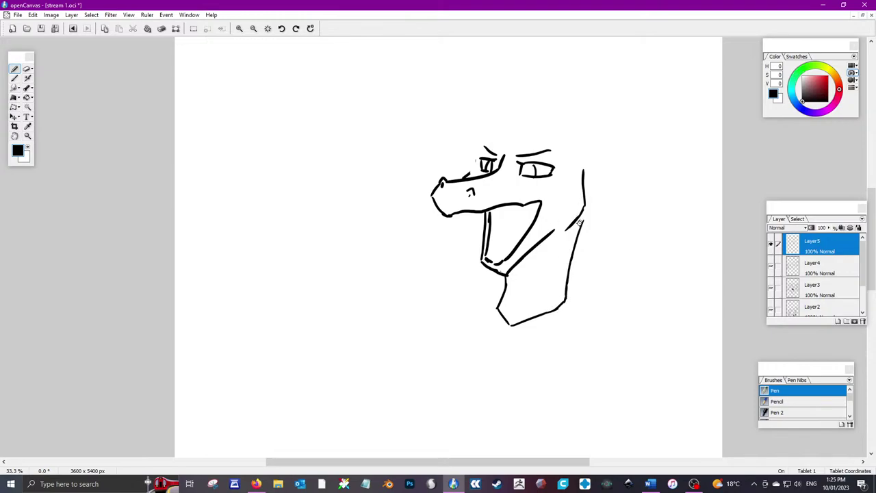
Complete the far cheek line, draw teeth and a tongue inside the open mouth, and thicken the upper back neck line
drag(477, 157, 470, 176)
drag(497, 206, 517, 206)
drag(515, 249, 519, 241)
mouse_move(538, 208)
mouse_down()
mouse_move(504, 213)
mouse_move(488, 226)
mouse_move(510, 229)
mouse_up()
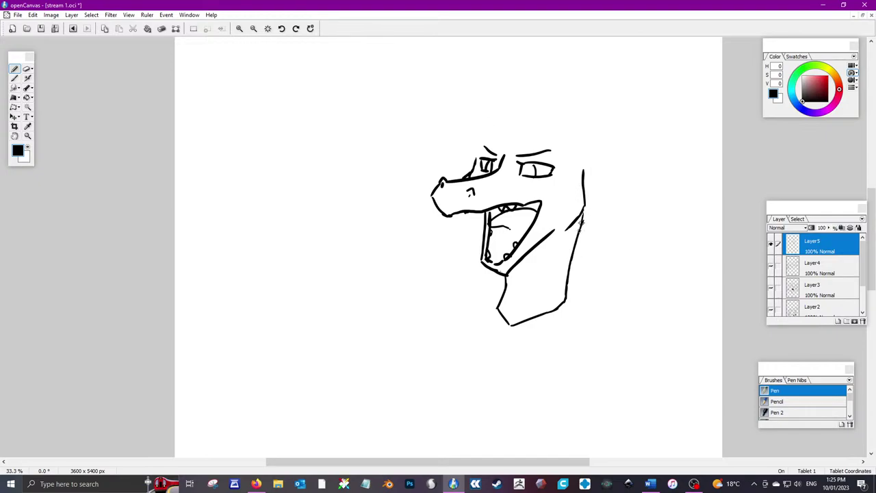
drag(584, 211, 573, 252)
mouse_move(451, 122)
mouse_down()
mouse_move(451, 112)
mouse_move(473, 167)
mouse_move(472, 131)
mouse_move(484, 160)
mouse_up()
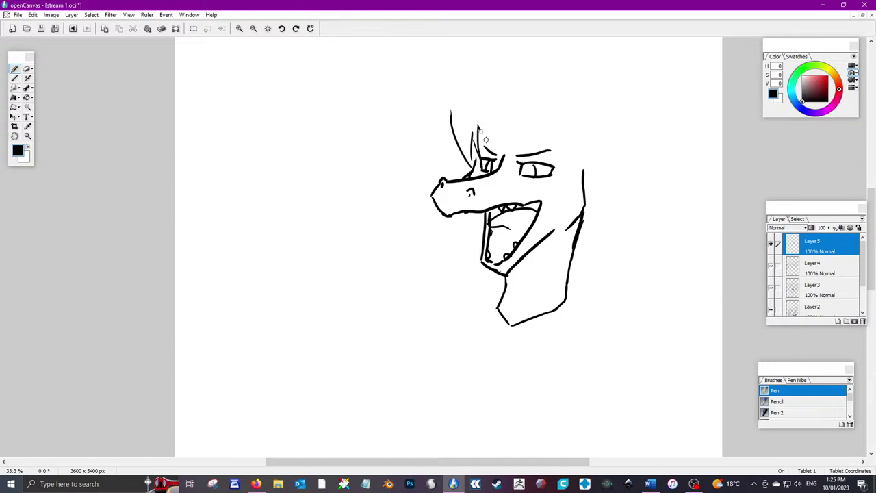
mouse_move(478, 126)
mouse_down()
mouse_move(518, 171)
mouse_move(502, 108)
mouse_move(562, 165)
mouse_up()
mouse_move(538, 132)
mouse_down()
mouse_move(535, 109)
mouse_move(556, 160)
mouse_up()
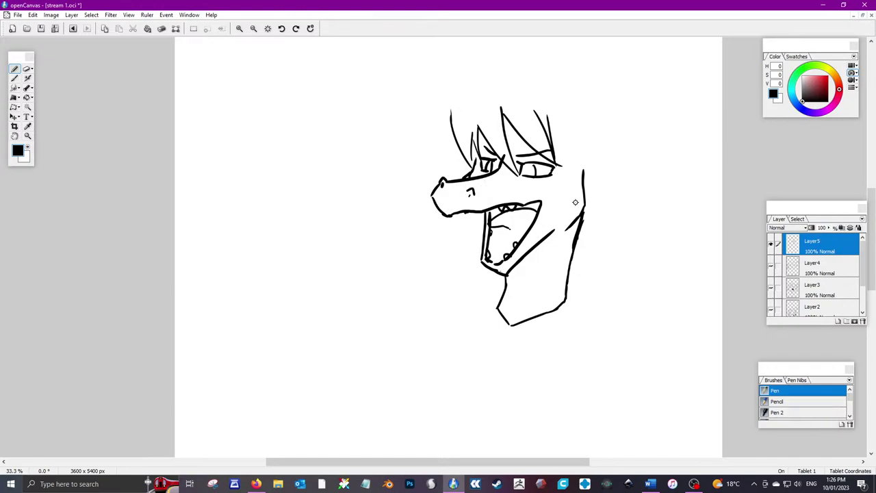
click(29, 148)
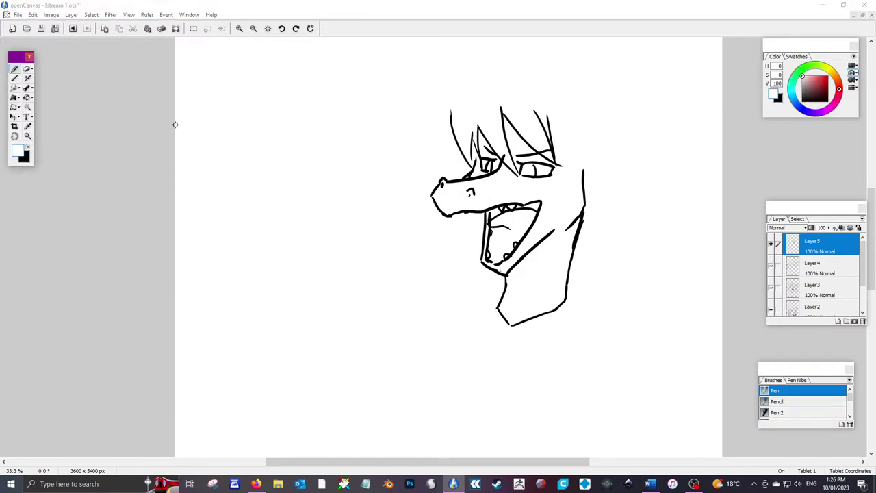
mouse_move(452, 112)
mouse_down()
mouse_move(456, 136)
mouse_move(467, 129)
mouse_move(467, 165)
mouse_move(480, 131)
mouse_move(505, 149)
mouse_move(509, 169)
mouse_move(511, 152)
mouse_move(514, 176)
mouse_move(504, 136)
mouse_move(510, 153)
mouse_move(506, 126)
mouse_move(515, 113)
mouse_move(538, 115)
mouse_move(515, 120)
mouse_move(553, 111)
mouse_move(527, 126)
mouse_move(555, 115)
mouse_move(525, 143)
mouse_move(559, 139)
mouse_move(536, 147)
mouse_move(560, 162)
mouse_up()
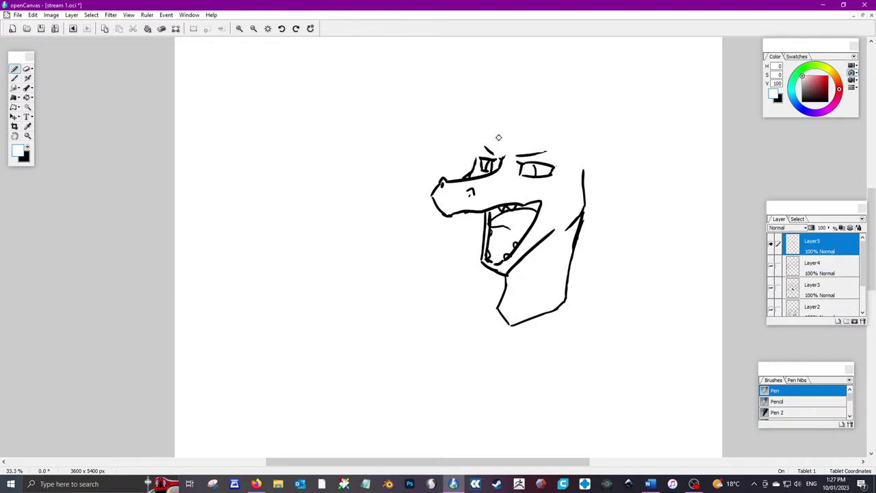
click(32, 151)
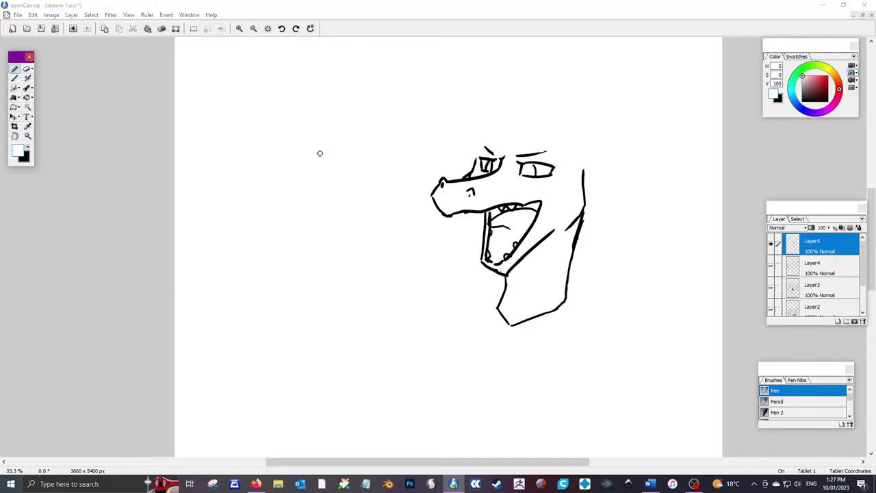
click(33, 150)
Extend both eyebrows in black and continue the far cheek line upward beside the far eye
click(497, 156)
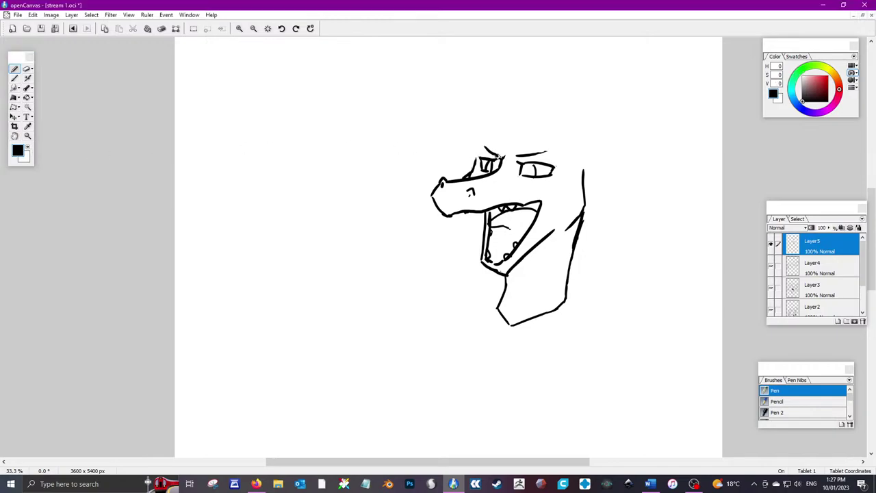
drag(497, 157, 481, 144)
drag(552, 148, 538, 155)
drag(474, 159, 476, 146)
drag(477, 146, 476, 137)
Draw a large swept fringe with a peaked front and pointed locks falling over the brows and eyes
mouse_move(534, 89)
mouse_down()
mouse_move(415, 65)
mouse_move(429, 81)
mouse_move(428, 65)
mouse_move(470, 167)
mouse_move(472, 145)
mouse_move(507, 159)
mouse_up()
drag(498, 113, 519, 171)
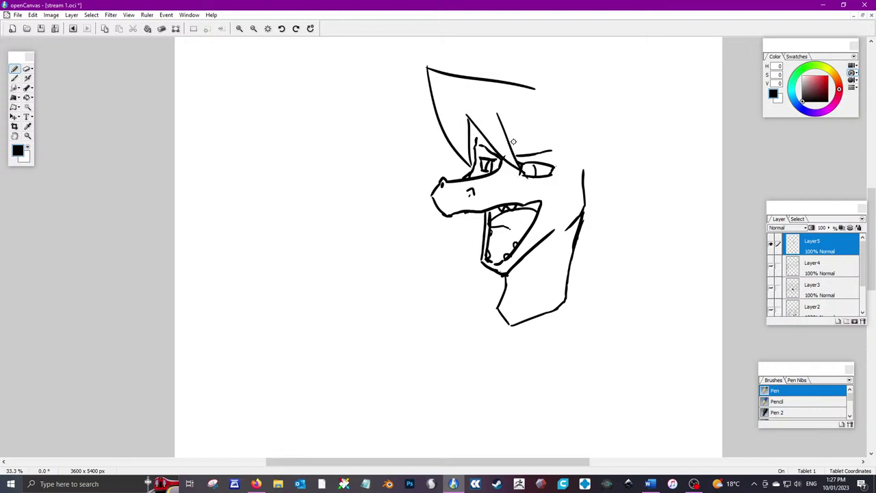
drag(506, 136, 569, 157)
drag(531, 115, 576, 158)
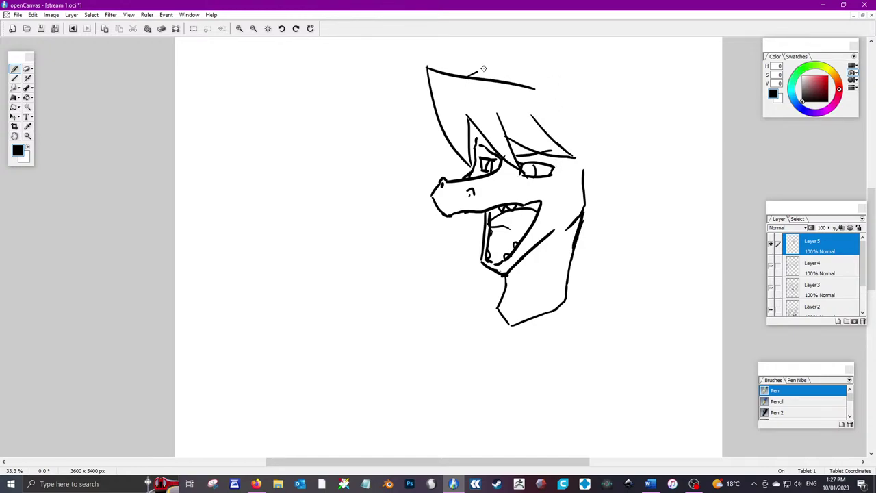
Draw the rounded crown and long wavy hair behind the face, with an inner edge and pointed tips at chest height
mouse_move(483, 69)
mouse_down()
mouse_move(547, 57)
mouse_move(600, 86)
mouse_move(614, 105)
mouse_move(651, 190)
mouse_move(636, 311)
mouse_up()
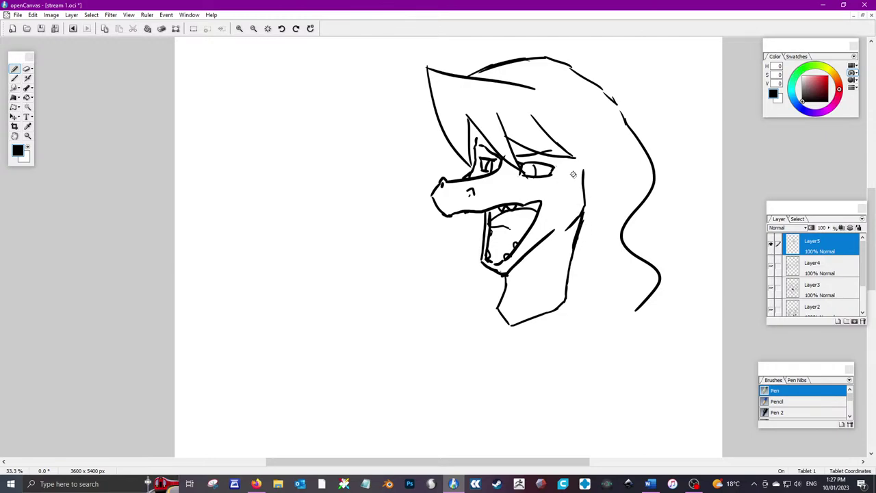
mouse_move(560, 158)
mouse_down()
mouse_move(595, 208)
mouse_move(582, 243)
mouse_move(549, 283)
mouse_move(562, 332)
mouse_move(566, 327)
mouse_move(528, 345)
mouse_move(560, 364)
mouse_up()
mouse_move(634, 309)
mouse_down()
mouse_move(622, 345)
mouse_move(610, 354)
mouse_move(580, 368)
mouse_move(548, 365)
mouse_move(588, 351)
mouse_up()
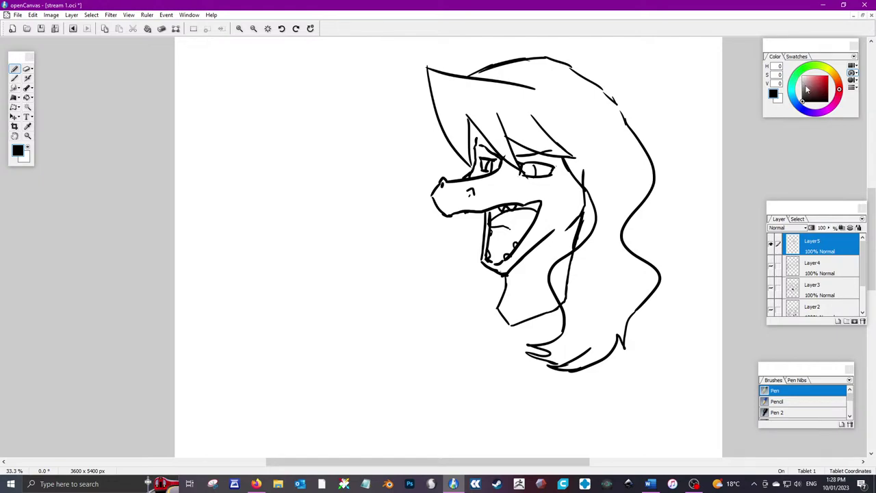
Paint out the back neck line where it crosses the long hair in white, and return the drawing colour to black
click(27, 149)
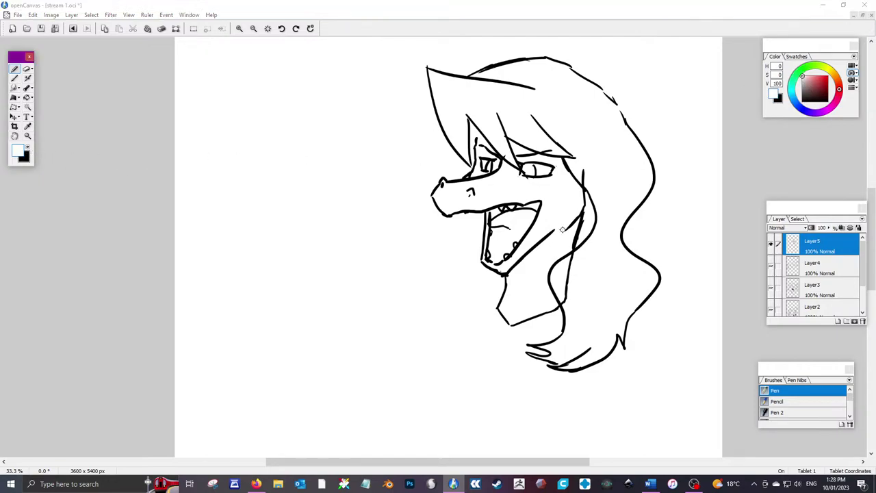
click(569, 299)
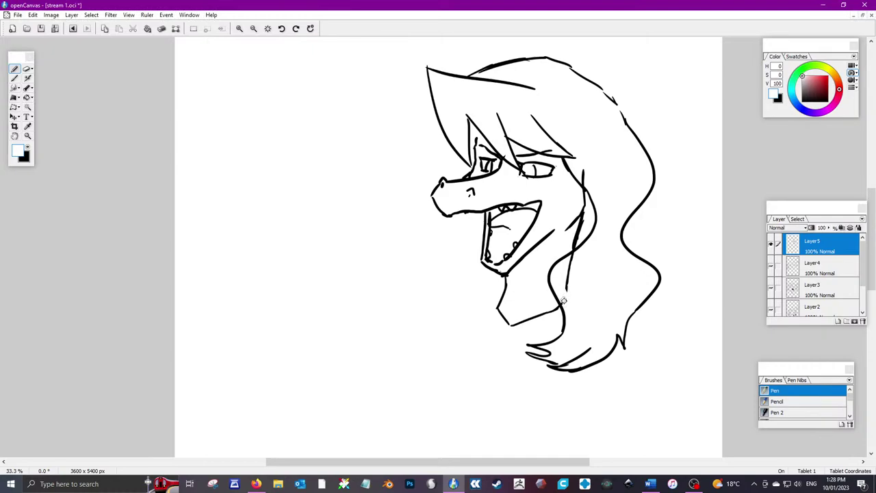
drag(563, 300, 575, 253)
drag(584, 216, 582, 228)
click(30, 148)
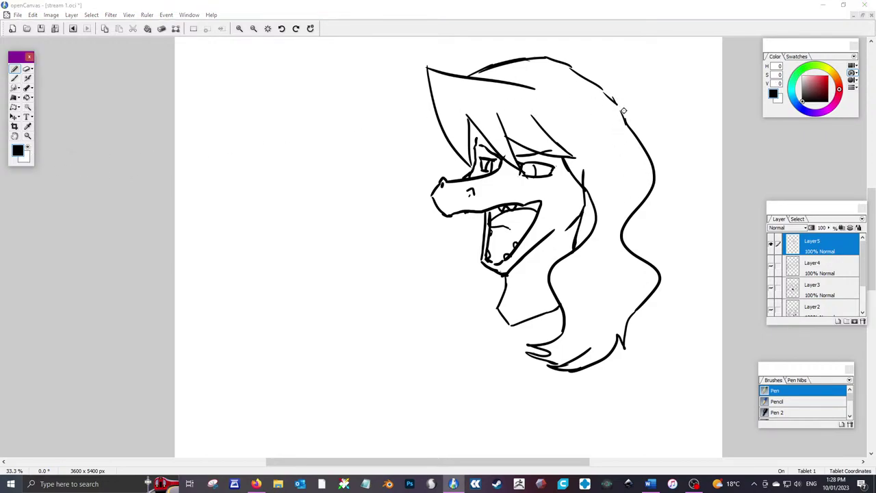
Close the gaps in the outer hair outline along the back of the crown
drag(616, 104, 624, 117)
drag(602, 88, 611, 98)
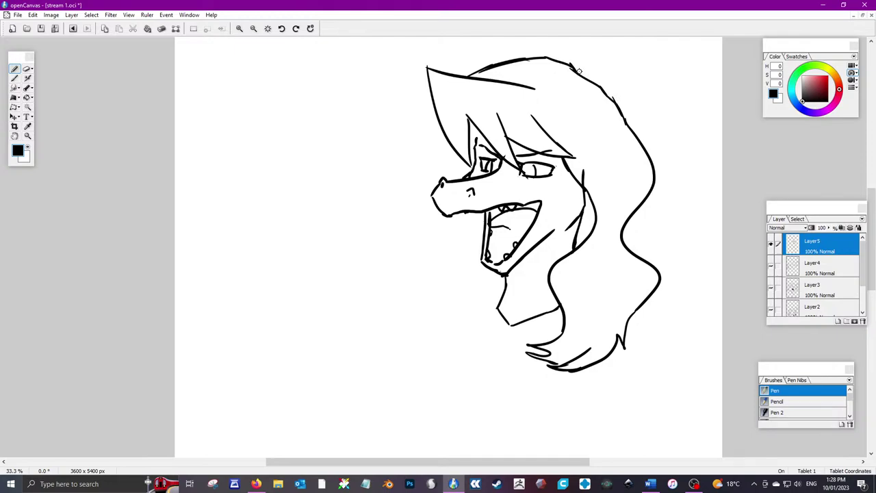
drag(565, 64, 576, 71)
Draw the far-side wavy hair behind the muzzle down to pointed tips at the neck, and clean up the crown outline in white
drag(477, 141, 447, 178)
mouse_move(449, 213)
mouse_down()
mouse_move(441, 296)
mouse_move(466, 311)
mouse_move(495, 308)
mouse_up()
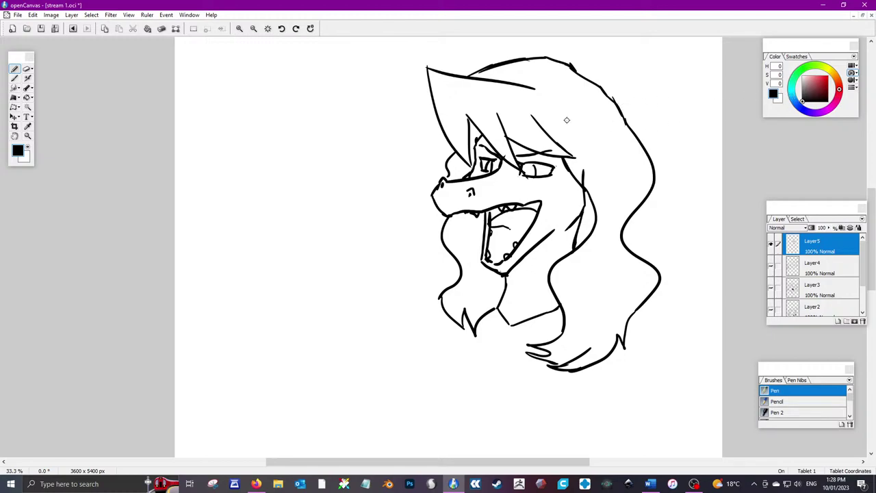
click(27, 147)
click(27, 150)
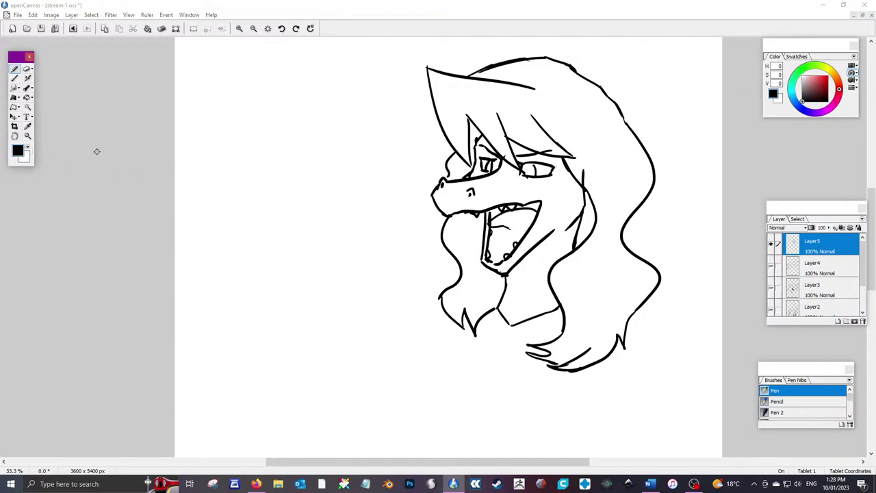
Draw stripe markings across the muzzle bridge and two small markings on the near cheek below the eye
click(465, 190)
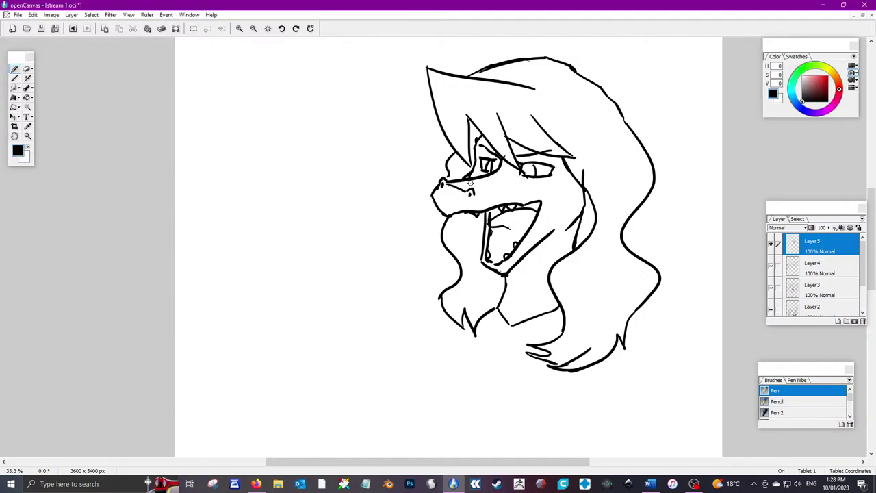
drag(484, 185, 517, 174)
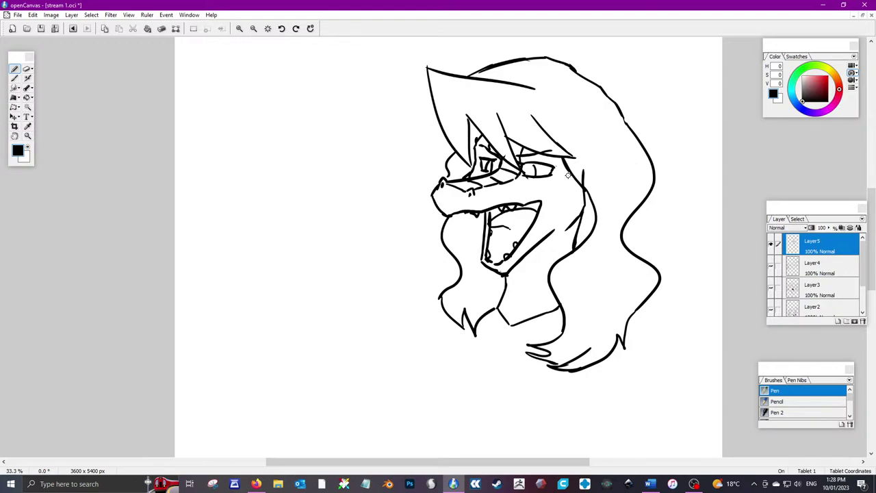
mouse_move(567, 175)
mouse_down()
mouse_move(569, 189)
mouse_move(558, 186)
mouse_up()
Outline the chest with two rounded contours below the neck and hair
mouse_move(454, 327)
mouse_down()
mouse_move(427, 351)
mouse_move(424, 385)
mouse_move(432, 391)
mouse_move(426, 376)
mouse_move(475, 419)
mouse_move(526, 431)
mouse_move(577, 411)
mouse_move(572, 418)
mouse_move(589, 374)
mouse_up()
mouse_move(483, 365)
mouse_down()
mouse_move(495, 323)
mouse_move(481, 345)
mouse_up()
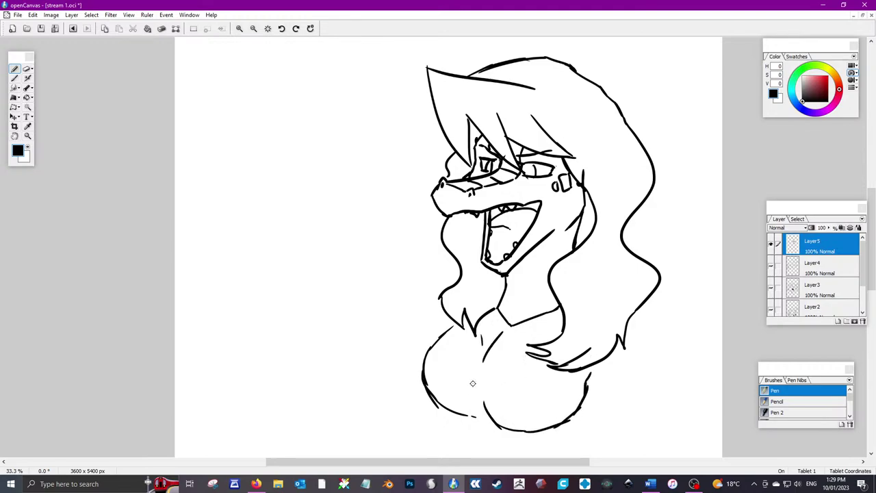
drag(477, 413, 432, 406)
Thin the lower edge of the far chest contour in white, and draw a curved black neckline across the top of the chest
click(28, 145)
click(459, 409)
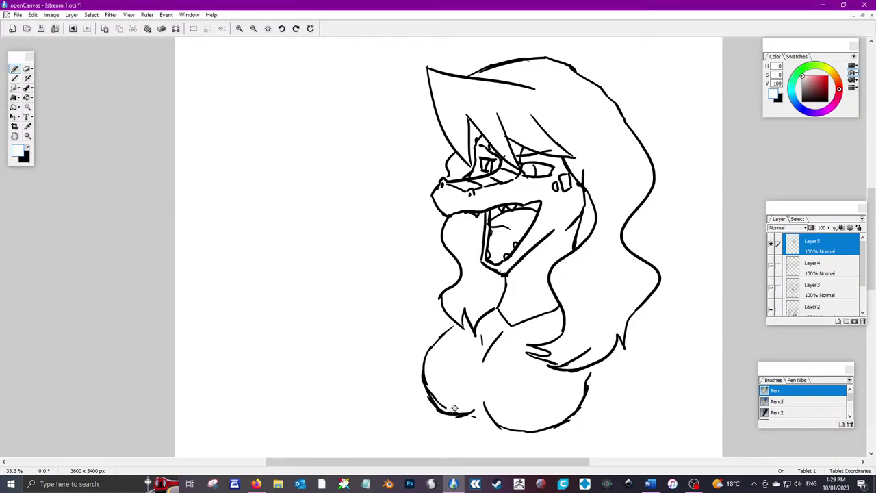
mouse_move(456, 406)
mouse_down()
mouse_move(444, 410)
mouse_move(433, 392)
mouse_up()
click(30, 149)
mouse_move(432, 348)
mouse_down()
mouse_move(514, 344)
mouse_move(547, 356)
mouse_up()
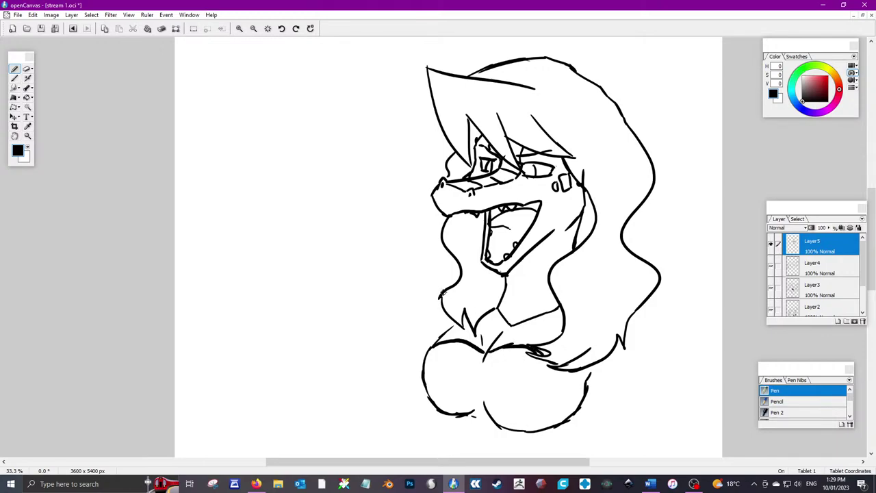
Draw the bent far arm with its raised forearm, and the near upper arm emerging below the long hair
mouse_move(444, 286)
mouse_down()
mouse_move(413, 300)
mouse_move(369, 381)
mouse_move(352, 348)
mouse_move(341, 423)
mouse_up()
drag(368, 380, 409, 433)
drag(337, 415, 343, 438)
drag(352, 444, 363, 452)
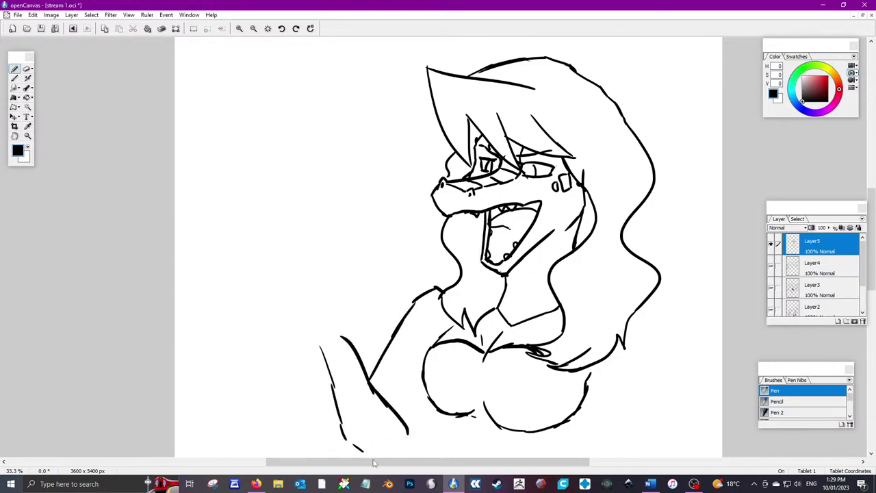
drag(420, 386, 408, 417)
mouse_move(626, 329)
mouse_down()
mouse_move(637, 323)
mouse_move(656, 387)
mouse_up()
drag(594, 377, 614, 402)
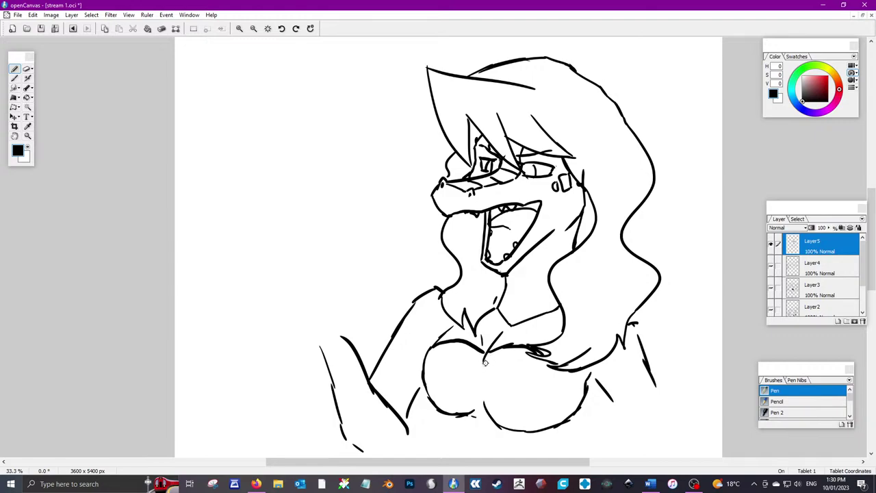
Draw a square-topped pocket with a flap band and pointed bottom on each side of the chest
mouse_move(505, 360)
mouse_down()
mouse_move(546, 369)
mouse_move(544, 383)
mouse_move(500, 365)
mouse_move(512, 411)
mouse_up()
mouse_move(541, 381)
mouse_down()
mouse_move(545, 397)
mouse_move(511, 410)
mouse_up()
mouse_move(430, 352)
mouse_down()
mouse_move(460, 351)
mouse_move(461, 361)
mouse_move(430, 366)
mouse_move(459, 364)
mouse_move(440, 403)
mouse_up()
Draw banded sleeve cuffs on both arms, each with a rounded upright tab at the outer edge
mouse_move(428, 370)
mouse_down()
mouse_move(442, 403)
mouse_move(375, 357)
mouse_move(411, 358)
mouse_up()
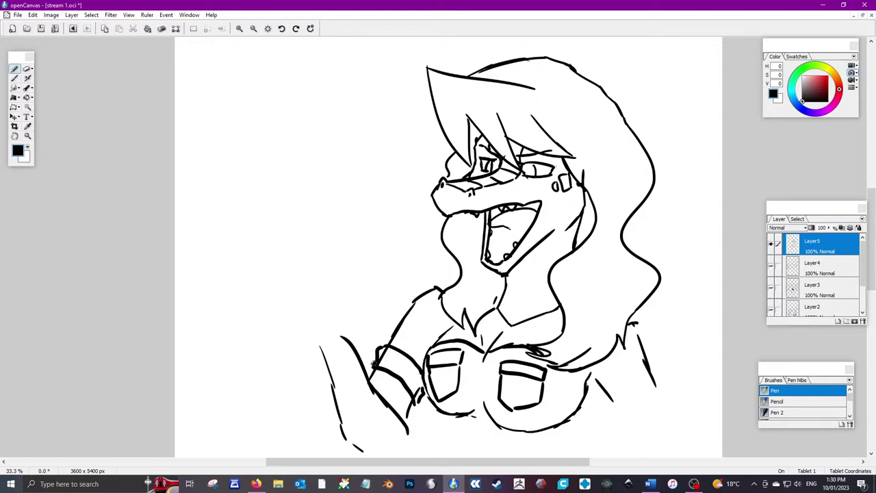
mouse_move(373, 364)
mouse_down()
mouse_move(386, 321)
mouse_move(396, 341)
mouse_up()
mouse_move(609, 401)
mouse_down()
mouse_move(610, 421)
mouse_move(674, 395)
mouse_move(662, 380)
mouse_move(667, 404)
mouse_move(676, 381)
mouse_move(656, 350)
mouse_up()
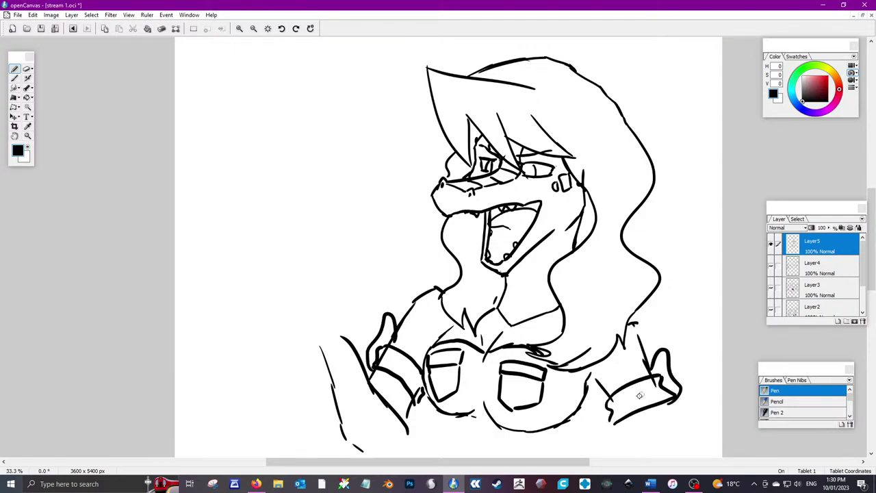
Connect the sleeve and shoulder lines of both arms and draw a curved collar band around the neck
drag(587, 374, 611, 381)
drag(638, 341, 628, 323)
drag(420, 295, 410, 312)
mouse_move(503, 294)
mouse_down()
mouse_move(517, 307)
mouse_move(555, 300)
mouse_move(508, 322)
mouse_move(494, 304)
mouse_up()
click(863, 236)
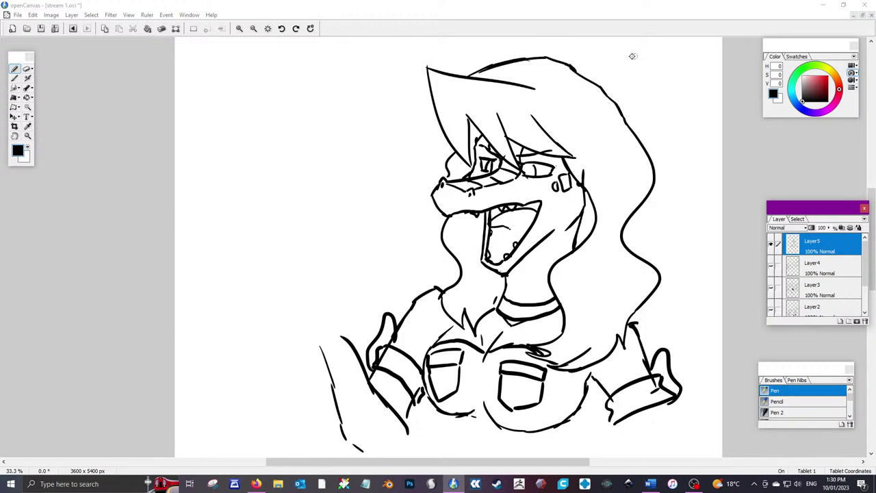
Draw a wide curved hat brim around the top of the head, with two rounded shapes containing jagged tufts above it
mouse_move(455, 39)
mouse_down()
mouse_move(538, 58)
mouse_move(567, 32)
mouse_move(595, 50)
mouse_move(592, 39)
mouse_move(678, 104)
mouse_move(649, 159)
mouse_up()
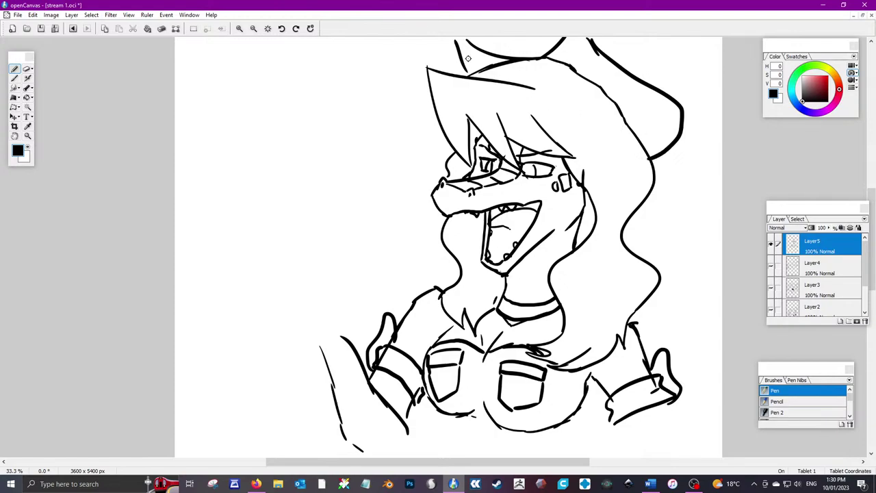
drag(644, 77, 641, 40)
drag(495, 54, 508, 39)
mouse_move(641, 81)
mouse_down()
mouse_move(633, 58)
mouse_move(619, 53)
mouse_up()
Fill the upper mouth, both pupils and the far forearm's inner edge with black, and add forearm lines below the near cuff
mouse_move(529, 50)
mouse_down()
mouse_move(542, 60)
mouse_move(522, 41)
mouse_move(496, 52)
mouse_up()
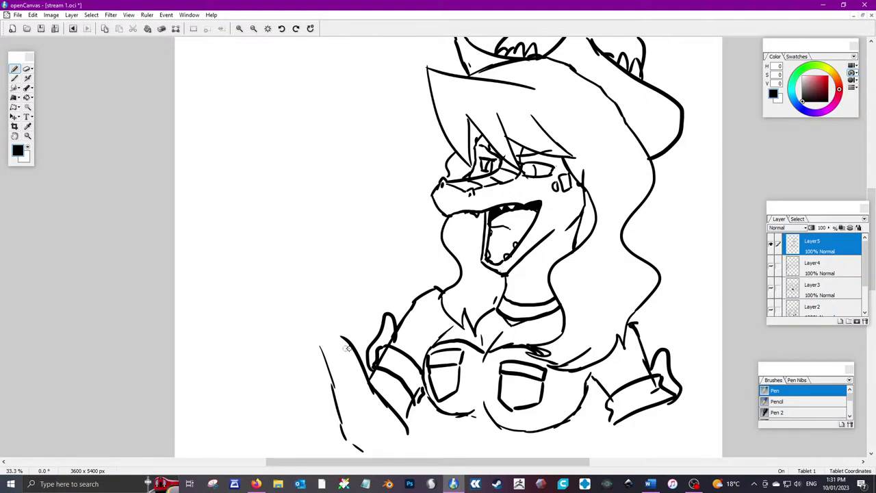
drag(343, 337, 369, 378)
mouse_move(668, 408)
mouse_down()
mouse_move(671, 432)
mouse_move(632, 442)
mouse_up()
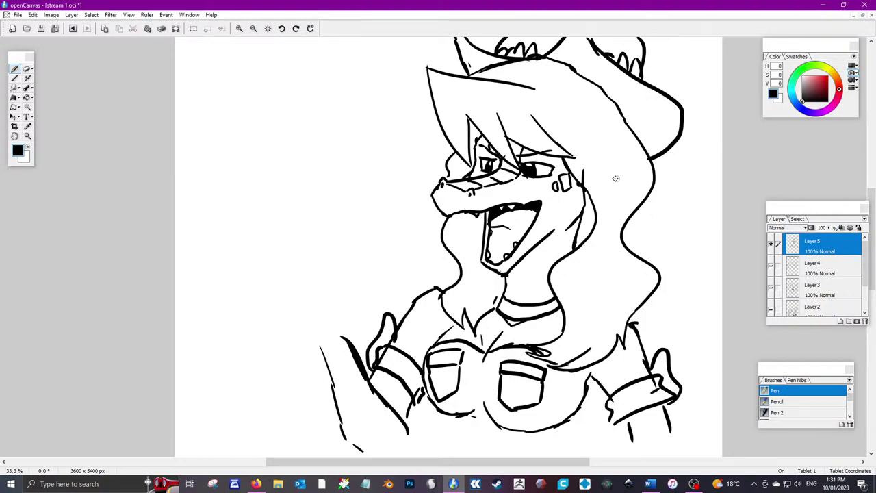
Trim the black shading on the far forearm in white, and return the drawing colour to black
click(30, 147)
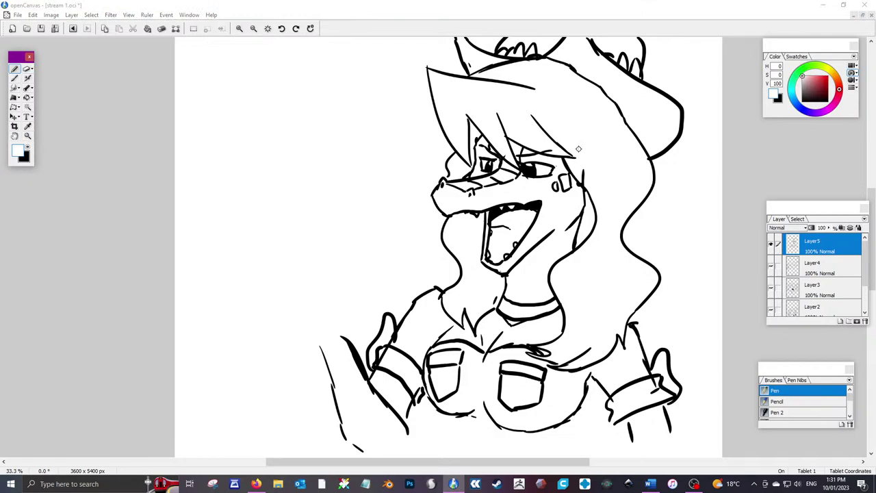
click(643, 161)
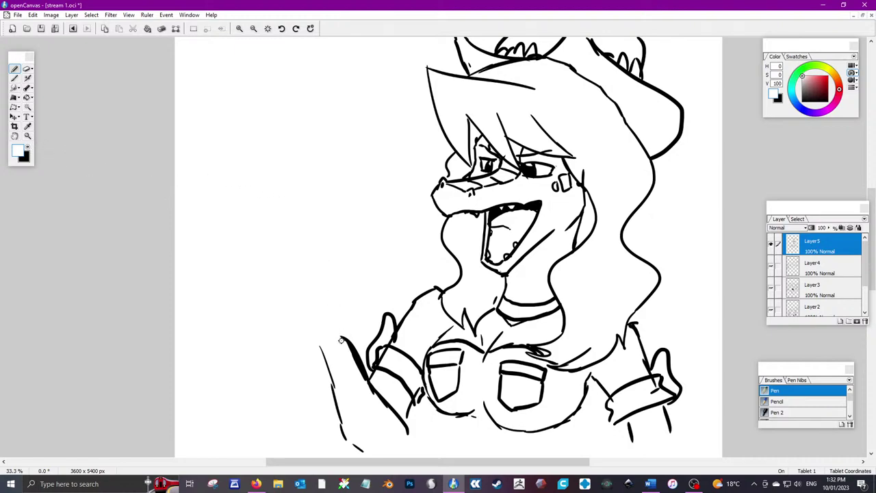
click(28, 147)
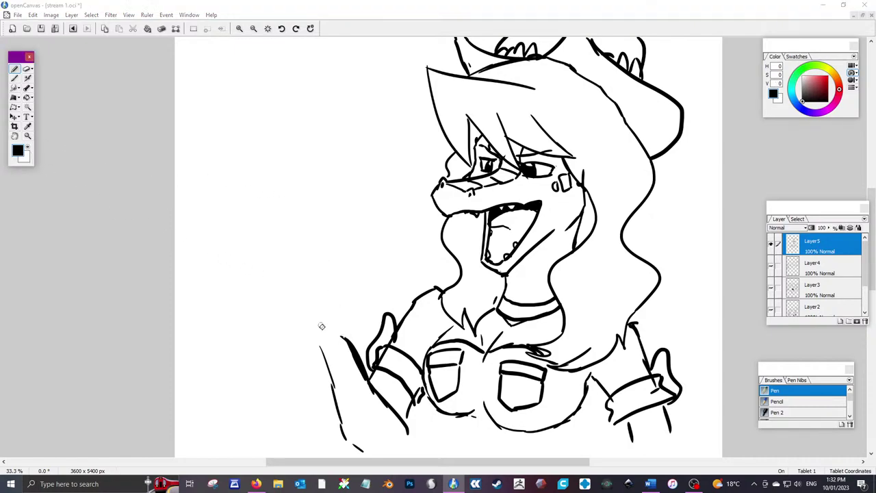
Extend the inner line of the raised forearm up towards the wrist and undo the stray mark on the blank canvas
drag(322, 327, 338, 335)
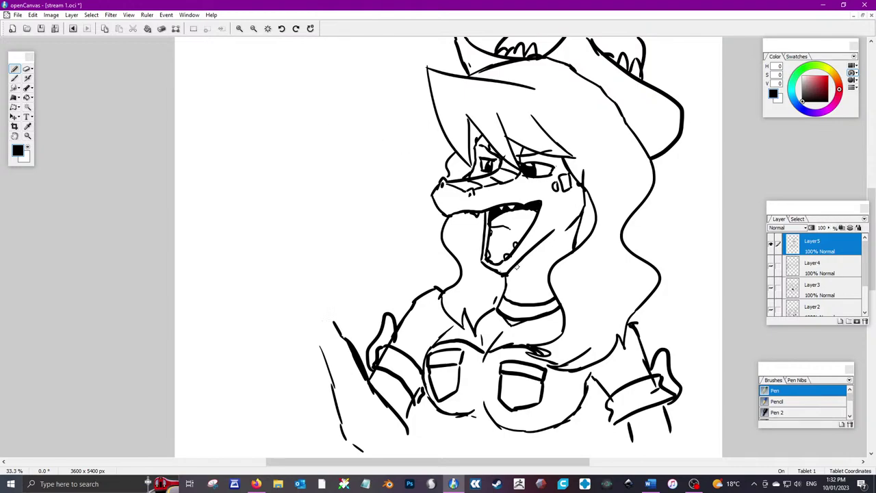
click(651, 484)
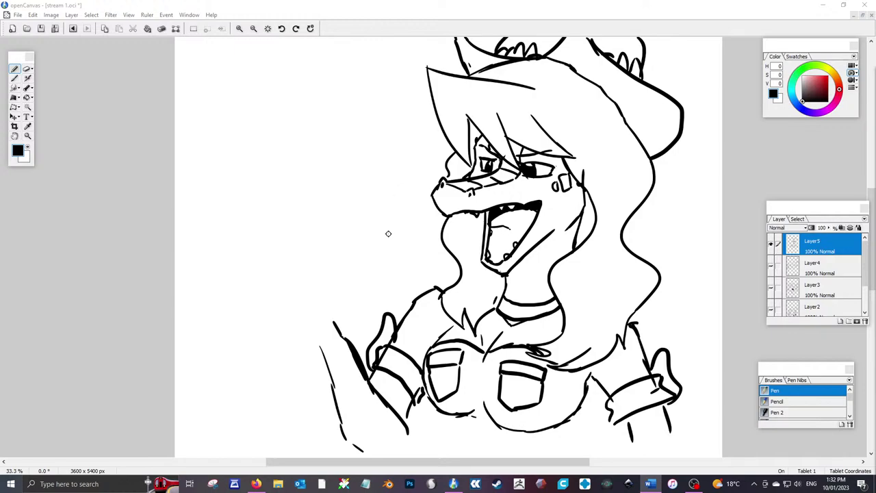
click(204, 58)
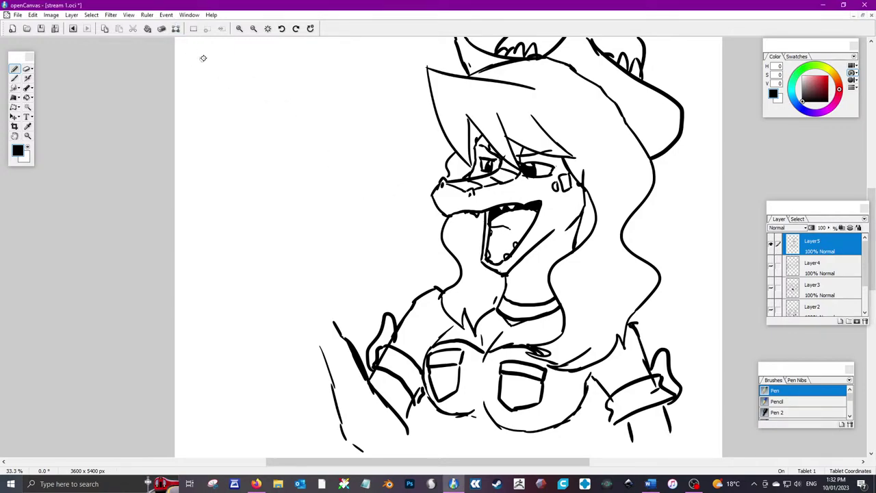
key(ctrl+z)
Hand-letter "IF YAZ THINKS THIS" in black capitals on the blank area beside the hat-wearing character
drag(191, 57, 198, 67)
drag(198, 63, 221, 63)
mouse_move(226, 57)
mouse_down()
mouse_move(221, 67)
mouse_move(248, 68)
mouse_up()
mouse_move(266, 58)
mouse_down()
mouse_move(266, 68)
mouse_move(274, 55)
mouse_up()
mouse_move(277, 56)
mouse_down()
mouse_move(276, 67)
mouse_move(284, 61)
mouse_up()
mouse_move(287, 58)
mouse_down()
mouse_move(288, 67)
mouse_move(301, 58)
mouse_up()
drag(304, 57, 314, 67)
mouse_move(326, 58)
mouse_down()
mouse_move(316, 67)
mouse_move(348, 69)
mouse_move(353, 55)
mouse_up()
drag(357, 57, 357, 68)
drag(356, 63, 364, 68)
drag(373, 57, 374, 68)
drag(383, 57, 377, 70)
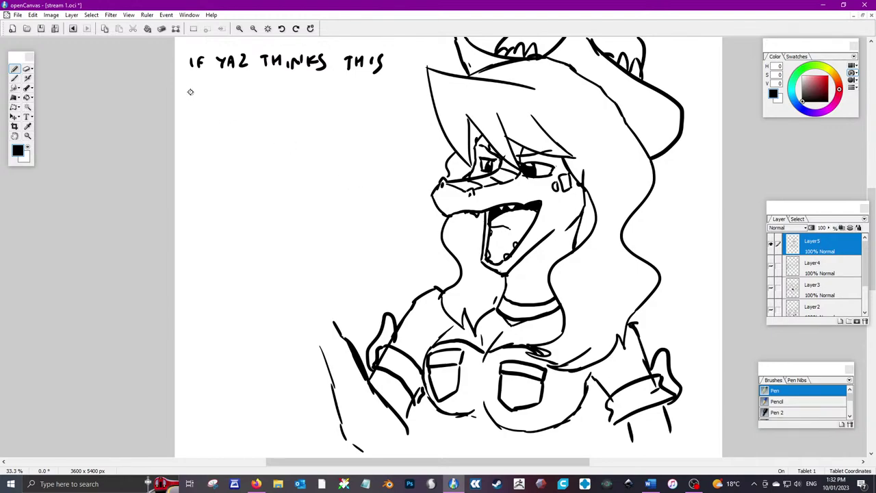
Hand-letter the second line of the speech as "VENTURE'S BIZARRE, LET"
drag(188, 85, 200, 85)
drag(208, 84, 208, 89)
drag(215, 94, 236, 94)
drag(239, 85, 248, 84)
mouse_move(244, 84)
mouse_down()
mouse_move(244, 94)
mouse_move(258, 85)
mouse_up()
mouse_move(260, 94)
mouse_down()
mouse_move(277, 93)
mouse_move(278, 80)
mouse_move(283, 93)
mouse_move(320, 93)
mouse_up()
mouse_move(326, 81)
mouse_down()
mouse_move(336, 93)
mouse_move(342, 80)
mouse_move(351, 93)
mouse_up()
mouse_move(351, 83)
mouse_down()
mouse_move(359, 84)
mouse_move(354, 89)
mouse_up()
drag(354, 88, 360, 94)
drag(362, 82, 365, 89)
drag(365, 89, 369, 94)
drag(380, 83, 373, 93)
mouse_move(373, 88)
mouse_down()
mouse_move(382, 103)
mouse_move(404, 94)
mouse_up()
mouse_move(414, 81)
mouse_down()
mouse_move(409, 94)
mouse_move(413, 88)
mouse_up()
drag(415, 82, 426, 81)
drag(420, 82, 420, 95)
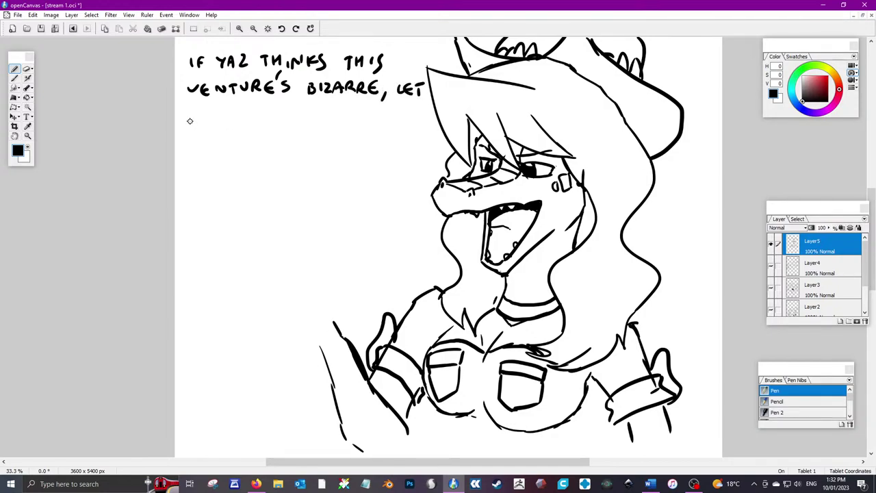
Hand-letter the third line of the speech as "ME TELL YOU A STORY"
drag(189, 121, 208, 120)
mouse_move(217, 113)
mouse_down()
mouse_move(214, 122)
mouse_move(220, 118)
mouse_up()
mouse_move(231, 110)
mouse_down()
mouse_move(243, 109)
mouse_move(240, 120)
mouse_up()
mouse_move(255, 110)
mouse_down()
mouse_move(251, 120)
mouse_move(262, 118)
mouse_up()
mouse_move(269, 107)
mouse_down()
mouse_move(270, 118)
mouse_move(292, 115)
mouse_up()
mouse_move(297, 108)
mouse_down()
mouse_move(290, 119)
mouse_move(303, 109)
mouse_up()
drag(312, 108, 347, 116)
mouse_move(340, 112)
mouse_down()
mouse_move(356, 120)
mouse_move(379, 108)
mouse_up()
drag(374, 108, 374, 119)
drag(384, 108, 393, 106)
drag(394, 107, 408, 115)
drag(412, 106, 406, 123)
Hand-letter the fourth line of the speech as "OF WHEN IMMORTALS"
mouse_move(191, 136)
mouse_down()
mouse_move(185, 144)
mouse_move(192, 137)
mouse_up()
drag(206, 135, 199, 148)
drag(197, 141, 251, 138)
mouse_move(263, 136)
mouse_down()
mouse_move(255, 145)
mouse_move(264, 141)
mouse_up()
mouse_move(259, 147)
mouse_down()
mouse_move(273, 147)
mouse_move(281, 132)
mouse_move(297, 148)
mouse_move(349, 137)
mouse_up()
mouse_move(354, 146)
mouse_down()
mouse_move(356, 139)
mouse_move(362, 146)
mouse_up()
drag(368, 138, 378, 137)
mouse_move(373, 137)
mouse_down()
mouse_move(373, 147)
mouse_move(386, 141)
mouse_up()
drag(395, 131, 402, 148)
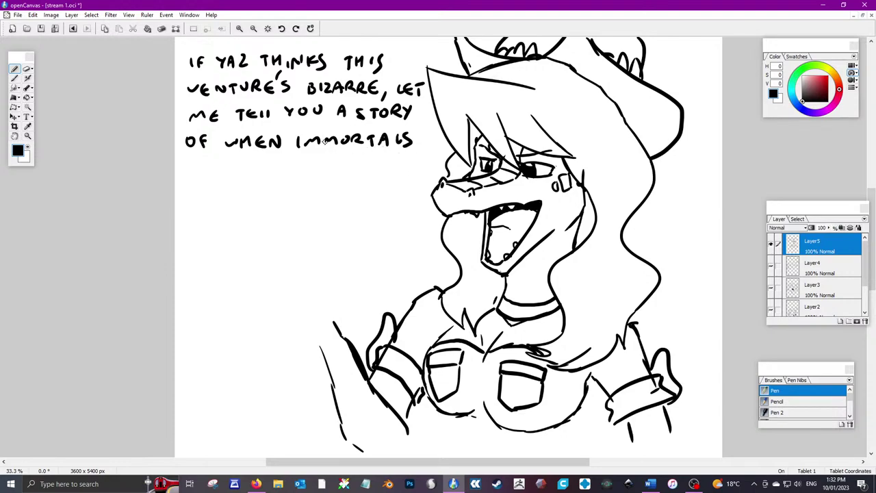
drag(326, 141, 336, 142)
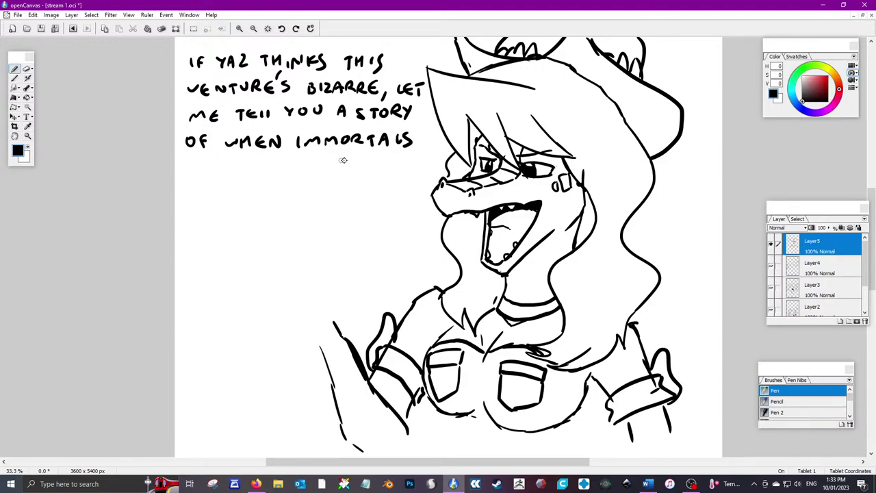
Add a comma after "IMMORTALS" and continue the lettering with "MARSUPIALS AND PLACENTALS WHO HATED EACH OTHER, JOINED FORCES"
drag(418, 145, 411, 157)
drag(184, 171, 366, 168)
mouse_move(191, 196)
mouse_down()
mouse_move(188, 205)
mouse_move(312, 200)
mouse_up()
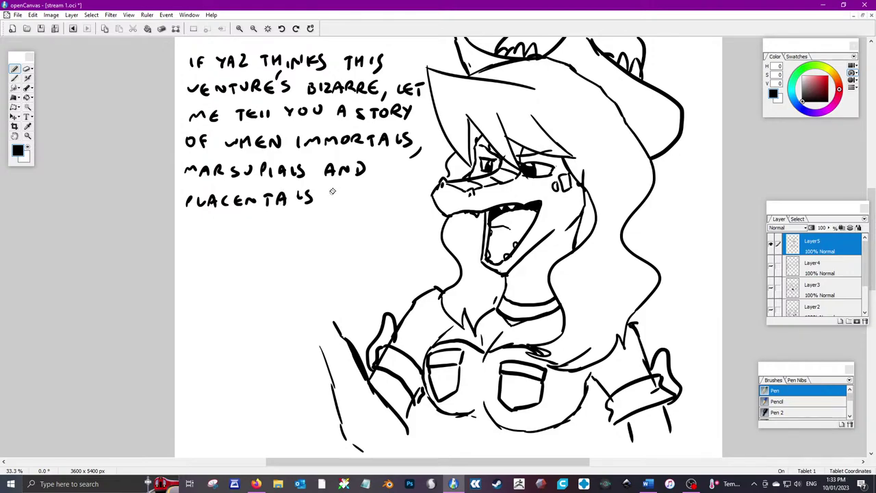
mouse_move(330, 199)
mouse_down()
mouse_move(431, 194)
mouse_move(440, 168)
mouse_up()
drag(183, 230, 326, 230)
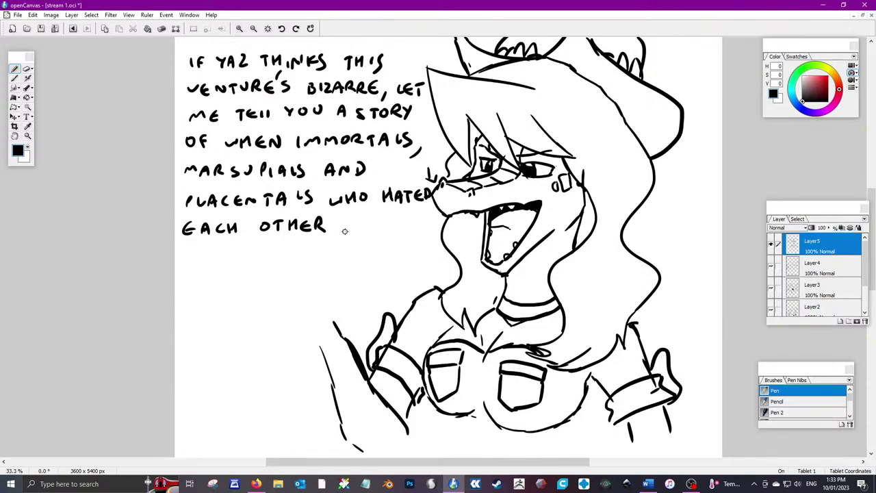
drag(371, 220, 417, 229)
mouse_move(186, 248)
mouse_down()
mouse_move(265, 252)
mouse_move(259, 257)
mouse_up()
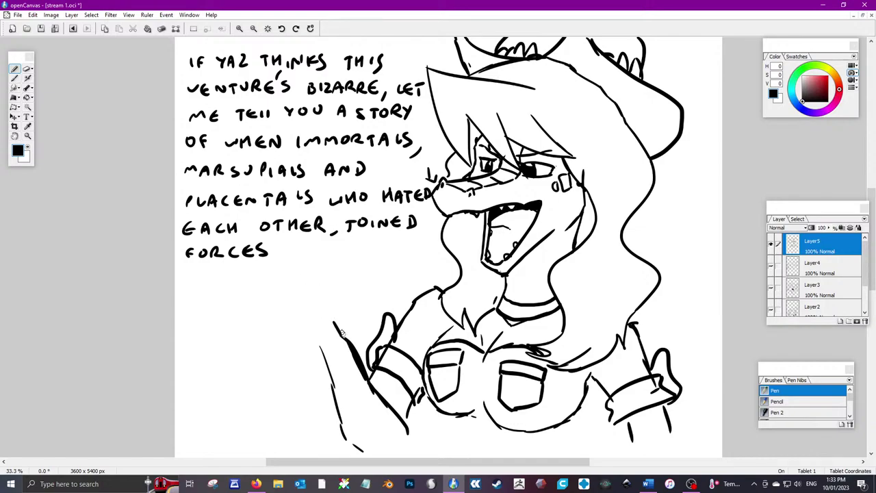
Draw a raised open hand with spread fingers at the end of the far forearm
mouse_move(341, 334)
mouse_down()
mouse_move(308, 309)
mouse_move(299, 291)
mouse_move(311, 270)
mouse_move(283, 291)
mouse_move(299, 268)
mouse_move(273, 285)
mouse_move(283, 325)
mouse_move(268, 271)
mouse_move(273, 288)
mouse_up()
drag(283, 322, 326, 347)
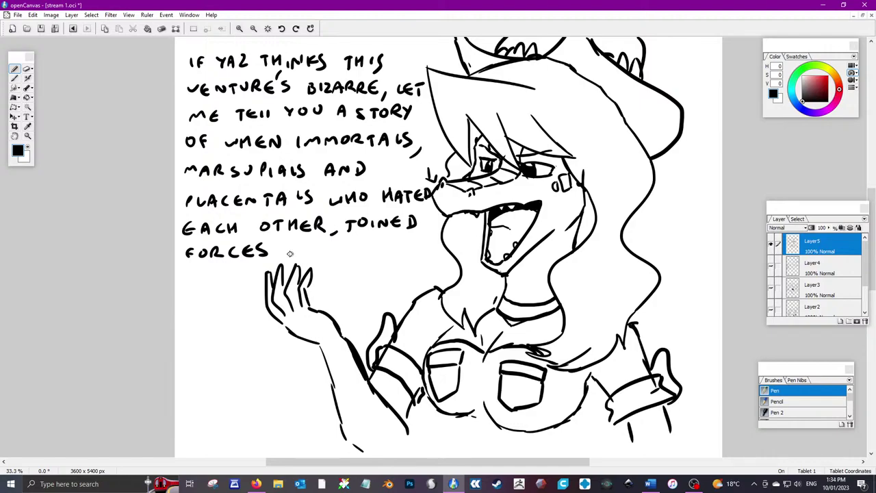
Continue the speech with "WITH SUPES, MUTANTS CYBORGS", splitting the last line around the raised hand's fingers
mouse_move(284, 248)
mouse_down()
mouse_move(388, 249)
mouse_move(404, 259)
mouse_up()
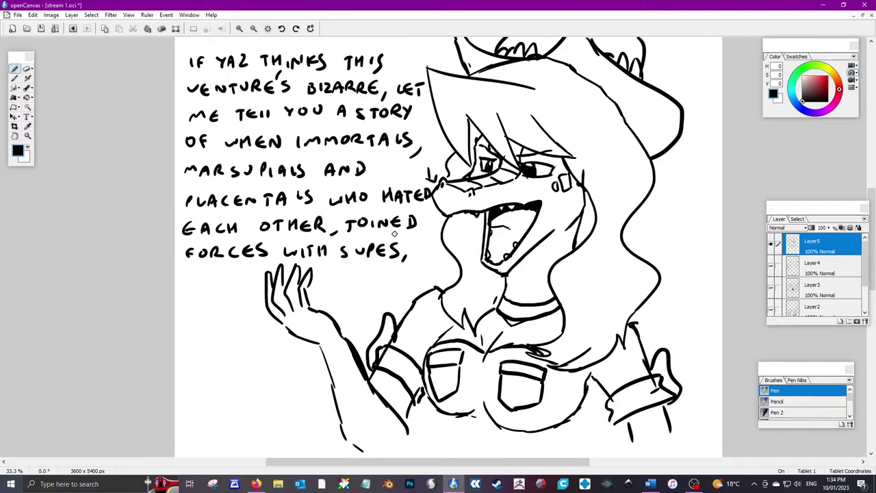
mouse_move(184, 282)
mouse_down()
mouse_move(240, 281)
mouse_move(263, 276)
mouse_up()
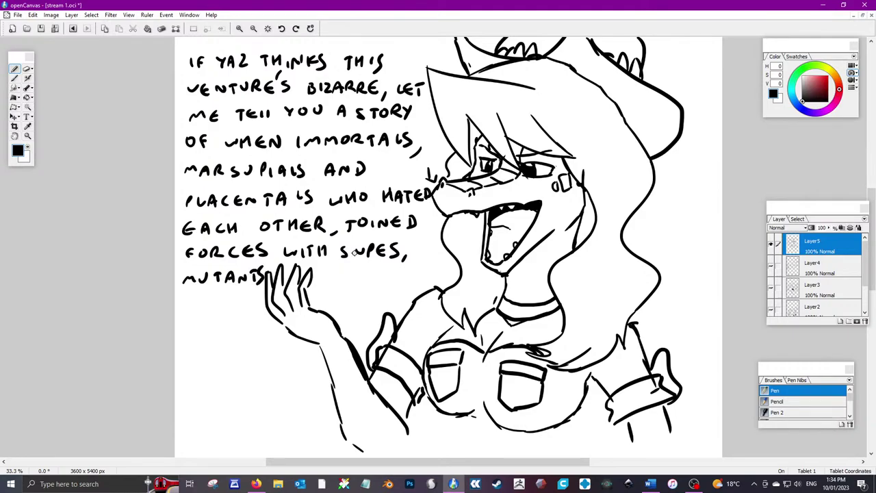
mouse_move(339, 271)
mouse_down()
mouse_move(357, 281)
mouse_move(383, 272)
mouse_move(412, 282)
mouse_up()
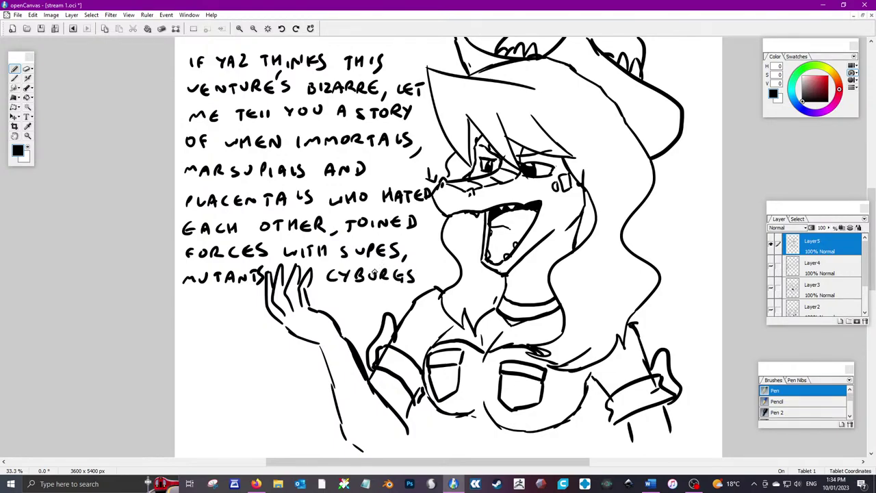
drag(377, 272, 367, 273)
Letter "AND ALIEN HOMO SAPIENS" in smaller capitals on either side of the raised hand
drag(182, 310, 193, 306)
mouse_move(198, 310)
mouse_down()
mouse_move(208, 298)
mouse_move(211, 309)
mouse_move(264, 300)
mouse_up()
mouse_move(326, 298)
mouse_down()
mouse_move(380, 300)
mouse_move(386, 315)
mouse_move(396, 290)
mouse_move(423, 286)
mouse_up()
drag(432, 285, 426, 293)
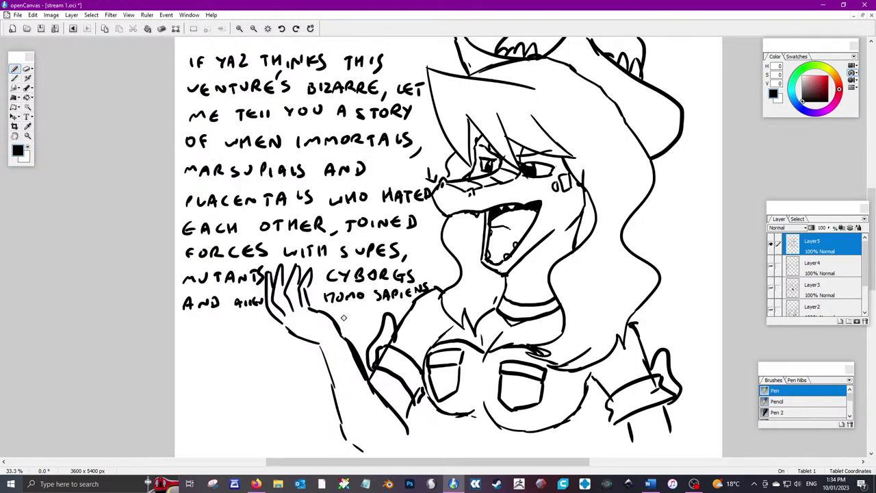
Add small lettering beginning "TO SAVE" beside the wrist, with a broken dotted line beneath it
drag(181, 326, 193, 326)
drag(187, 327, 186, 333)
drag(199, 327, 271, 329)
drag(194, 344, 244, 343)
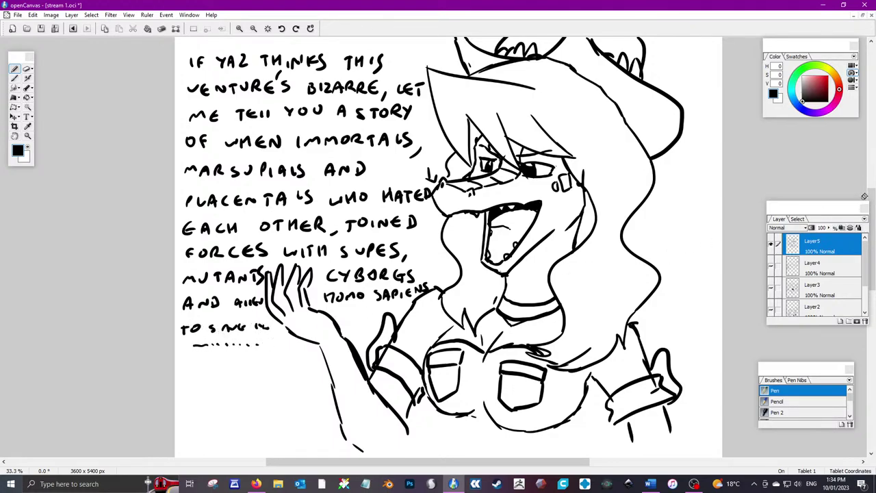
Draw the curved tops of two listeners' heads below the lettering and raised arm, adding scalloped curls along the nearer-centre one
drag(868, 195, 868, 228)
drag(168, 271, 277, 268)
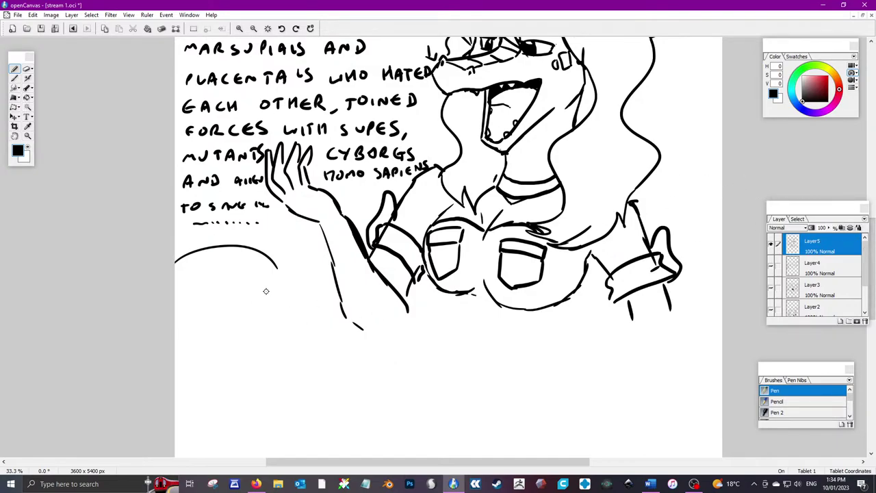
drag(338, 384, 423, 349)
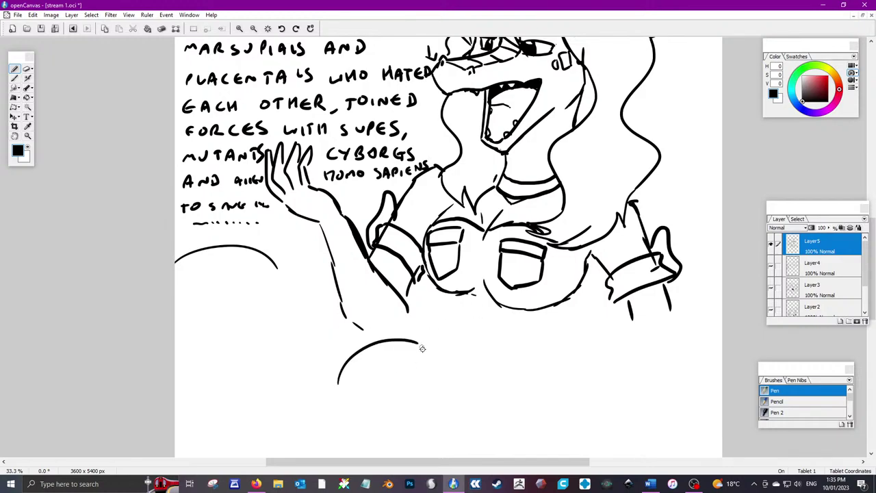
mouse_move(342, 375)
mouse_down()
mouse_move(348, 358)
mouse_move(392, 334)
mouse_move(411, 335)
mouse_up()
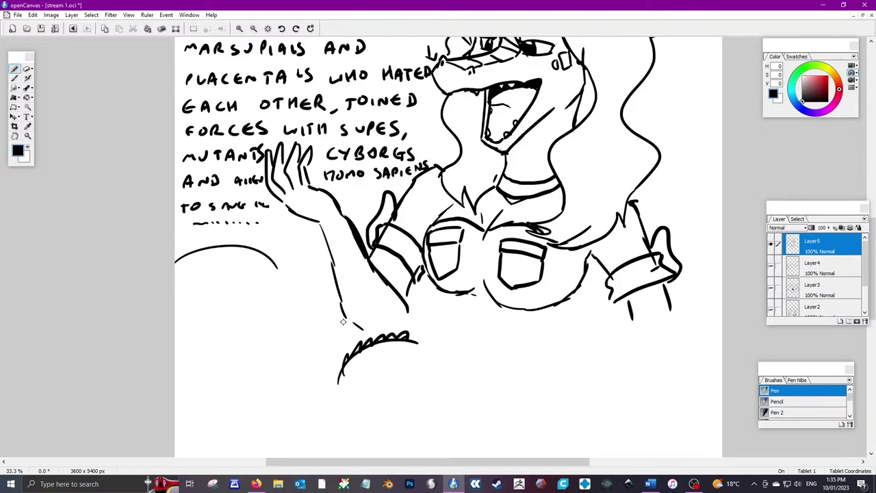
Draw the central listener's banded collar and sloping shoulder, trim its upper edge in white, and return the colour to black
mouse_move(354, 455)
mouse_down()
mouse_move(377, 434)
mouse_move(504, 406)
mouse_move(558, 447)
mouse_move(363, 425)
mouse_move(491, 394)
mouse_up()
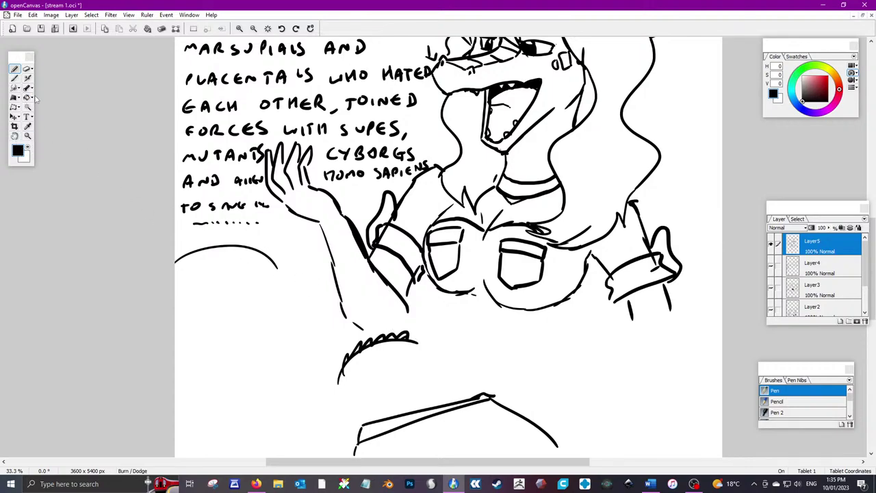
mouse_move(373, 422)
mouse_down()
mouse_move(460, 381)
mouse_move(478, 393)
mouse_move(400, 416)
mouse_move(476, 397)
mouse_up()
click(28, 148)
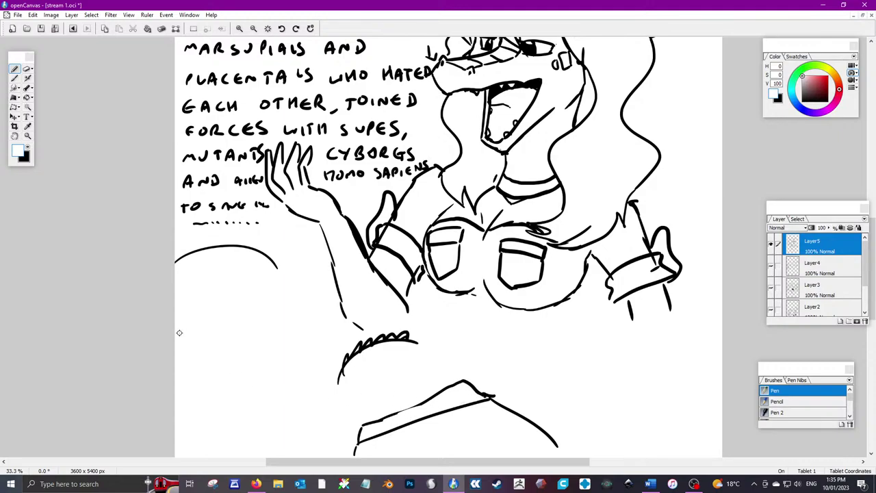
click(28, 150)
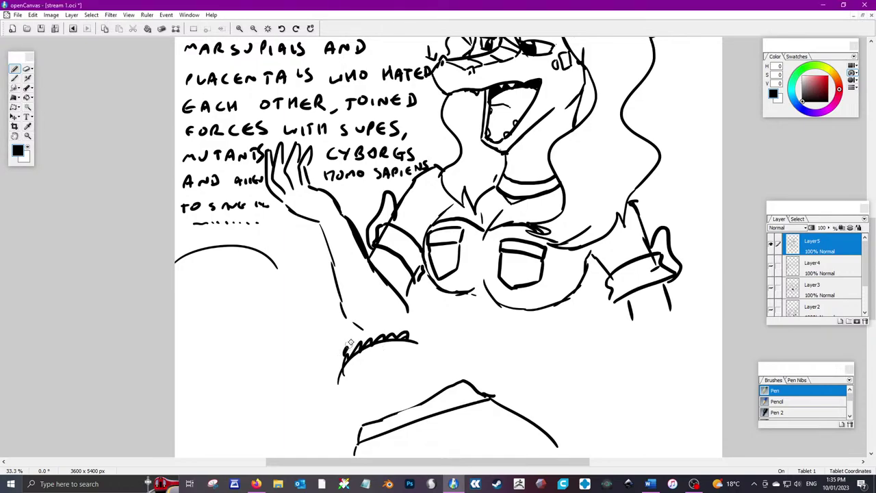
Fill the central listener's rounded curly hair with solid black and connect it to the collar with neck lines
mouse_move(351, 345)
mouse_down()
mouse_move(389, 324)
mouse_move(417, 325)
mouse_move(344, 350)
mouse_move(362, 349)
mouse_move(369, 367)
mouse_move(381, 370)
mouse_move(381, 380)
mouse_move(358, 382)
mouse_move(365, 399)
mouse_move(392, 395)
mouse_move(410, 336)
mouse_move(409, 393)
mouse_move(417, 335)
mouse_move(377, 315)
mouse_move(357, 324)
mouse_move(401, 305)
mouse_up()
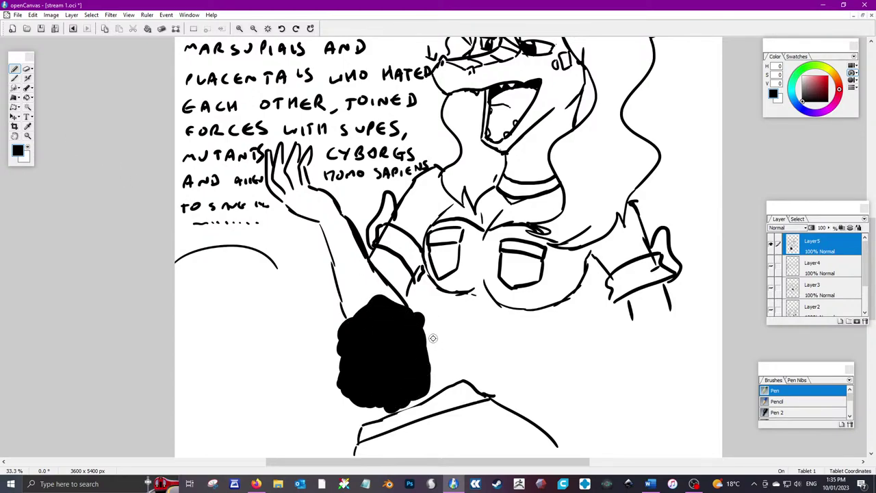
drag(428, 346, 440, 386)
drag(434, 370, 441, 390)
Outline the other listener's large cloud-shaped curly hair and add the neck, collar and shoulder lines beneath it
mouse_move(176, 269)
mouse_down()
mouse_move(206, 239)
mouse_move(246, 237)
mouse_move(305, 260)
mouse_move(312, 294)
mouse_move(303, 350)
mouse_move(267, 400)
mouse_move(211, 398)
mouse_move(177, 371)
mouse_up()
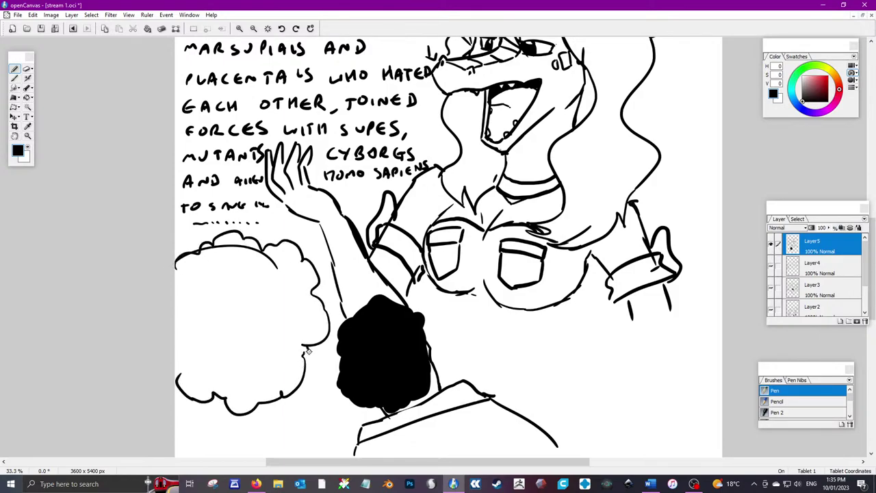
drag(308, 351, 306, 378)
mouse_move(220, 403)
mouse_down()
mouse_move(256, 411)
mouse_move(248, 425)
mouse_move(199, 428)
mouse_up()
drag(262, 415, 335, 440)
drag(223, 415, 267, 423)
drag(226, 411, 175, 436)
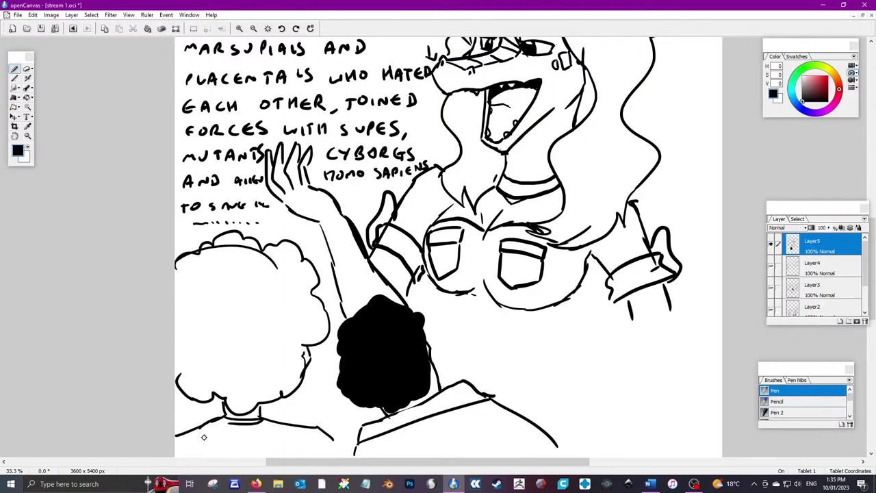
Draw the curly-haired listener's sleeve edge and back panel, and shade the panel with diagonal hatching
drag(306, 430, 317, 457)
mouse_move(187, 436)
mouse_down()
mouse_move(258, 430)
mouse_move(185, 446)
mouse_move(243, 455)
mouse_up()
drag(312, 448, 332, 439)
mouse_move(320, 433)
mouse_down()
mouse_move(329, 447)
mouse_move(312, 446)
mouse_up()
drag(326, 440, 335, 456)
drag(179, 445, 189, 438)
drag(184, 448, 213, 438)
drag(200, 454, 240, 438)
drag(222, 454, 277, 434)
drag(258, 456, 305, 434)
drag(289, 454, 308, 442)
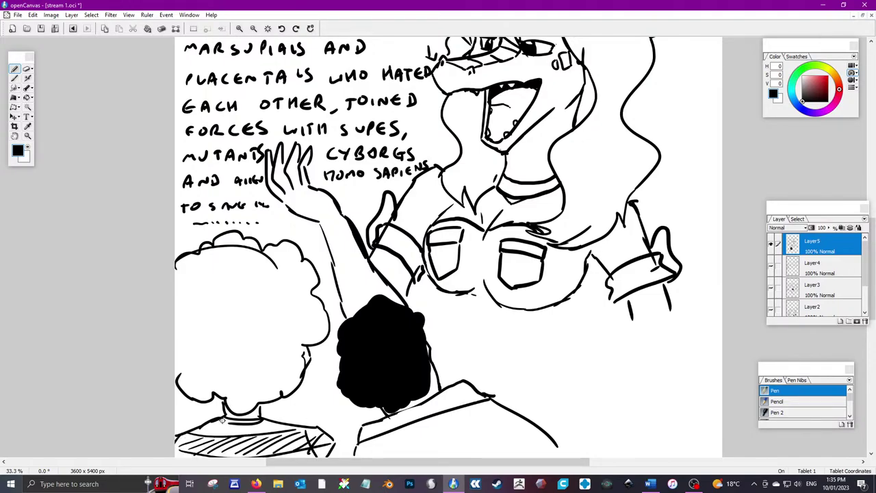
Add a small curl inside the cloud-shaped hair and shade the whole hair mass with long diagonal hatching
drag(205, 301, 237, 283)
drag(176, 274, 233, 245)
drag(176, 287, 248, 252)
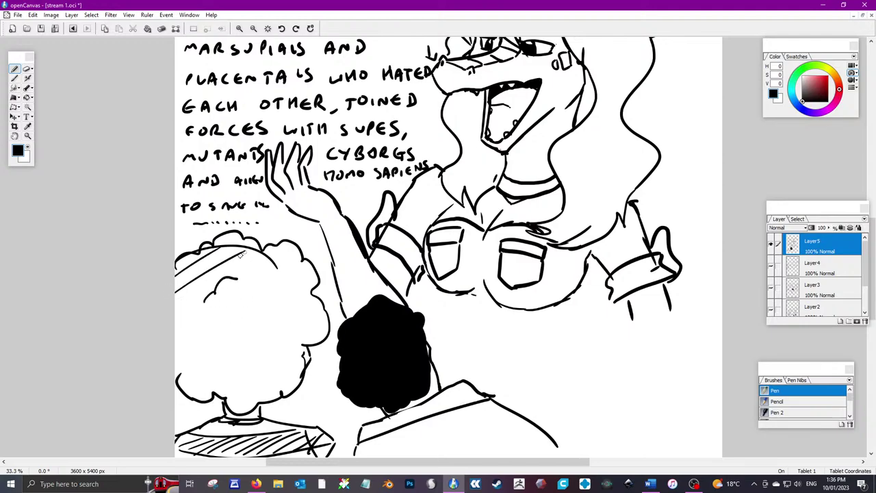
drag(176, 304, 260, 257)
drag(176, 323, 274, 262)
drag(177, 341, 284, 268)
drag(176, 359, 265, 298)
drag(181, 374, 304, 275)
mouse_move(183, 385)
mouse_down()
mouse_move(301, 292)
mouse_move(305, 301)
mouse_up()
mouse_move(193, 398)
mouse_down()
mouse_move(318, 305)
mouse_move(323, 317)
mouse_up()
mouse_move(222, 394)
mouse_down()
mouse_move(320, 333)
mouse_move(302, 354)
mouse_up()
drag(240, 408, 305, 367)
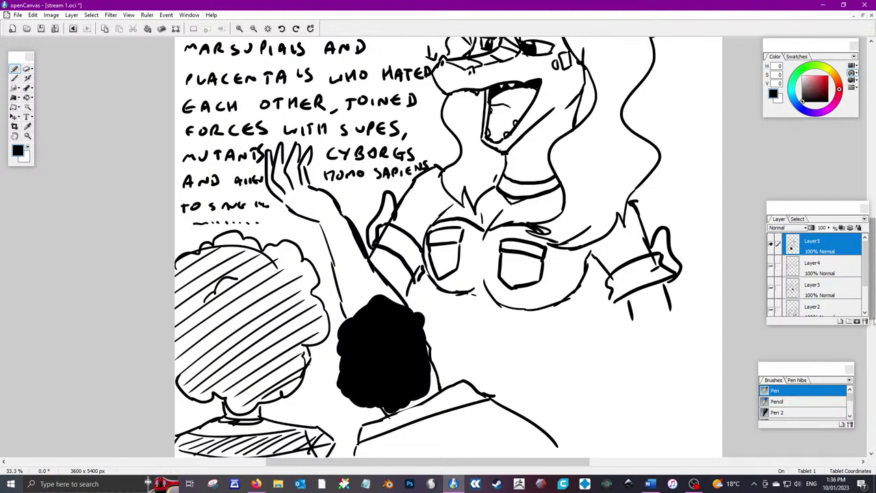
Hatch the shaded hair behind the main character's cheek and the hair lock beneath her open mouth
drag(872, 328, 872, 276)
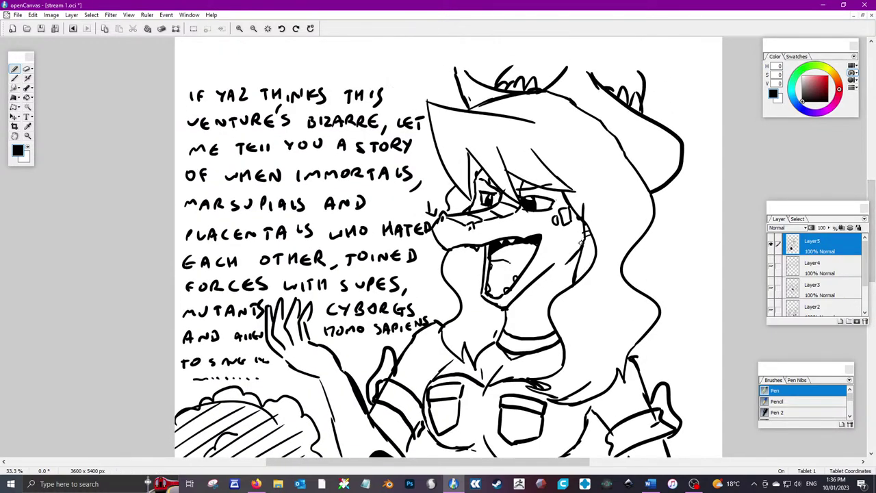
drag(579, 249, 596, 238)
mouse_move(574, 260)
mouse_down()
mouse_move(596, 243)
mouse_move(592, 254)
mouse_up()
drag(580, 268, 596, 260)
drag(458, 255, 484, 248)
drag(460, 268, 479, 260)
drag(459, 280, 486, 274)
drag(475, 299, 487, 292)
drag(467, 312, 487, 304)
drag(466, 327, 501, 317)
drag(473, 348, 495, 334)
Hatch the shadow on the raised arm's sleeve and inner cuff, and begin the torso side line below the chest
drag(870, 185, 858, 209)
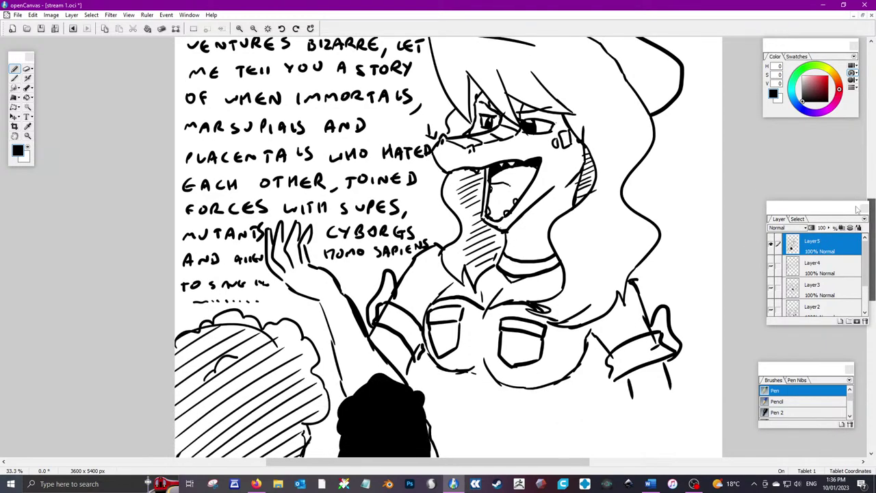
mouse_move(409, 314)
mouse_down()
mouse_move(433, 303)
mouse_move(418, 329)
mouse_up()
mouse_move(385, 353)
mouse_down()
mouse_move(413, 344)
mouse_move(418, 354)
mouse_up()
drag(407, 351, 421, 342)
mouse_move(408, 362)
mouse_down()
mouse_move(418, 355)
mouse_move(451, 397)
mouse_up()
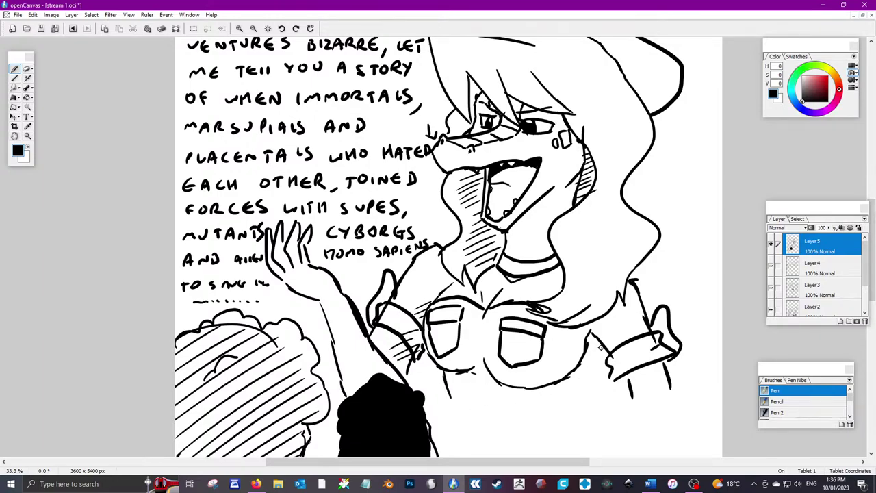
Draw the main character's narrowing waist, the shirt's centre line down from the collar, and two horizontal waistband lines
drag(601, 346, 578, 400)
drag(596, 363, 573, 425)
drag(450, 391, 458, 431)
drag(579, 421, 576, 433)
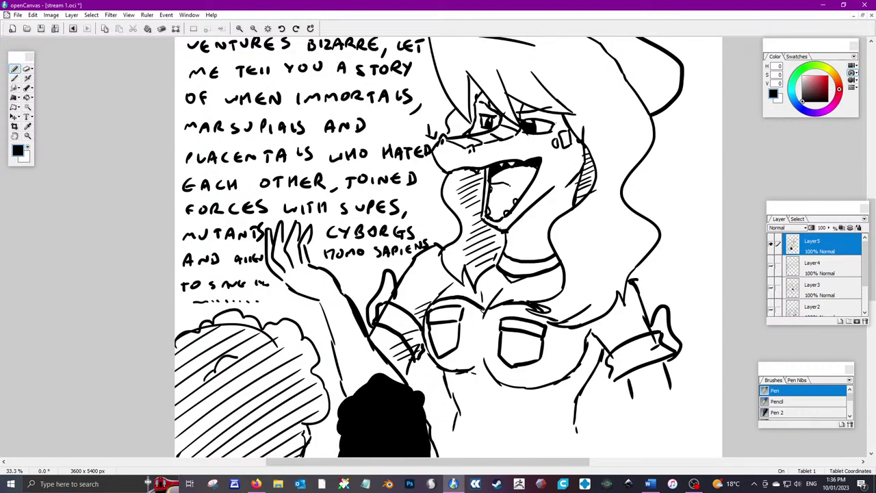
mouse_move(482, 309)
mouse_down()
mouse_move(474, 359)
mouse_move(486, 420)
mouse_move(523, 413)
mouse_up()
drag(473, 427, 524, 426)
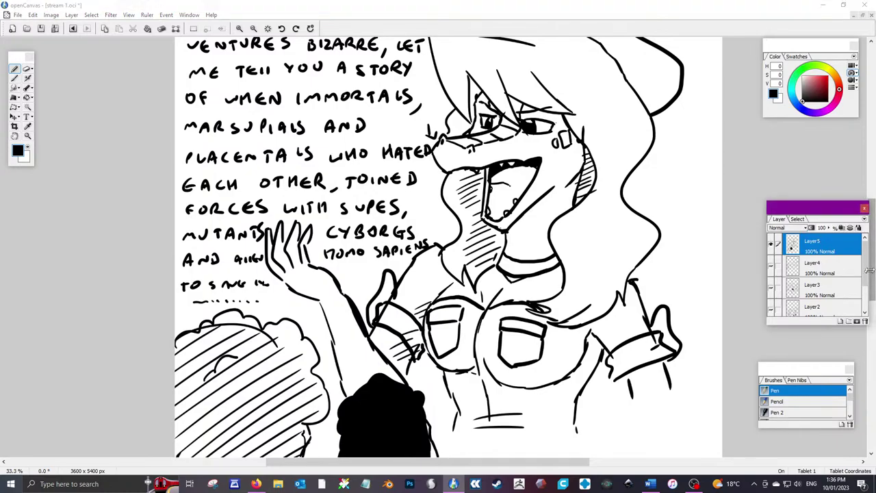
Move the layer palette inward, clear of the canvas scrollbar, and bring the speech and character into view
drag(870, 271, 874, 260)
drag(844, 199, 830, 189)
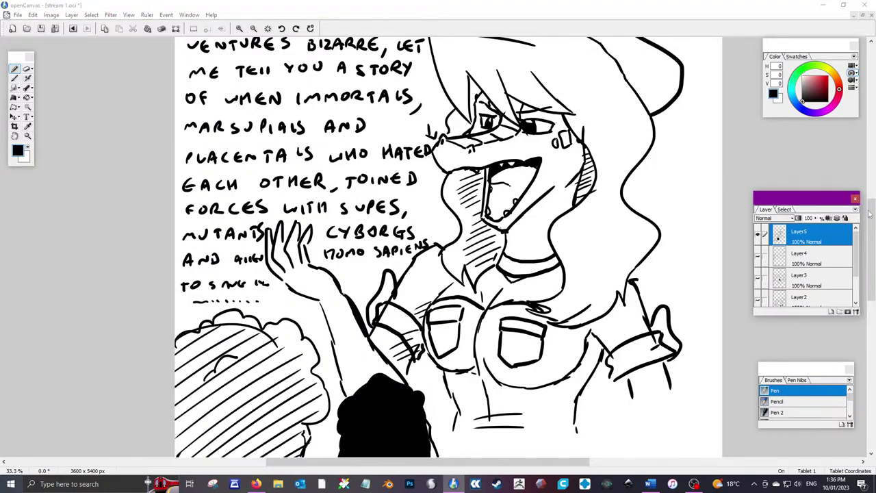
mouse_move(873, 221)
mouse_down()
mouse_move(872, 186)
mouse_move(874, 269)
mouse_move(874, 196)
mouse_move(872, 258)
mouse_move(874, 215)
mouse_move(856, 236)
mouse_up()
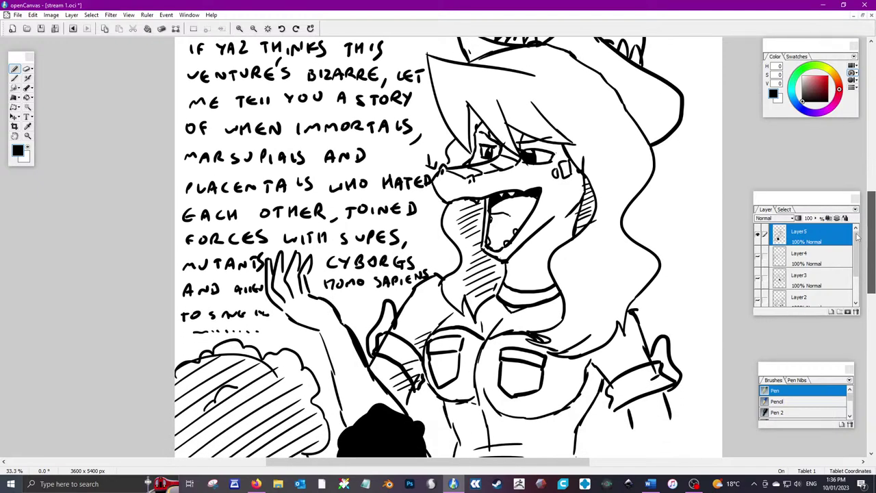
Hatch the shadow across the bridge of the main character's snout and between the eyes under the fringe
drag(466, 176, 533, 141)
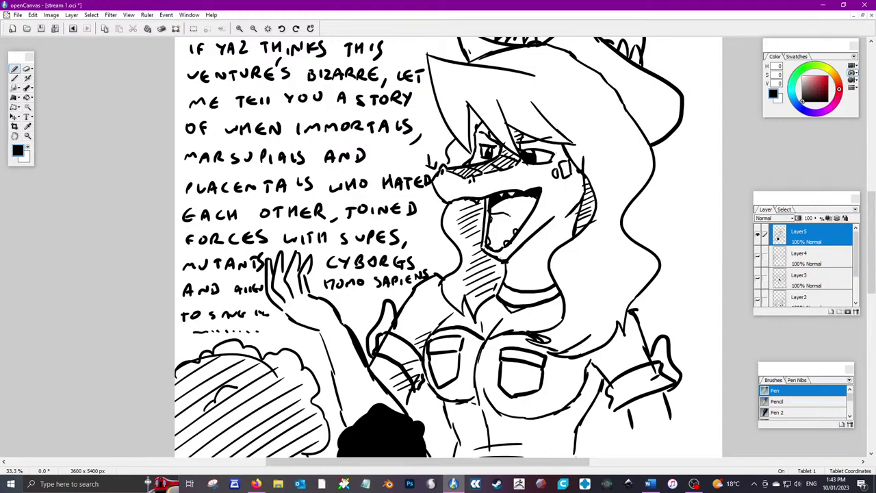
key(alt+Tab)
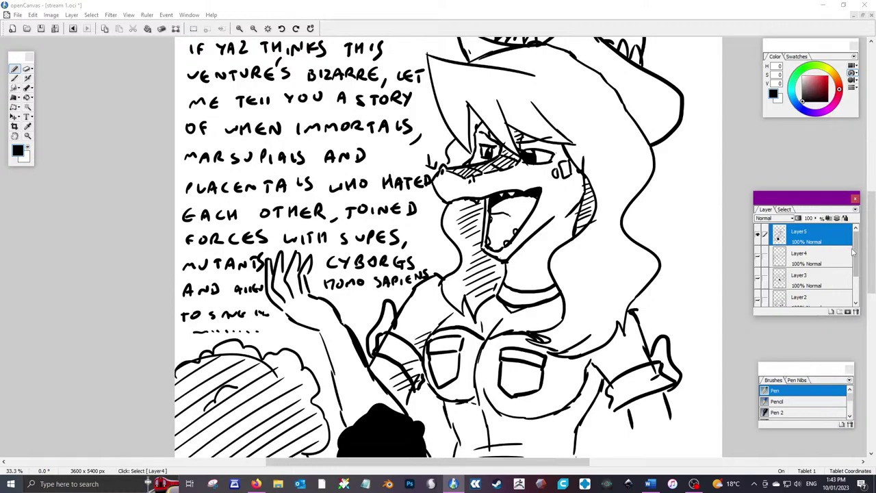
Add a new layer above Layer5 and hide Layer5 to get a blank drawing surface
scroll(858, 255, down, 1)
scroll(858, 255, up, 1)
click(832, 313)
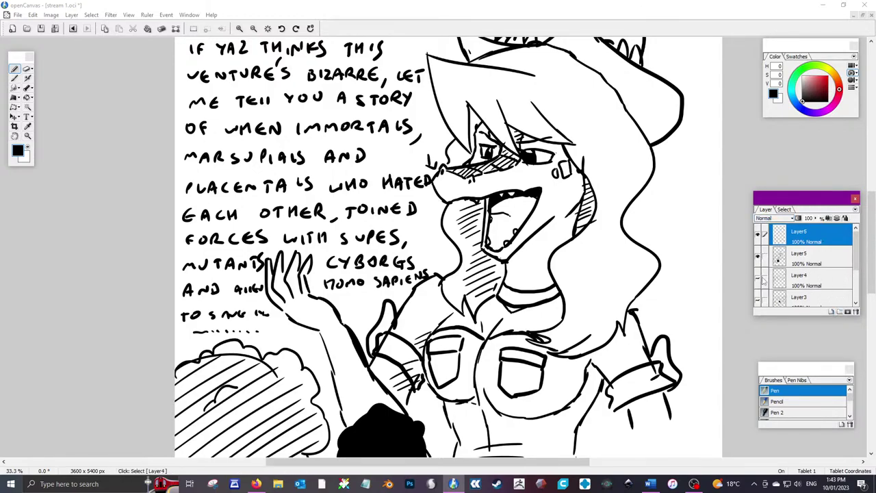
click(758, 255)
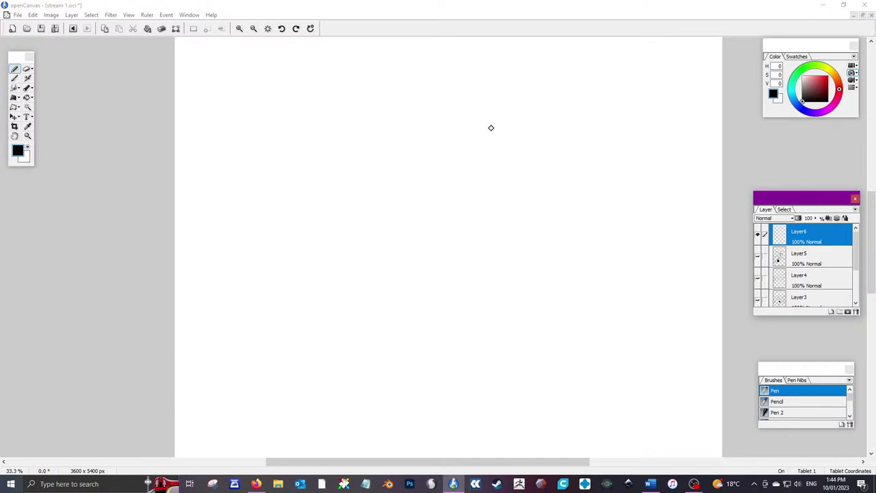
mouse_move(485, 132)
mouse_down()
mouse_move(524, 114)
mouse_move(551, 142)
mouse_move(483, 139)
mouse_move(482, 163)
mouse_move(522, 190)
mouse_up()
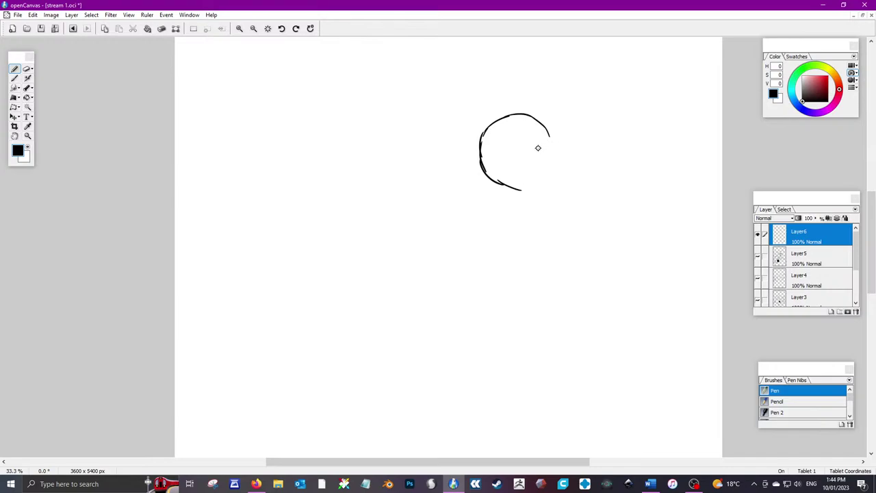
key(ctrl+z)
key(ctrl+z)
key(ctrl+z)
key(ctrl+z)
key(ctrl+z)
key(ctrl+z)
key(ctrl+z)
key(ctrl+z)
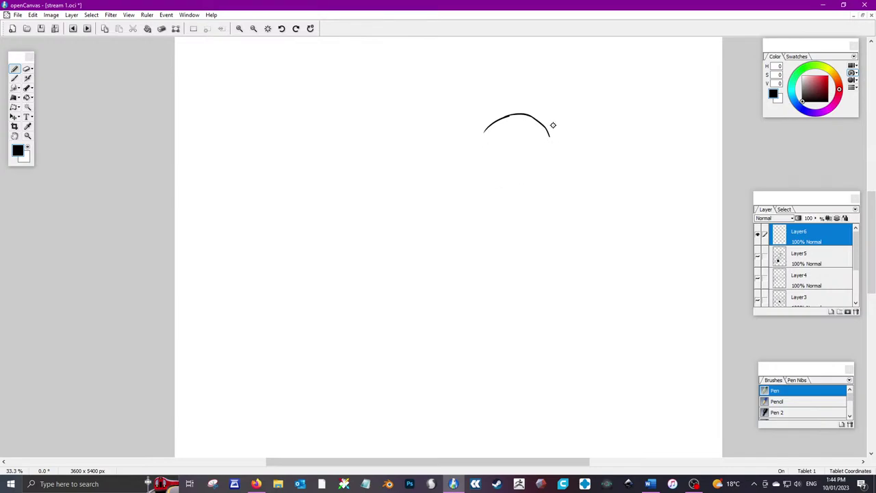
key(ctrl+z)
Draw a round shoulder pad with an angular inset panel, a small oval, a lower rim and a tapering side flap
mouse_move(537, 159)
mouse_down()
mouse_move(497, 180)
mouse_move(500, 215)
mouse_move(527, 230)
mouse_move(561, 220)
mouse_move(575, 200)
mouse_move(571, 179)
mouse_move(537, 158)
mouse_up()
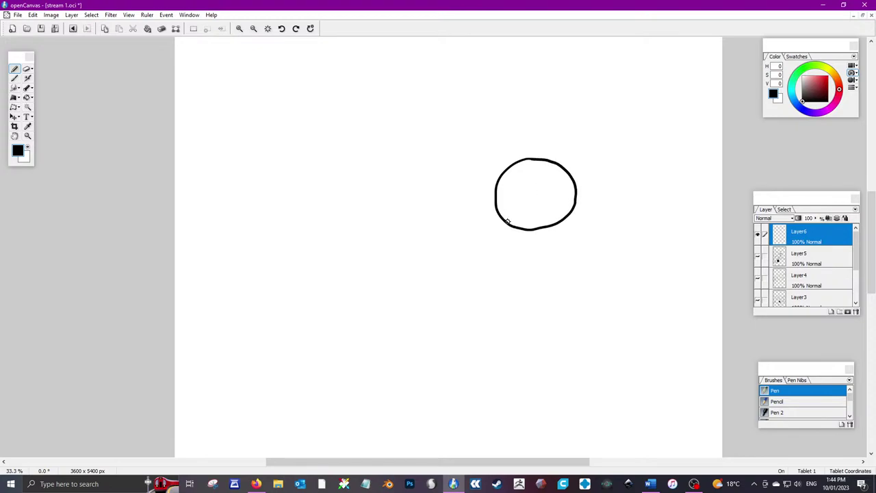
mouse_move(513, 221)
mouse_down()
mouse_move(517, 191)
mouse_move(568, 181)
mouse_move(572, 202)
mouse_move(567, 182)
mouse_move(569, 195)
mouse_up()
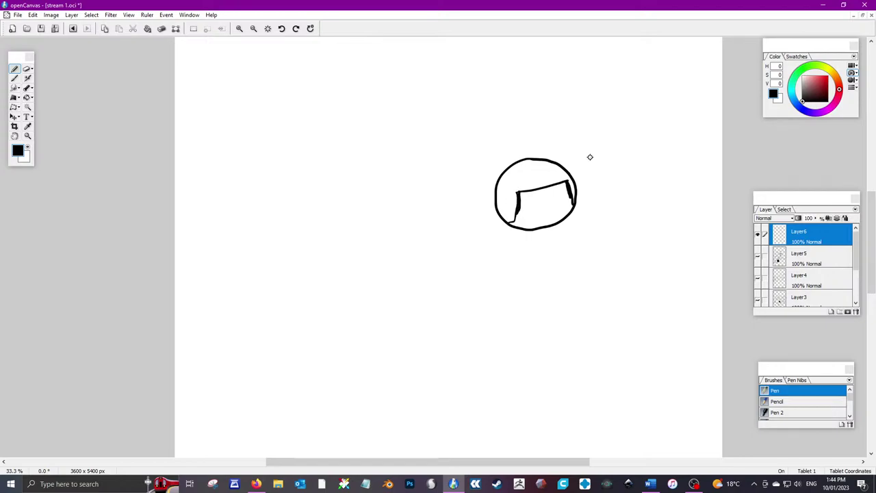
mouse_move(495, 184)
mouse_down()
mouse_move(501, 217)
mouse_move(535, 217)
mouse_move(502, 230)
mouse_move(505, 244)
mouse_move(573, 214)
mouse_move(566, 222)
mouse_move(579, 197)
mouse_up()
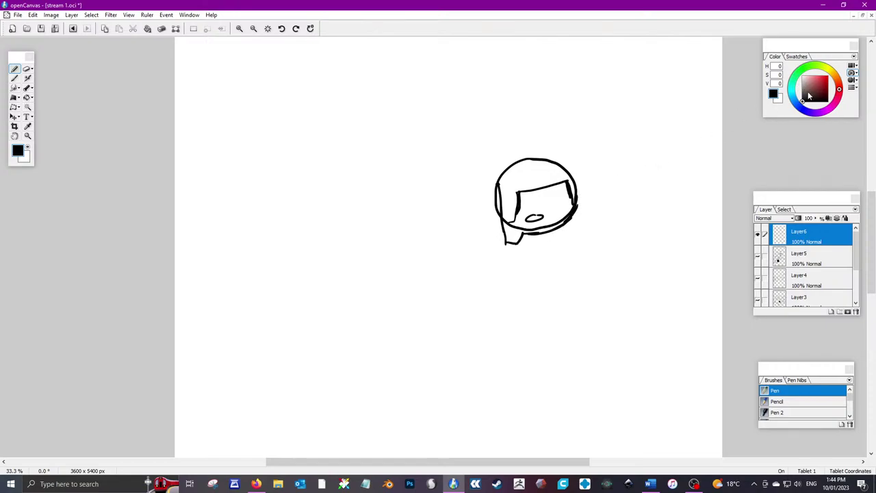
Paint white over the overlapping outlines along the shoulder pad's lower rim and inner side, restoring black as the drawing colour
click(28, 147)
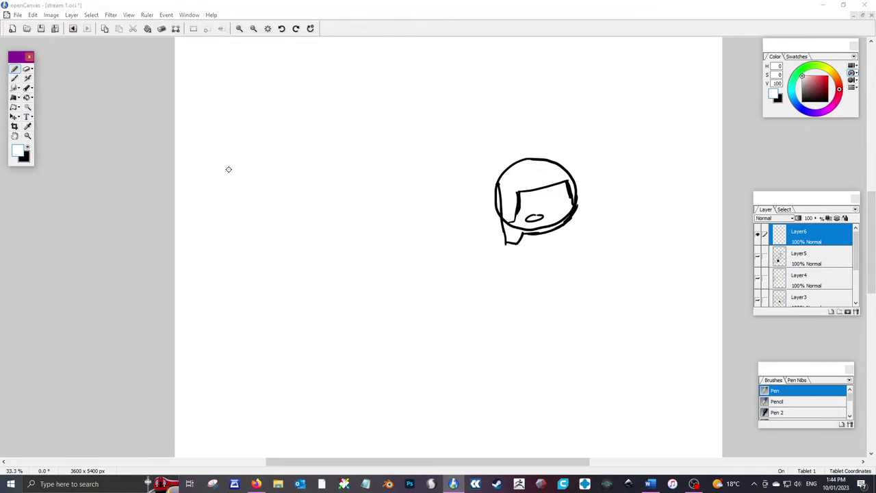
click(582, 204)
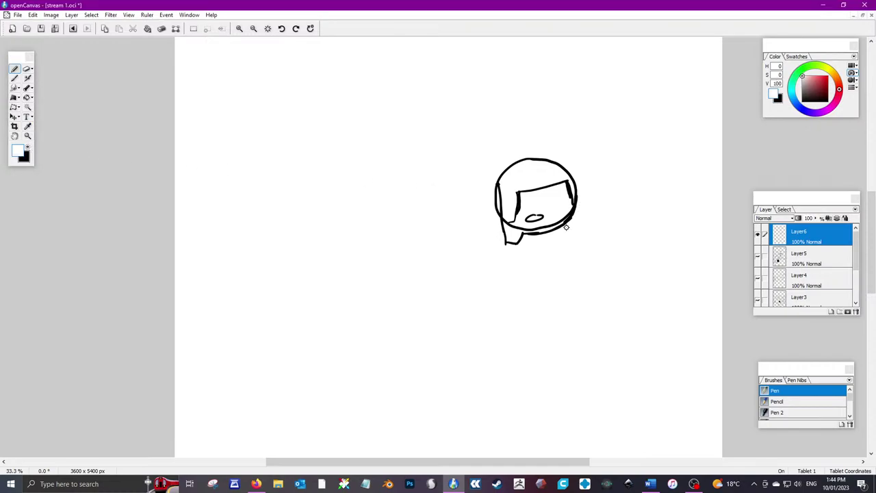
mouse_move(569, 211)
mouse_down()
mouse_move(532, 229)
mouse_move(512, 211)
mouse_move(510, 226)
mouse_move(528, 232)
mouse_up()
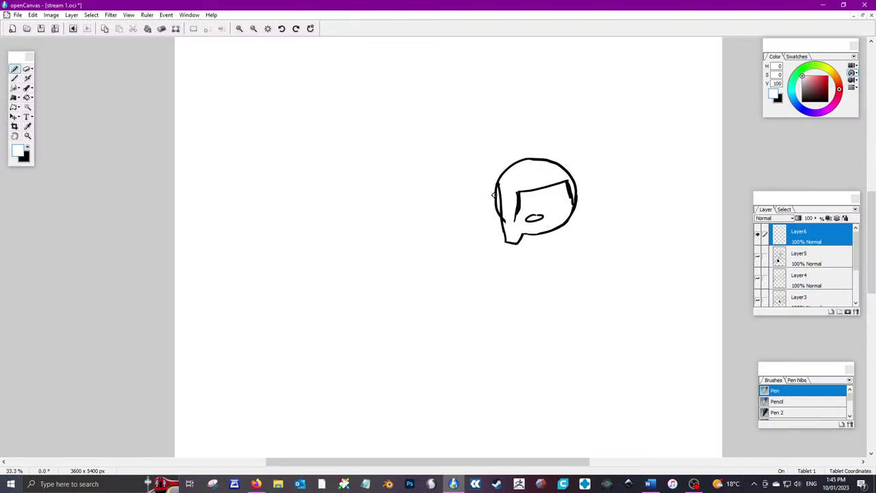
drag(493, 196, 495, 194)
click(28, 148)
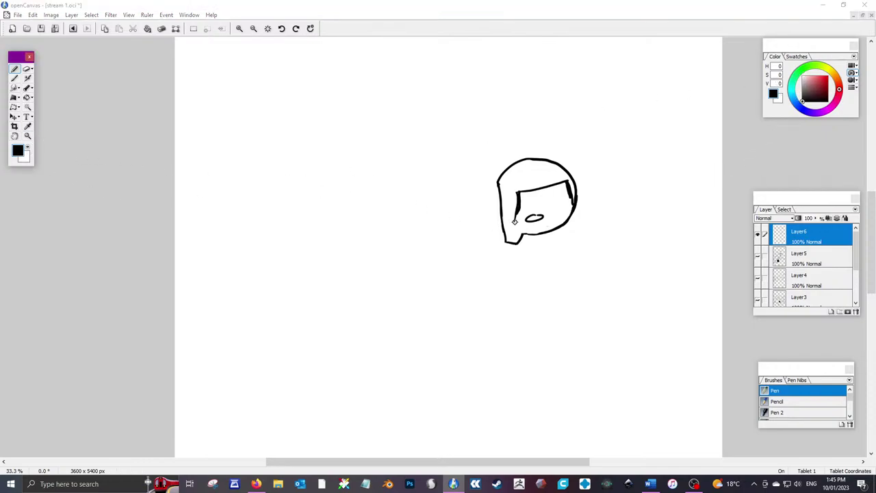
Redraw the short line at the shoulder panel's lower corner and draw the chest's upper contour across to the far side
drag(515, 221, 503, 223)
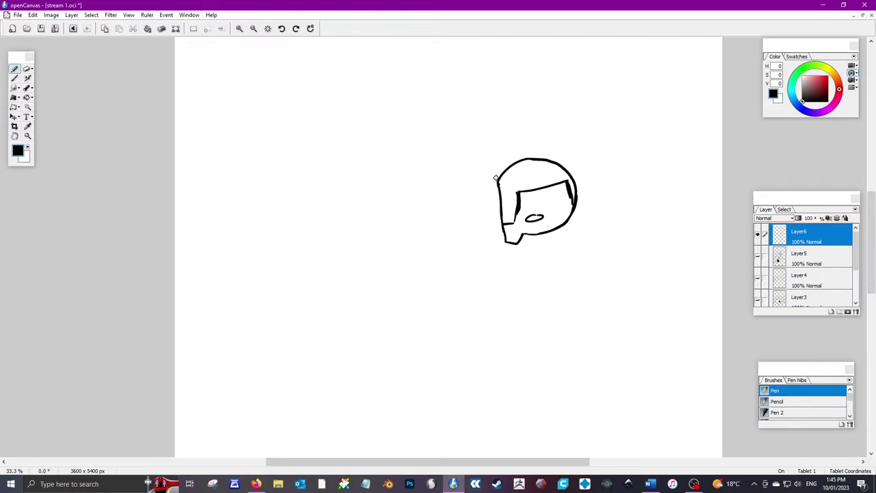
mouse_move(497, 178)
mouse_down()
mouse_move(450, 193)
mouse_move(413, 186)
mouse_move(387, 200)
mouse_up()
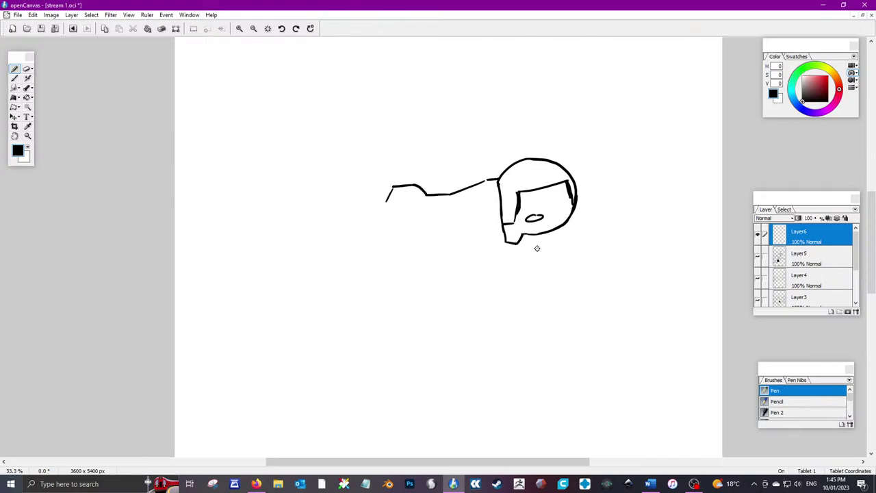
drag(502, 238, 460, 277)
drag(547, 235, 532, 283)
key(ctrl+z)
key(ctrl+z)
Close the chest contour's gap at the shoulder, and outline the tapering upper arm and the far side of the chest
drag(489, 179, 479, 182)
key(alt+Tab)
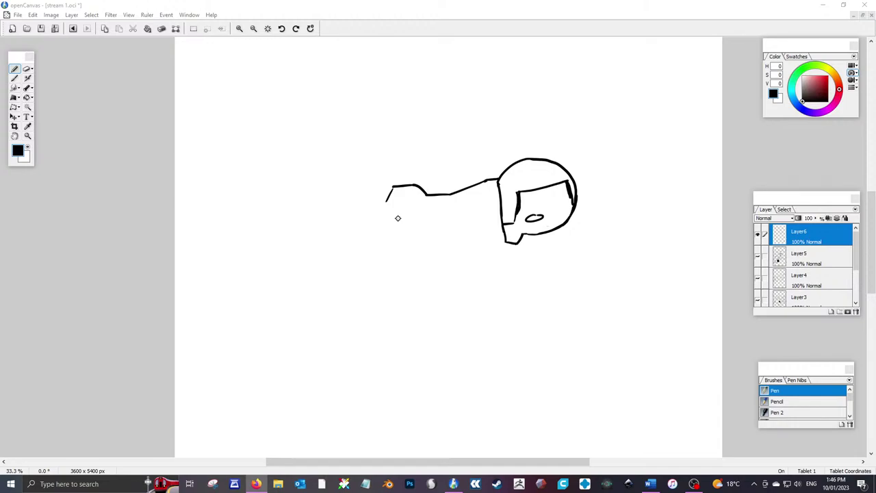
drag(563, 230, 569, 257)
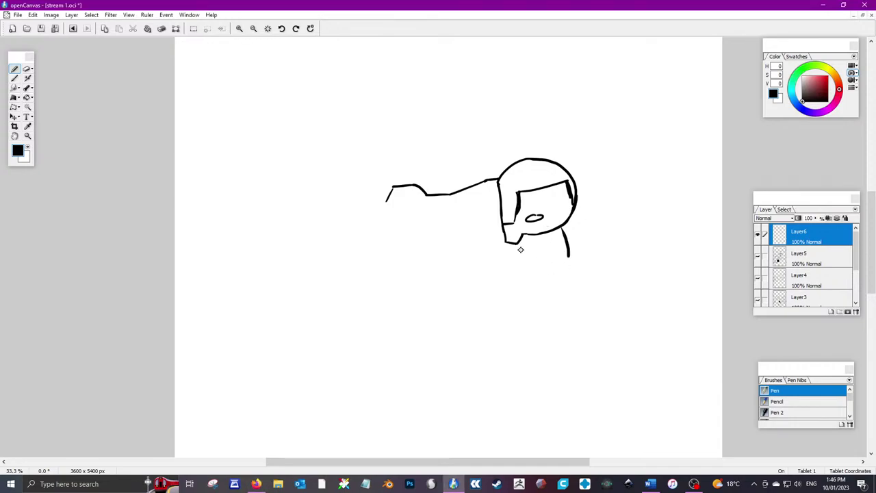
mouse_move(520, 244)
mouse_down()
mouse_move(551, 281)
mouse_move(569, 253)
mouse_move(568, 276)
mouse_up()
mouse_move(388, 200)
mouse_down()
mouse_move(390, 243)
mouse_move(402, 253)
mouse_up()
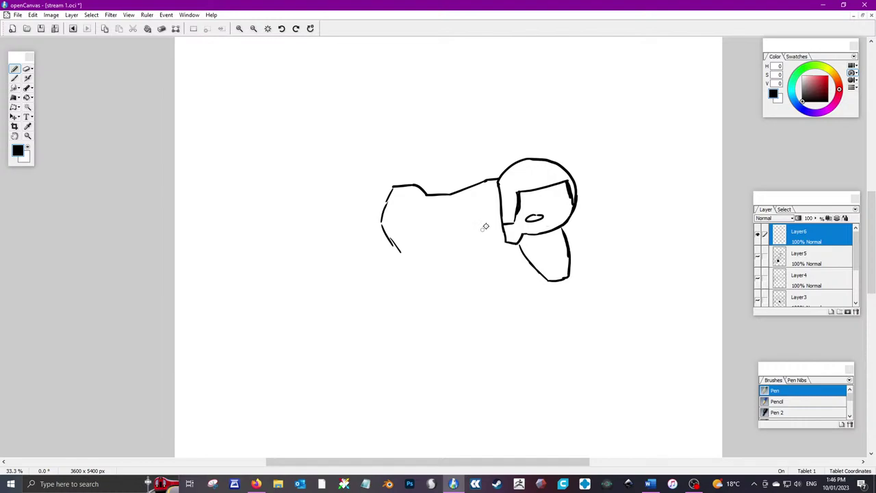
Draw the bent forearm below the upper arm with an elbow guard and a banded wrist cuff
key(alt+Tab)
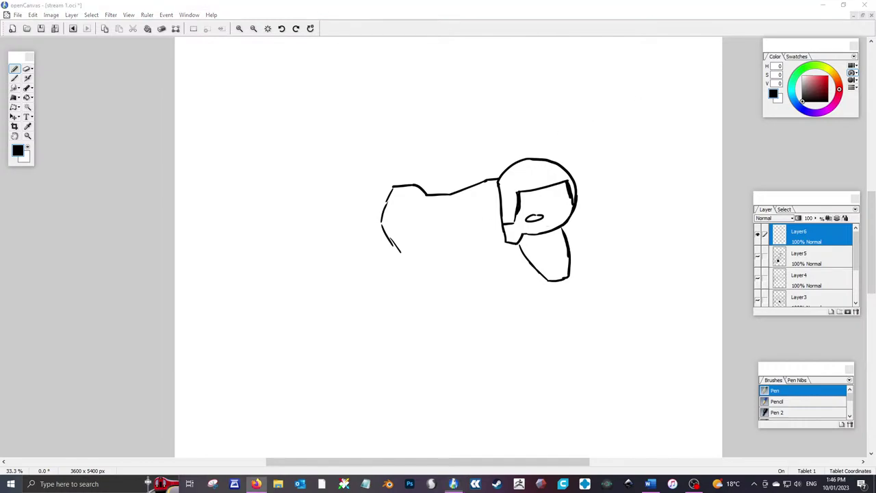
click(548, 289)
mouse_move(546, 284)
mouse_down()
mouse_move(566, 281)
mouse_move(507, 335)
mouse_move(572, 297)
mouse_move(573, 318)
mouse_move(524, 362)
mouse_up()
mouse_move(567, 288)
mouse_down()
mouse_move(535, 332)
mouse_move(540, 341)
mouse_up()
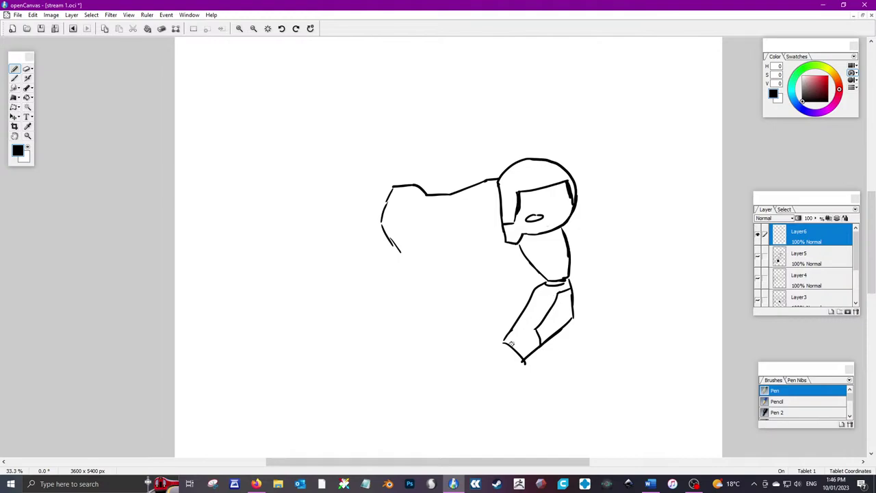
mouse_move(497, 344)
mouse_down()
mouse_move(516, 365)
mouse_move(520, 334)
mouse_move(496, 351)
mouse_move(466, 339)
mouse_move(483, 350)
mouse_up()
key(ctrl+z)
key(ctrl+z)
key(ctrl+z)
Draw the chest plate's lower band from the far side to the shoulder, with a vertical centre line
drag(515, 245, 513, 256)
mouse_move(386, 240)
mouse_down()
mouse_move(431, 274)
mouse_move(516, 246)
mouse_move(430, 252)
mouse_up()
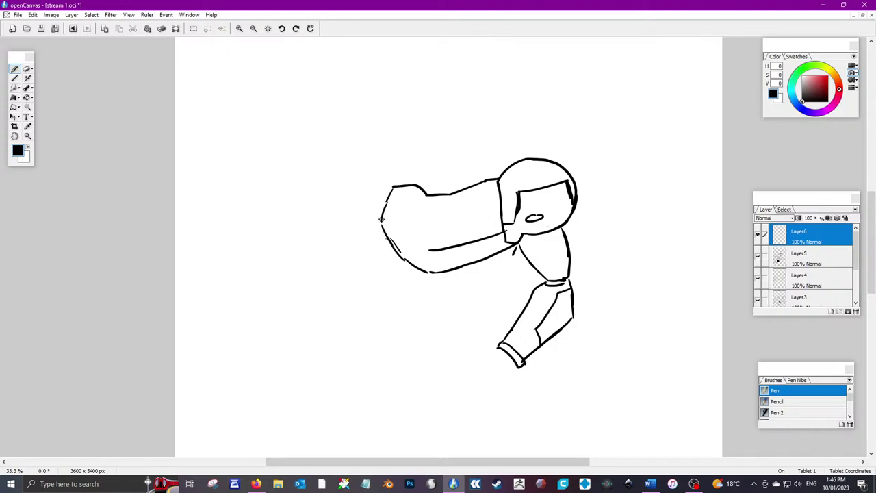
drag(381, 221, 438, 253)
drag(429, 254, 431, 271)
drag(432, 216, 429, 247)
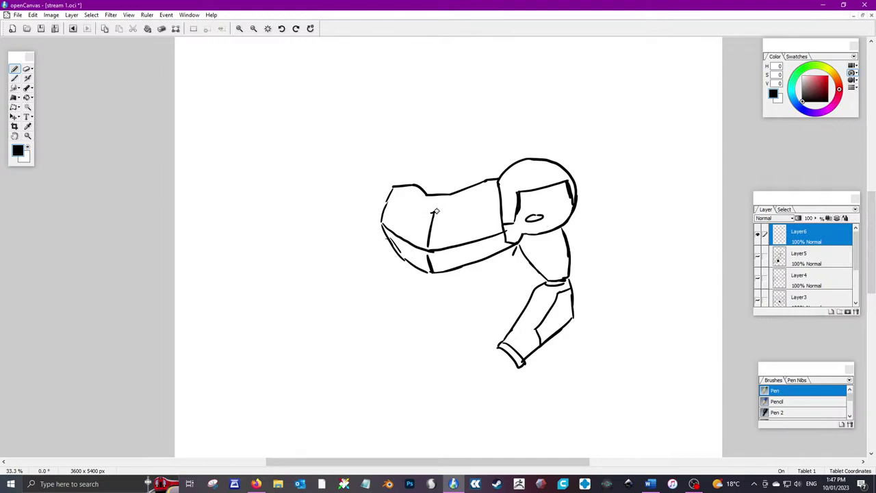
Draw a parallel collar band under the chest's upper edge, thicken its ends and raise the far corner to a point
mouse_move(432, 214)
mouse_down()
mouse_move(467, 207)
mouse_move(496, 187)
mouse_up()
drag(433, 213, 411, 201)
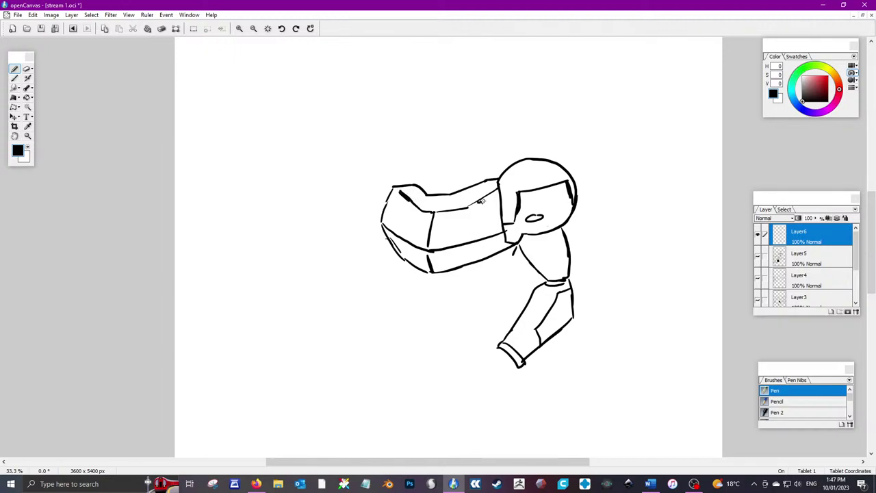
drag(481, 200, 493, 193)
drag(415, 184, 390, 187)
Paint white over stray lines at the chest's far corner and beside the shoulder flap, and touch up the lower edge in black
click(29, 147)
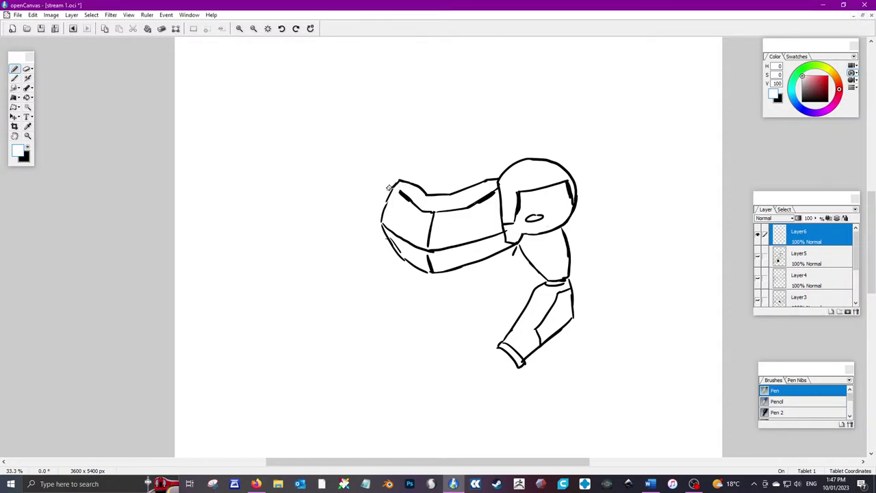
click(29, 147)
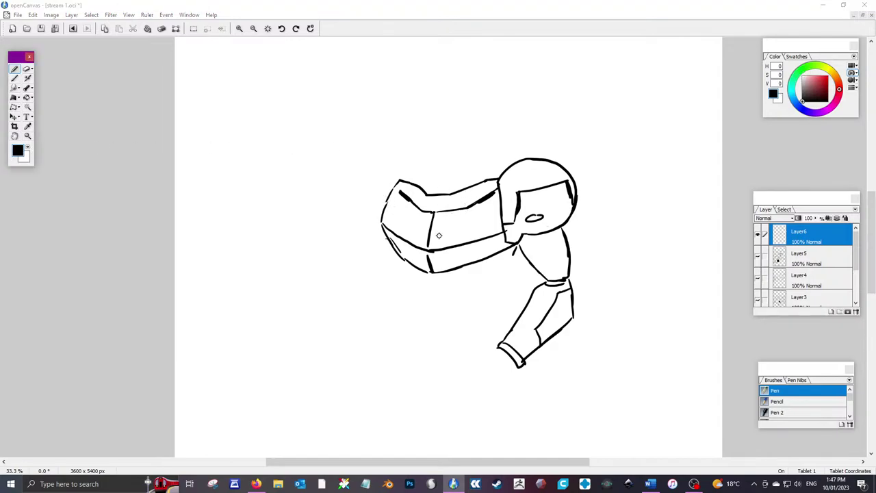
click(507, 229)
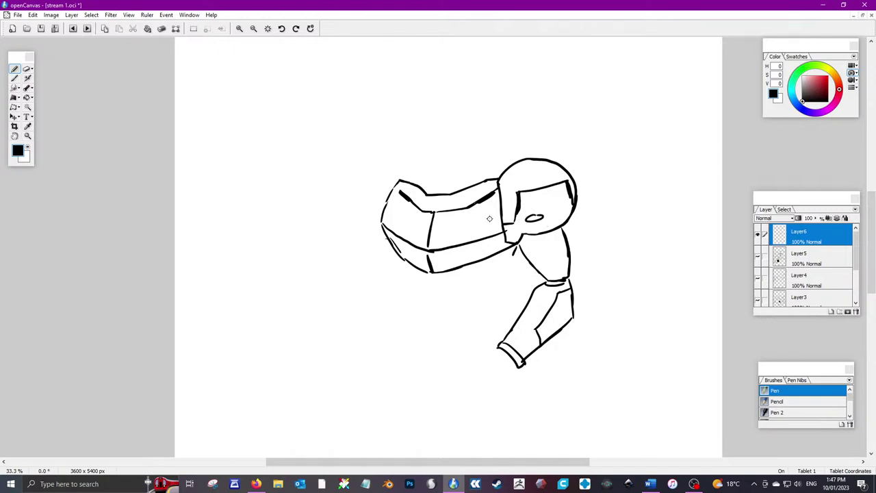
click(30, 156)
click(507, 232)
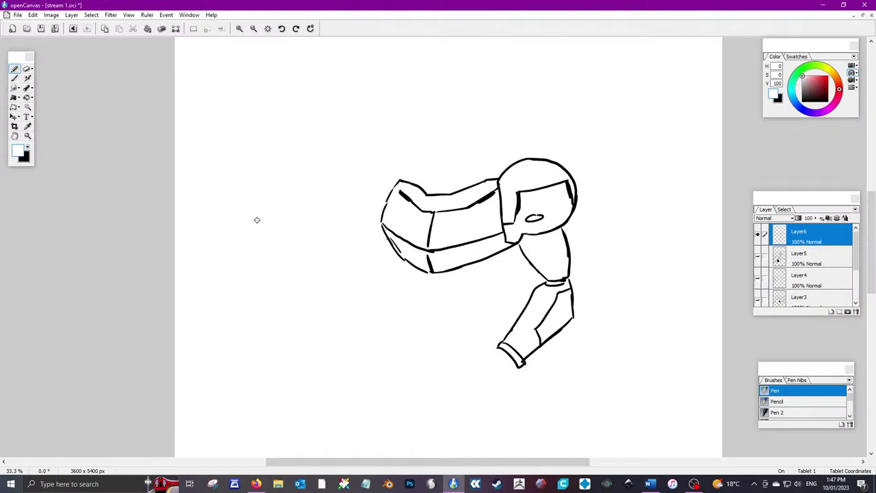
click(28, 149)
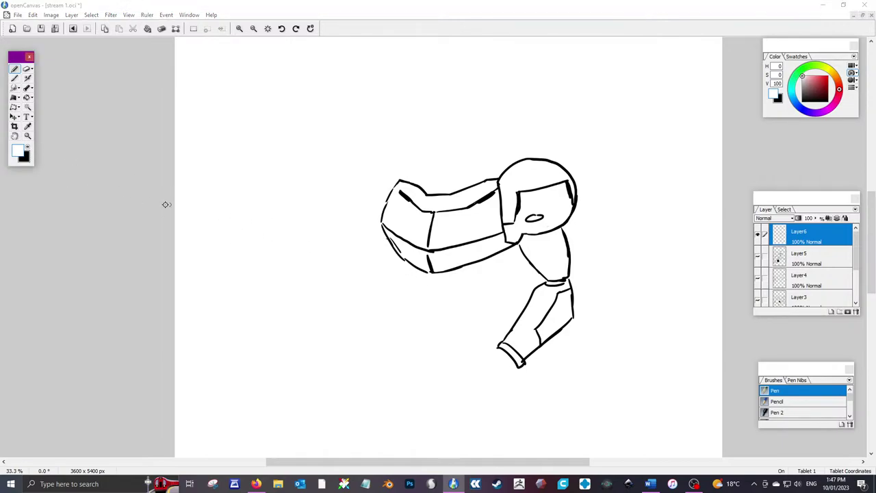
click(29, 147)
click(430, 271)
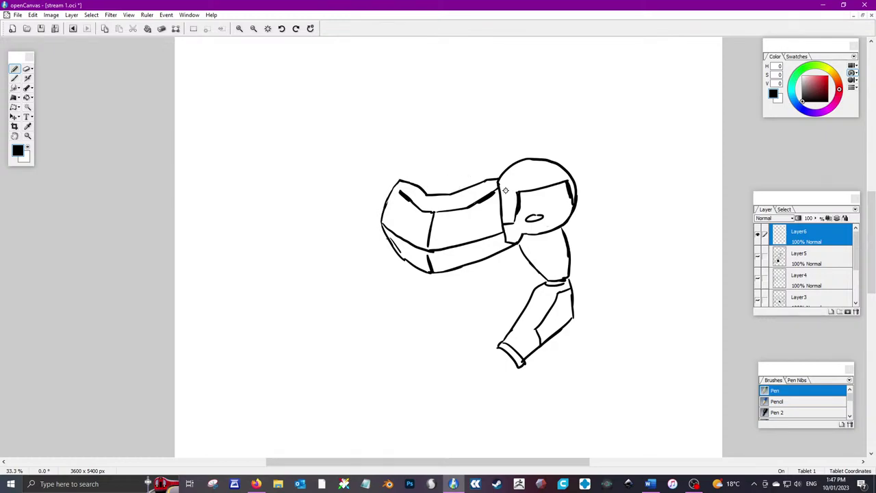
Draw small raised straps at the chest's two upper corners and ribbed panels on both sides beneath the chest plate
mouse_move(421, 184)
mouse_down()
mouse_move(403, 177)
mouse_move(423, 175)
mouse_up()
drag(478, 182, 501, 171)
drag(399, 256, 410, 283)
mouse_move(521, 256)
mouse_down()
mouse_move(489, 275)
mouse_move(511, 250)
mouse_move(508, 266)
mouse_move(502, 252)
mouse_move(500, 272)
mouse_move(490, 257)
mouse_move(484, 282)
mouse_up()
Draw both side contours of the waist and hips and the pointed pelvis plate between them
drag(406, 258, 415, 315)
drag(486, 280, 482, 334)
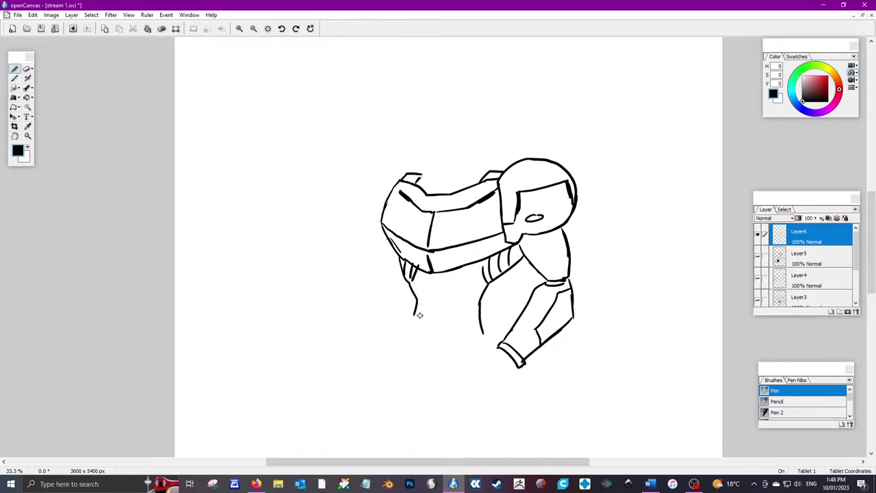
mouse_move(415, 308)
mouse_down()
mouse_move(406, 334)
mouse_move(417, 328)
mouse_move(425, 346)
mouse_up()
mouse_move(476, 319)
mouse_down()
mouse_move(452, 352)
mouse_move(427, 358)
mouse_move(434, 366)
mouse_up()
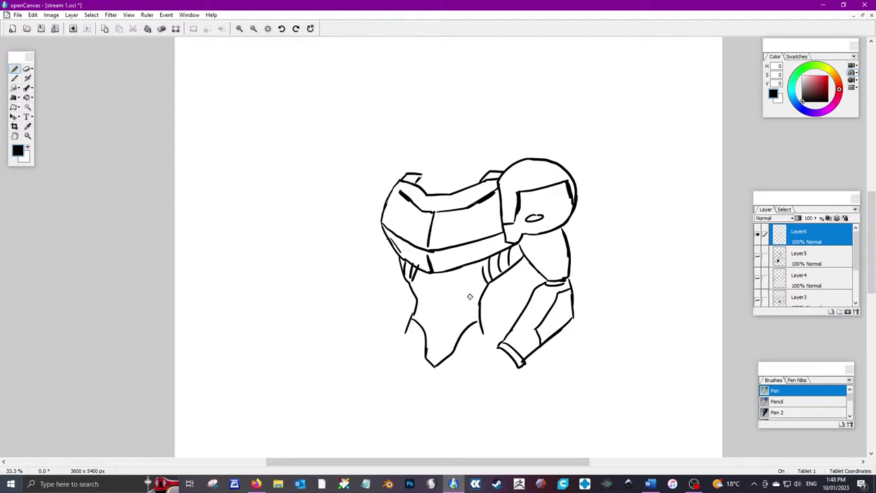
Draw V-shaped armour bands across the abdomen and extend the far hip line downward
mouse_move(480, 293)
mouse_down()
mouse_move(444, 317)
mouse_move(418, 302)
mouse_move(435, 320)
mouse_up()
mouse_move(486, 283)
mouse_down()
mouse_move(420, 296)
mouse_move(413, 285)
mouse_move(449, 295)
mouse_up()
mouse_move(481, 272)
mouse_down()
mouse_move(428, 282)
mouse_move(415, 275)
mouse_move(445, 280)
mouse_up()
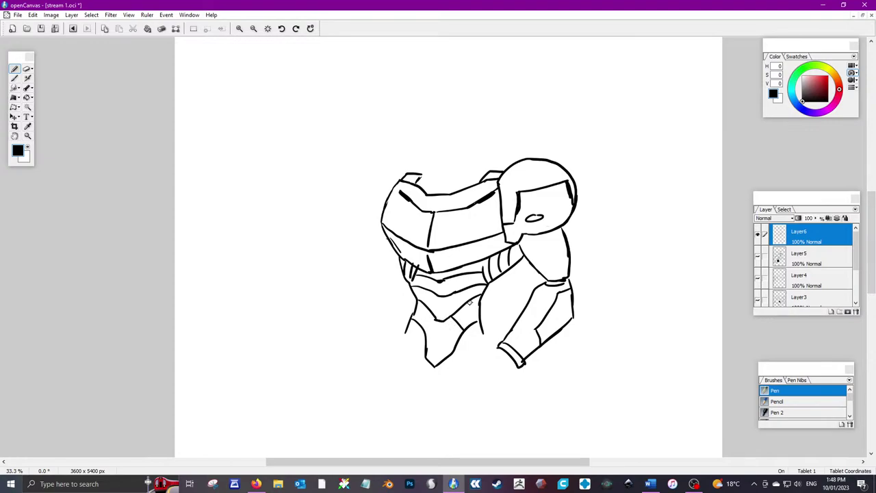
key(ctrl+z)
drag(409, 323, 399, 343)
key(alt+Tab)
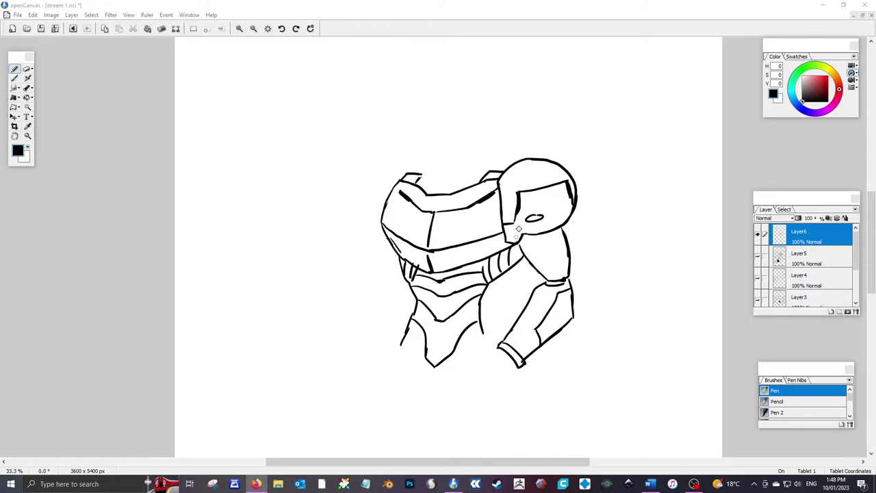
click(477, 176)
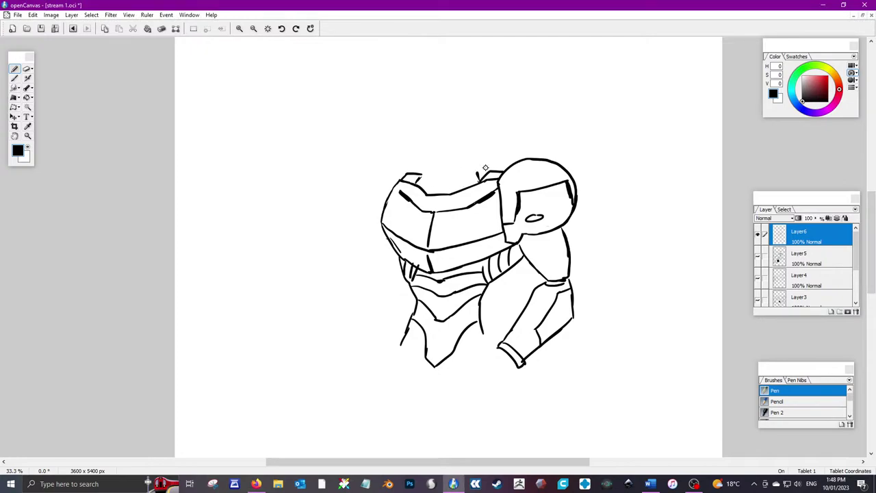
key(ctrl+z)
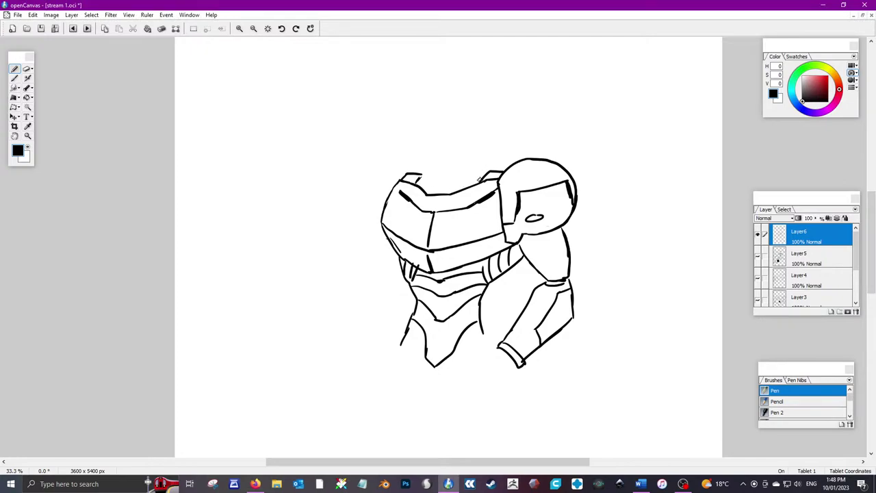
Draw the back-of-neck lines and a pointed-snout head profile, redoing the lower jaw line with a smoother curve
drag(478, 176, 478, 146)
drag(484, 171, 486, 132)
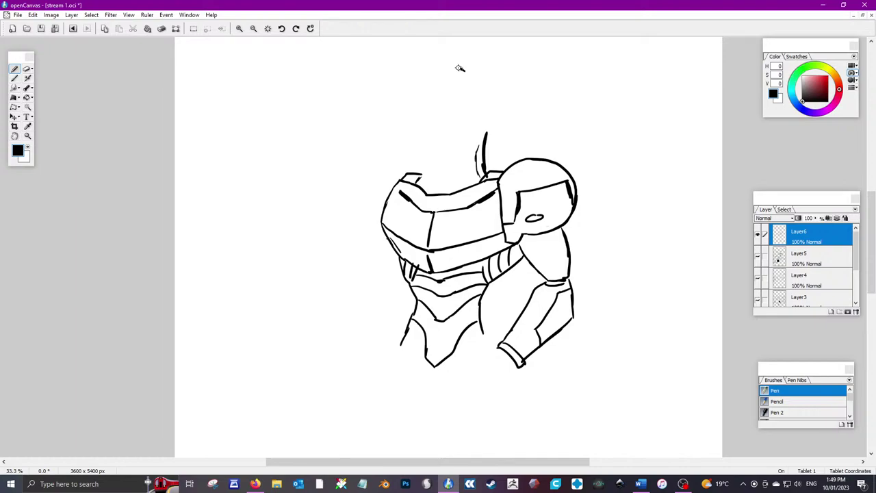
mouse_move(465, 69)
mouse_down()
mouse_move(398, 85)
mouse_move(334, 120)
mouse_move(363, 150)
mouse_move(398, 161)
mouse_move(380, 160)
mouse_move(437, 171)
mouse_move(390, 168)
mouse_move(460, 170)
mouse_up()
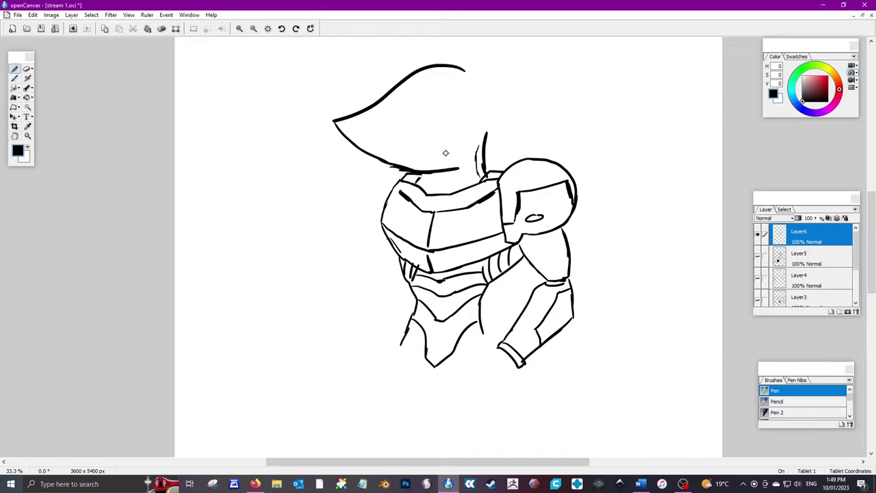
key(ctrl+z)
key(ctrl+z)
key(ctrl+z)
key(ctrl+z)
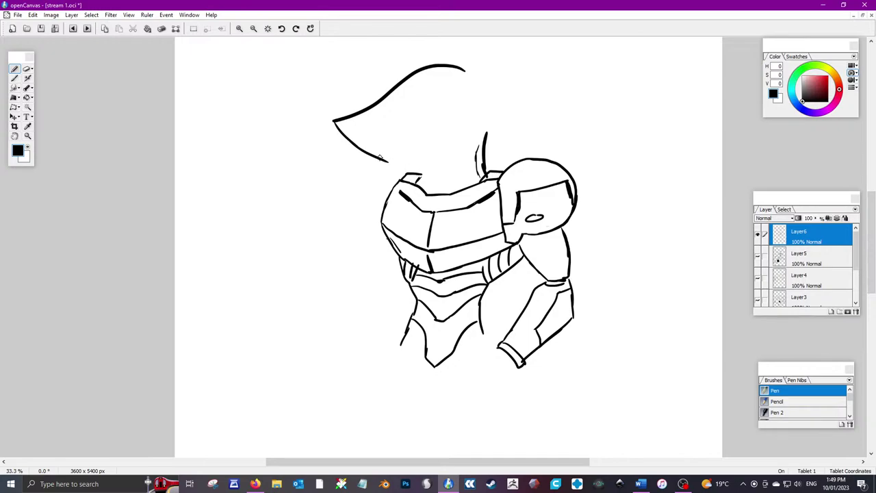
drag(385, 160, 450, 164)
Draw the eye with its upper lid, iris and pupil, plus the nose mark and mouth line
mouse_move(409, 117)
mouse_down()
mouse_move(414, 101)
mouse_move(457, 96)
mouse_move(425, 123)
mouse_move(441, 117)
mouse_move(426, 120)
mouse_move(407, 94)
mouse_up()
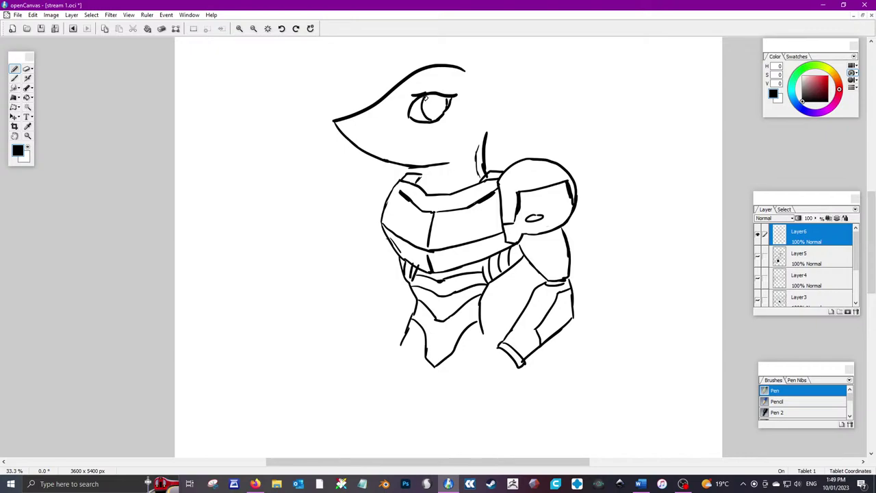
mouse_move(426, 97)
mouse_down()
mouse_move(439, 101)
mouse_move(430, 104)
mouse_up()
key(ctrl+z)
drag(428, 99, 438, 116)
drag(359, 145, 416, 138)
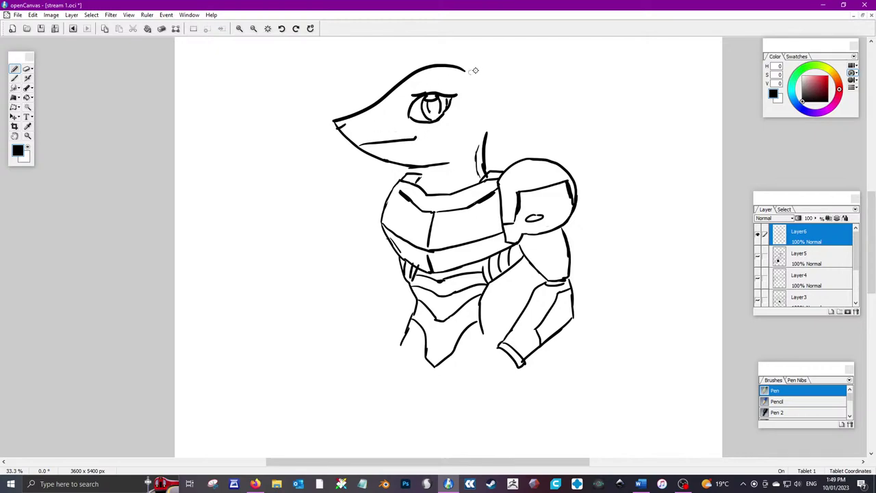
Draw the large rounded near ear, a smaller pointed far ear behind the forehead, and a line from the chin to the shoulder
drag(867, 224, 865, 207)
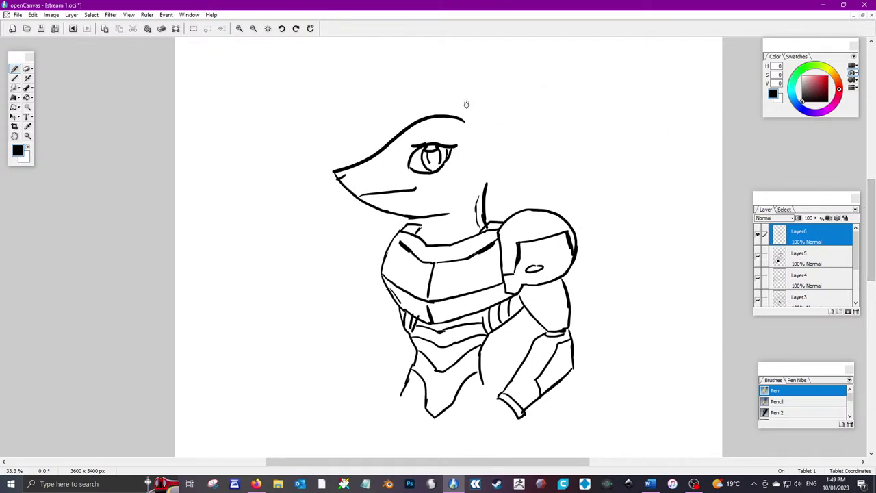
mouse_move(456, 112)
mouse_down()
mouse_move(532, 76)
mouse_move(549, 158)
mouse_move(489, 177)
mouse_up()
mouse_move(479, 131)
mouse_down()
mouse_move(517, 80)
mouse_move(493, 137)
mouse_up()
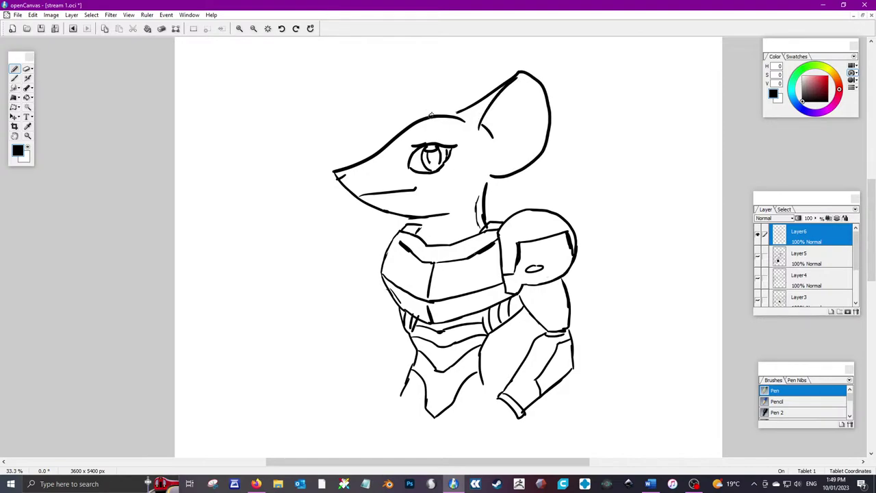
mouse_move(455, 116)
mouse_down()
mouse_move(403, 125)
mouse_move(359, 109)
mouse_move(371, 107)
mouse_move(359, 157)
mouse_up()
drag(361, 202, 385, 248)
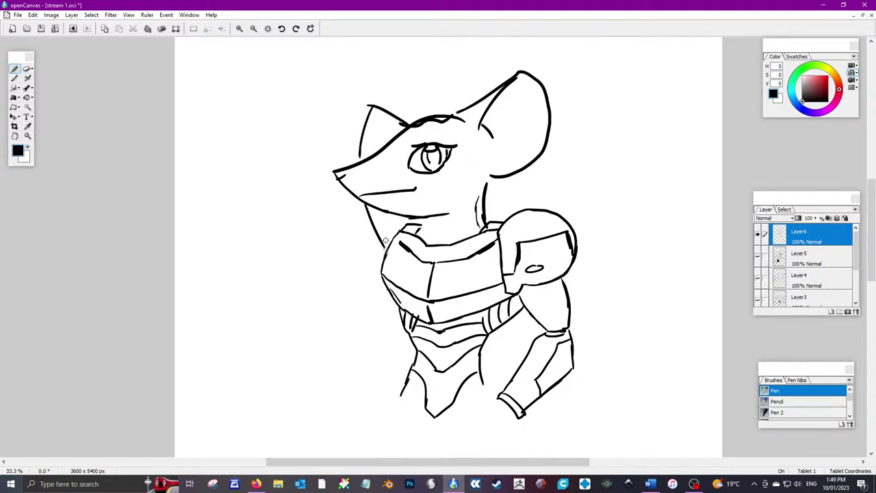
Draw the neck lines, a tuft between the ears, and a large angular outline behind the head with strands below the jaw
drag(430, 220, 434, 241)
drag(483, 198, 481, 228)
mouse_move(473, 101)
mouse_down()
mouse_move(466, 63)
mouse_move(357, 54)
mouse_move(340, 103)
mouse_move(340, 167)
mouse_move(387, 248)
mouse_up()
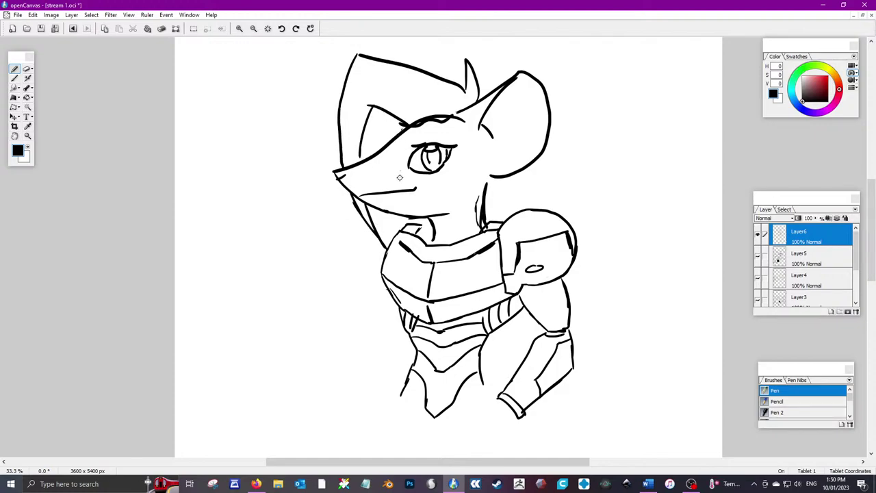
mouse_move(391, 209)
mouse_down()
mouse_move(383, 243)
mouse_move(385, 230)
mouse_move(396, 236)
mouse_up()
Paint white over the front end of the eye's upper lid line and redraw it in black with a steeper slant
click(28, 146)
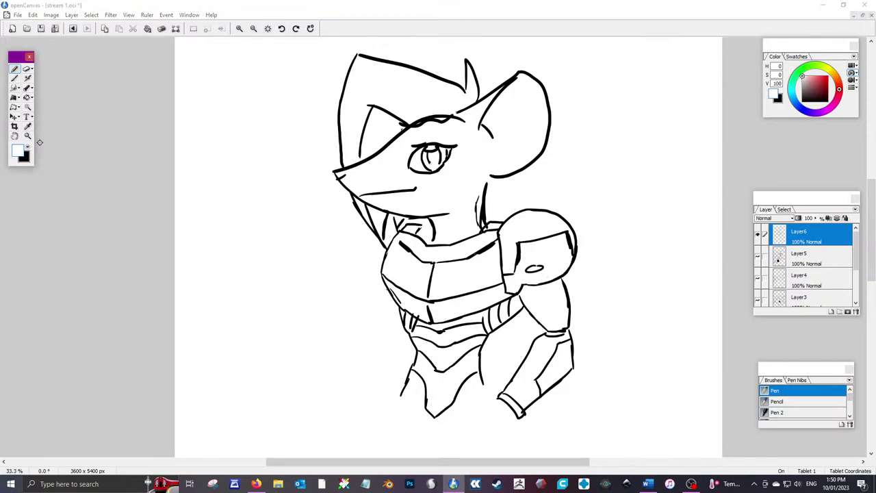
click(419, 143)
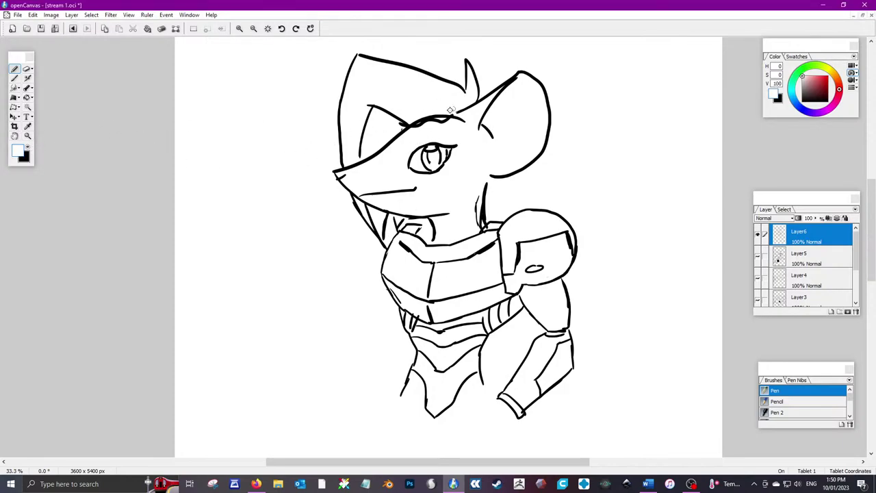
click(30, 146)
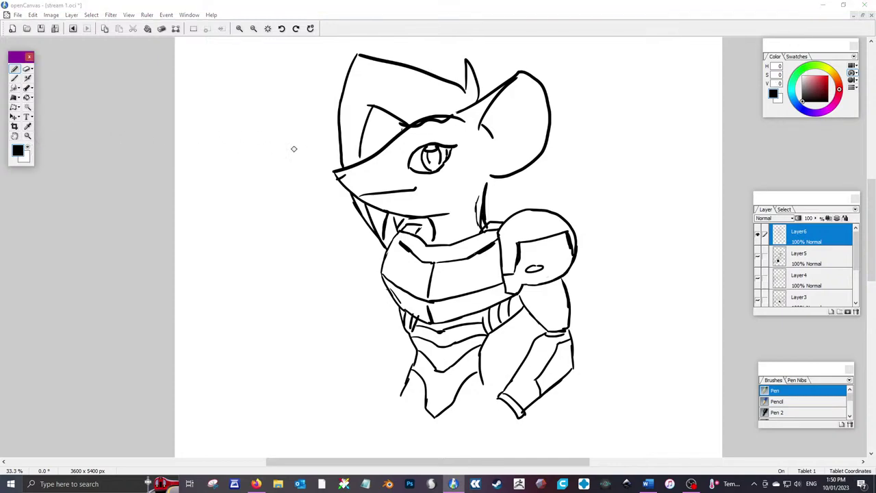
click(427, 141)
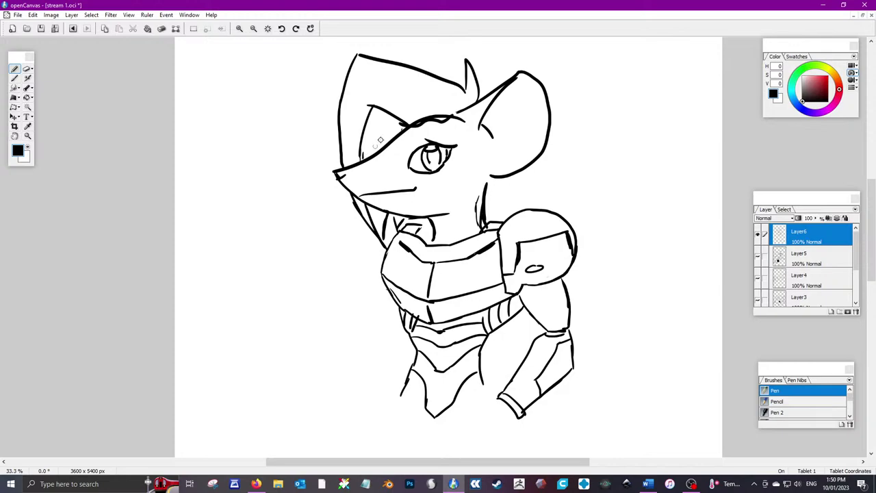
Add fur tufts behind the cheek and on top of the head, and extra lines to the shapes behind the snout
mouse_move(494, 212)
mouse_down()
mouse_move(536, 174)
mouse_move(508, 187)
mouse_up()
mouse_move(496, 88)
mouse_down()
mouse_move(490, 63)
mouse_move(358, 51)
mouse_move(349, 80)
mouse_move(373, 104)
mouse_move(357, 152)
mouse_up()
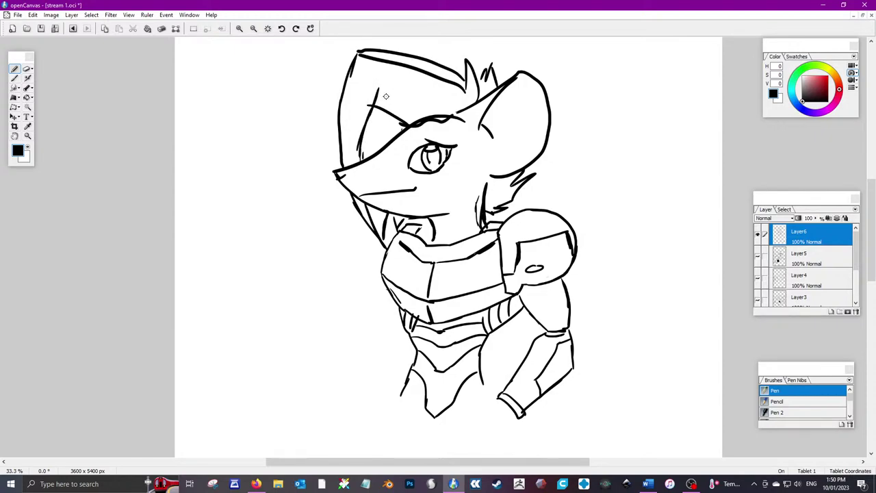
drag(385, 98, 402, 117)
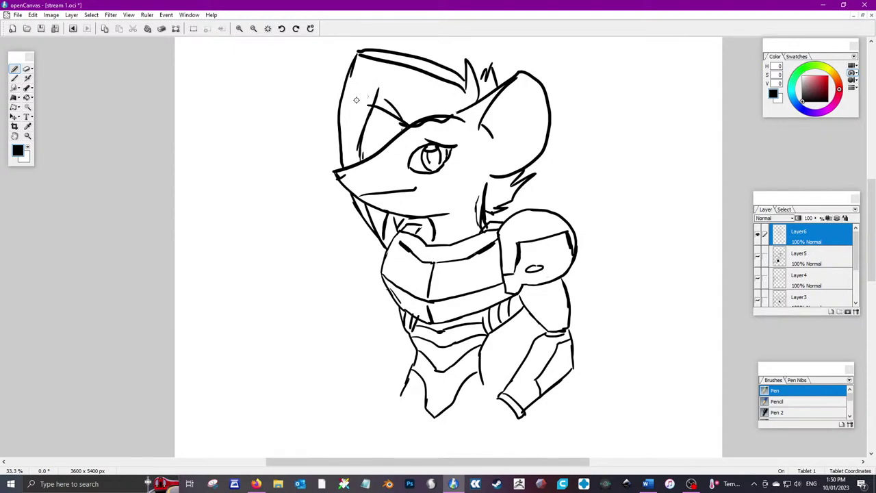
Paint white over the far ear and the large outline behind the snout
click(28, 147)
mouse_move(377, 104)
mouse_down()
mouse_move(390, 122)
mouse_move(456, 112)
mouse_up()
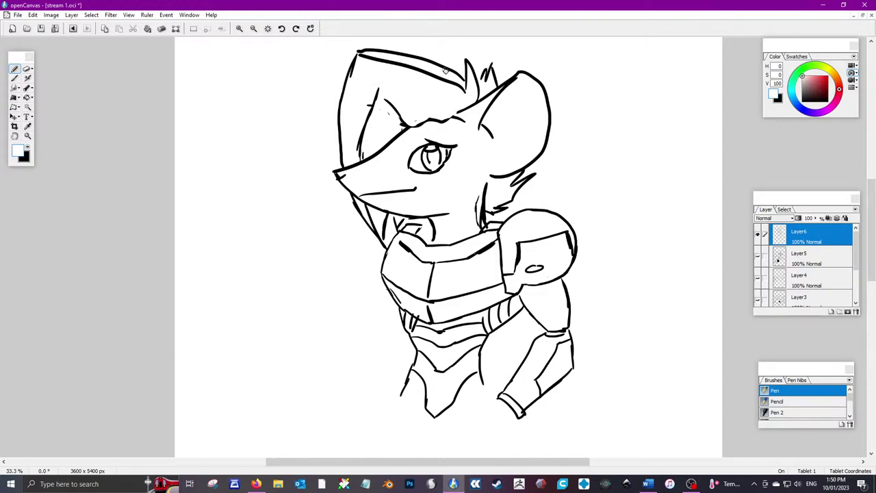
mouse_move(445, 67)
mouse_down()
mouse_move(460, 87)
mouse_move(438, 83)
mouse_move(450, 67)
mouse_move(332, 74)
mouse_move(372, 45)
mouse_move(356, 73)
mouse_move(430, 51)
mouse_move(421, 75)
mouse_move(360, 74)
mouse_move(357, 67)
mouse_move(348, 119)
mouse_move(368, 98)
mouse_move(358, 129)
mouse_move(320, 149)
mouse_move(364, 128)
mouse_move(339, 154)
mouse_move(342, 161)
mouse_move(364, 141)
mouse_move(362, 153)
mouse_move(394, 98)
mouse_move(374, 113)
mouse_move(400, 122)
mouse_up()
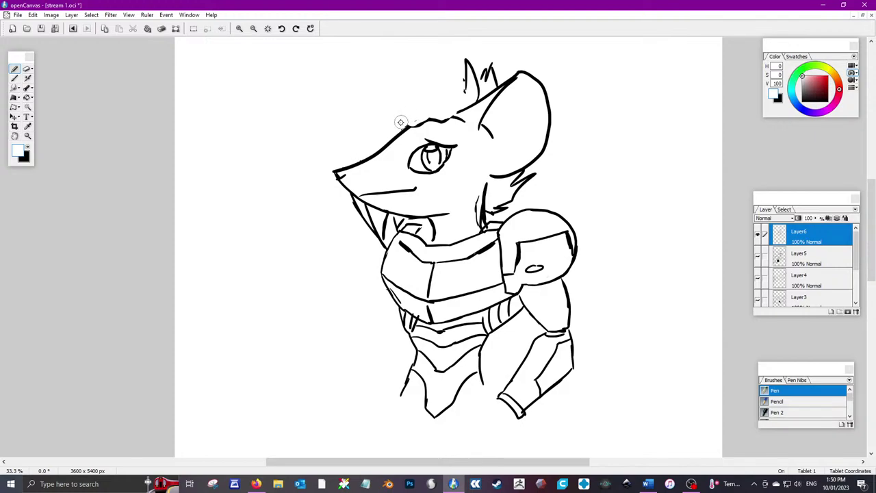
Redraw the large shape behind the snout in black with a spiky tuft, inner contour lines and touched-up strands below the jaw
click(31, 150)
mouse_move(466, 75)
mouse_down()
mouse_move(460, 93)
mouse_move(428, 54)
mouse_move(442, 77)
mouse_move(361, 59)
mouse_move(344, 163)
mouse_up()
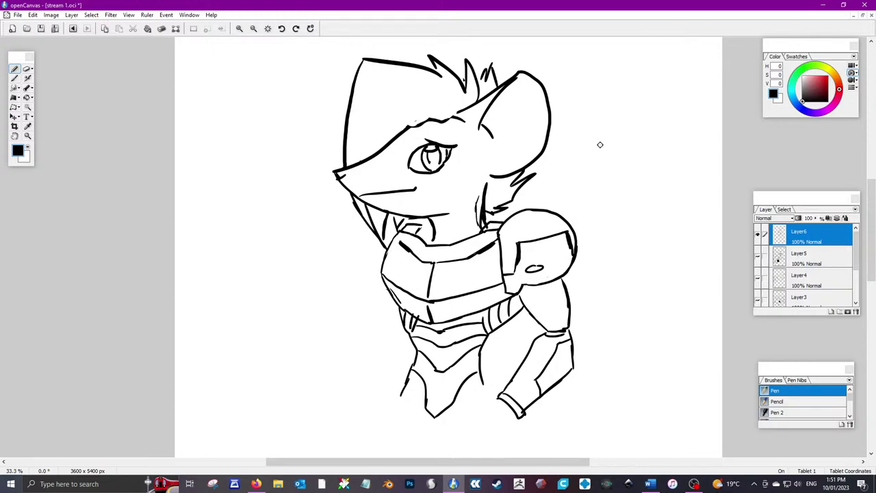
drag(363, 85, 411, 126)
drag(359, 161, 360, 108)
drag(386, 251, 378, 228)
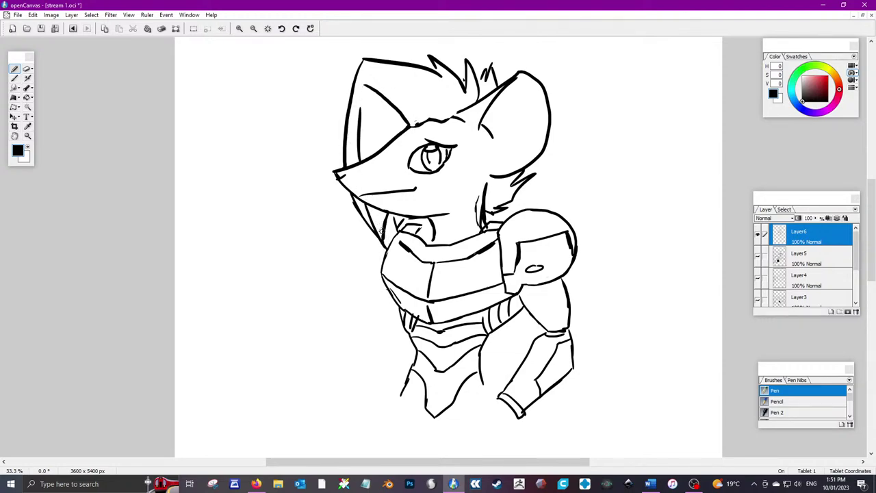
Paint white over the stray nose and neck lines, and redraw the neck and collar edge in black
click(28, 147)
click(335, 181)
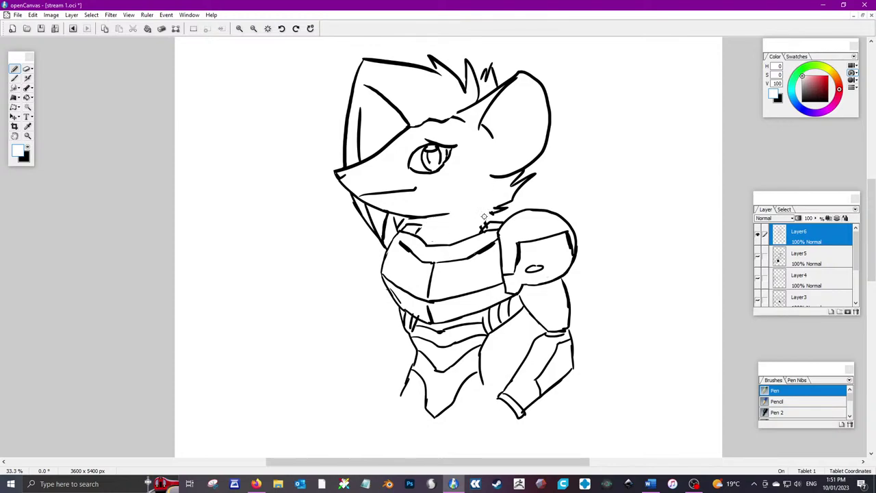
click(27, 149)
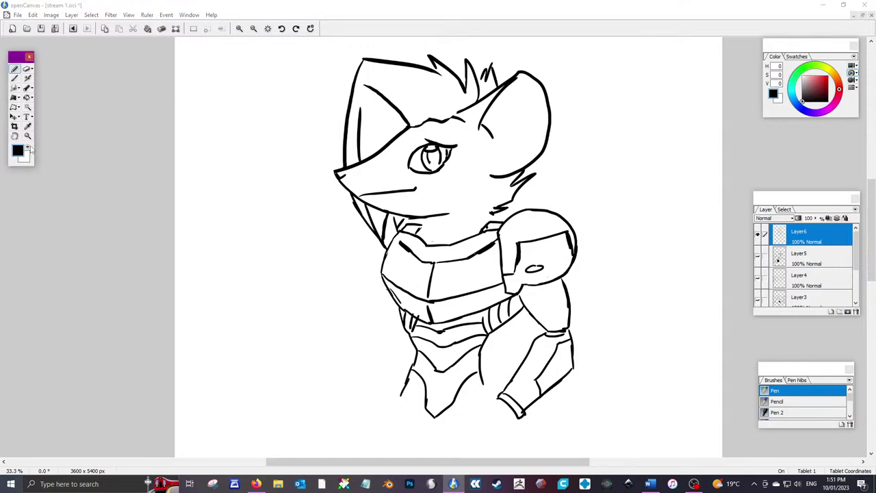
drag(433, 220, 433, 239)
mouse_move(487, 212)
mouse_down()
mouse_move(475, 232)
mouse_move(460, 236)
mouse_move(420, 223)
mouse_move(463, 238)
mouse_up()
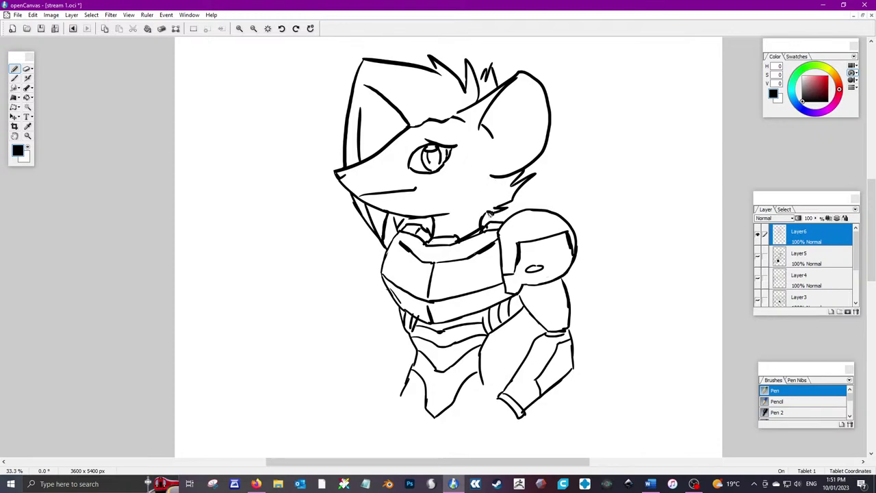
Try new outward-flaring contours along both sides of the waist, and undo the last strokes
drag(871, 204, 871, 209)
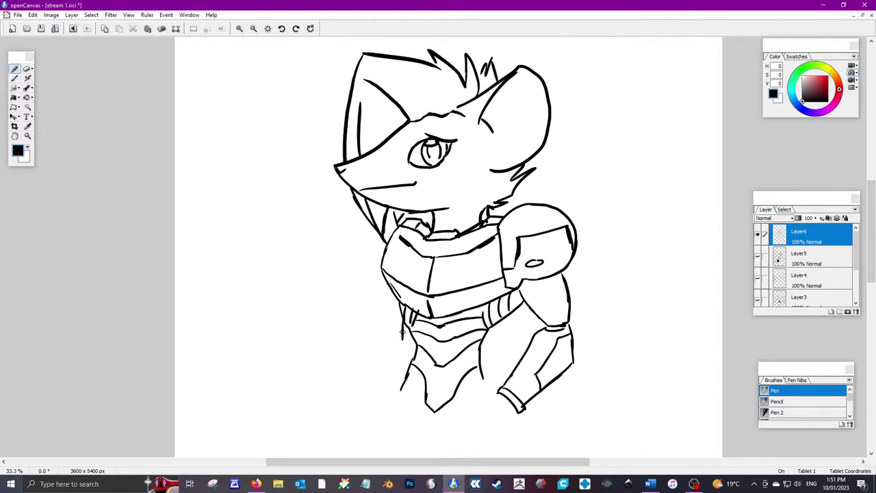
drag(871, 209, 871, 222)
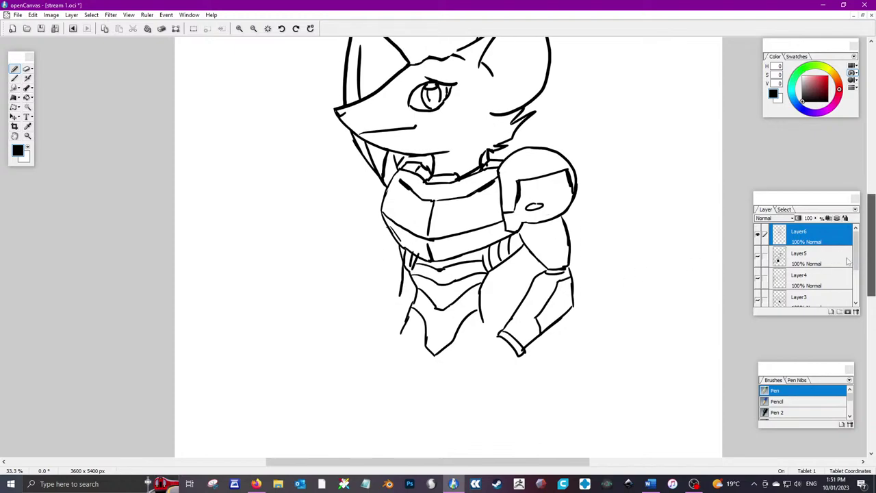
mouse_move(398, 244)
mouse_down()
mouse_move(393, 296)
mouse_move(354, 346)
mouse_up()
drag(519, 251, 521, 301)
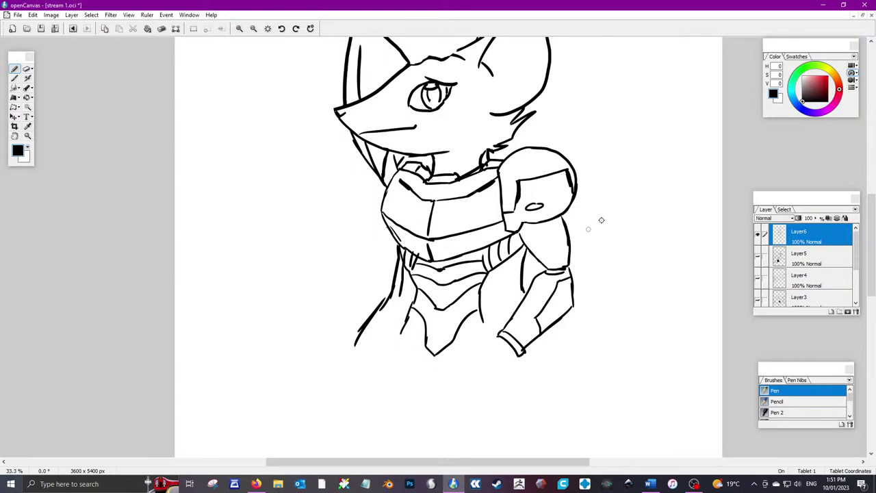
key(ctrl+z)
key(ctrl+z)
key(ctrl+z)
key(ctrl+z)
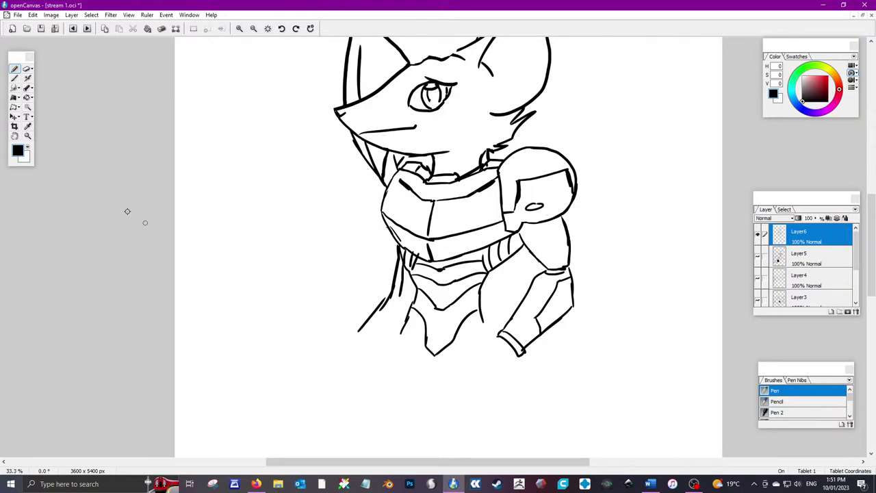
Paint white over the abdomen bands, pelvis plate, waist contours and lower chest plate with a large brush
mouse_move(446, 321)
mouse_down()
mouse_move(477, 304)
mouse_move(481, 287)
mouse_move(466, 257)
mouse_up()
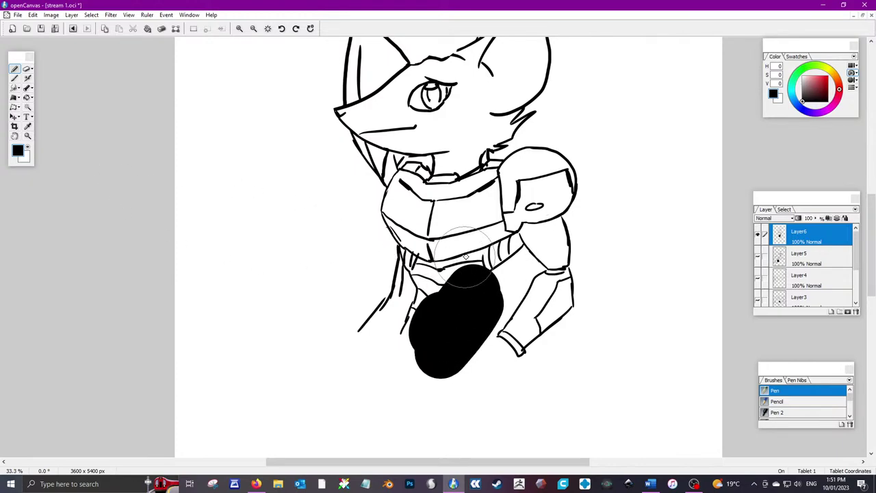
key(ctrl+z)
key(x)
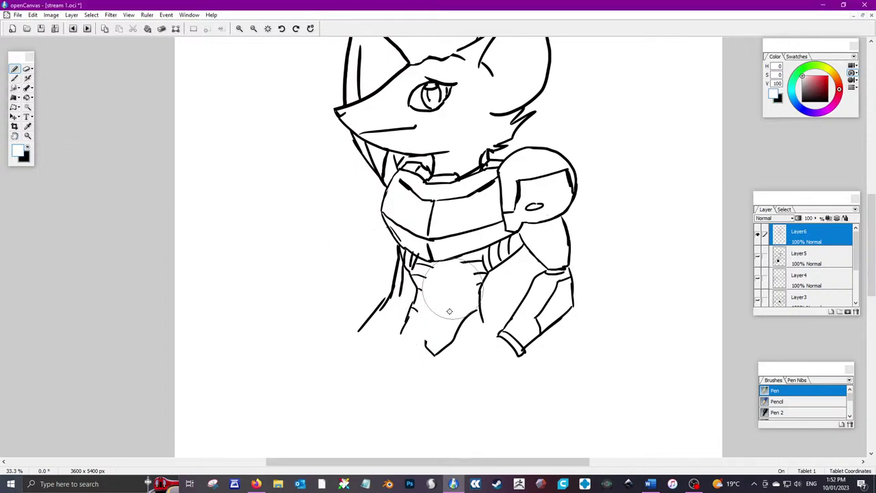
mouse_move(449, 311)
mouse_down()
mouse_move(437, 263)
mouse_move(426, 259)
mouse_move(428, 283)
mouse_move(478, 270)
mouse_move(499, 328)
mouse_up()
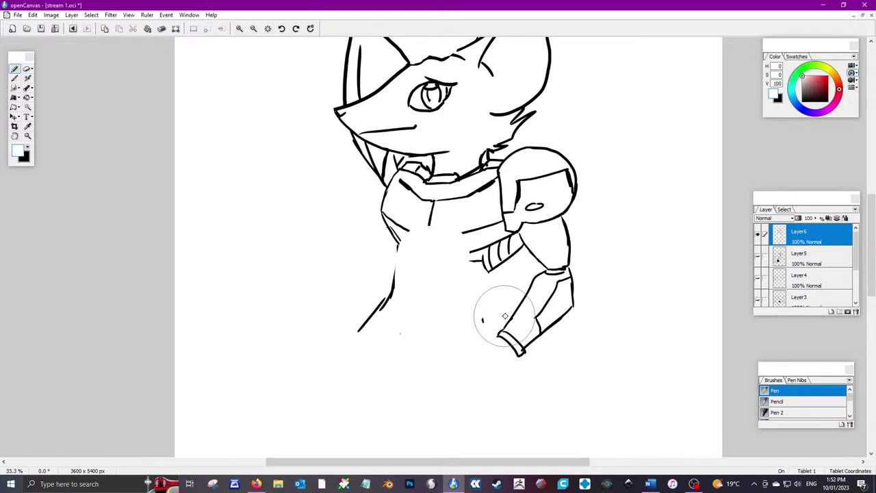
mouse_move(500, 318)
mouse_down()
mouse_move(438, 268)
mouse_move(404, 283)
mouse_move(444, 284)
mouse_move(469, 267)
mouse_up()
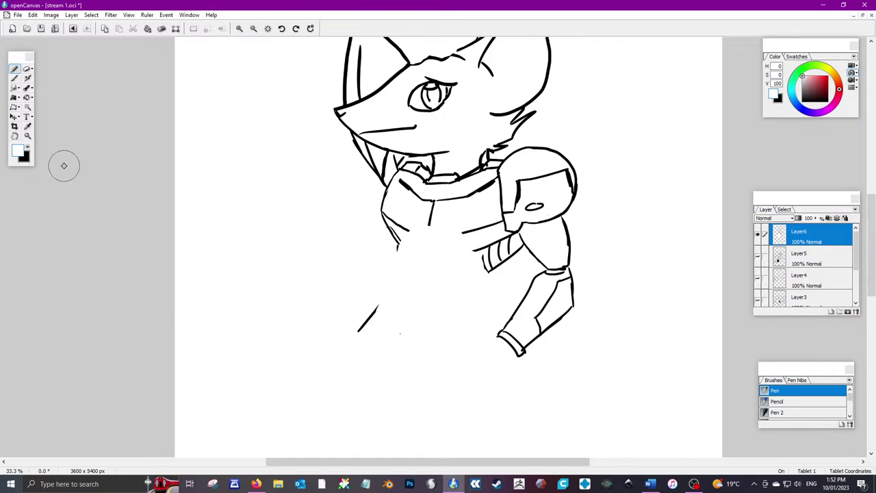
Redraw both waist contours in black, curving from under the chest out to the hips
click(28, 148)
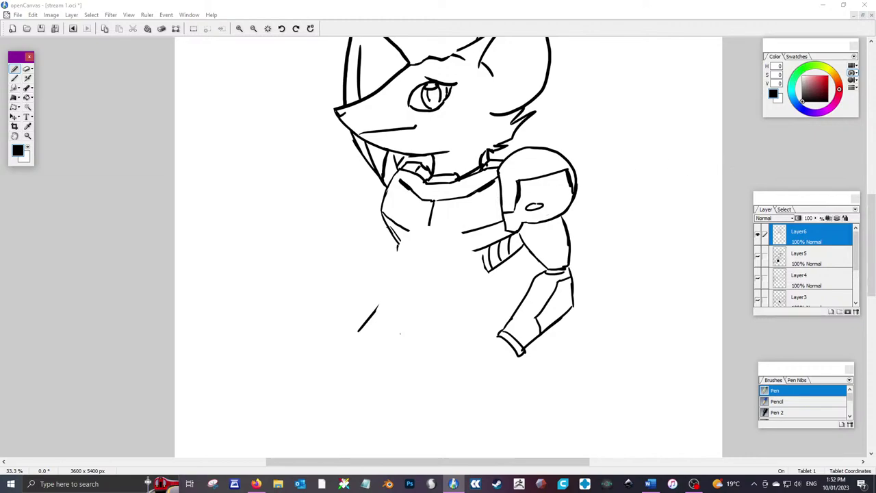
key(alt+Tab)
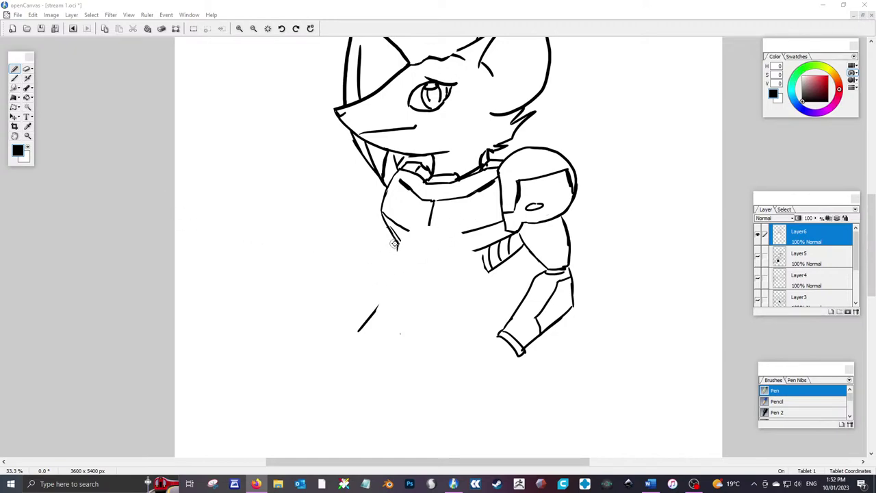
key(alt+Tab)
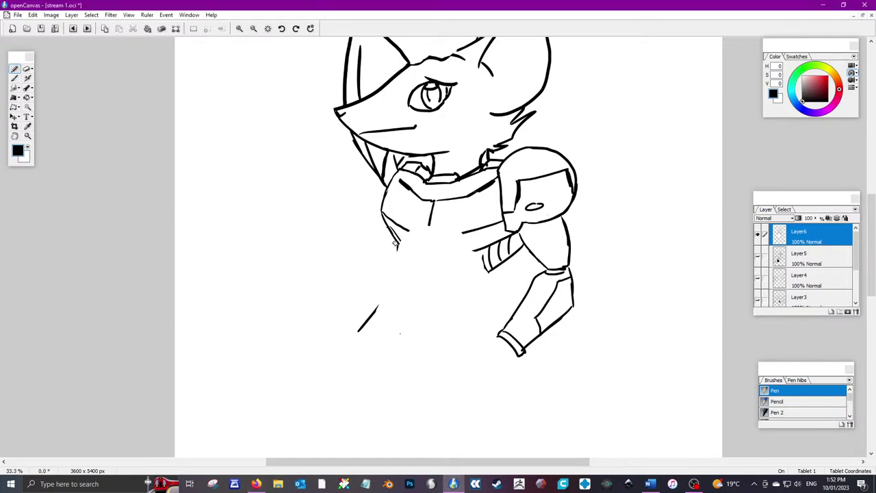
mouse_move(395, 243)
mouse_down()
mouse_move(392, 309)
mouse_move(369, 344)
mouse_up()
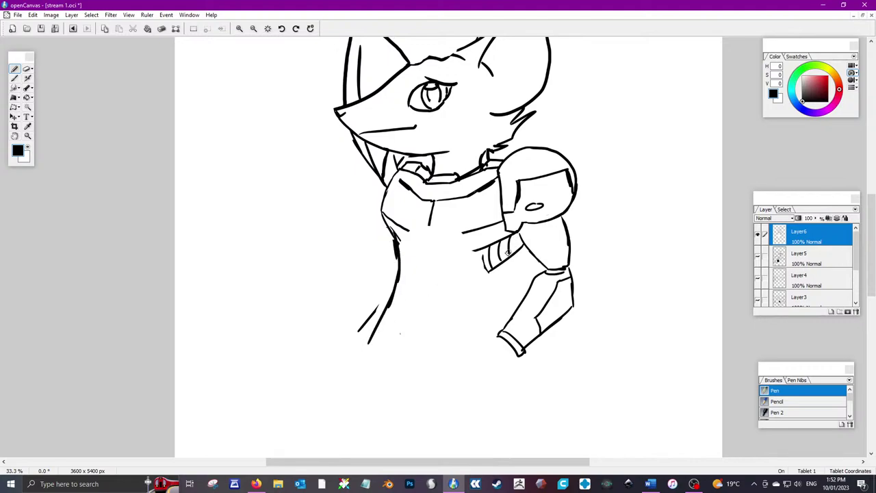
mouse_move(515, 237)
mouse_down()
mouse_move(493, 285)
mouse_move(495, 334)
mouse_move(482, 344)
mouse_up()
Draw a wide V-shaped pelvis edge below the torso and extend the far hip contour downward
mouse_move(874, 265)
mouse_down()
mouse_move(873, 251)
mouse_move(874, 284)
mouse_up()
mouse_move(376, 304)
mouse_down()
mouse_move(396, 351)
mouse_move(419, 365)
mouse_move(439, 360)
mouse_move(471, 332)
mouse_up()
mouse_move(389, 262)
mouse_down()
mouse_move(355, 303)
mouse_move(346, 328)
mouse_up()
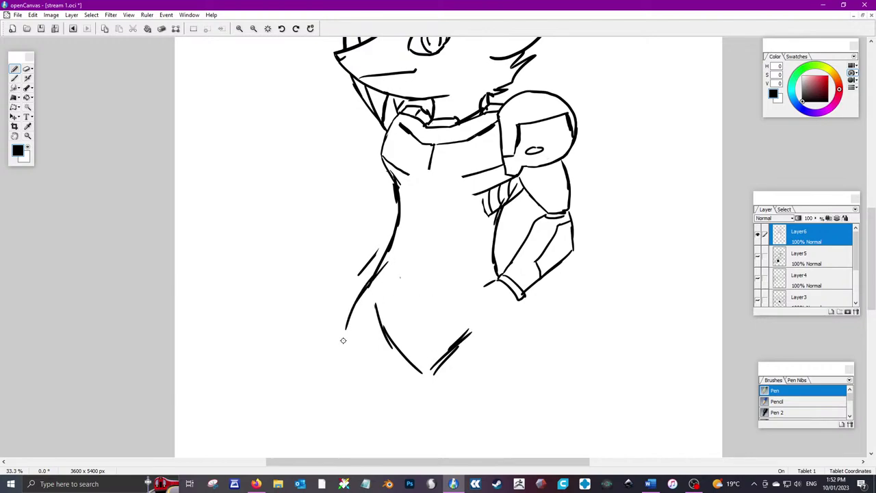
Try a hand with short fingers below the near arm's wrist cuff, and undo its strokes
scroll(415, 290, down, 1)
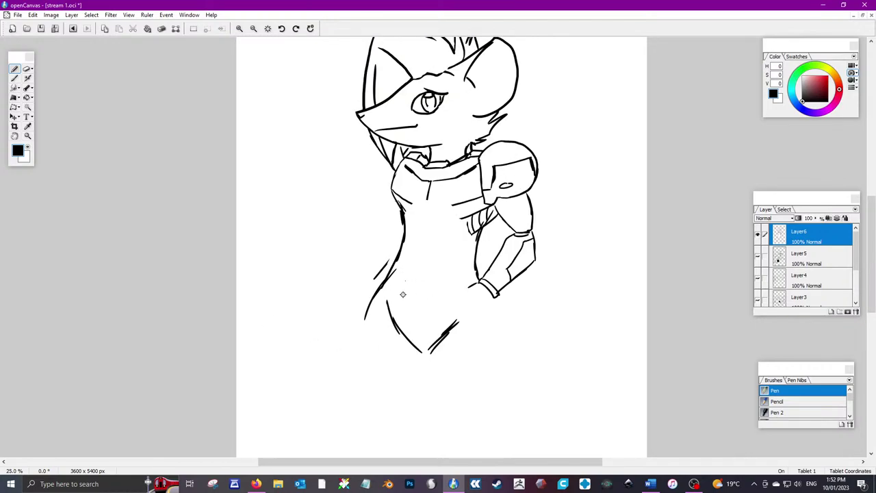
drag(871, 312, 871, 293)
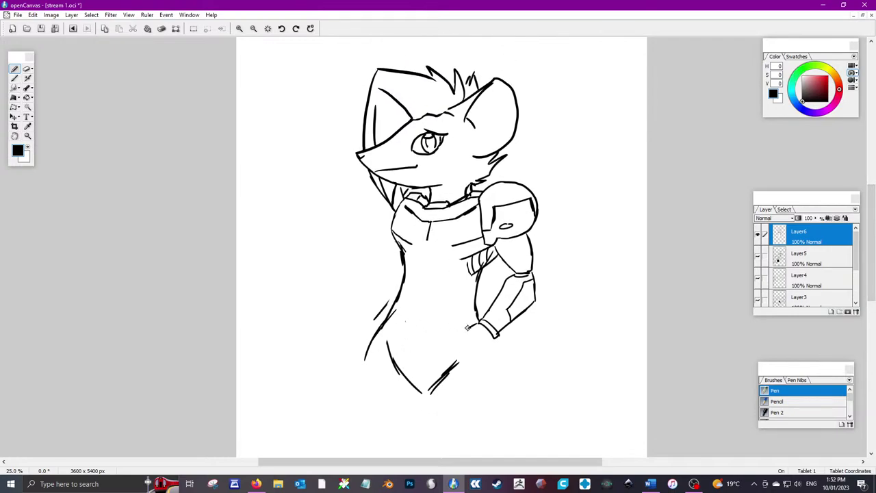
mouse_move(479, 319)
mouse_down()
mouse_move(460, 339)
mouse_move(486, 346)
mouse_move(476, 360)
mouse_move(466, 350)
mouse_move(467, 329)
mouse_up()
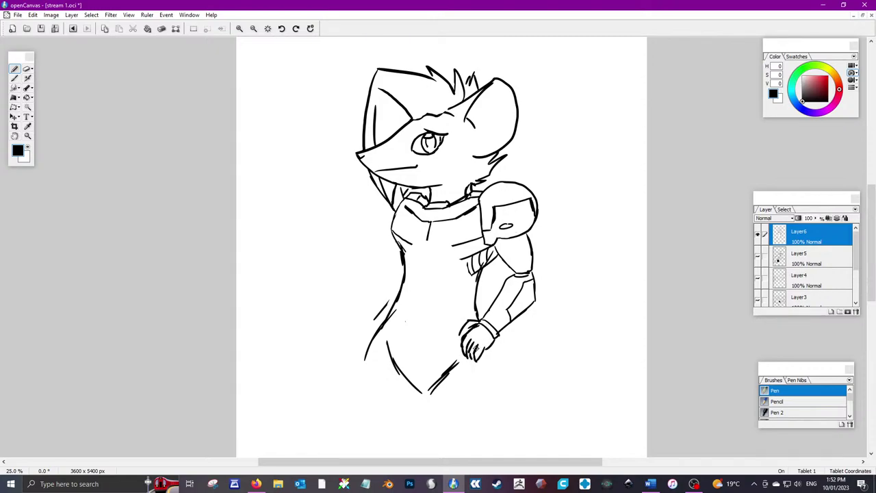
key(ctrl+z)
key(ctrl+z)
key(ctrl+z)
key(ctrl+z)
key(ctrl+z)
key(ctrl+z)
key(ctrl+z)
key(ctrl+z)
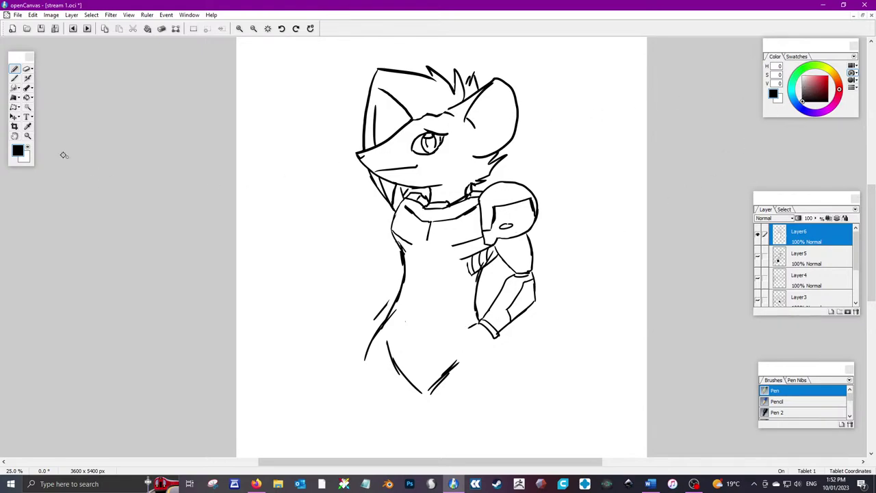
Paint white over the stray stroke beside the near arm's wrist cuff
click(27, 149)
click(488, 322)
drag(477, 326, 500, 333)
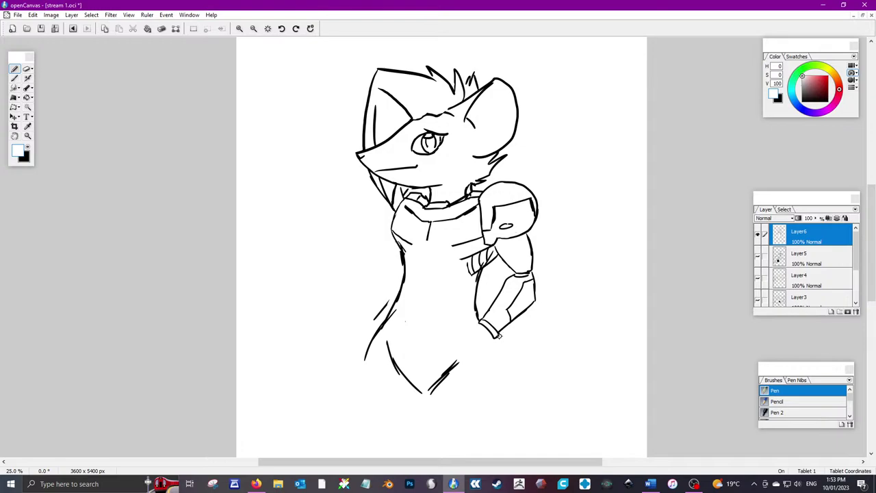
Draw an angular armoured hand in black resting on the near hip, and darken the wrist cuff
click(28, 147)
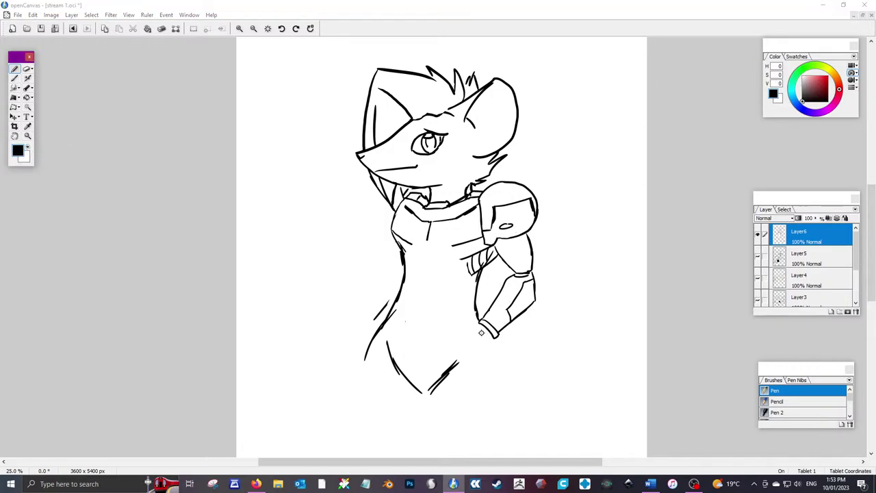
mouse_move(485, 333)
mouse_down()
mouse_move(464, 352)
mouse_move(480, 339)
mouse_move(470, 331)
mouse_up()
mouse_move(474, 321)
mouse_down()
mouse_move(463, 346)
mouse_move(464, 318)
mouse_move(460, 333)
mouse_up()
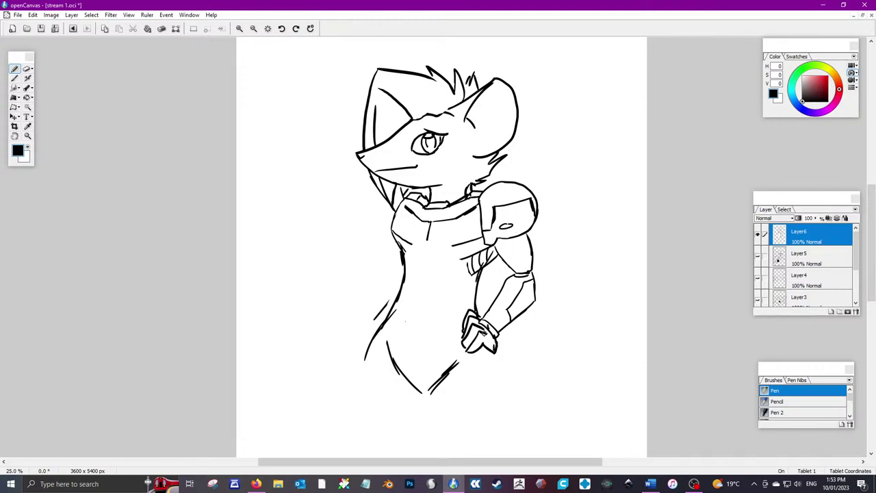
drag(482, 320, 500, 334)
Close the chest plate's lower edge with a curved band, and add collar bands and dividing panel lines across the chest
drag(392, 235, 403, 249)
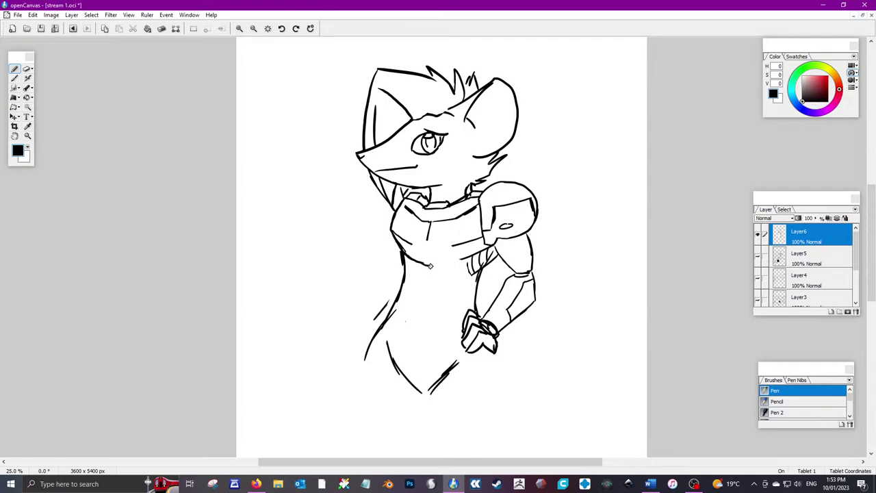
drag(432, 265, 466, 257)
drag(429, 229, 480, 218)
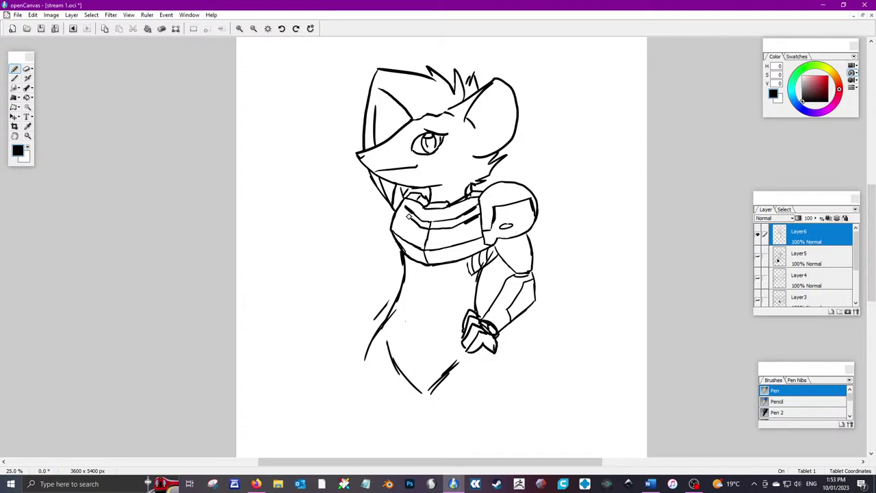
drag(411, 222, 404, 211)
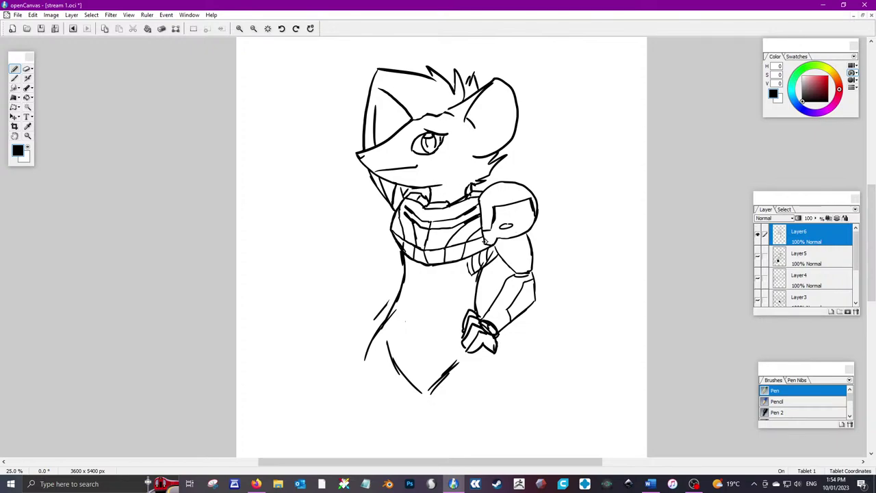
Paint white over the stray strokes along the far waist and hip contour, and trim the outer edge of the hand
click(26, 148)
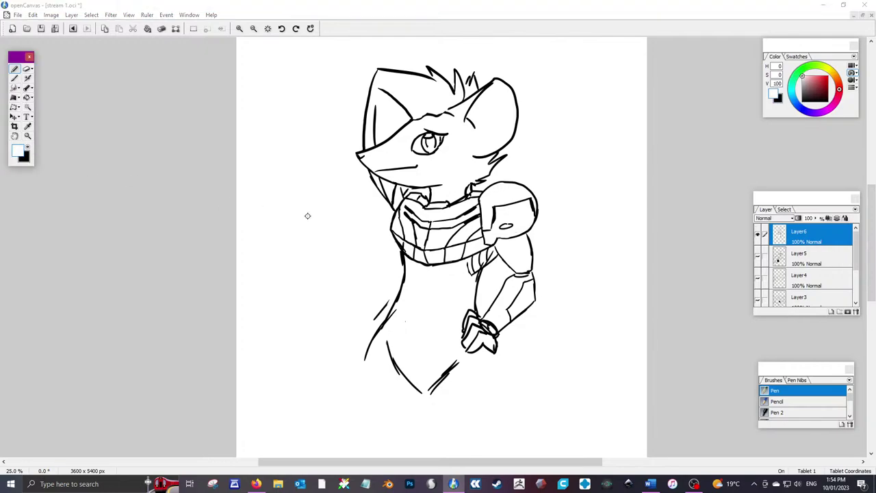
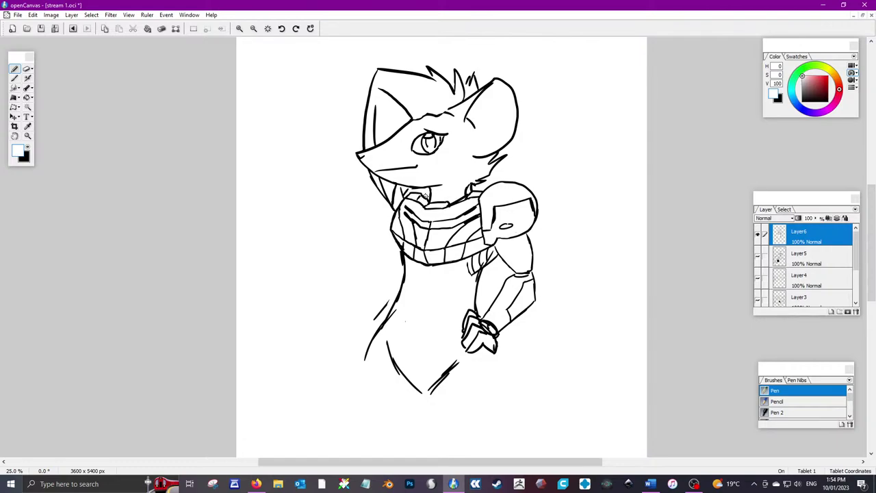
click(32, 151)
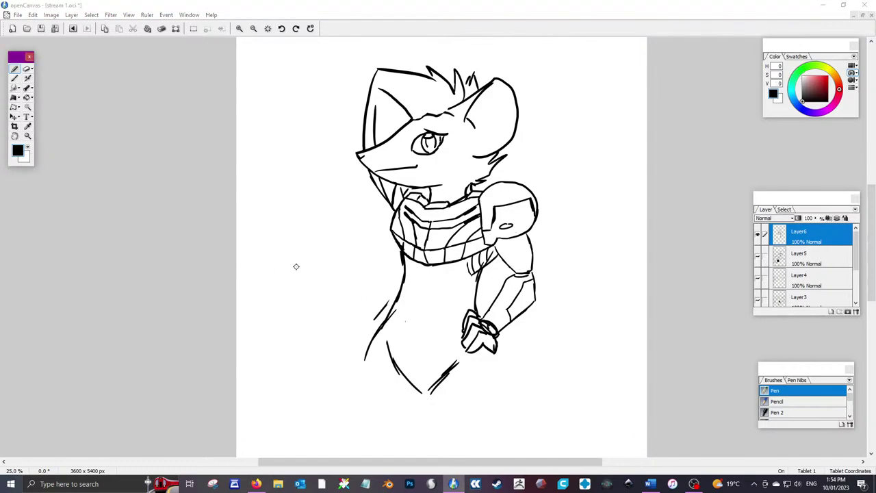
click(407, 281)
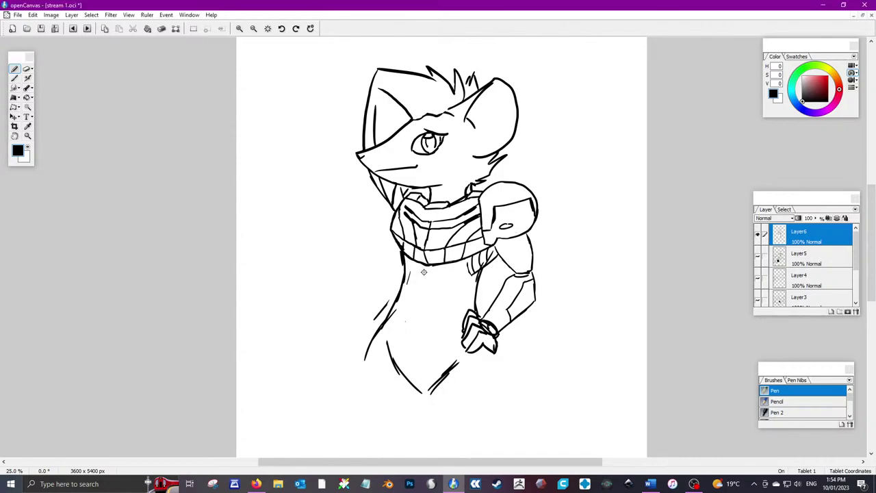
click(27, 151)
click(406, 277)
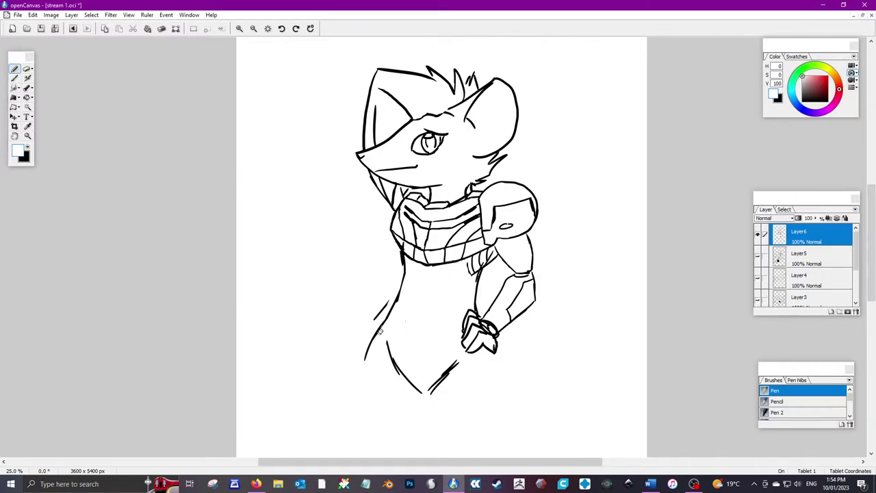
drag(395, 301, 378, 316)
drag(491, 343, 496, 349)
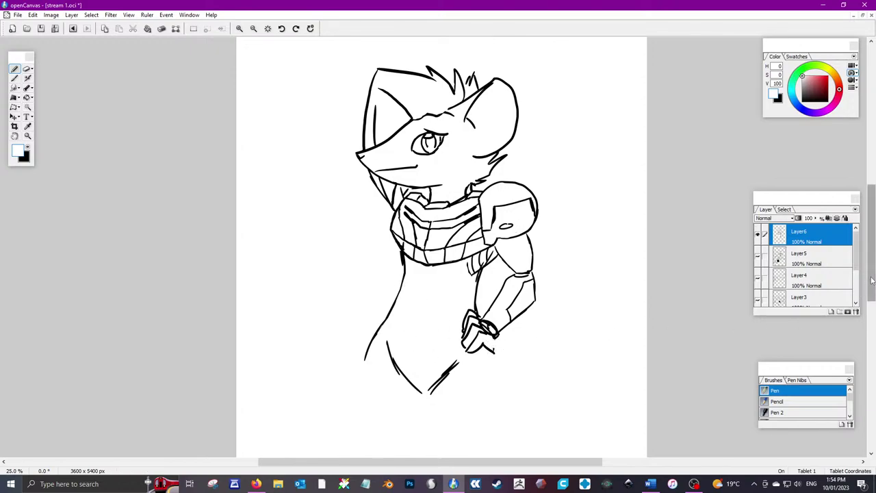
Draw a black centre line below the pelvis point, and curved armour lines along both hip openings
drag(871, 277, 871, 282)
click(31, 150)
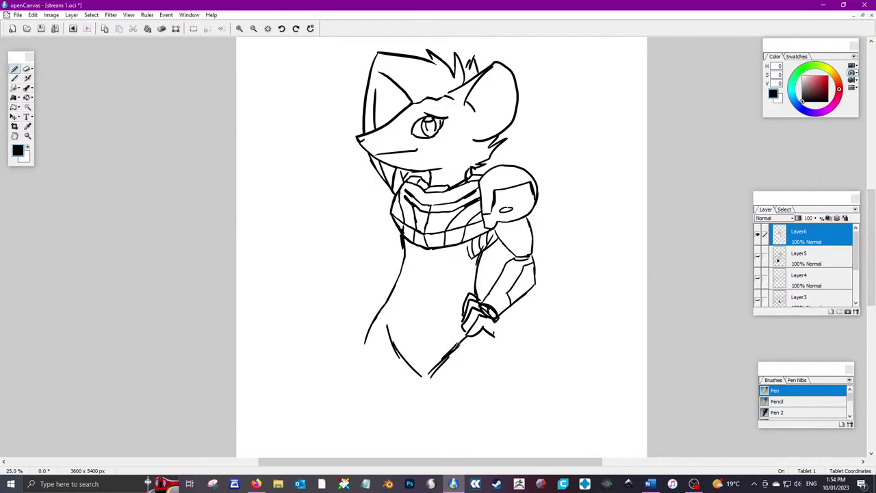
mouse_move(465, 336)
mouse_down()
mouse_move(432, 375)
mouse_move(428, 415)
mouse_up()
mouse_move(393, 298)
mouse_down()
mouse_move(408, 339)
mouse_move(406, 368)
mouse_move(459, 319)
mouse_up()
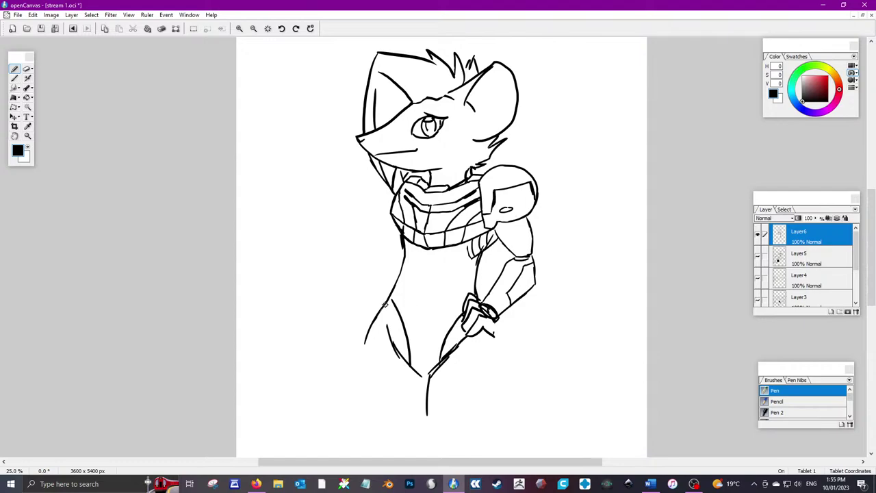
mouse_move(387, 305)
mouse_down()
mouse_move(403, 353)
mouse_move(393, 333)
mouse_move(399, 346)
mouse_up()
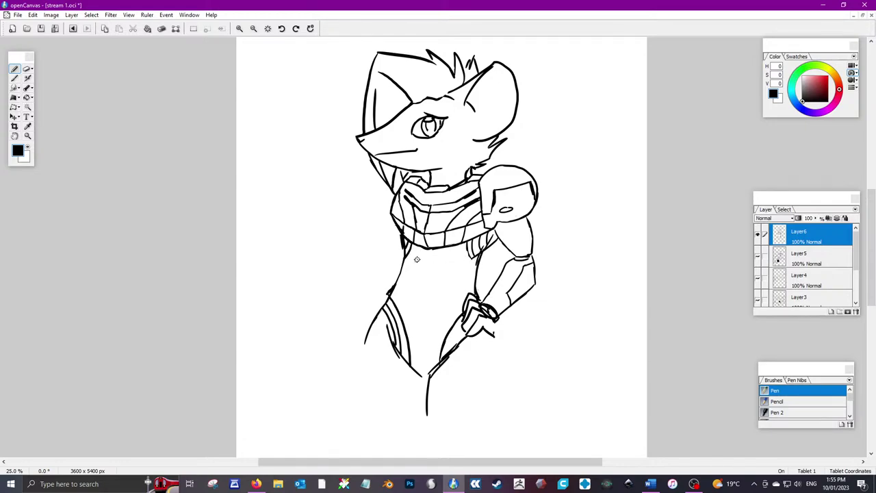
Draw nested V-shaped armour plates down the abdomen, with small dark accents along their edges
drag(408, 255, 424, 301)
mouse_move(476, 256)
mouse_down()
mouse_move(425, 302)
mouse_move(445, 290)
mouse_up()
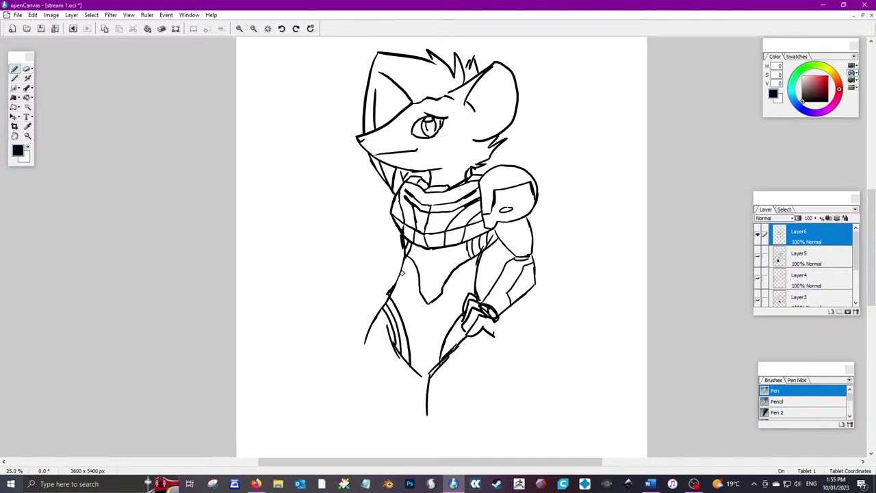
mouse_move(402, 268)
mouse_down()
mouse_move(426, 335)
mouse_move(478, 270)
mouse_up()
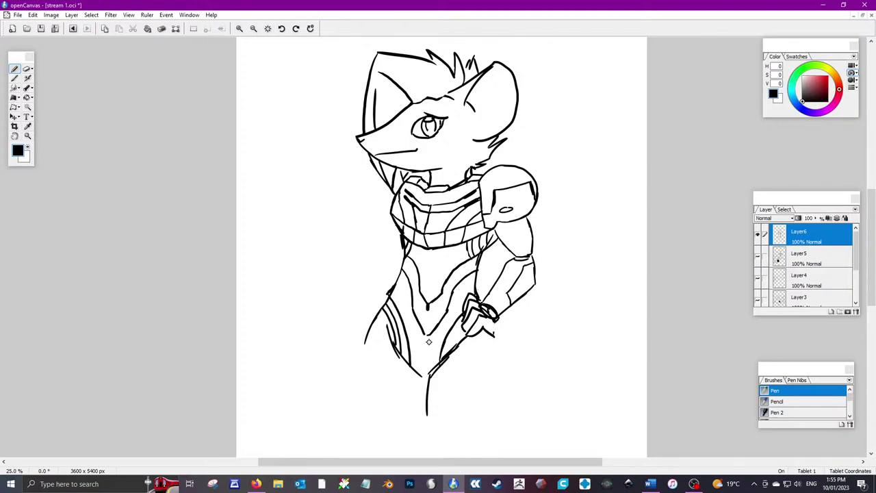
drag(425, 319, 415, 324)
drag(471, 252, 432, 271)
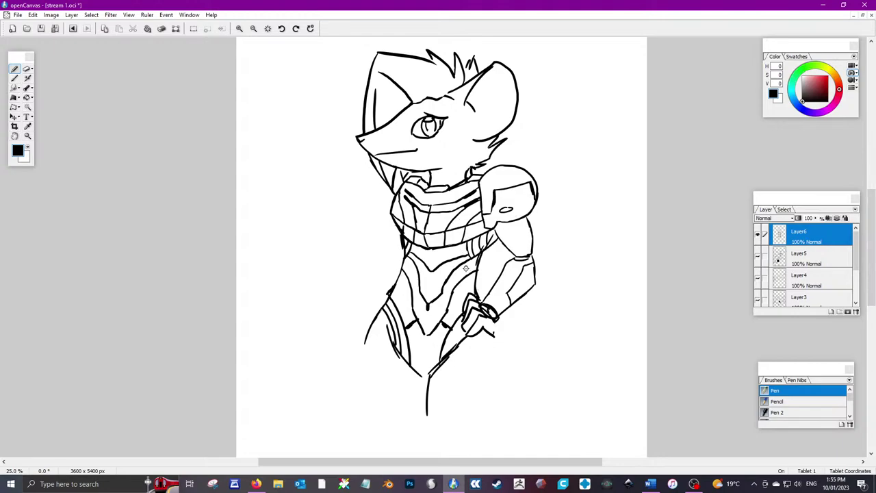
drag(463, 279, 472, 270)
Draw the outer contours of both thighs from the hips downward, and add a second inner thigh line
scroll(524, 216, down, 2)
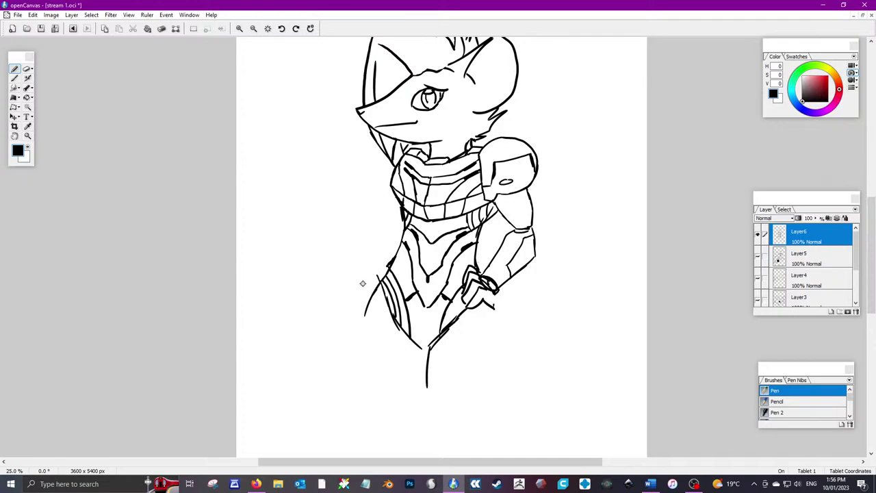
mouse_move(378, 278)
mouse_down()
mouse_move(357, 344)
mouse_move(370, 404)
mouse_up()
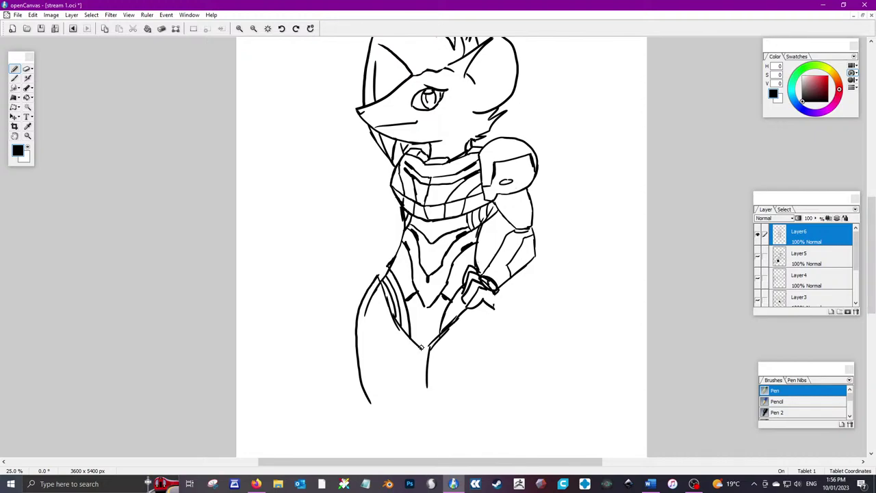
drag(422, 347, 426, 391)
mouse_move(482, 302)
mouse_down()
mouse_move(490, 297)
mouse_move(496, 309)
mouse_move(507, 370)
mouse_move(487, 412)
mouse_up()
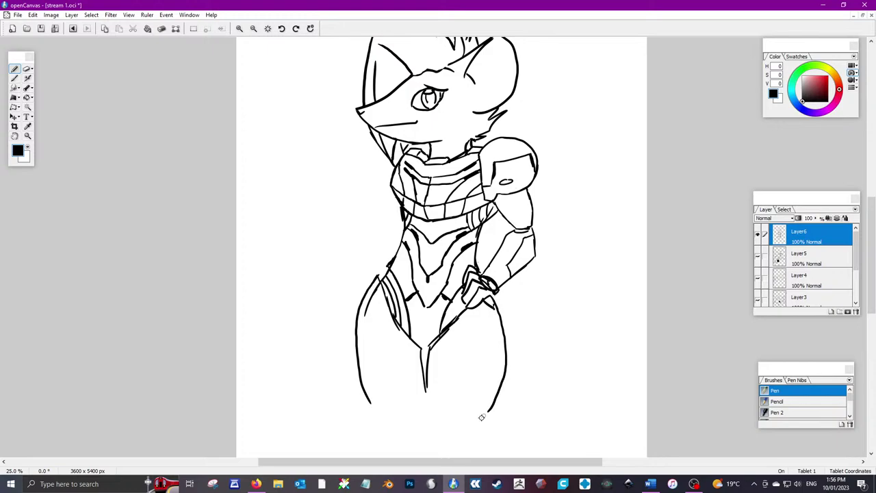
Paint white over the stray strokes around the far hip and pelvis edge, and extend the inner thigh line downward in black
key(x)
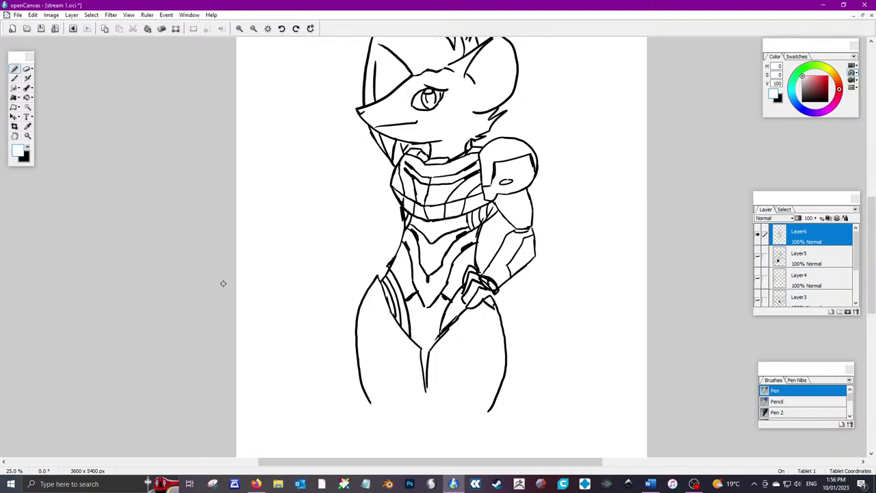
click(30, 154)
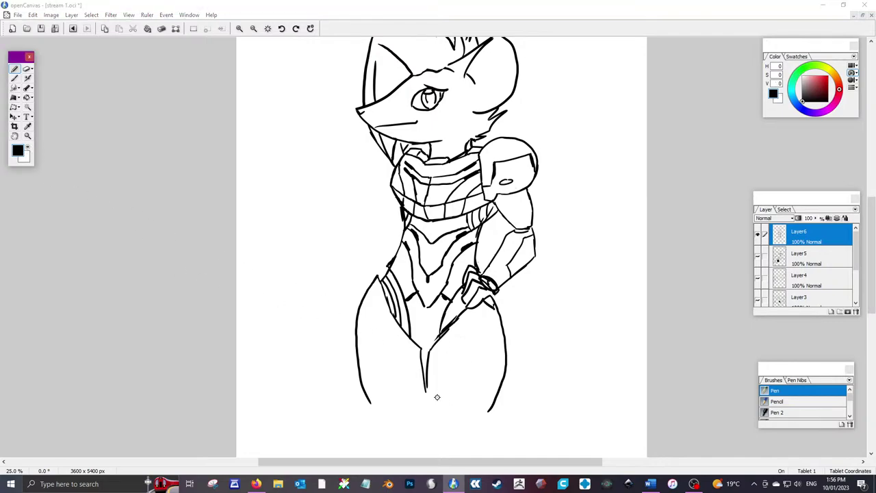
drag(425, 387, 429, 419)
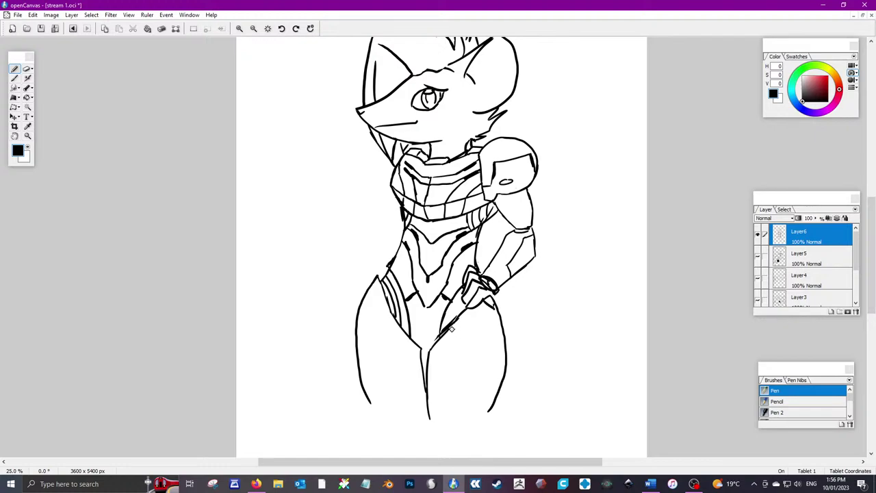
Draw angular armour panel edges across both thighs, redrawing the far thigh's first stroke
mouse_move(454, 323)
mouse_down()
mouse_move(448, 362)
mouse_move(480, 404)
mouse_move(468, 396)
mouse_move(491, 401)
mouse_up()
drag(402, 328, 393, 373)
key(ctrl+z)
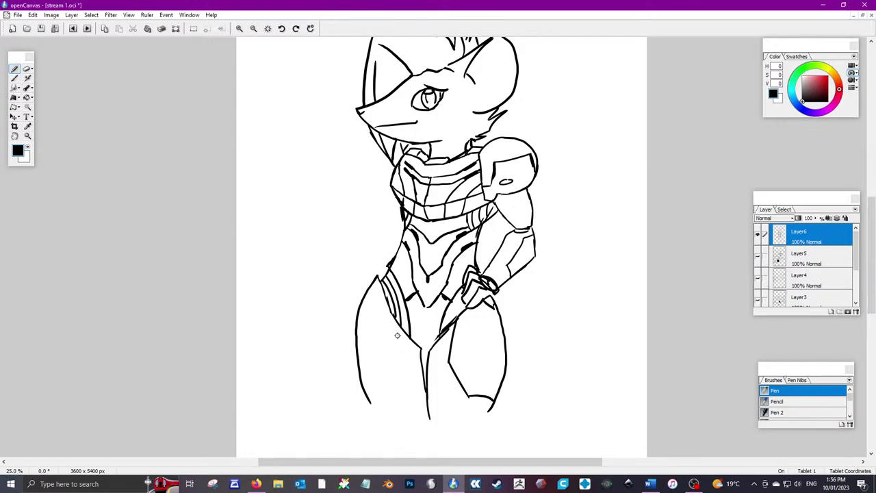
mouse_move(400, 329)
mouse_down()
mouse_move(396, 348)
mouse_move(363, 384)
mouse_up()
Thicken the armour lines around both hip openings, and close the pelvis plate's lower tip with a short edge
mouse_move(382, 293)
mouse_down()
mouse_move(403, 331)
mouse_move(432, 336)
mouse_move(431, 351)
mouse_move(458, 316)
mouse_up()
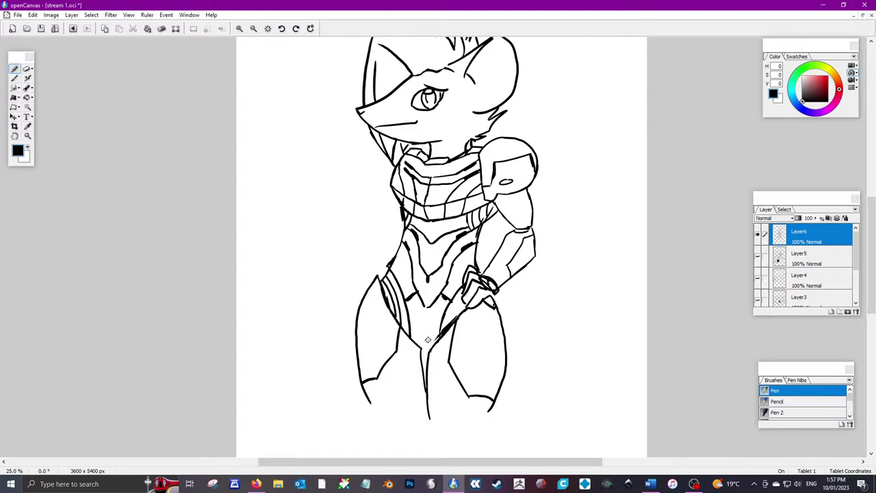
drag(434, 341, 426, 346)
drag(462, 301, 449, 323)
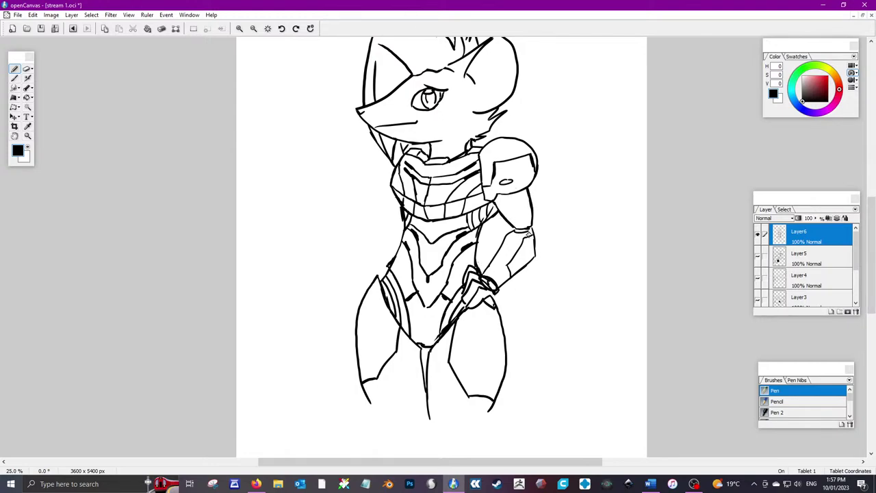
Add a narrow elbow guard to the near arm, and draw the rounded far shoulder pauldron with its inner panel
drag(537, 251, 539, 220)
drag(374, 136, 353, 167)
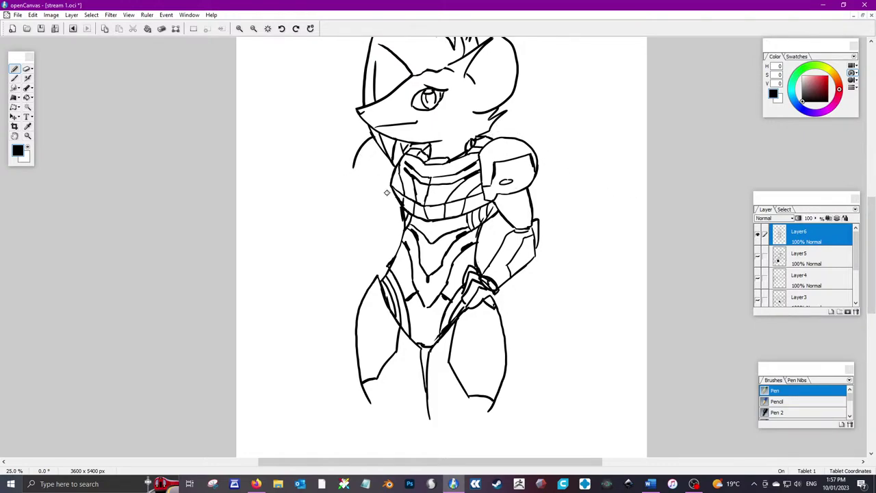
mouse_move(392, 190)
mouse_down()
mouse_move(379, 199)
mouse_move(355, 180)
mouse_up()
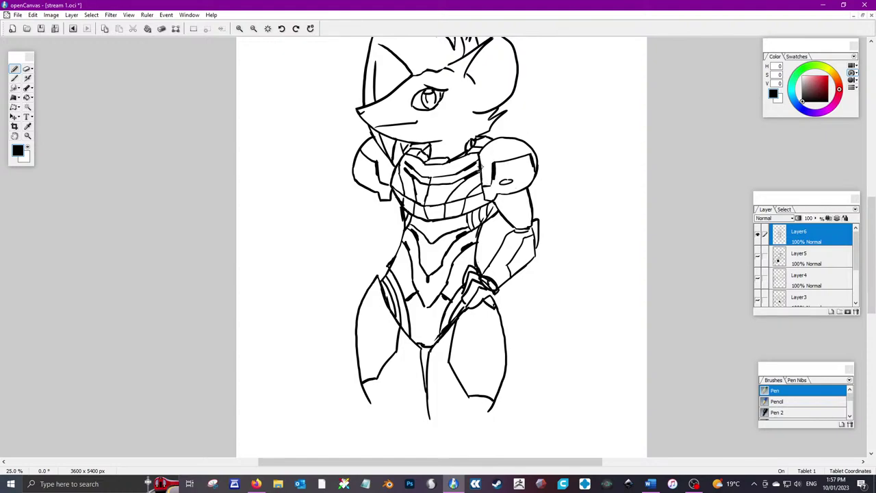
Paint white over the rounded top of the near shoulder pauldron, and redraw it slightly higher in black
click(30, 146)
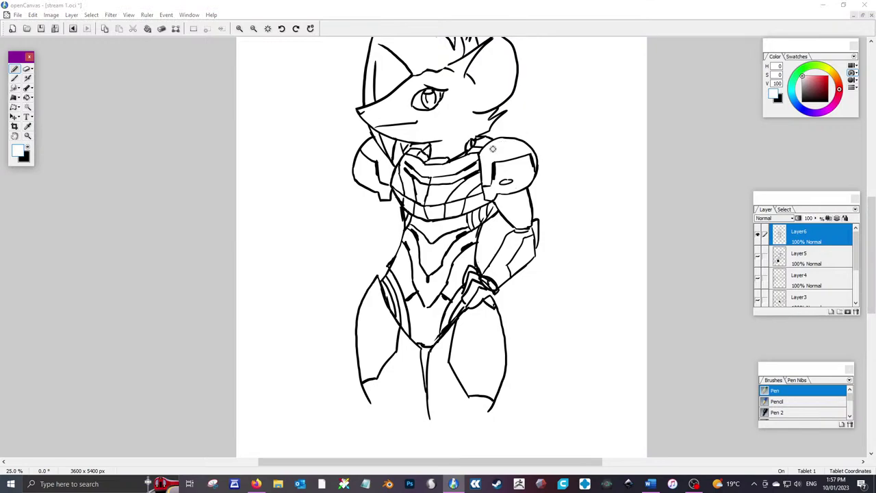
mouse_move(485, 148)
mouse_down()
mouse_move(523, 141)
mouse_move(539, 174)
mouse_up()
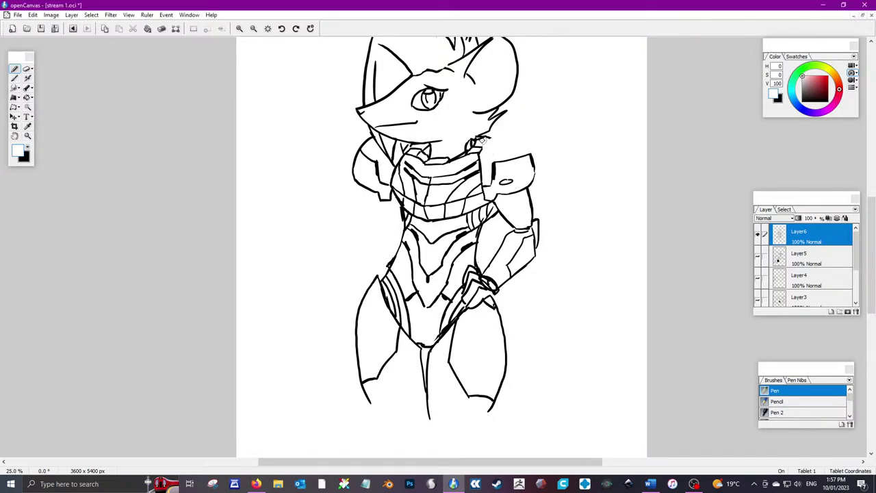
click(30, 146)
click(15, 98)
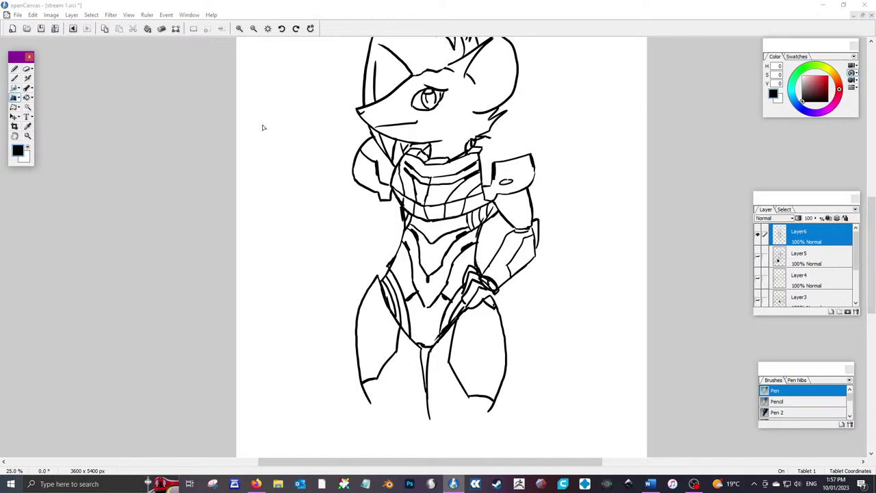
click(482, 145)
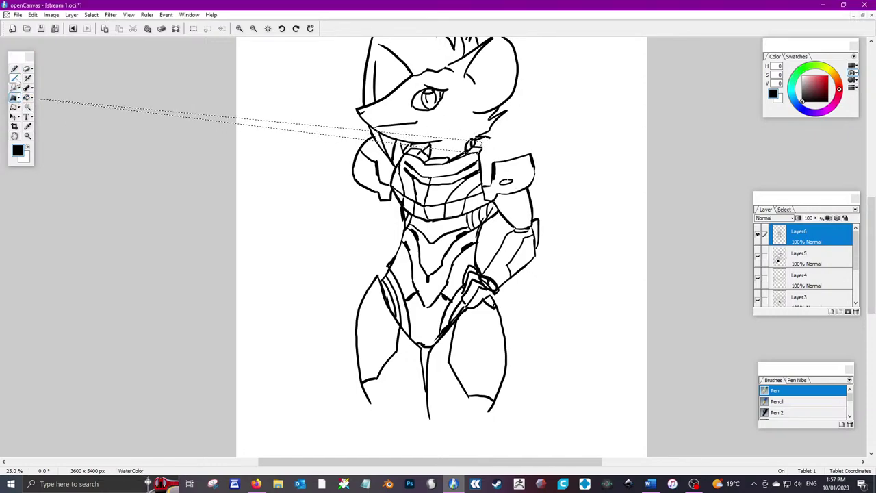
click(15, 69)
click(480, 147)
drag(481, 147, 485, 139)
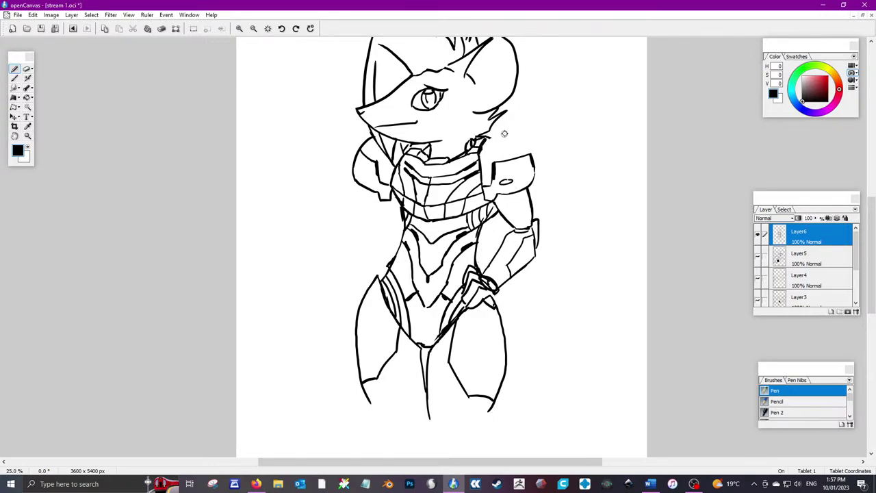
key(ctrl+z)
mouse_move(481, 145)
mouse_down()
mouse_move(508, 126)
mouse_move(481, 153)
mouse_up()
key(ctrl+z)
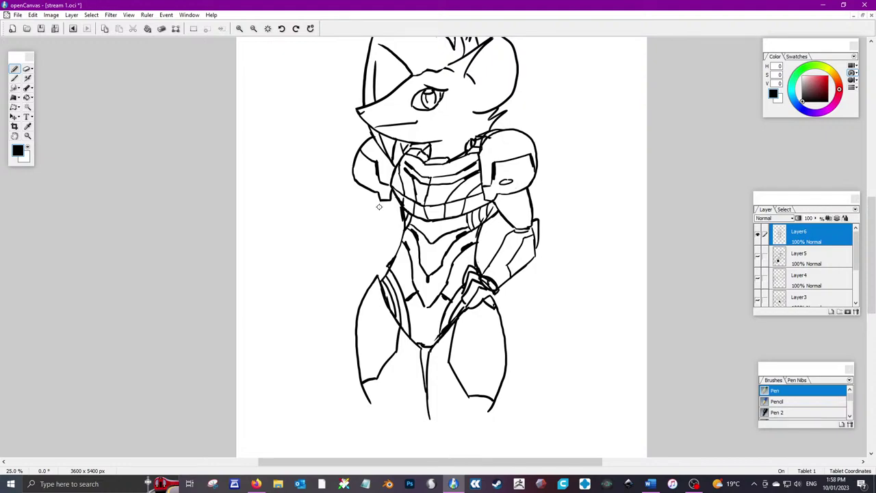
Draw the far upper arm with a jagged elbow edge and a raised forearm, and paint the forearm lines out in white
mouse_move(362, 192)
mouse_down()
mouse_move(366, 224)
mouse_move(393, 203)
mouse_move(376, 228)
mouse_move(363, 199)
mouse_move(359, 218)
mouse_move(372, 224)
mouse_move(325, 193)
mouse_move(341, 247)
mouse_move(373, 253)
mouse_up()
drag(330, 191, 356, 216)
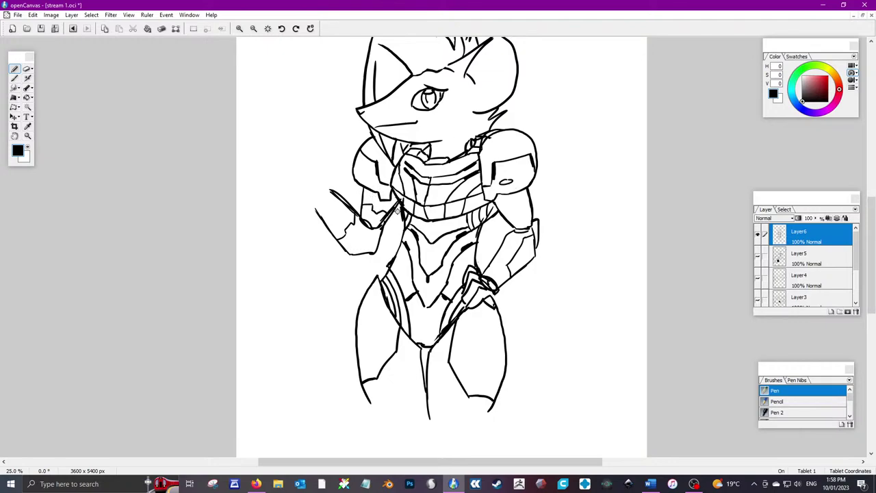
click(28, 147)
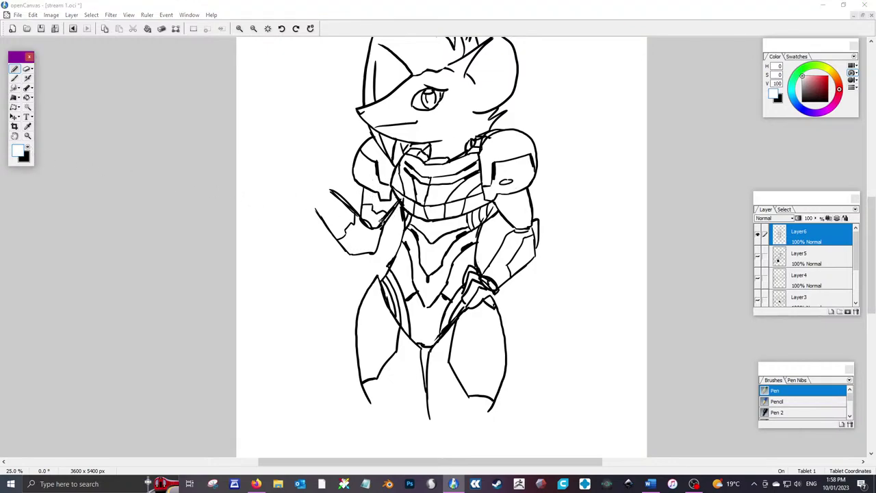
click(383, 220)
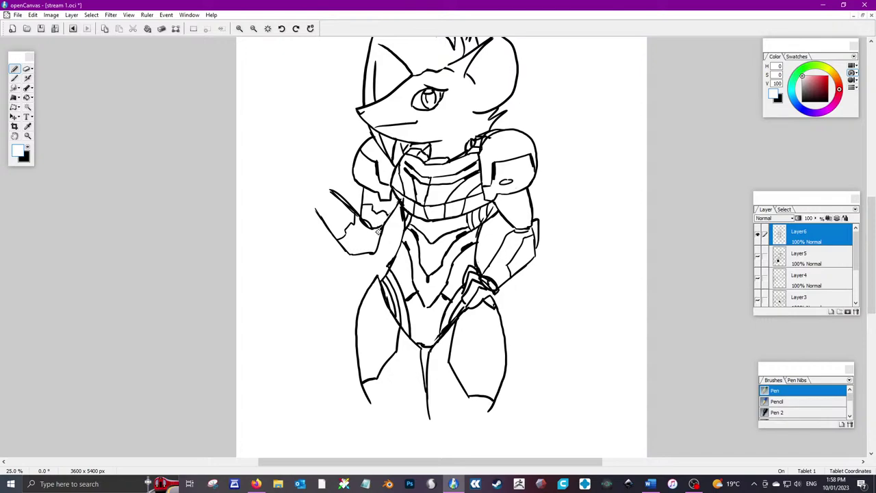
mouse_move(342, 210)
mouse_down()
mouse_move(327, 186)
mouse_move(364, 226)
mouse_move(325, 183)
mouse_move(334, 246)
mouse_move(345, 223)
mouse_up()
drag(353, 257, 385, 230)
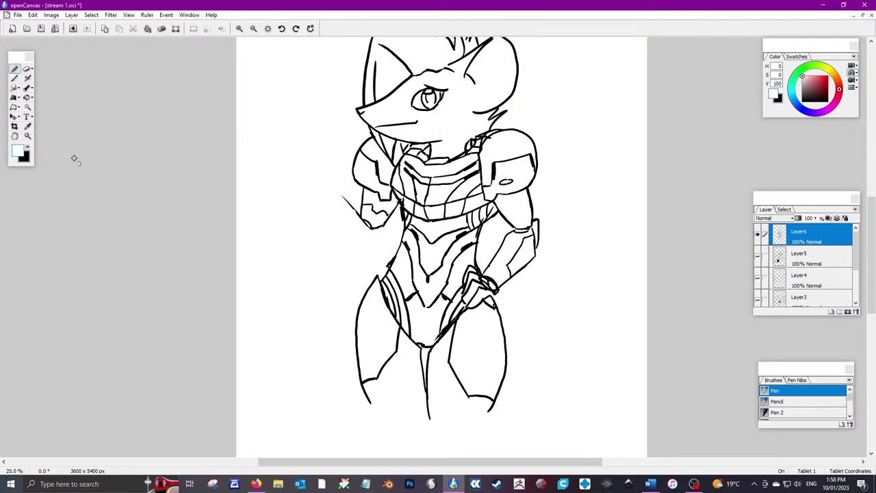
Draw a tilted rectangular arm cannon barrel in black beside the far shoulder, with a lengthwise centre line and angular muzzle details
click(30, 149)
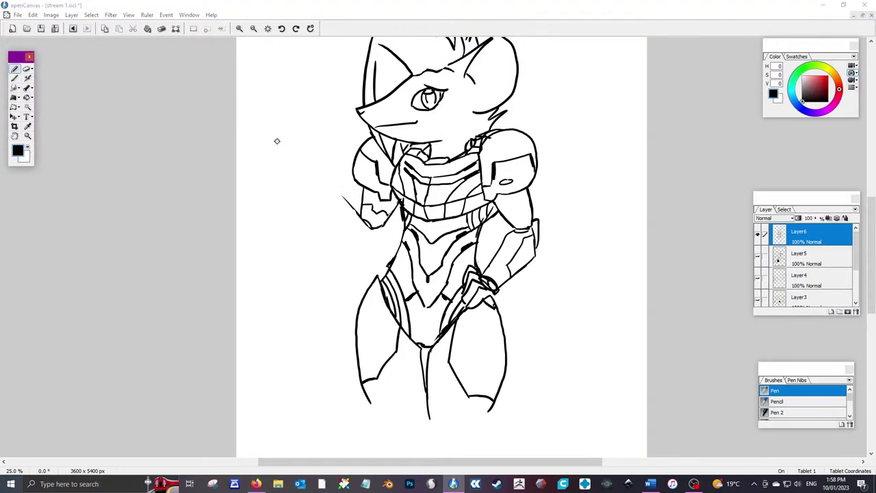
mouse_move(278, 130)
mouse_down()
mouse_move(253, 149)
mouse_move(266, 155)
mouse_move(259, 159)
mouse_move(296, 130)
mouse_move(275, 132)
mouse_move(286, 126)
mouse_move(268, 141)
mouse_move(284, 149)
mouse_move(295, 210)
mouse_up()
mouse_move(290, 158)
mouse_down()
mouse_move(307, 197)
mouse_move(298, 209)
mouse_move(315, 192)
mouse_up()
mouse_move(299, 129)
mouse_down()
mouse_move(332, 190)
mouse_move(317, 196)
mouse_up()
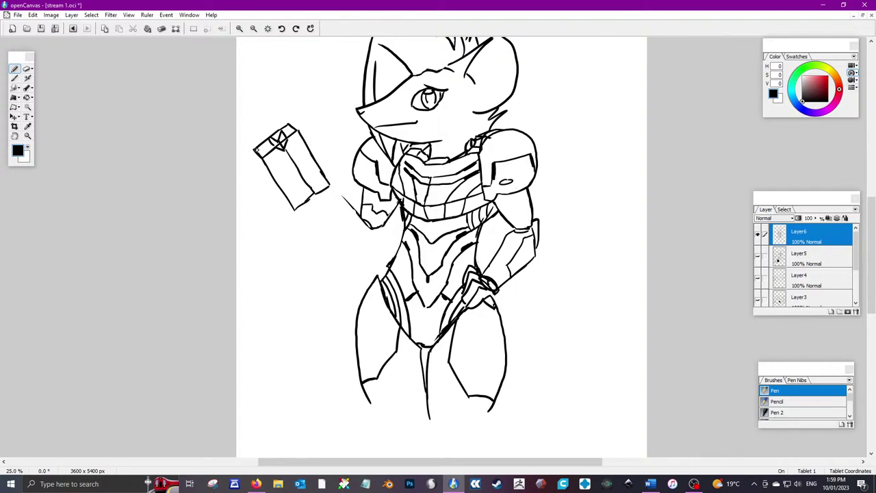
drag(255, 149, 295, 211)
Draw a round joint with two inset shapes at the far elbow, and connect it to the cannon barrel with short rods
mouse_move(350, 214)
mouse_down()
mouse_move(328, 238)
mouse_move(348, 239)
mouse_move(357, 225)
mouse_move(349, 213)
mouse_move(335, 239)
mouse_move(343, 207)
mouse_move(354, 204)
mouse_move(324, 228)
mouse_up()
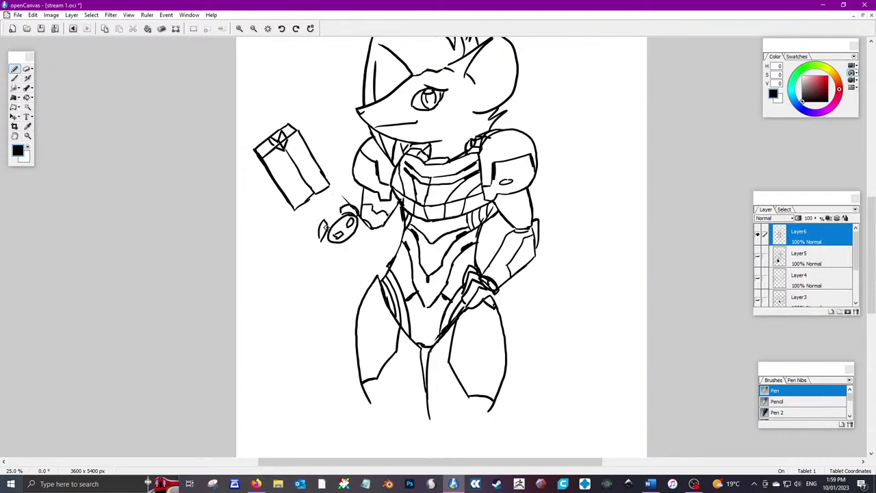
mouse_move(327, 190)
mouse_down()
mouse_move(341, 209)
mouse_move(320, 224)
mouse_move(321, 200)
mouse_up()
mouse_move(319, 209)
mouse_down()
mouse_move(331, 198)
mouse_move(331, 205)
mouse_move(329, 191)
mouse_up()
mouse_move(304, 209)
mouse_down()
mouse_move(320, 226)
mouse_move(322, 202)
mouse_up()
mouse_move(318, 227)
mouse_down()
mouse_move(339, 218)
mouse_move(323, 241)
mouse_move(354, 236)
mouse_move(362, 219)
mouse_move(349, 251)
mouse_move(357, 223)
mouse_up()
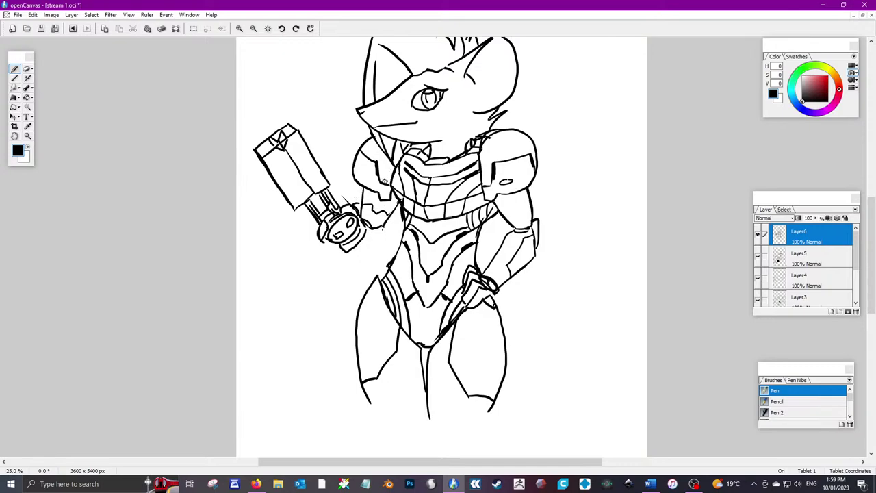
Select the cannon with its round joint and move it up and outward from the far arm, clearing the selection
click(14, 107)
mouse_move(243, 162)
mouse_down()
mouse_move(255, 106)
mouse_move(306, 128)
mouse_move(332, 195)
mouse_move(355, 199)
mouse_move(347, 188)
mouse_move(359, 200)
mouse_move(375, 237)
mouse_move(352, 269)
mouse_move(279, 231)
mouse_move(285, 166)
mouse_move(261, 124)
mouse_move(277, 149)
mouse_up()
click(14, 116)
click(23, 162)
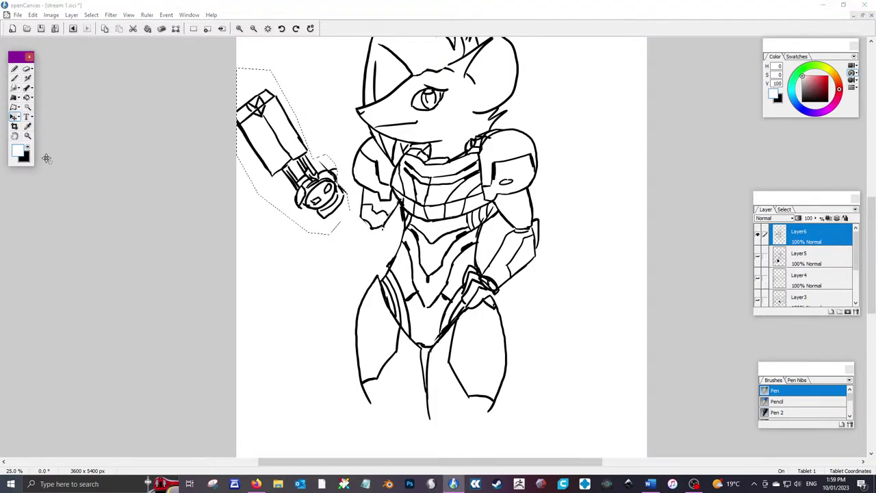
key(ctrl+d)
Paint white over the round joint, the far elbow outline and part of the rods below the cannon barrel
click(14, 68)
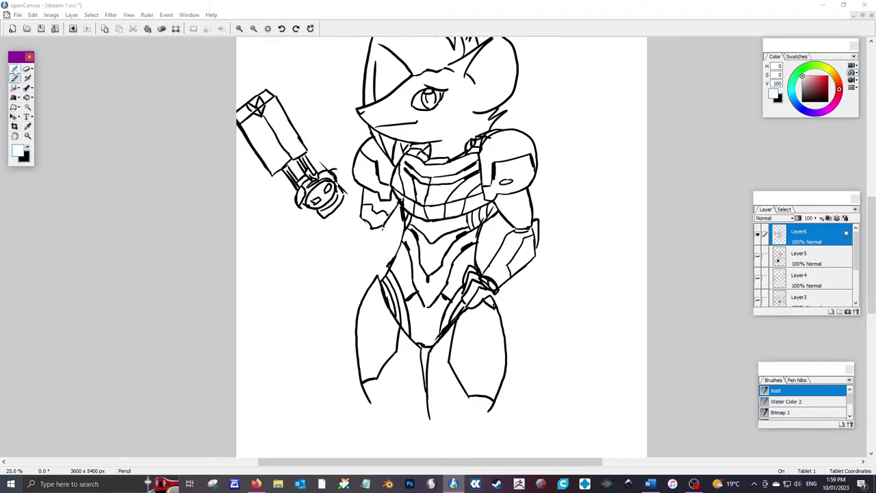
click(363, 231)
mouse_move(348, 221)
mouse_down()
mouse_move(323, 187)
mouse_move(294, 208)
mouse_move(335, 188)
mouse_up()
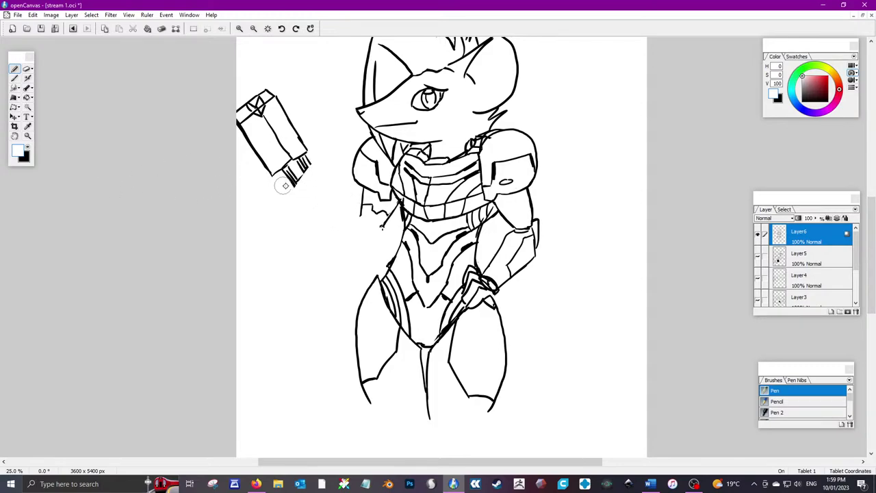
drag(281, 185, 290, 172)
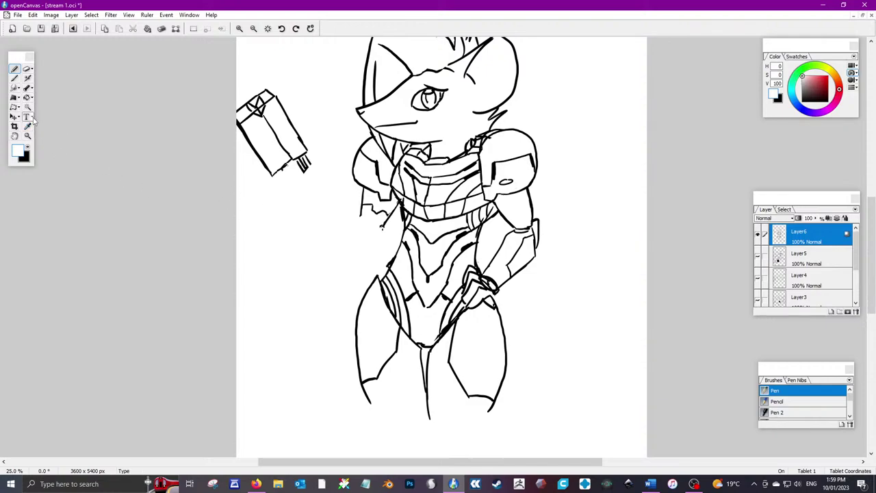
Redraw the round elbow joint in black just below the far upper arm, with two inset shapes and a double outer rim
click(28, 147)
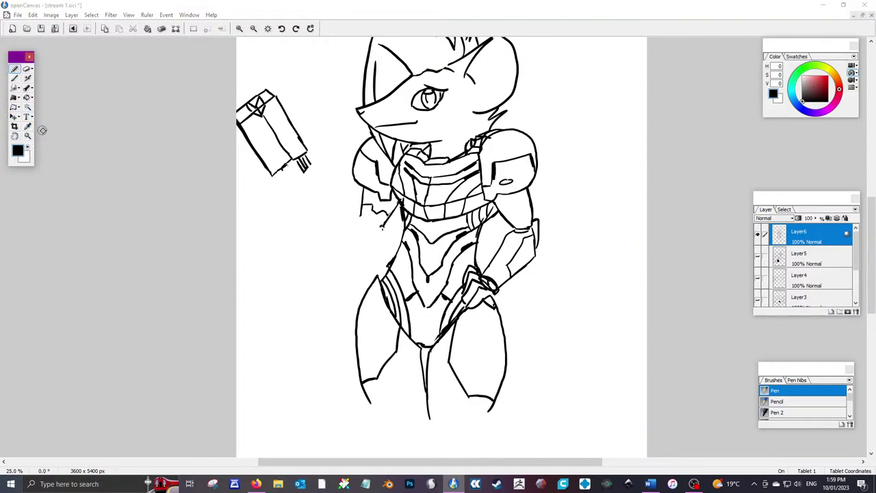
click(14, 78)
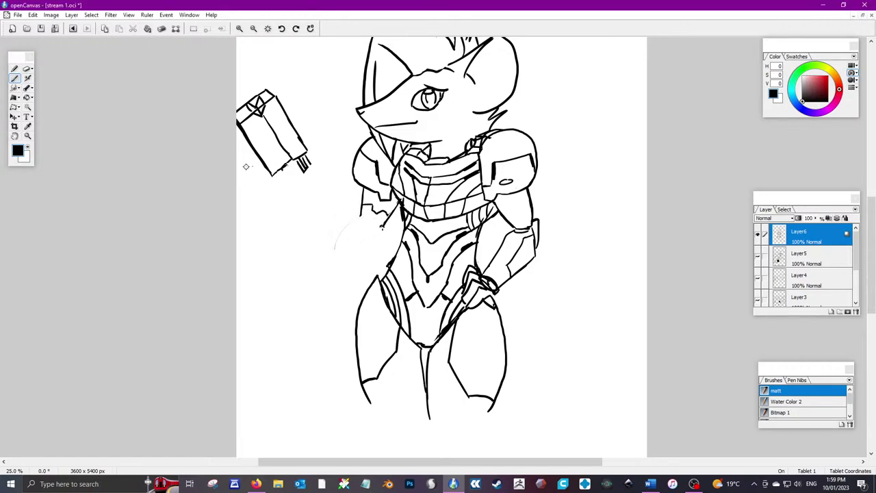
click(14, 69)
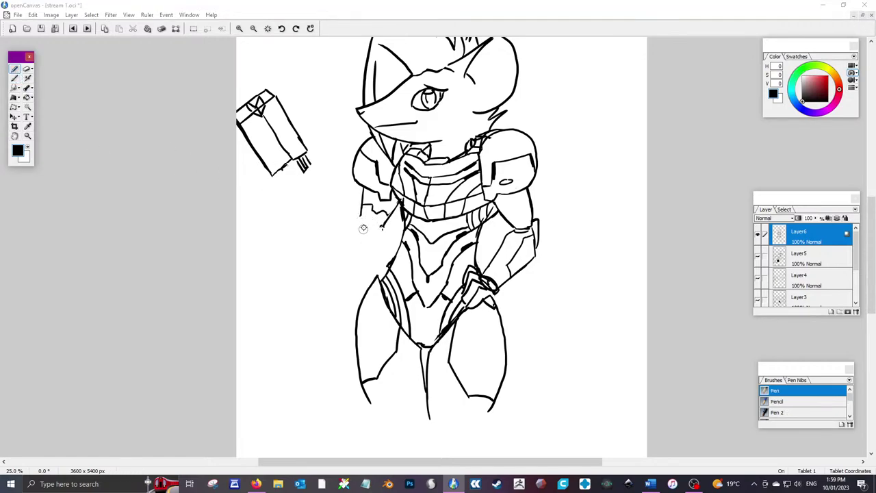
drag(367, 223, 342, 258)
key(ctrl+z)
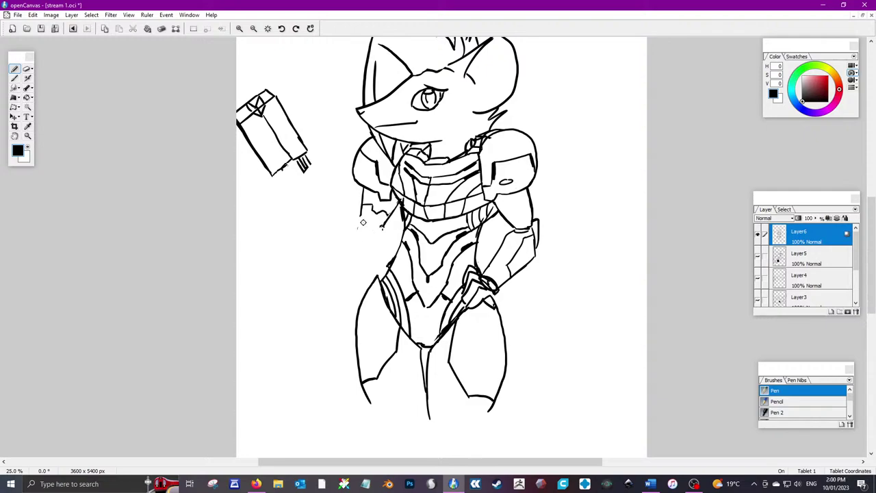
mouse_move(363, 221)
mouse_down()
mouse_move(344, 245)
mouse_move(351, 262)
mouse_move(378, 248)
mouse_move(378, 227)
mouse_move(346, 242)
mouse_move(346, 258)
mouse_move(375, 247)
mouse_move(378, 232)
mouse_move(365, 231)
mouse_move(348, 254)
mouse_move(364, 208)
mouse_move(368, 225)
mouse_move(377, 214)
mouse_move(346, 210)
mouse_move(355, 220)
mouse_move(353, 213)
mouse_move(336, 253)
mouse_up()
key(ctrl+z)
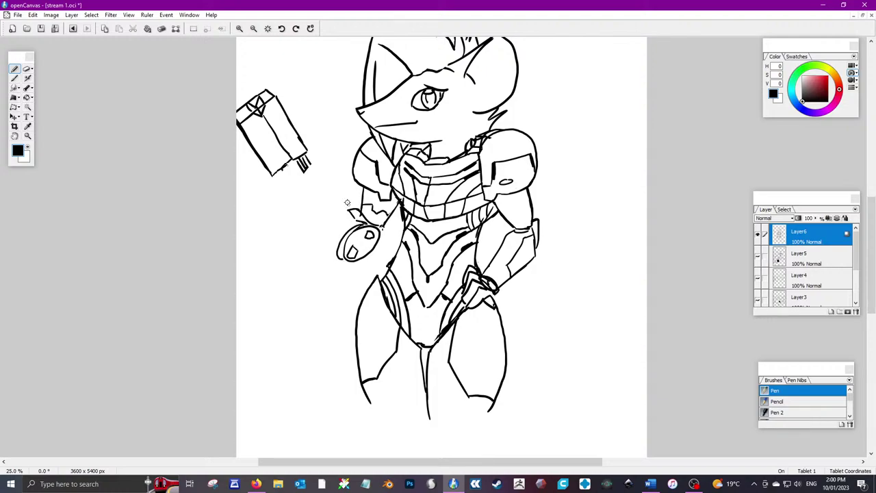
mouse_move(362, 223)
mouse_down()
mouse_move(341, 230)
mouse_move(341, 253)
mouse_up()
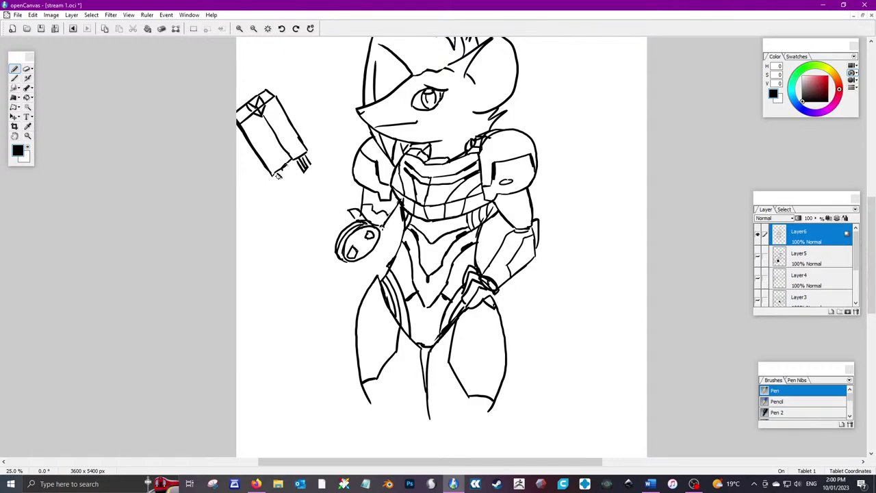
Draw the narrow neck below the cannon barrel, and outline the forearm casing between the neck and the elbow joint
drag(278, 176, 300, 195)
drag(294, 164, 322, 183)
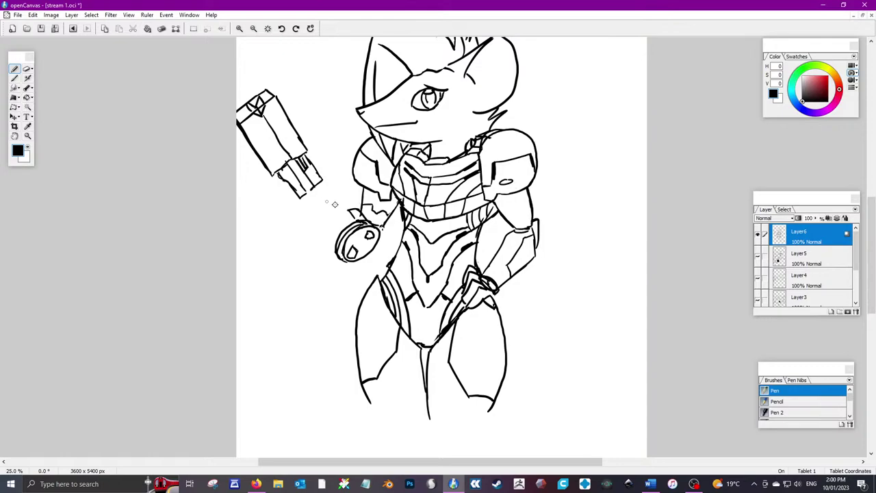
drag(356, 208, 333, 188)
mouse_move(334, 248)
mouse_down()
mouse_move(308, 213)
mouse_move(323, 214)
mouse_move(332, 188)
mouse_move(309, 205)
mouse_up()
drag(311, 214, 344, 187)
drag(312, 216, 332, 241)
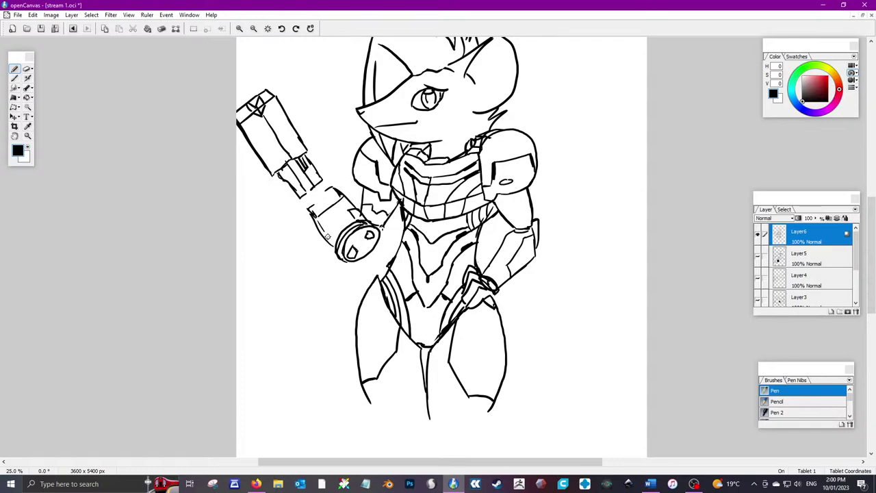
Thicken the forearm casing's sides, and add a banded collar where it meets the cannon's neck
drag(310, 214, 332, 249)
drag(357, 215, 348, 198)
mouse_move(302, 200)
mouse_down()
mouse_move(325, 182)
mouse_move(312, 212)
mouse_move(341, 195)
mouse_move(333, 180)
mouse_up()
mouse_move(314, 217)
mouse_down()
mouse_move(336, 196)
mouse_move(326, 180)
mouse_move(308, 196)
mouse_up()
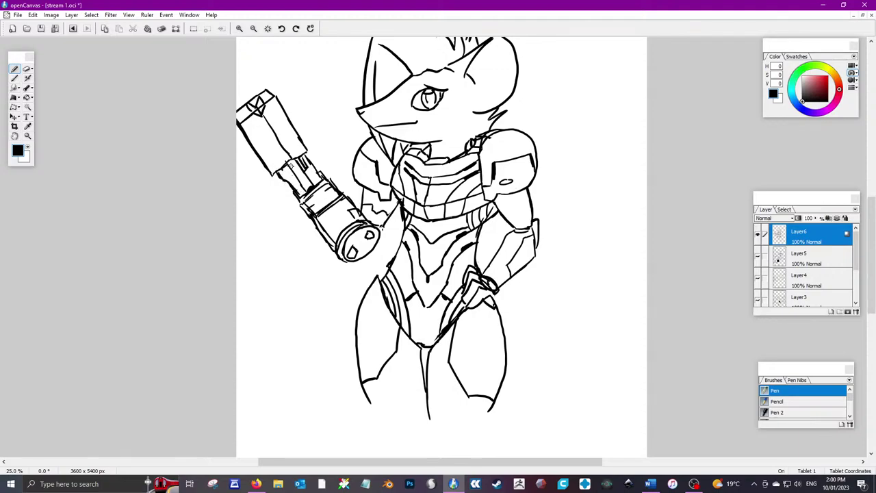
drag(286, 169, 275, 174)
Paint white over the cannon's muzzle details to cut a V-shaped notch into its front end
click(30, 156)
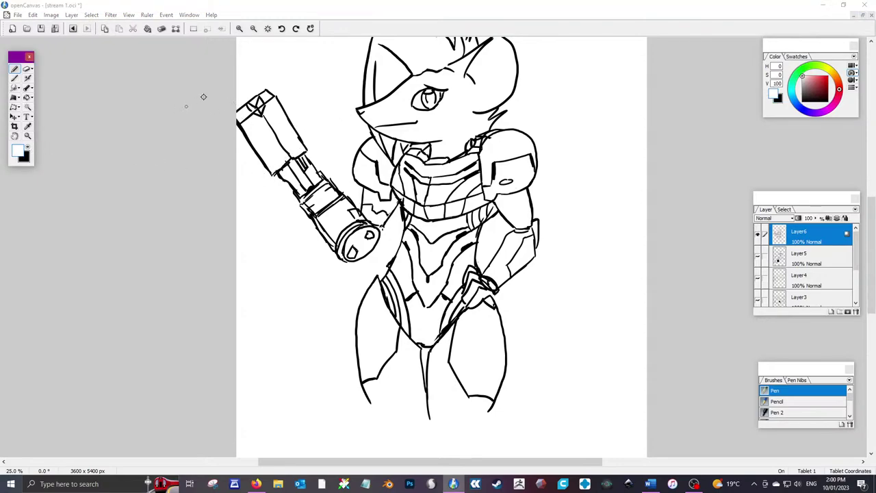
click(241, 94)
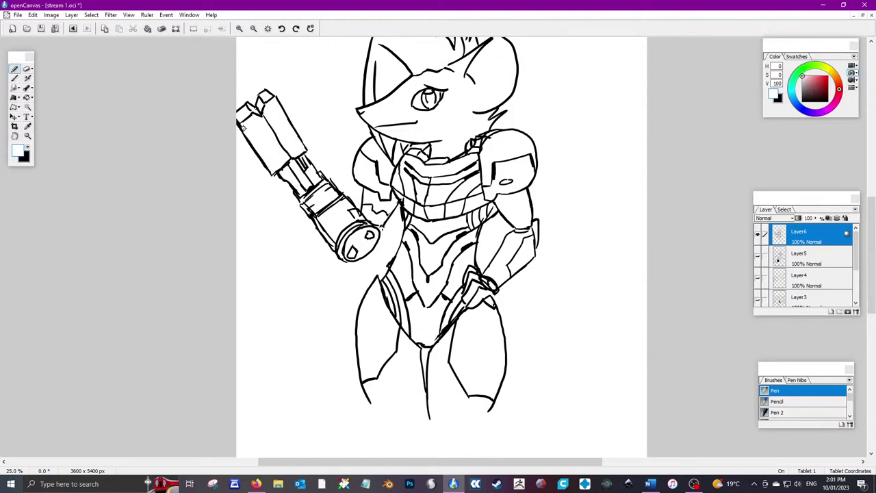
Add an angular black plate behind the round elbow joint, and draw a long angular guard along the forearm's outer side
click(24, 147)
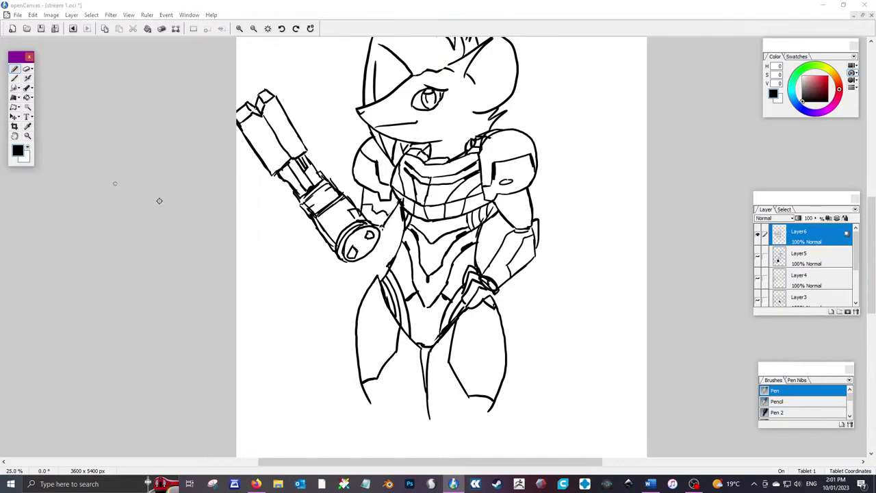
click(378, 245)
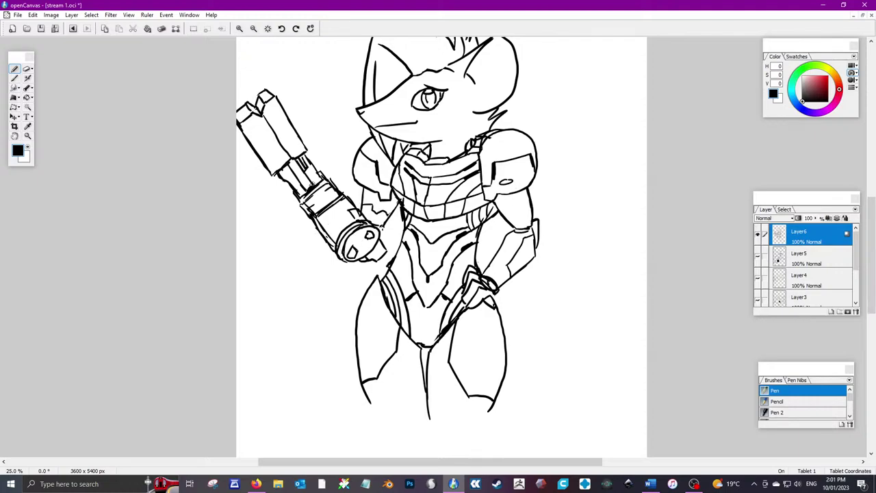
mouse_move(302, 214)
mouse_down()
mouse_move(326, 265)
mouse_move(346, 263)
mouse_up()
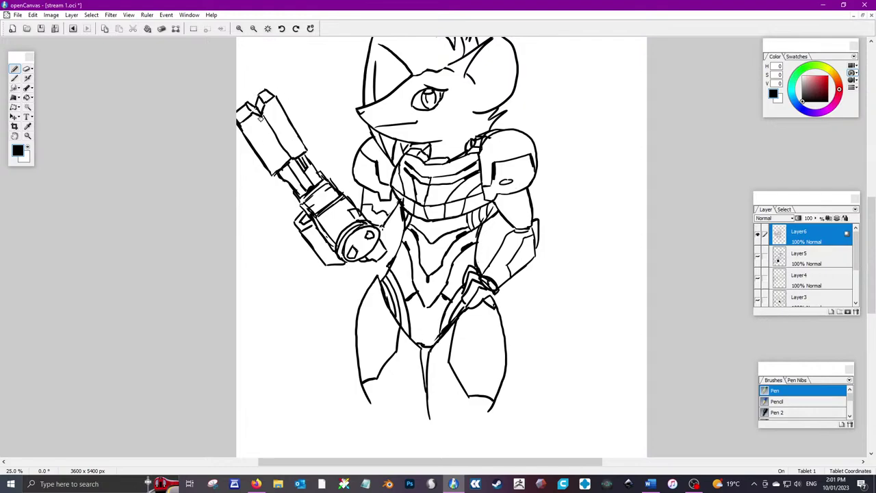
Thicken the cannon barrel's centre line, add inner edges around the muzzle notch, and touch up the muzzle in white
drag(263, 123, 290, 159)
mouse_move(244, 107)
mouse_down()
mouse_move(264, 93)
mouse_move(262, 106)
mouse_up()
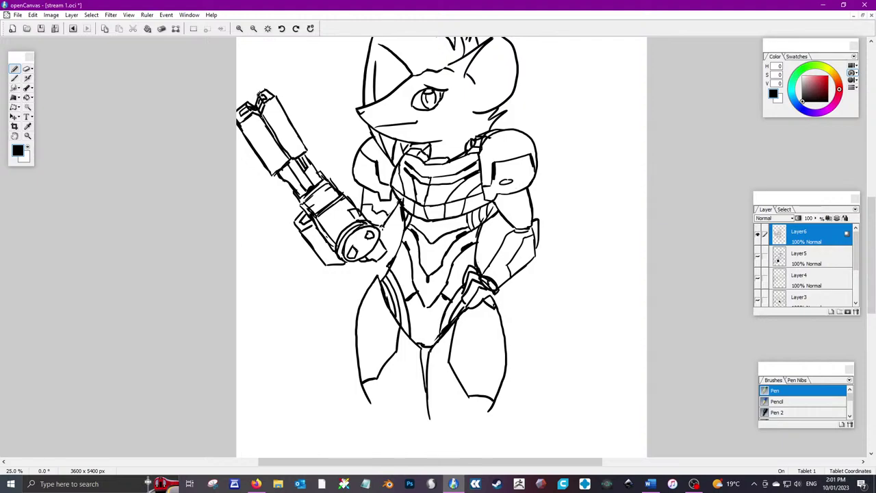
click(27, 149)
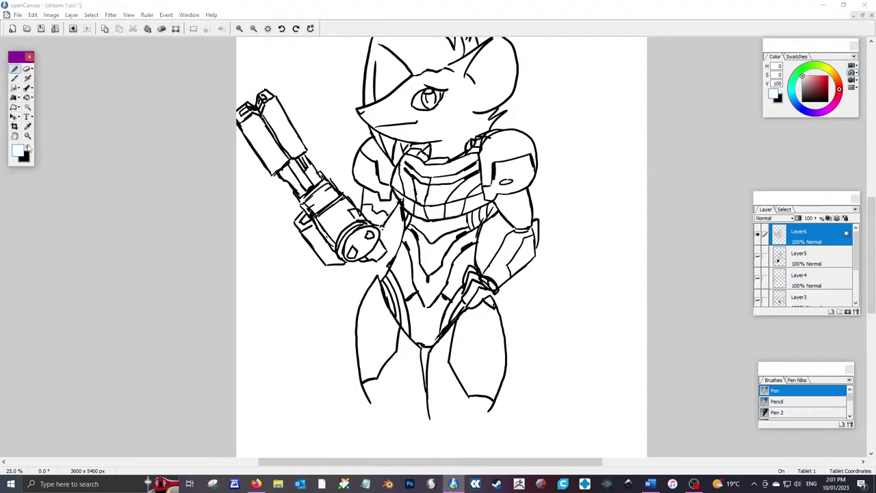
click(257, 105)
drag(268, 94, 260, 101)
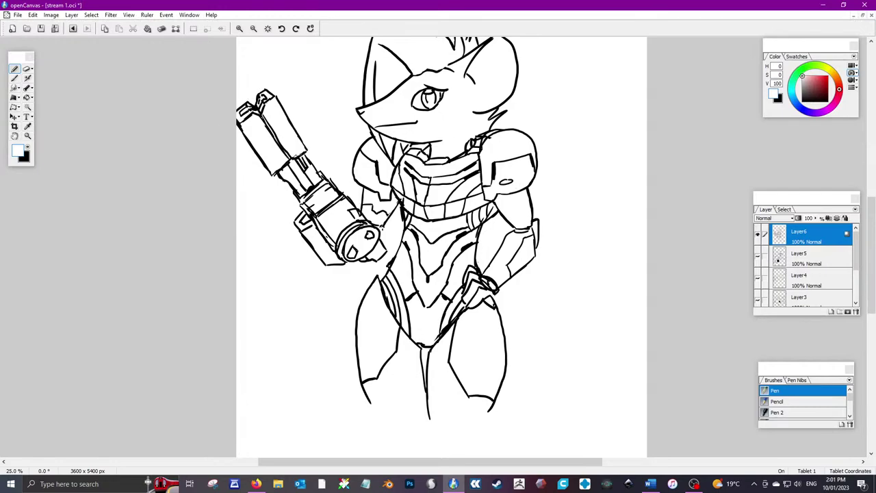
Touch up the cannon's neck and elbow in black, and draw pointed oval knee guards joined to both thighs
click(33, 147)
drag(305, 146, 310, 155)
drag(346, 266, 362, 263)
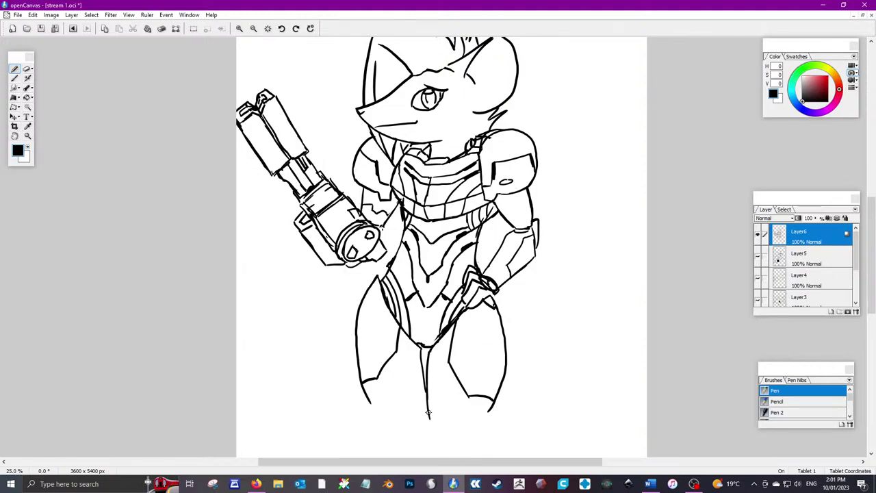
mouse_move(437, 439)
mouse_down()
mouse_move(439, 412)
mouse_move(453, 398)
mouse_move(467, 421)
mouse_move(455, 450)
mouse_move(438, 438)
mouse_move(467, 442)
mouse_up()
drag(454, 398, 455, 458)
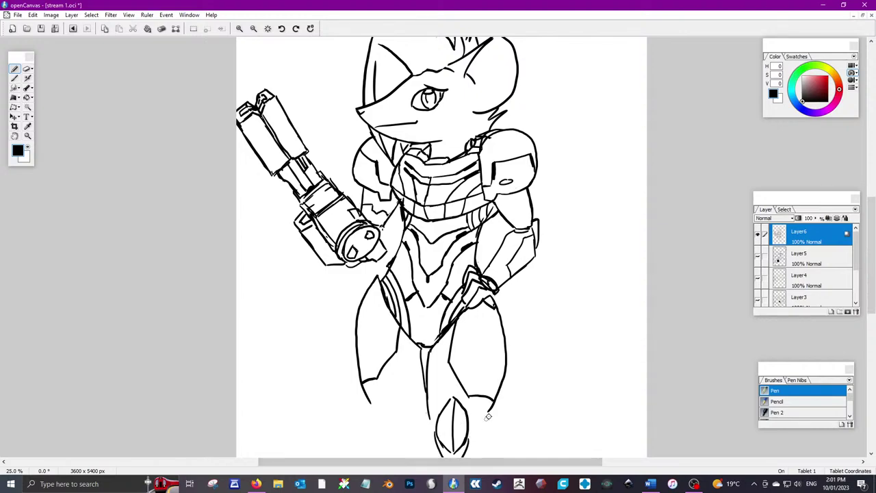
drag(493, 405, 473, 430)
drag(431, 409, 433, 429)
mouse_move(371, 415)
mouse_down()
mouse_move(387, 400)
mouse_move(370, 415)
mouse_move(395, 437)
mouse_move(397, 407)
mouse_move(373, 415)
mouse_move(375, 396)
mouse_move(375, 406)
mouse_move(397, 413)
mouse_move(384, 430)
mouse_up()
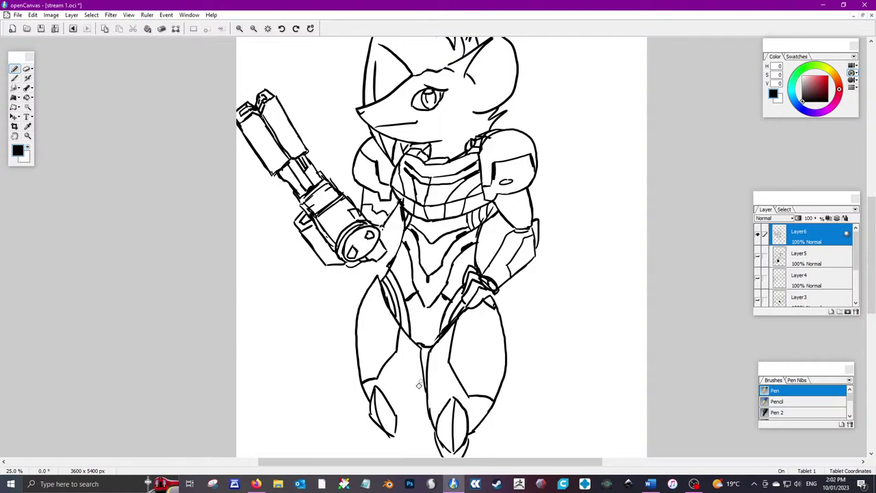
Draw angular panel lines down both inner thighs, and start the shin outlines below the knee guards
drag(421, 381, 399, 412)
drag(410, 342, 399, 412)
drag(437, 364, 439, 423)
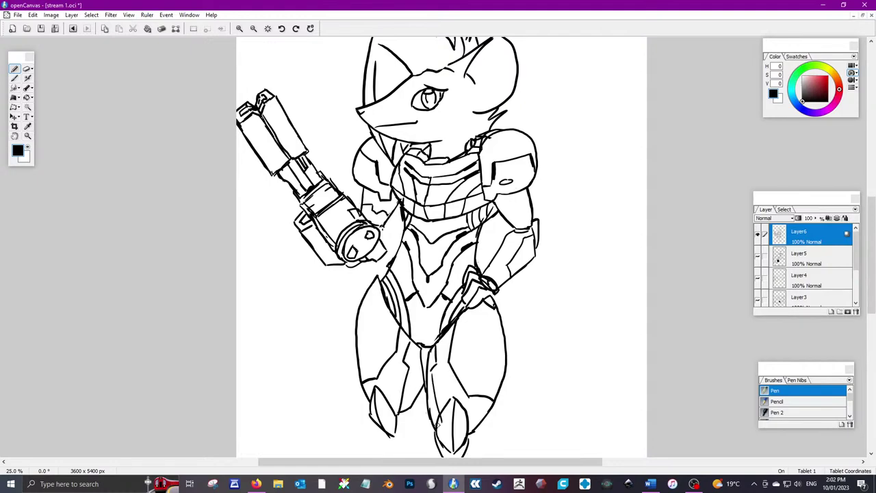
mouse_move(417, 385)
mouse_down()
mouse_move(427, 408)
mouse_move(394, 430)
mouse_move(416, 433)
mouse_move(402, 459)
mouse_up()
drag(432, 419, 432, 457)
drag(476, 426, 487, 457)
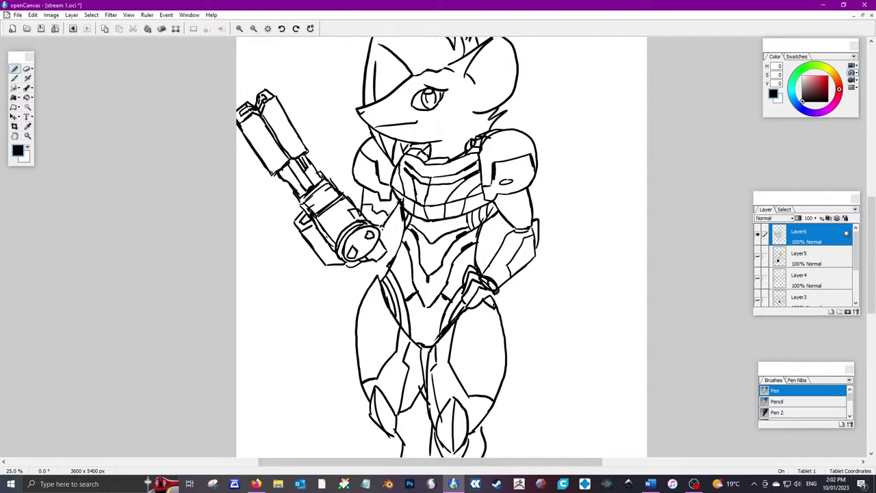
Draw a long, curving two-line tail from behind the gloved hand to the canvas edge, and clean its far end in white
drag(492, 283, 648, 396)
mouse_move(504, 334)
mouse_down()
mouse_move(517, 350)
mouse_move(605, 359)
mouse_move(651, 421)
mouse_up()
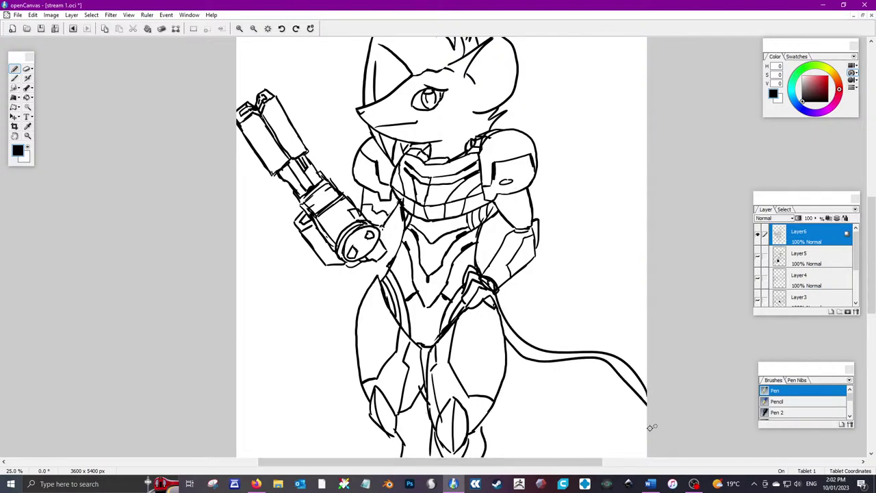
key(ctrl+z)
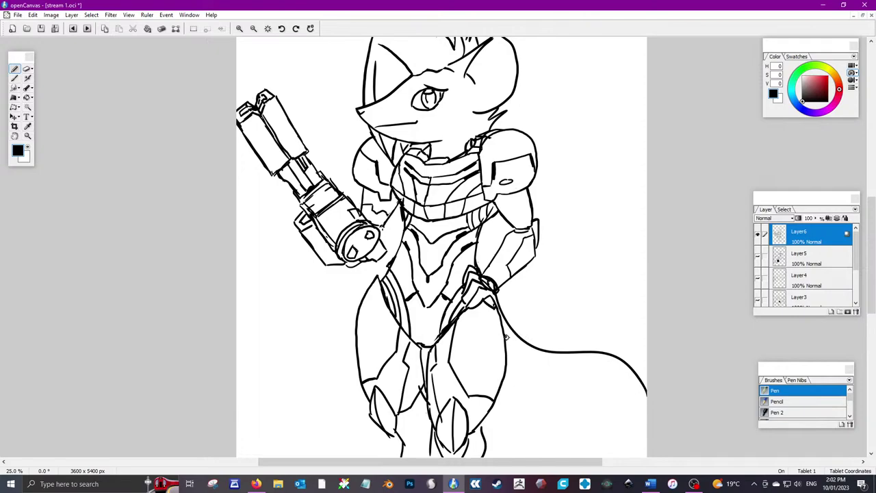
mouse_move(508, 337)
mouse_down()
mouse_move(589, 363)
mouse_move(653, 418)
mouse_up()
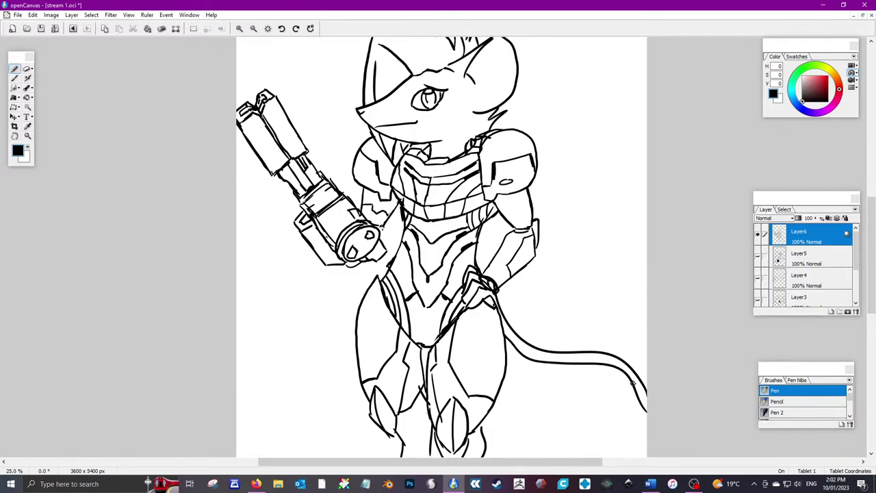
mouse_move(630, 380)
mouse_down()
mouse_move(651, 411)
mouse_move(631, 384)
mouse_move(647, 404)
mouse_up()
click(27, 147)
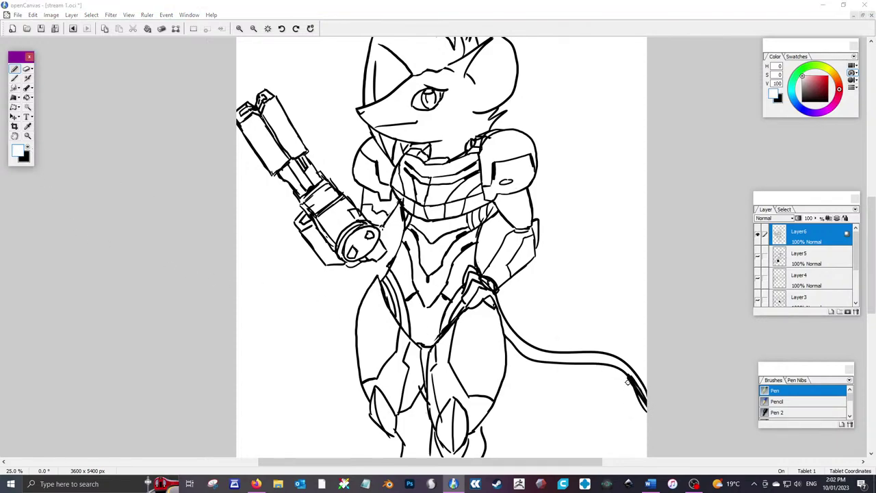
mouse_move(621, 377)
mouse_down()
mouse_move(647, 414)
mouse_move(627, 370)
mouse_up()
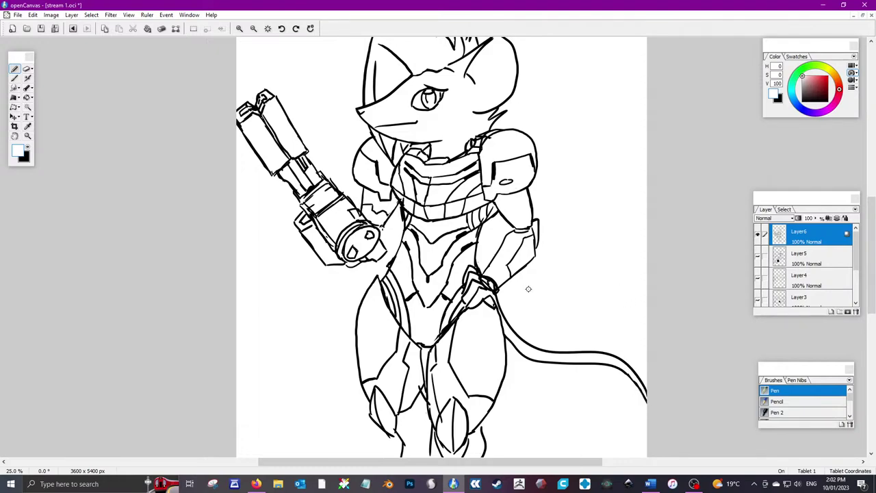
Add short cross bands along the whole tail, clean its base in white, and draw a loose S-curve beside the shoulder armour
click(28, 149)
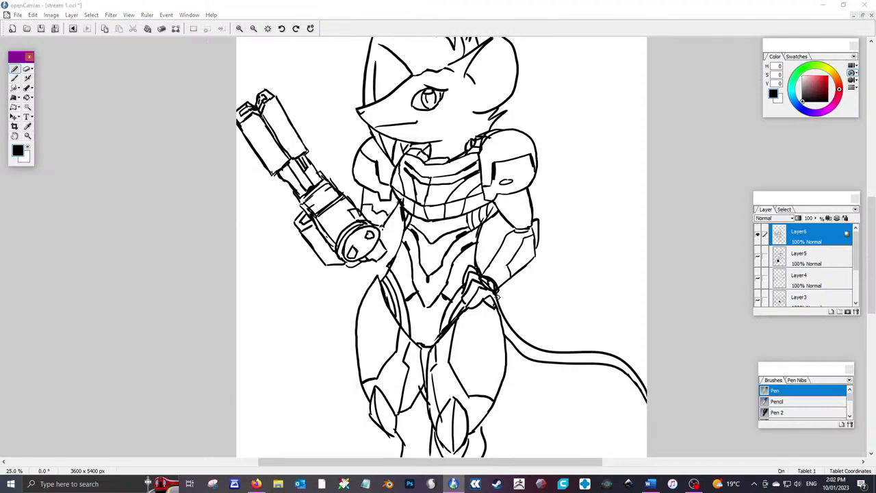
click(494, 301)
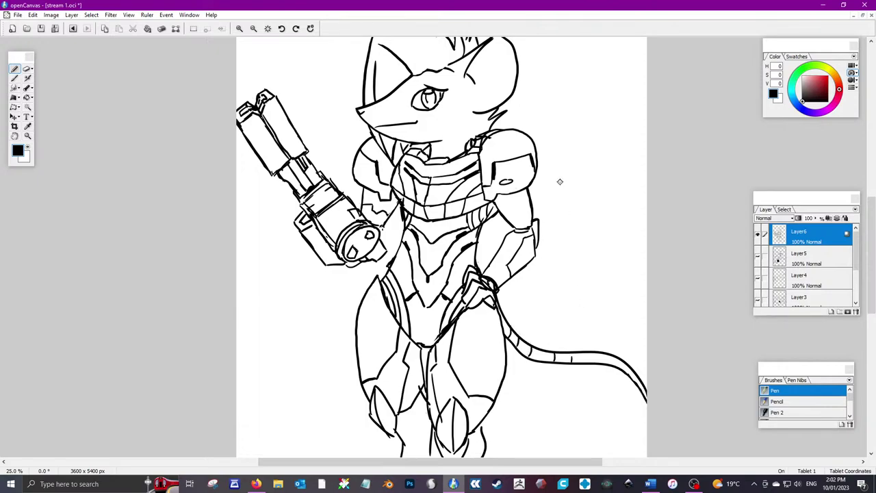
drag(563, 182, 637, 244)
mouse_move(588, 352)
mouse_down()
mouse_move(588, 361)
mouse_move(621, 368)
mouse_up()
drag(628, 370, 632, 378)
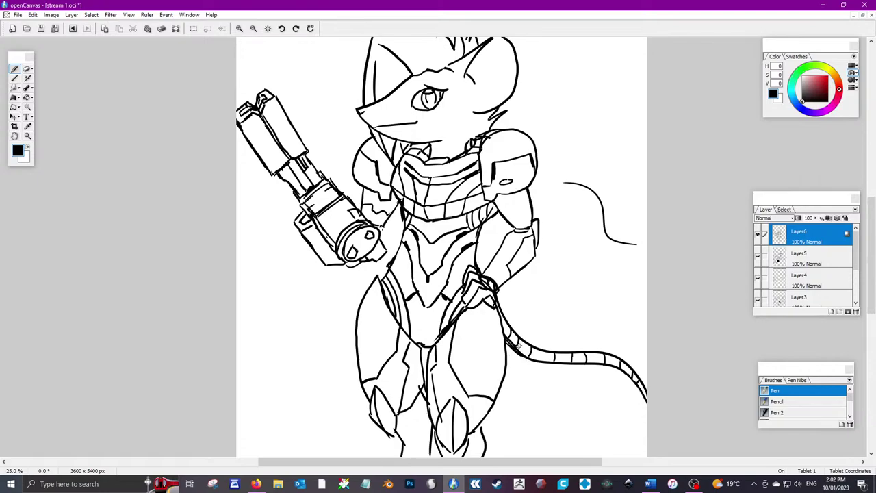
click(28, 148)
click(520, 349)
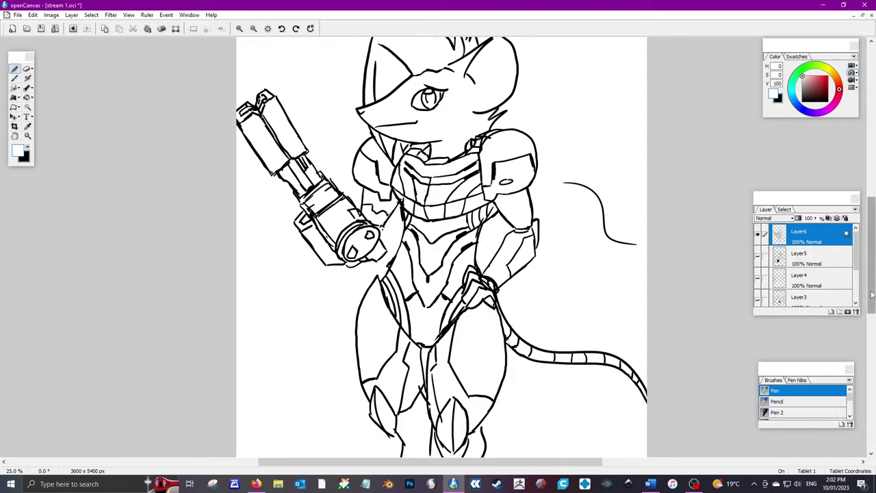
Draw jagged fur along the inner base of the large round ear, and touch up the hair tuft on the head in black
mouse_move(872, 294)
mouse_down()
mouse_move(870, 274)
mouse_move(863, 279)
mouse_up()
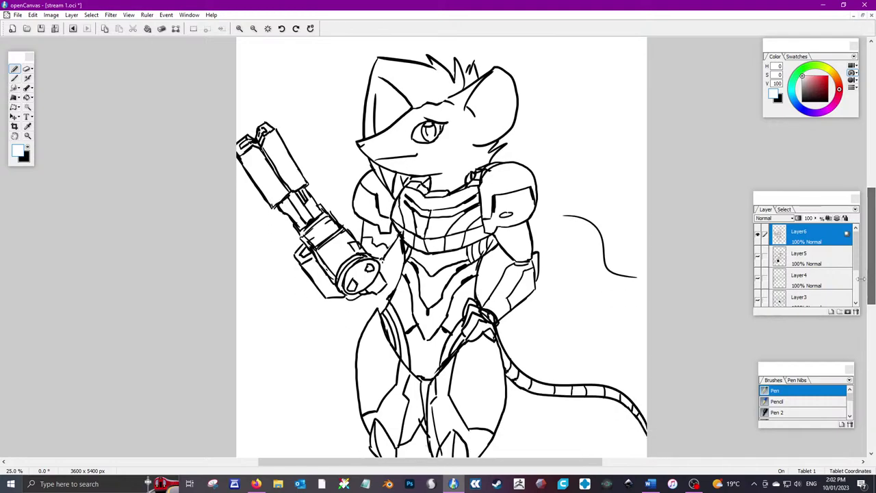
click(30, 150)
click(466, 69)
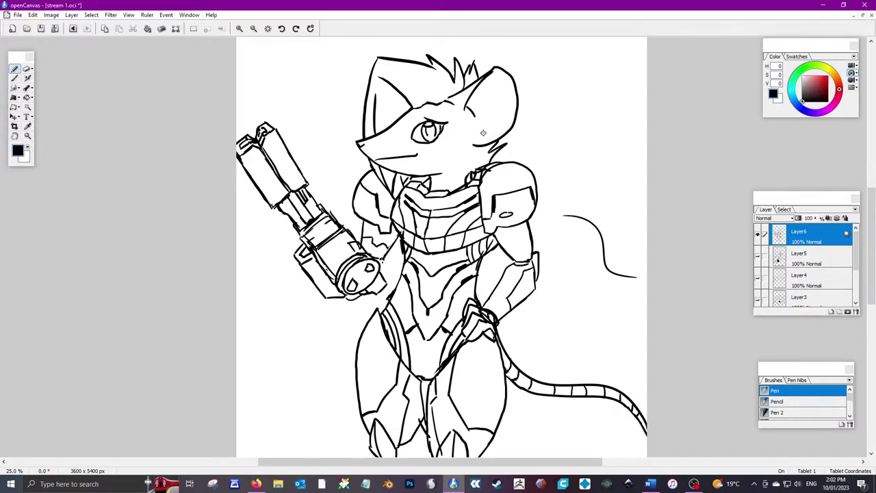
mouse_move(468, 113)
mouse_down()
mouse_move(481, 140)
mouse_move(465, 145)
mouse_up()
drag(474, 62, 471, 80)
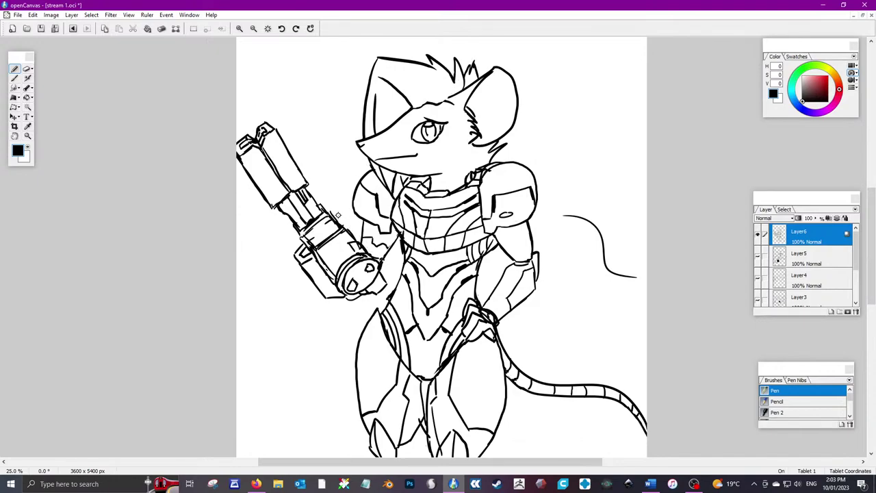
Add a rounded guard along the cannon forearm's inner side, and clean up the adjoining lines in white
mouse_move(337, 216)
mouse_down()
mouse_move(357, 236)
mouse_move(397, 235)
mouse_move(381, 256)
mouse_up()
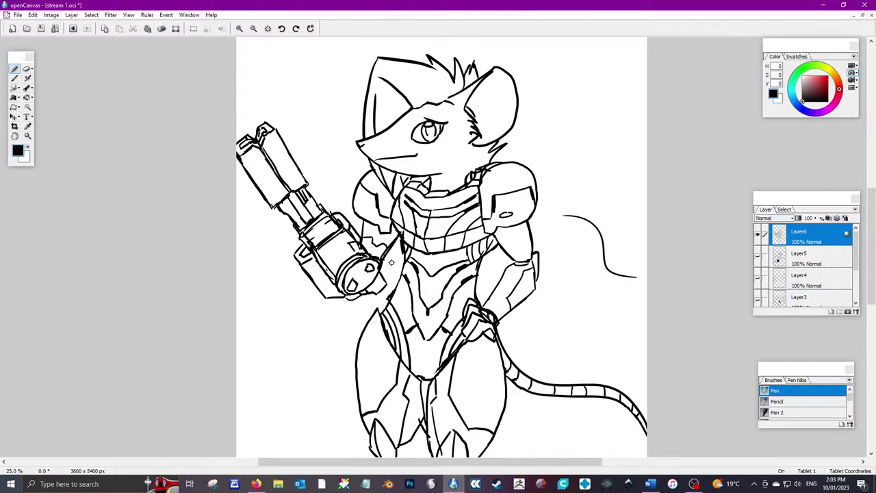
key(alt+Tab)
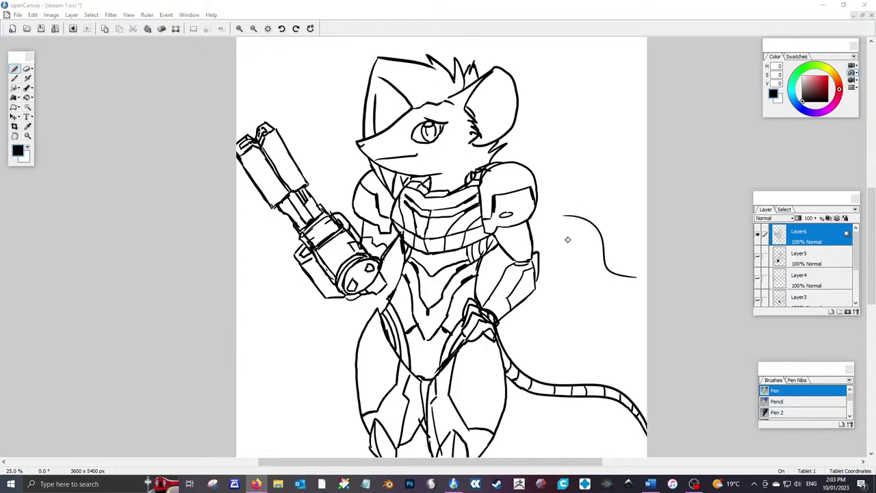
click(31, 149)
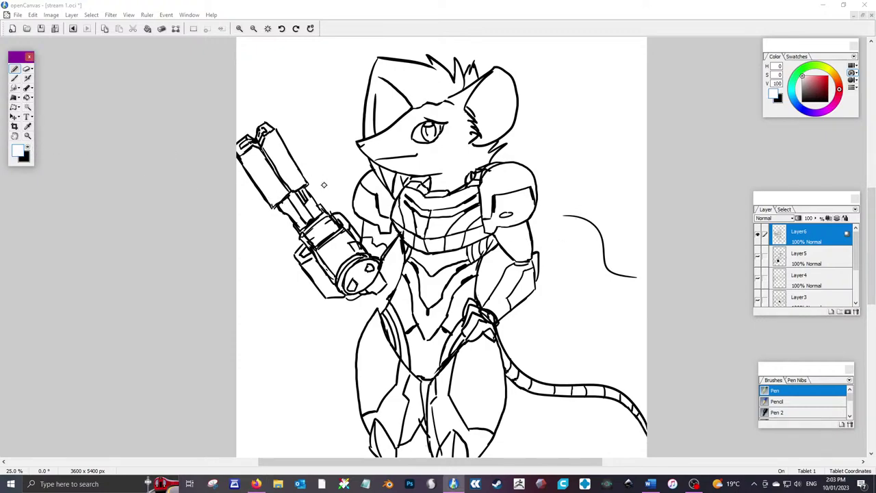
click(332, 209)
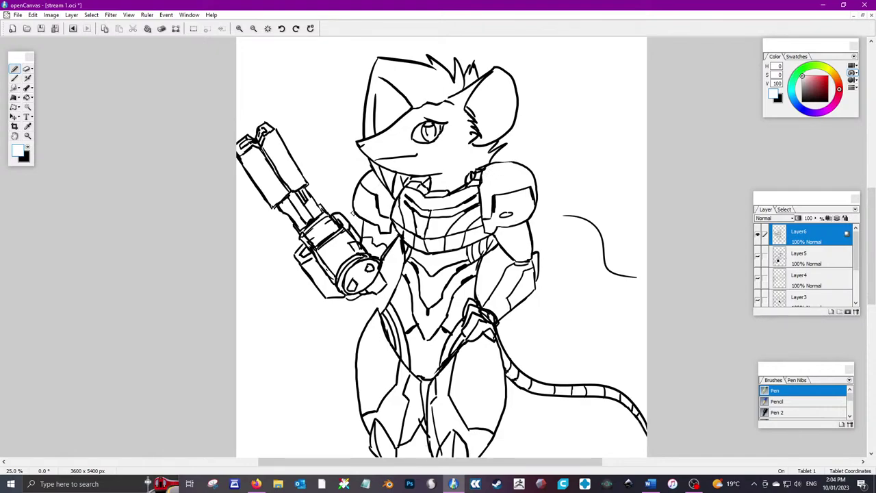
click(29, 146)
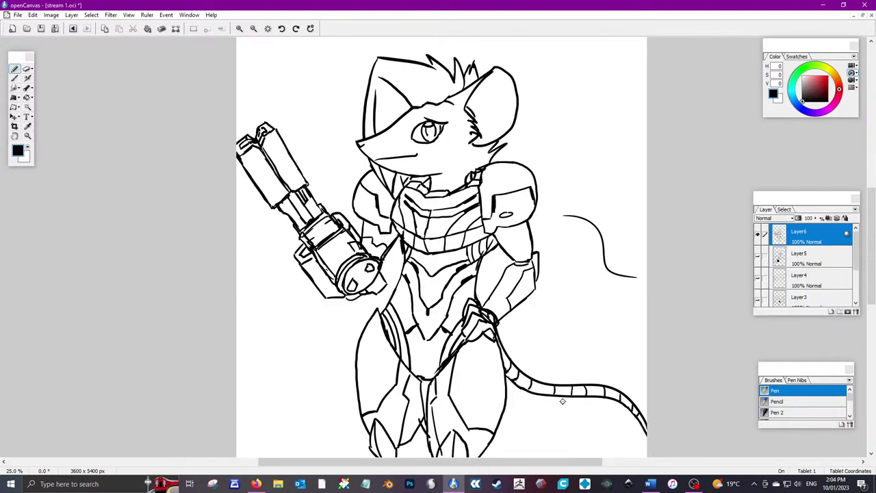
Switch to the Word document, and place the cursor after the shop link at the end of page two
click(535, 484)
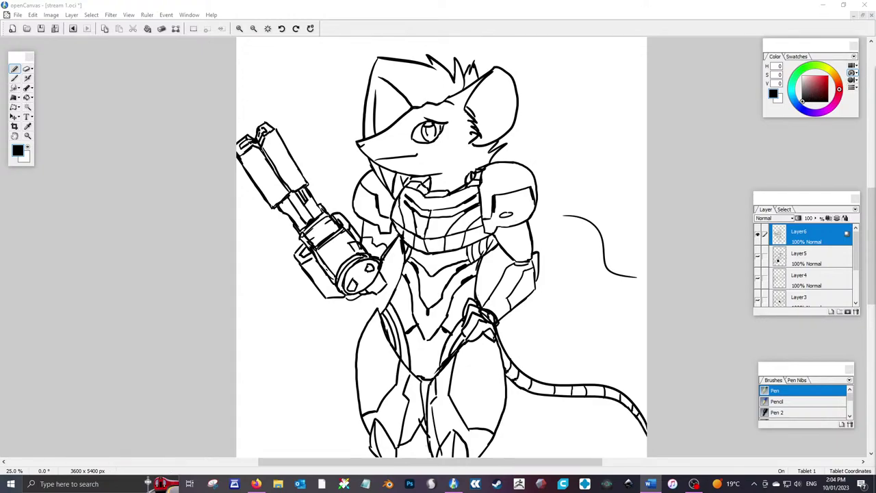
drag(875, 72, 538, 39)
drag(702, 152, 701, 288)
click(495, 200)
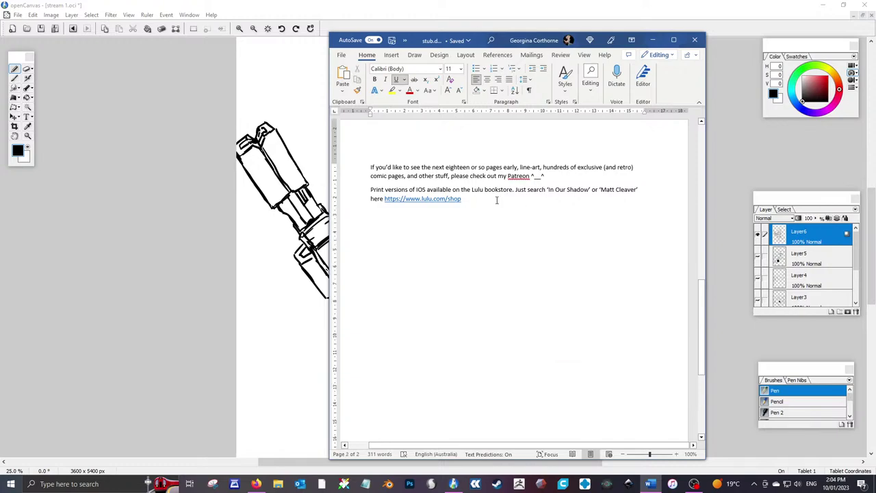
key(Return)
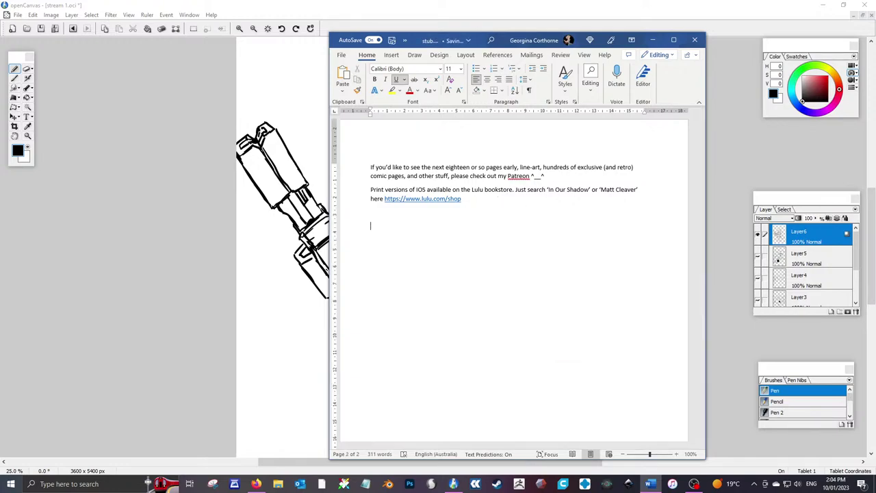
text(Don't forget to like an)
key(BackSpace)
key(BackSpace)
key(BackSpace)
key(BackSpace)
key(BackSpace)
key(BackSpace)
key(BackSpace)
key(BackSpace)
key(BackSpace)
key(BackSpace)
key(BackSpace)
key(BackSpace)
key(BackSpace)
key(BackSpace)
key(BackSpace)
key(BackSpace)
key(BackSpace)
key(BackSpace)
key(BackSpace)
key(BackSpace)
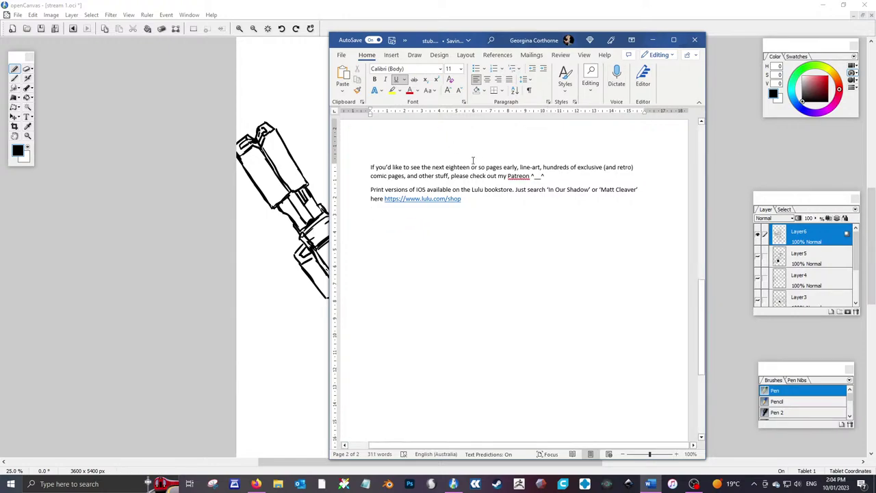
Insert the line "Don't forget to like and subscribe" above the paragraph about Patreon
click(370, 167)
key(Return)
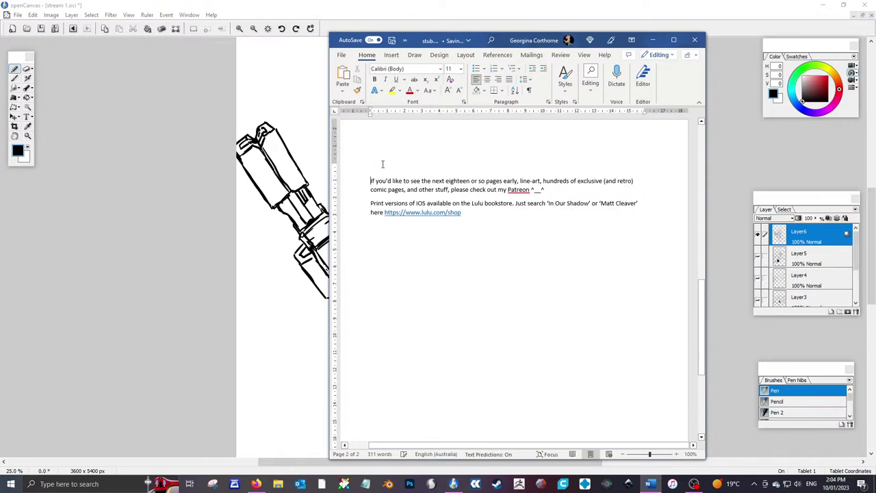
key(Up)
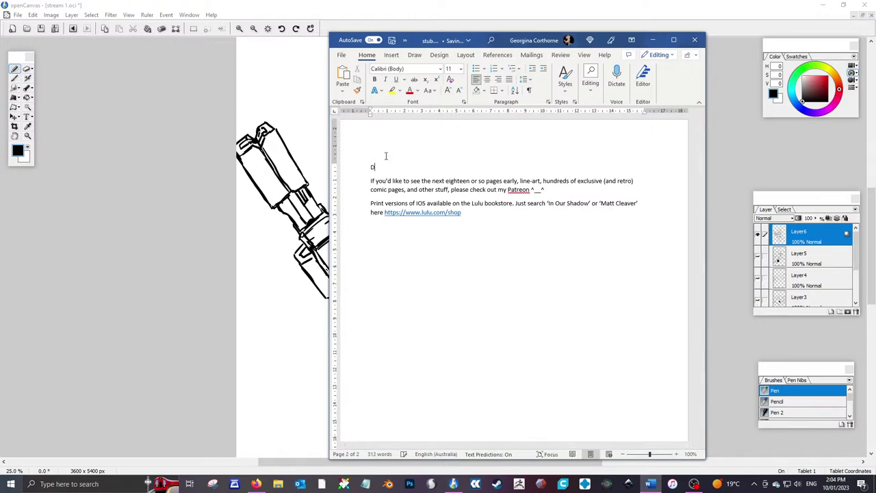
text(Don't forget to like and subscribe)
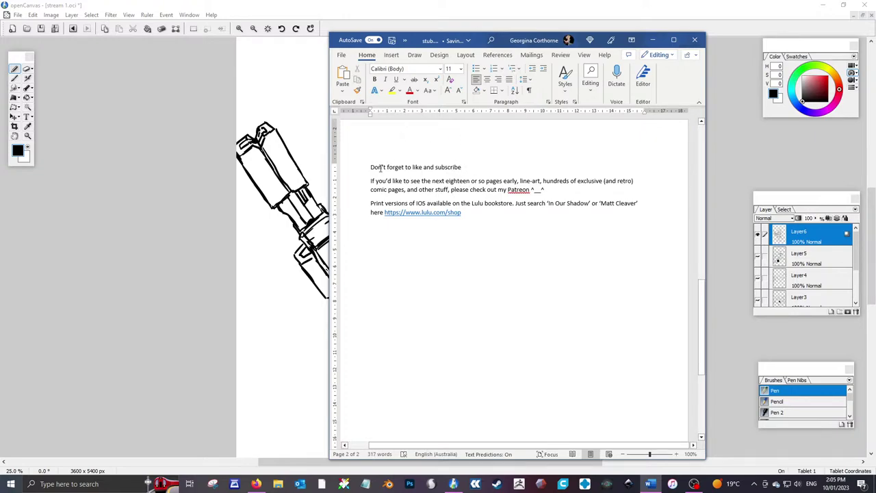
Look up synonyms for "Don't", and replace "forget" with the synonym "fail to remember" in the new line
right_click(381, 166)
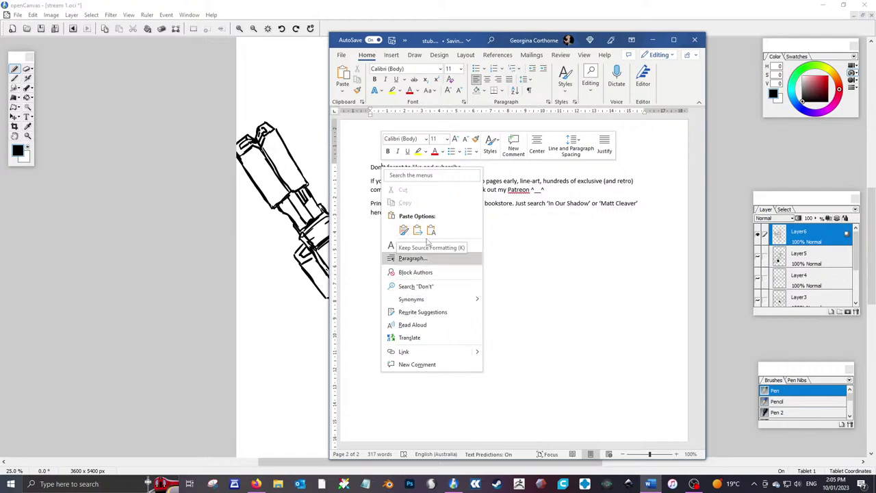
mouse_move(438, 299)
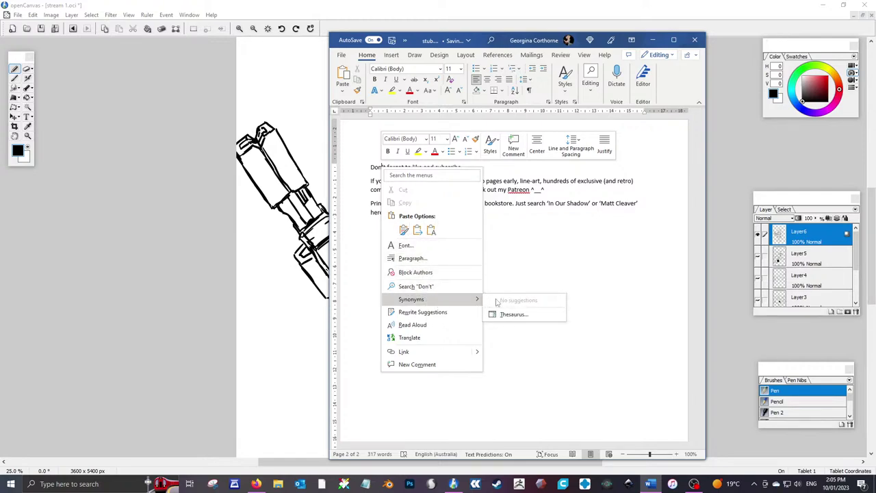
click(396, 167)
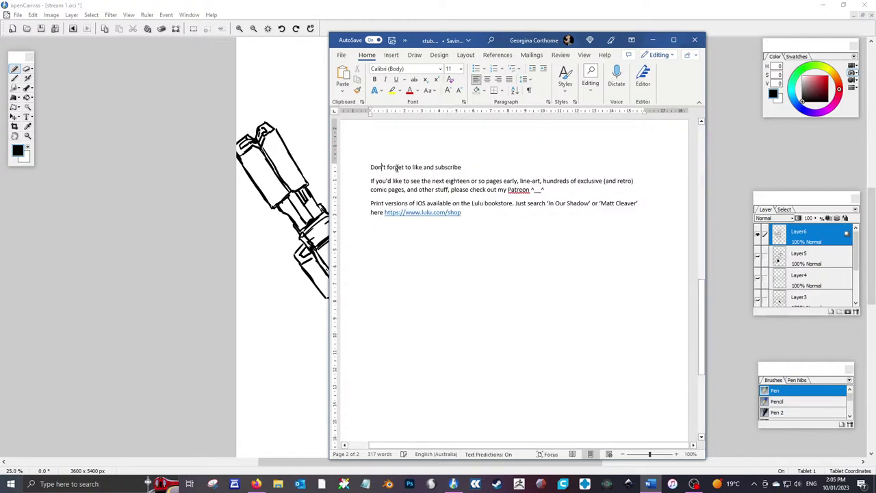
right_click(399, 167)
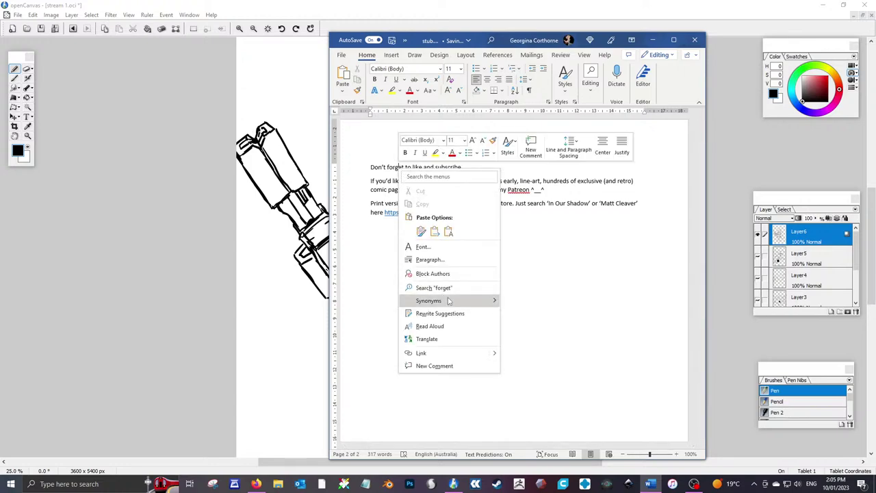
mouse_move(466, 301)
click(536, 302)
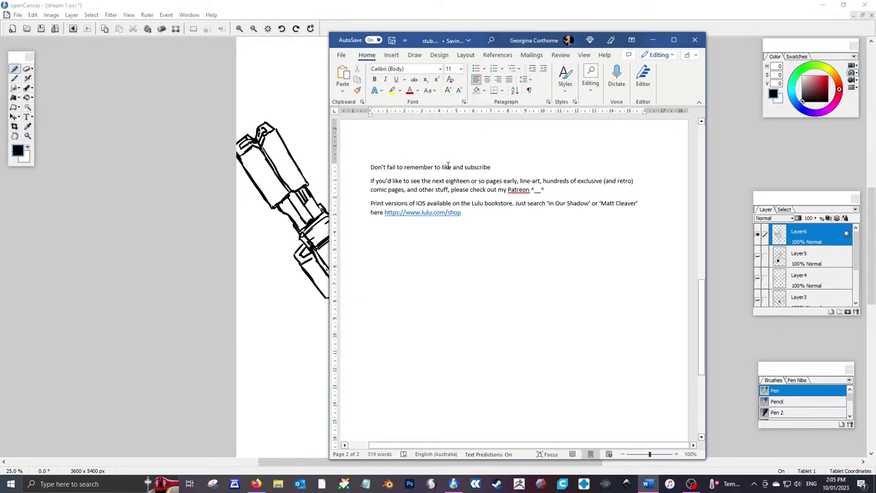
Replace the "to" before "like" in the subscribe line with the synonym "in the direction of"
click(454, 167)
double_click(436, 167)
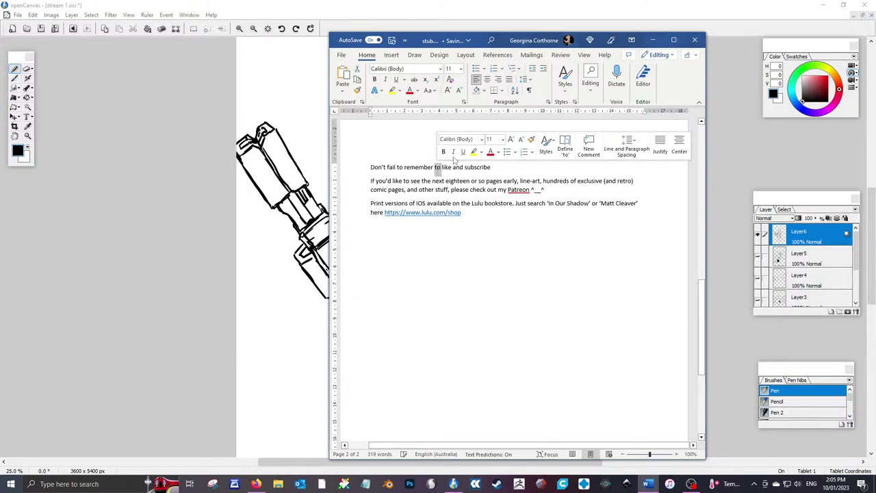
click(493, 171)
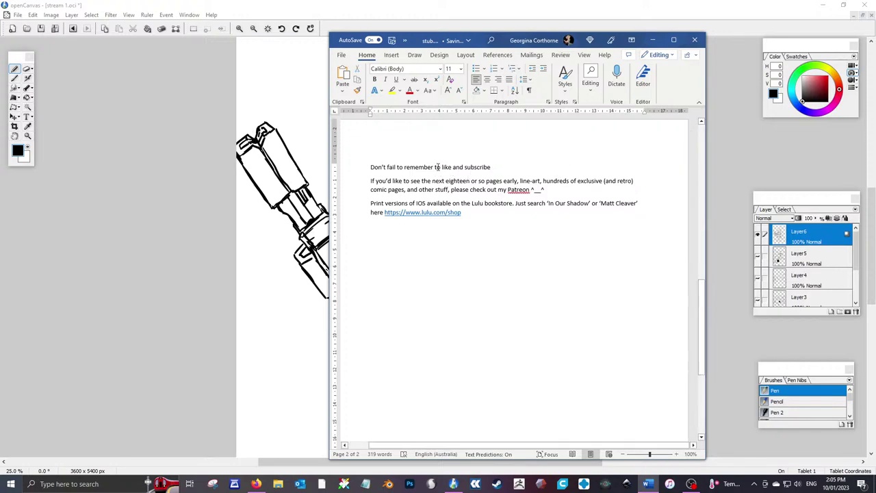
right_click(437, 167)
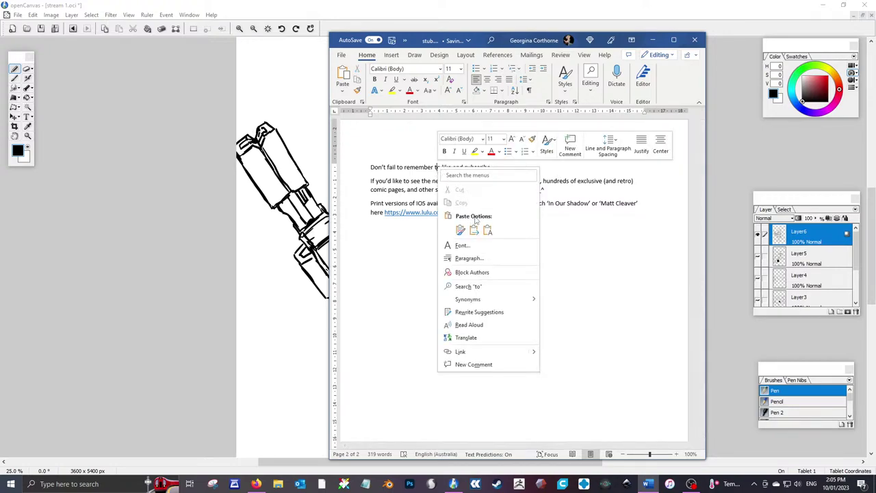
mouse_move(500, 300)
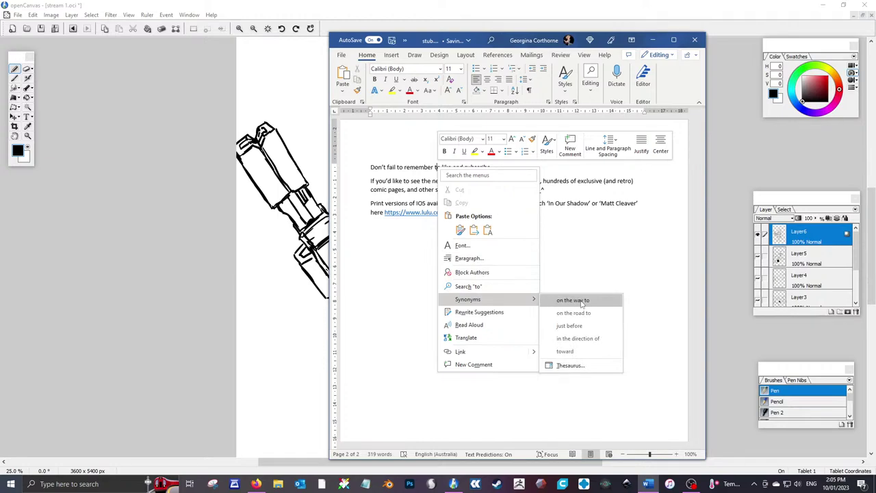
click(579, 338)
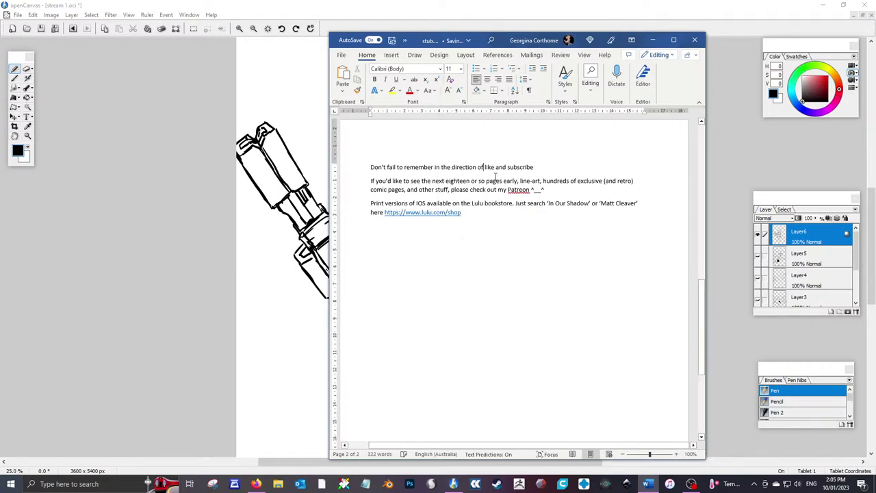
Replace "like" with the synonym "love" and "and" with the synonym "in addition to" in the same line
right_click(489, 169)
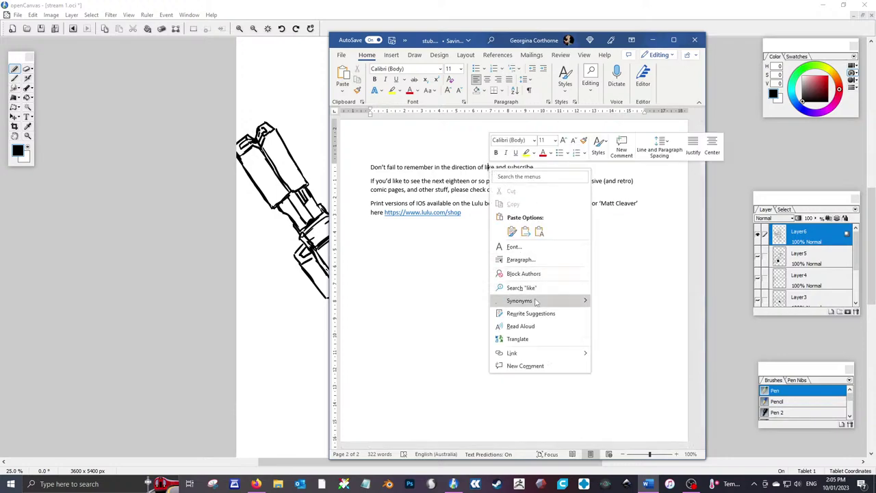
mouse_move(537, 302)
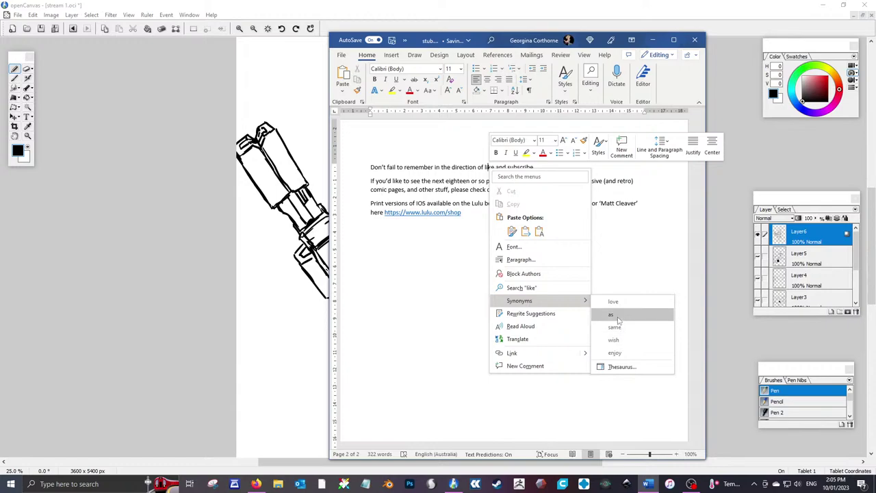
click(619, 306)
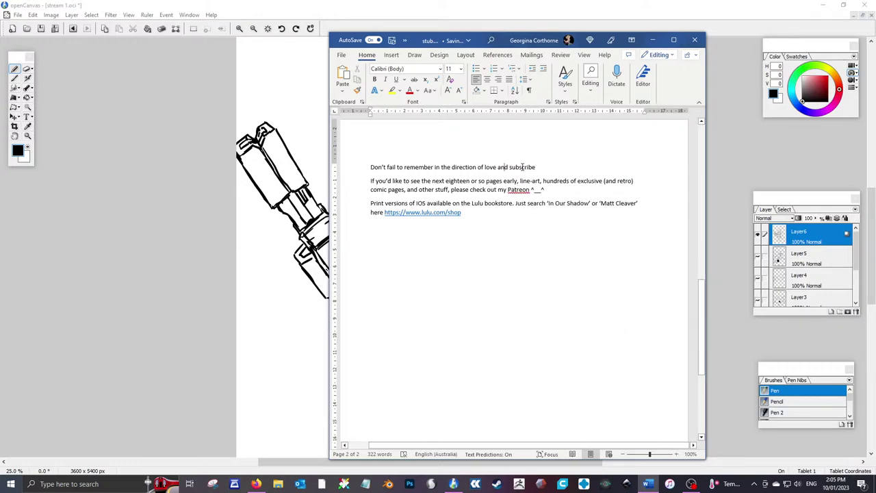
right_click(504, 167)
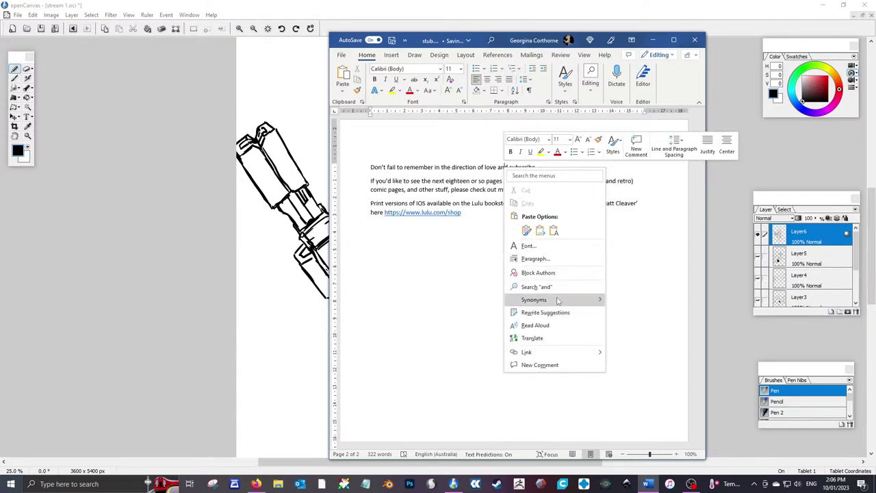
mouse_move(558, 300)
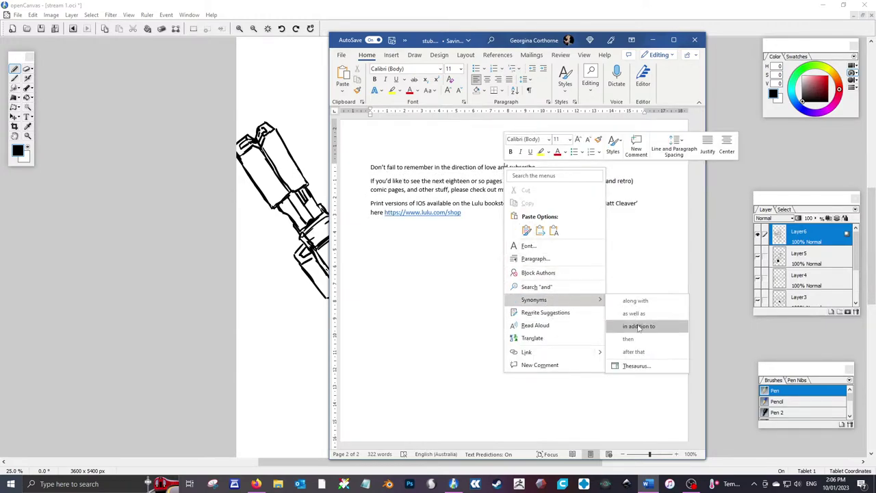
click(639, 327)
right_click(548, 167)
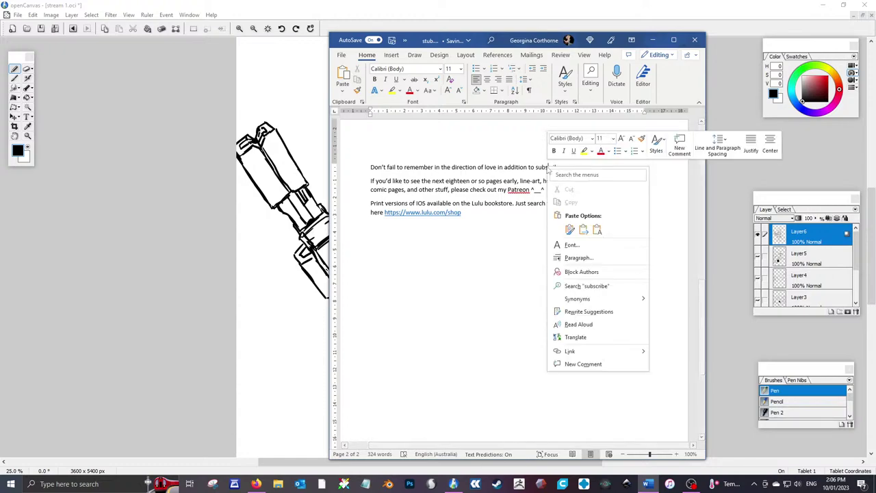
click(571, 231)
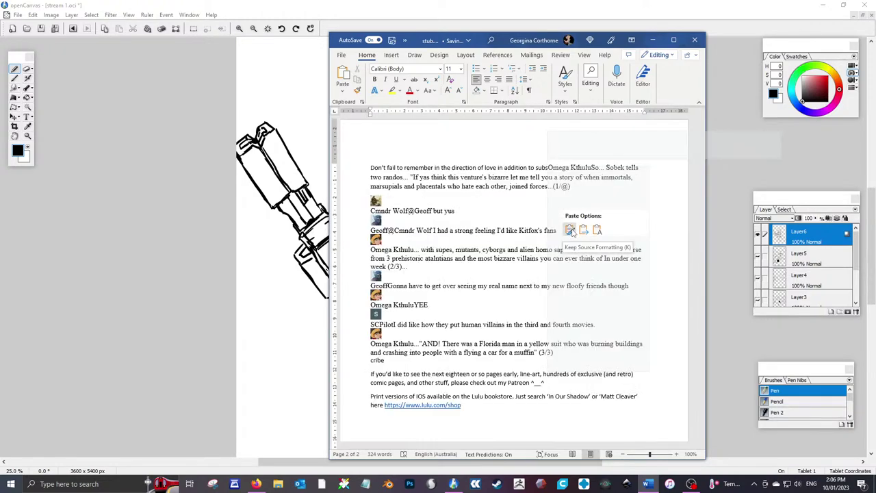
key(ctrl+z)
Replace "subscribe" at the end of the line with the synonym "endorse"
right_click(548, 167)
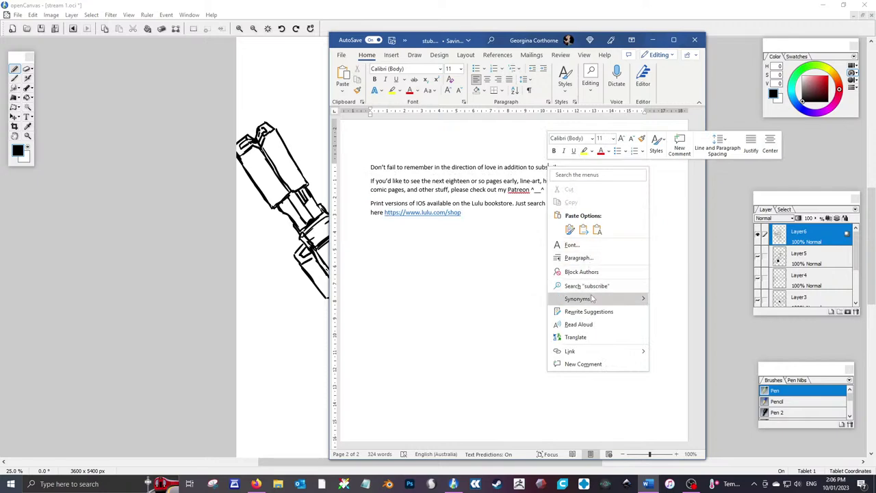
mouse_move(619, 301)
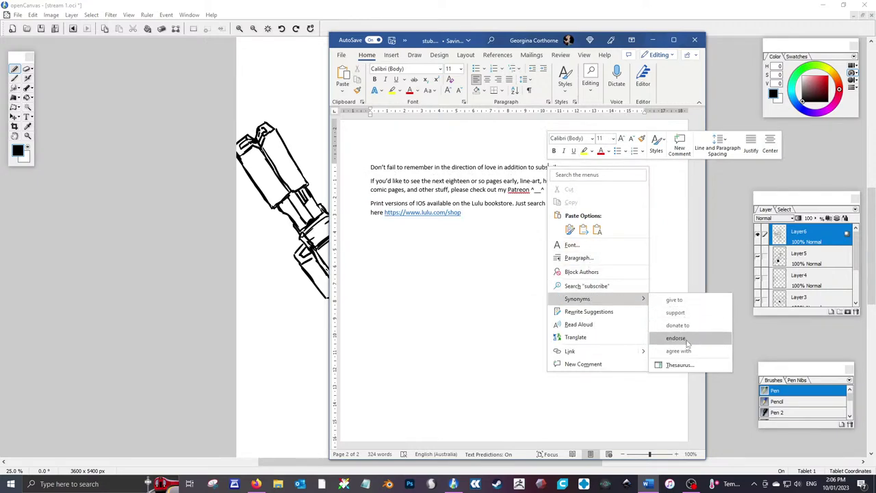
click(686, 338)
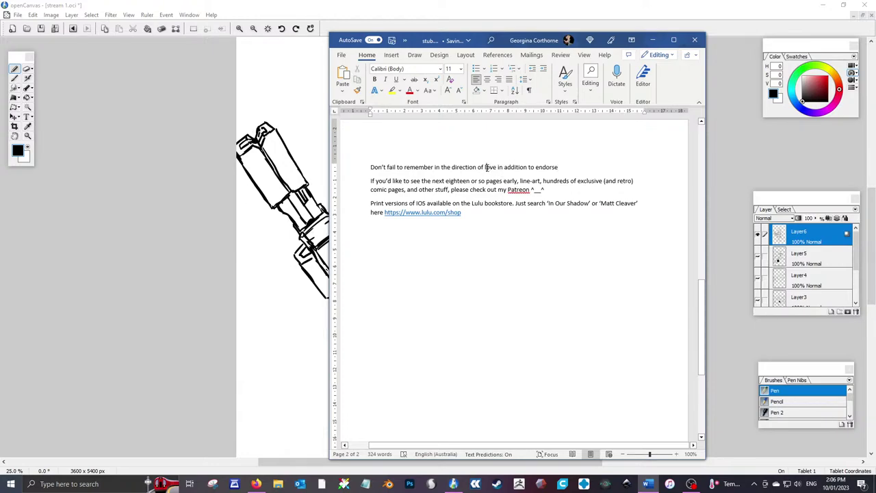
Replace "love" in the line with the synonym "friendship", and switch away from the Word document
right_click(487, 167)
mouse_move(548, 304)
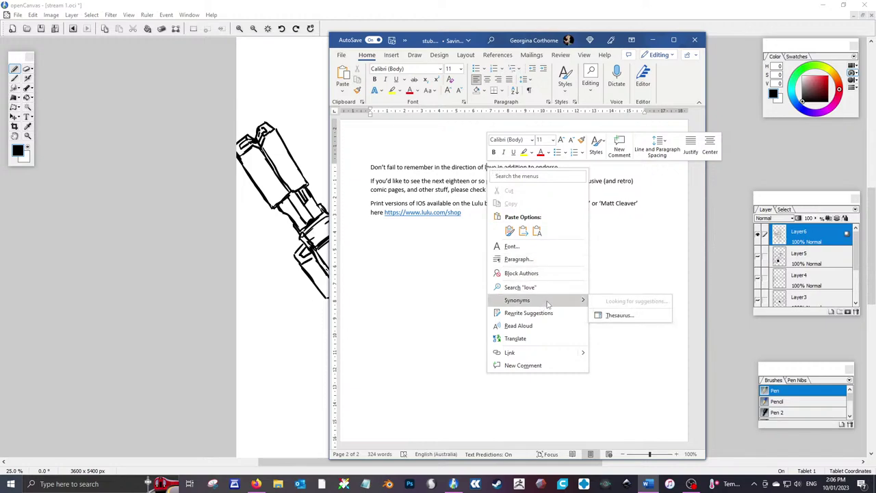
click(618, 303)
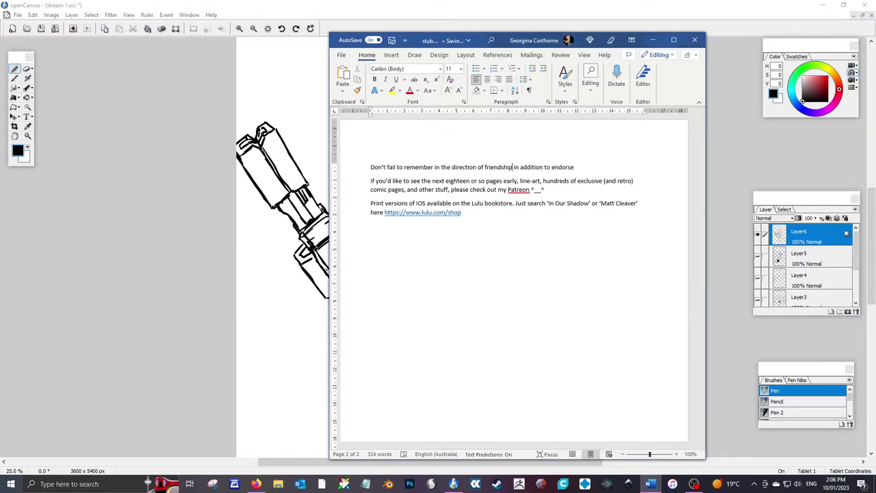
key(alt+Tab)
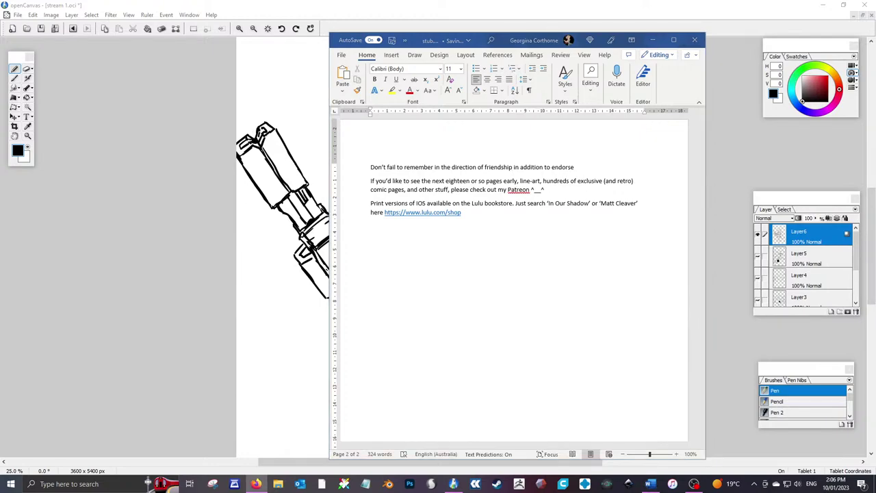